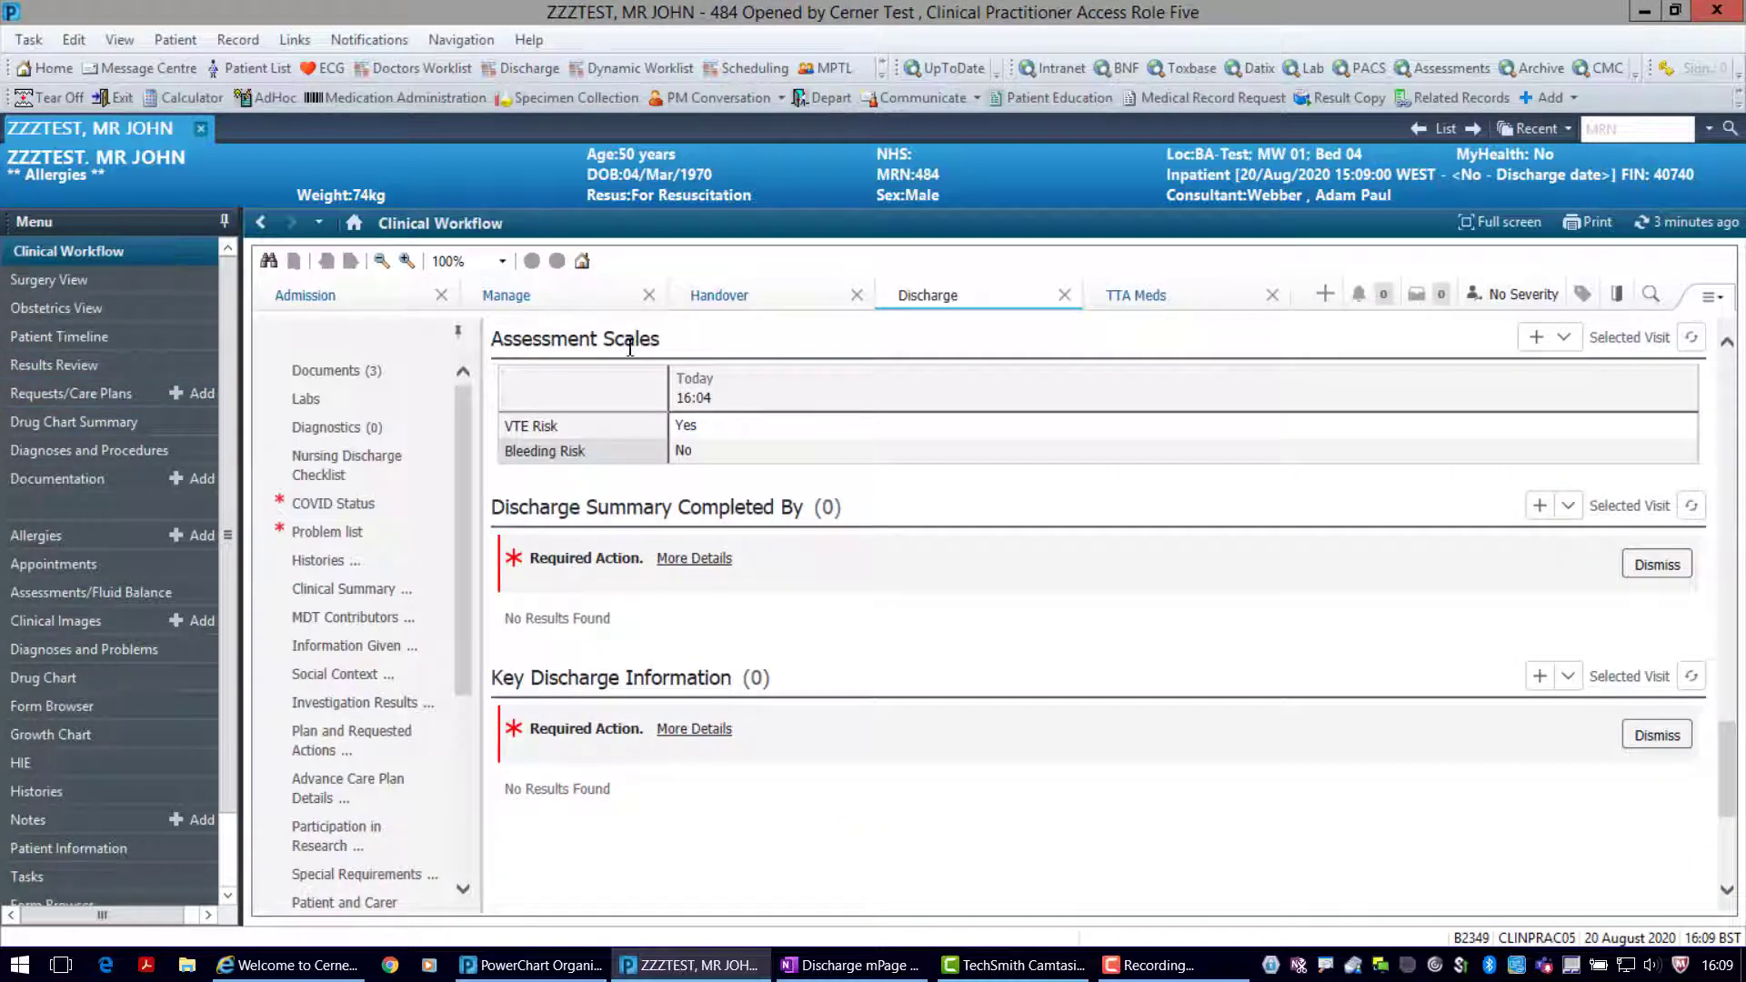
Open the TTA Meds view in the patient's clinical workflow
{"action": "left_click", "coordinate": [1325, 298]}
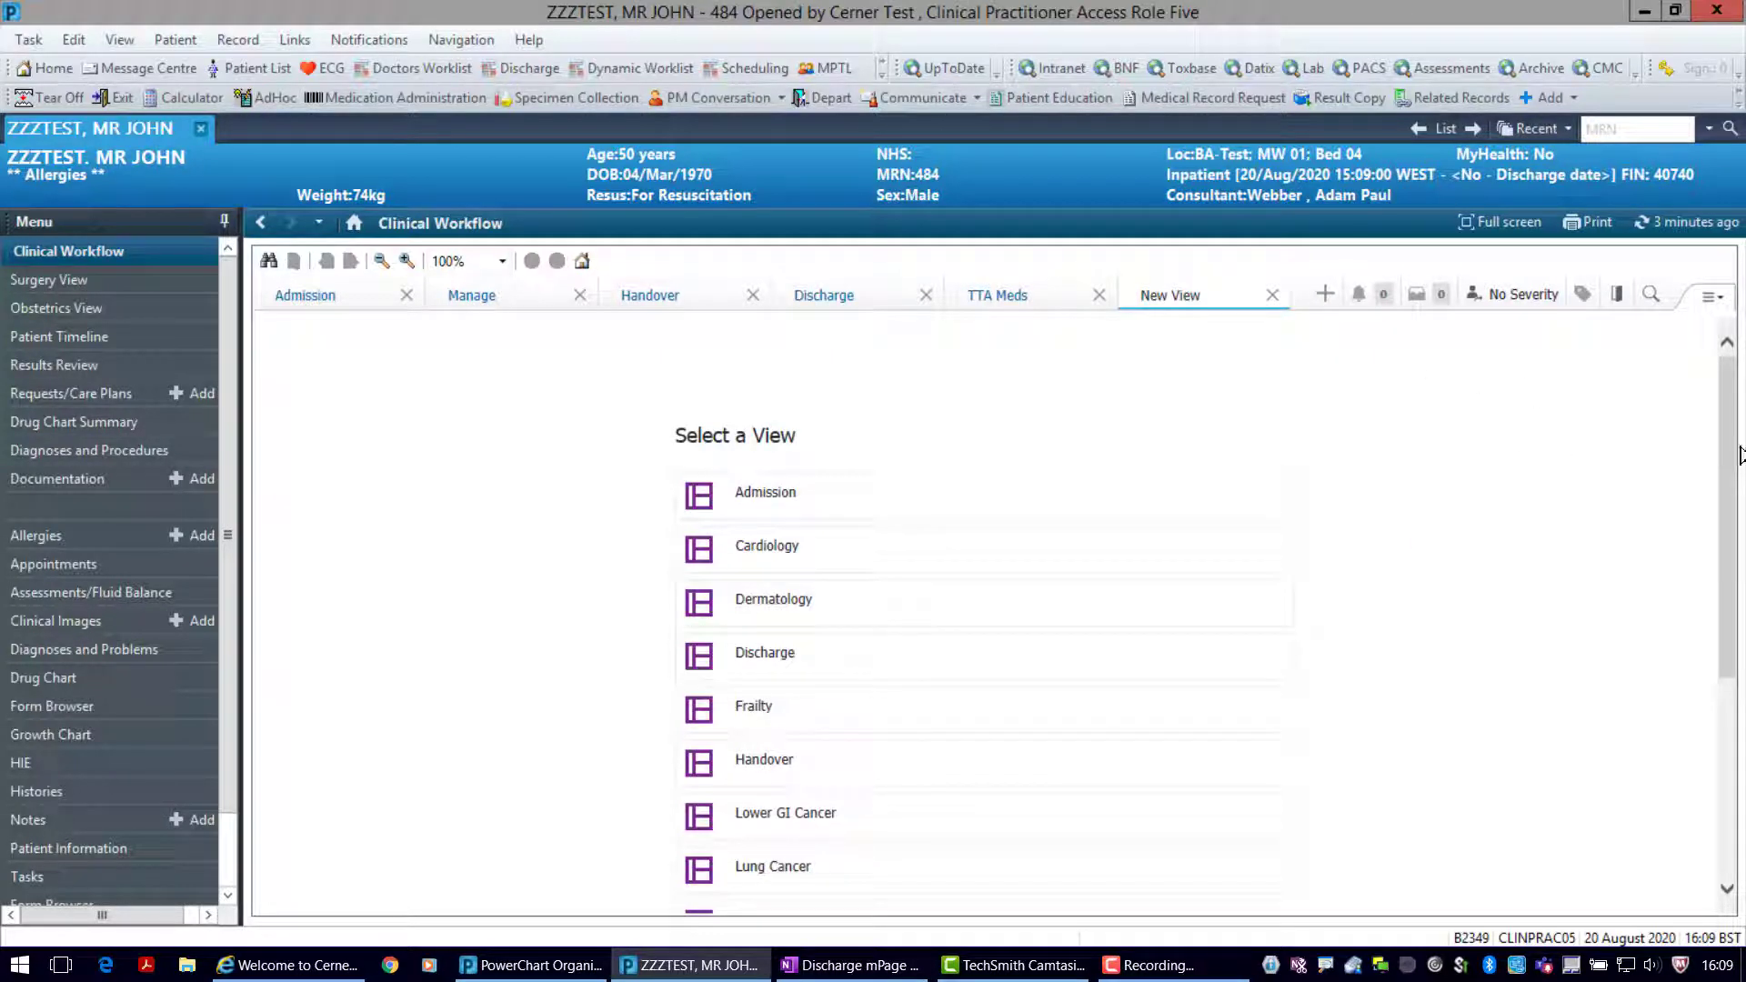
{"action": "left_click_drag", "start_coordinate": [1737, 455], "coordinate": [1737, 650]}
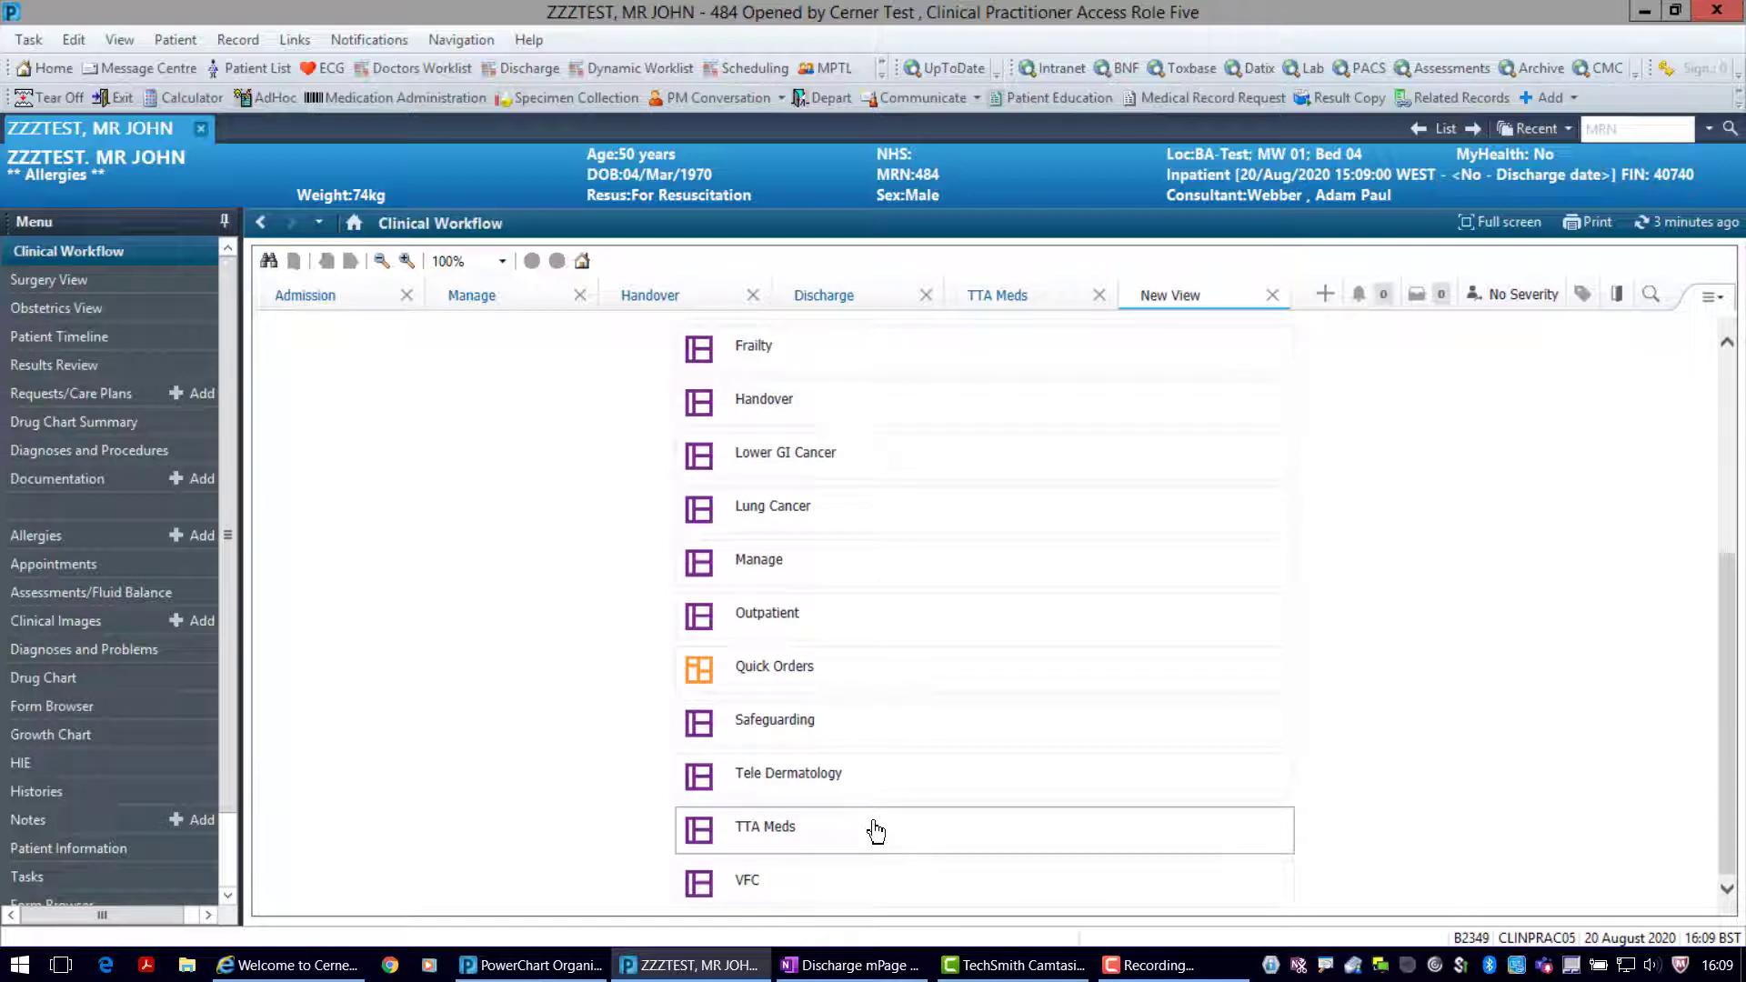
{"action": "left_click", "coordinate": [901, 834]}
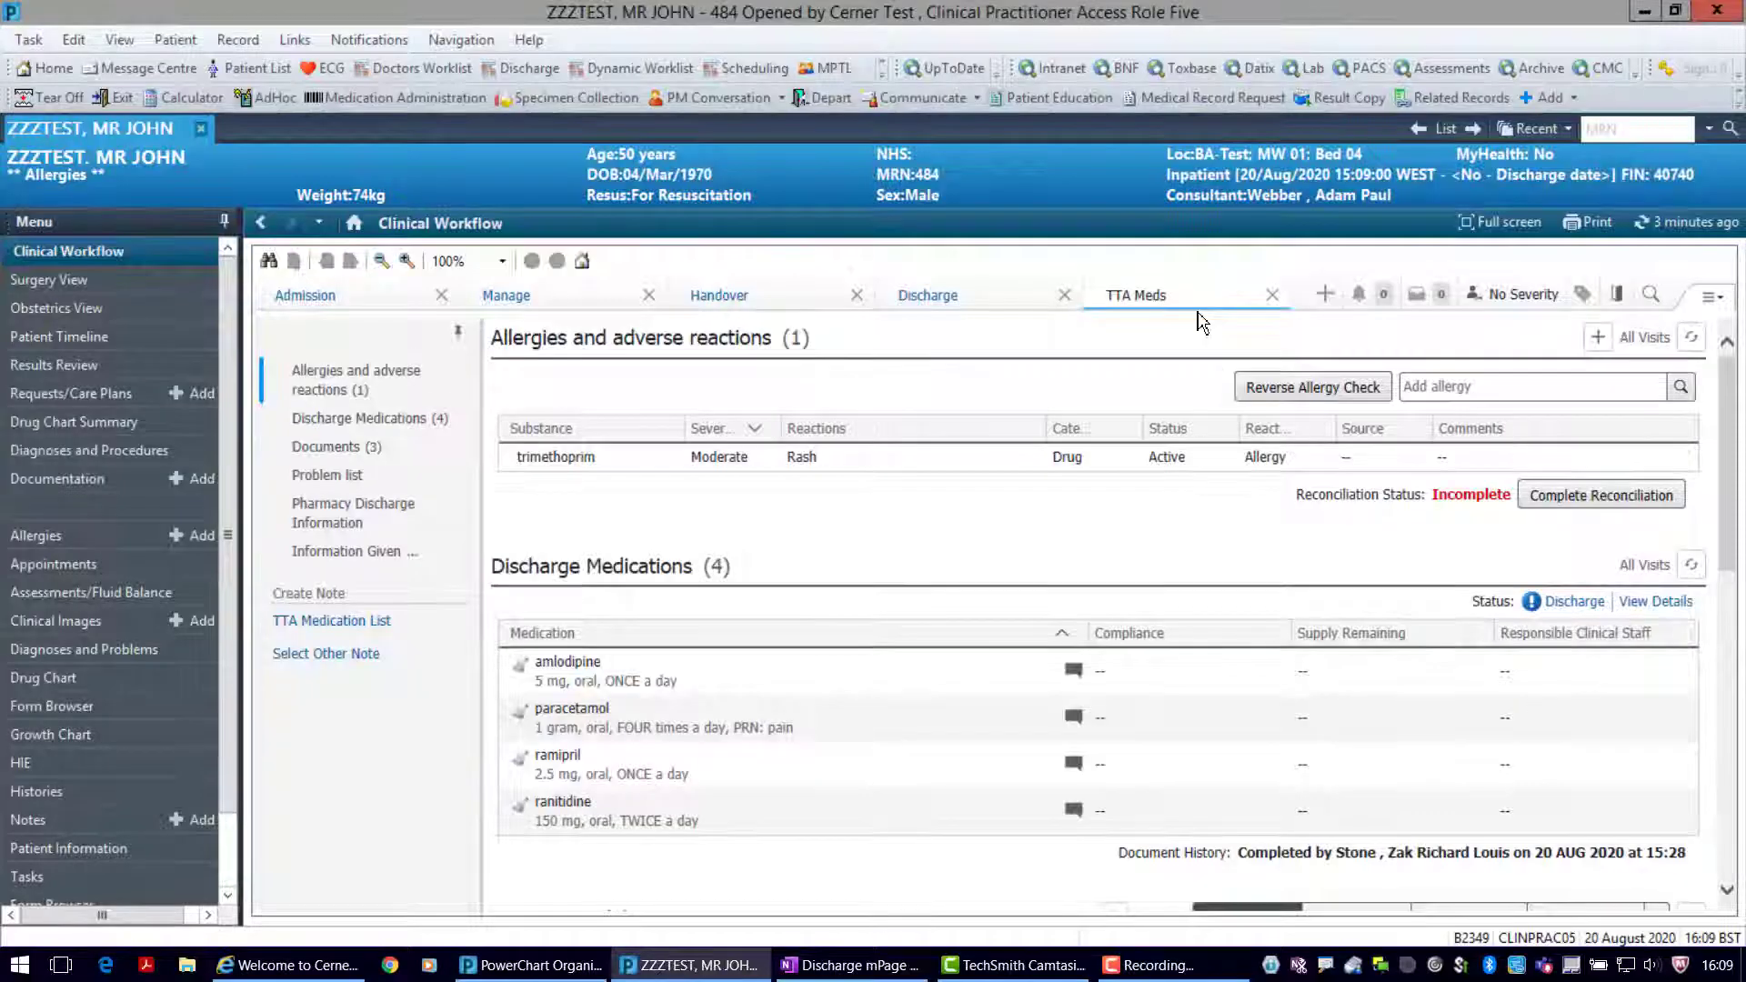
Review the trimethoprim allergy details, and open the discharge reconciliation for the discharge medications
{"action": "left_click", "coordinate": [1139, 473]}
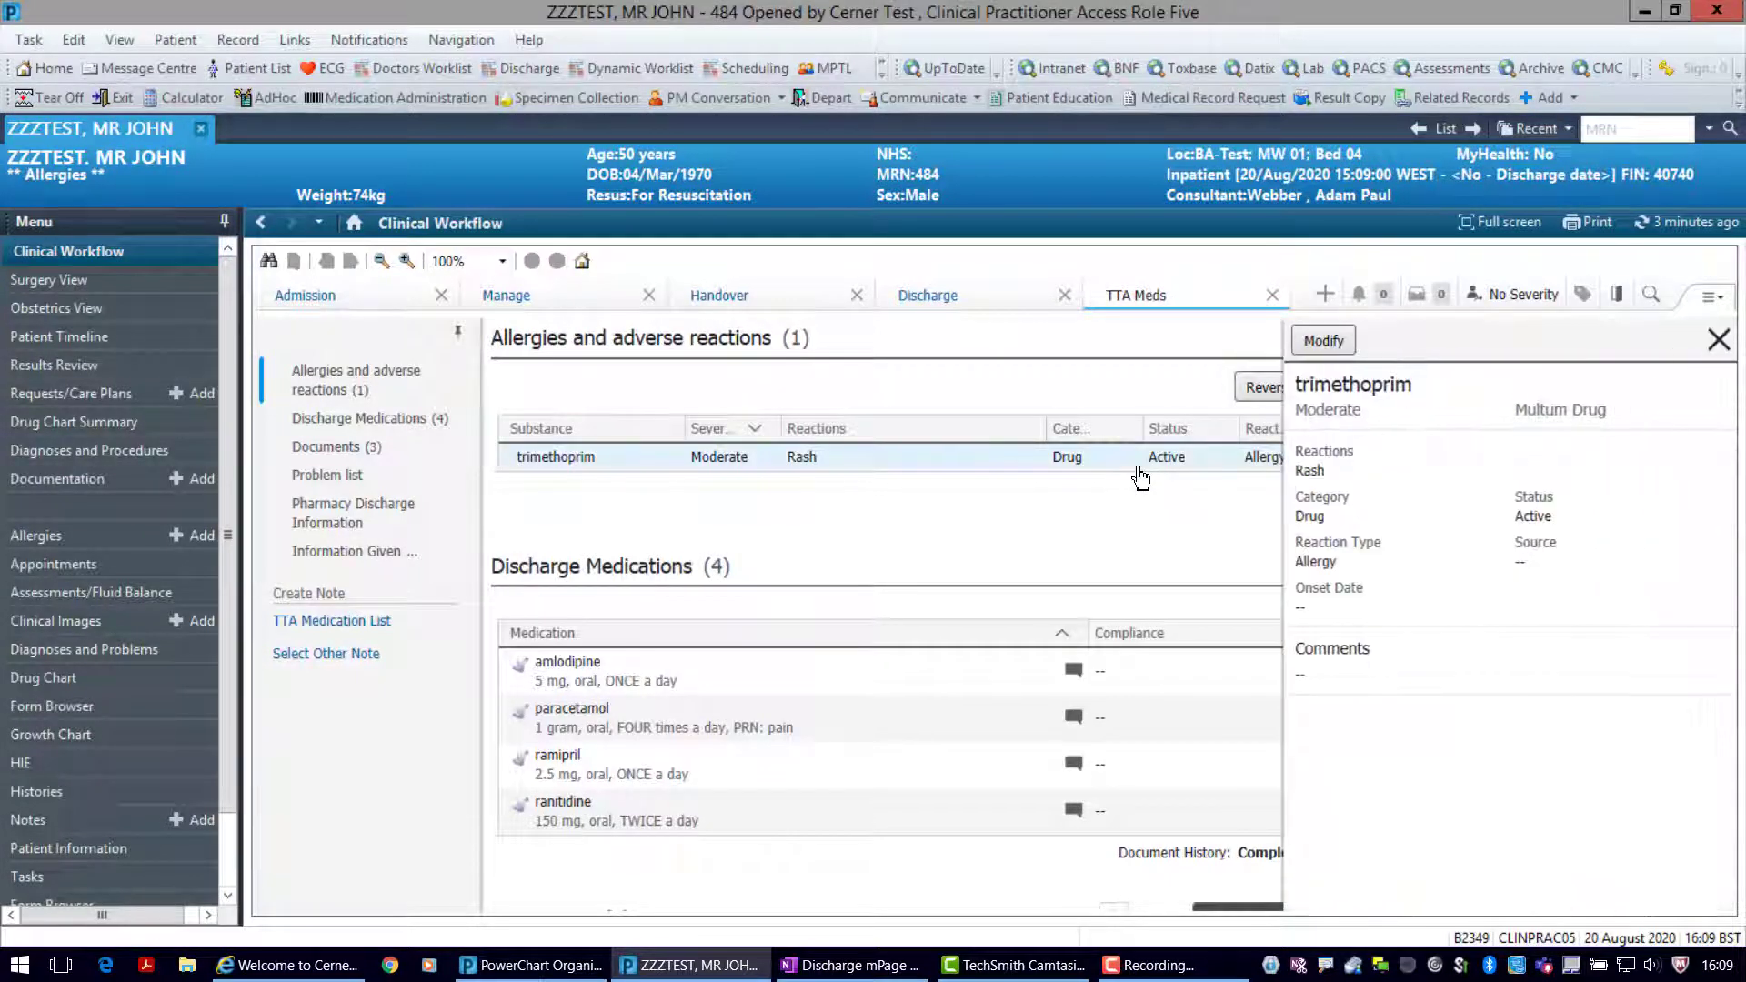
{"action": "left_click", "coordinate": [1716, 342]}
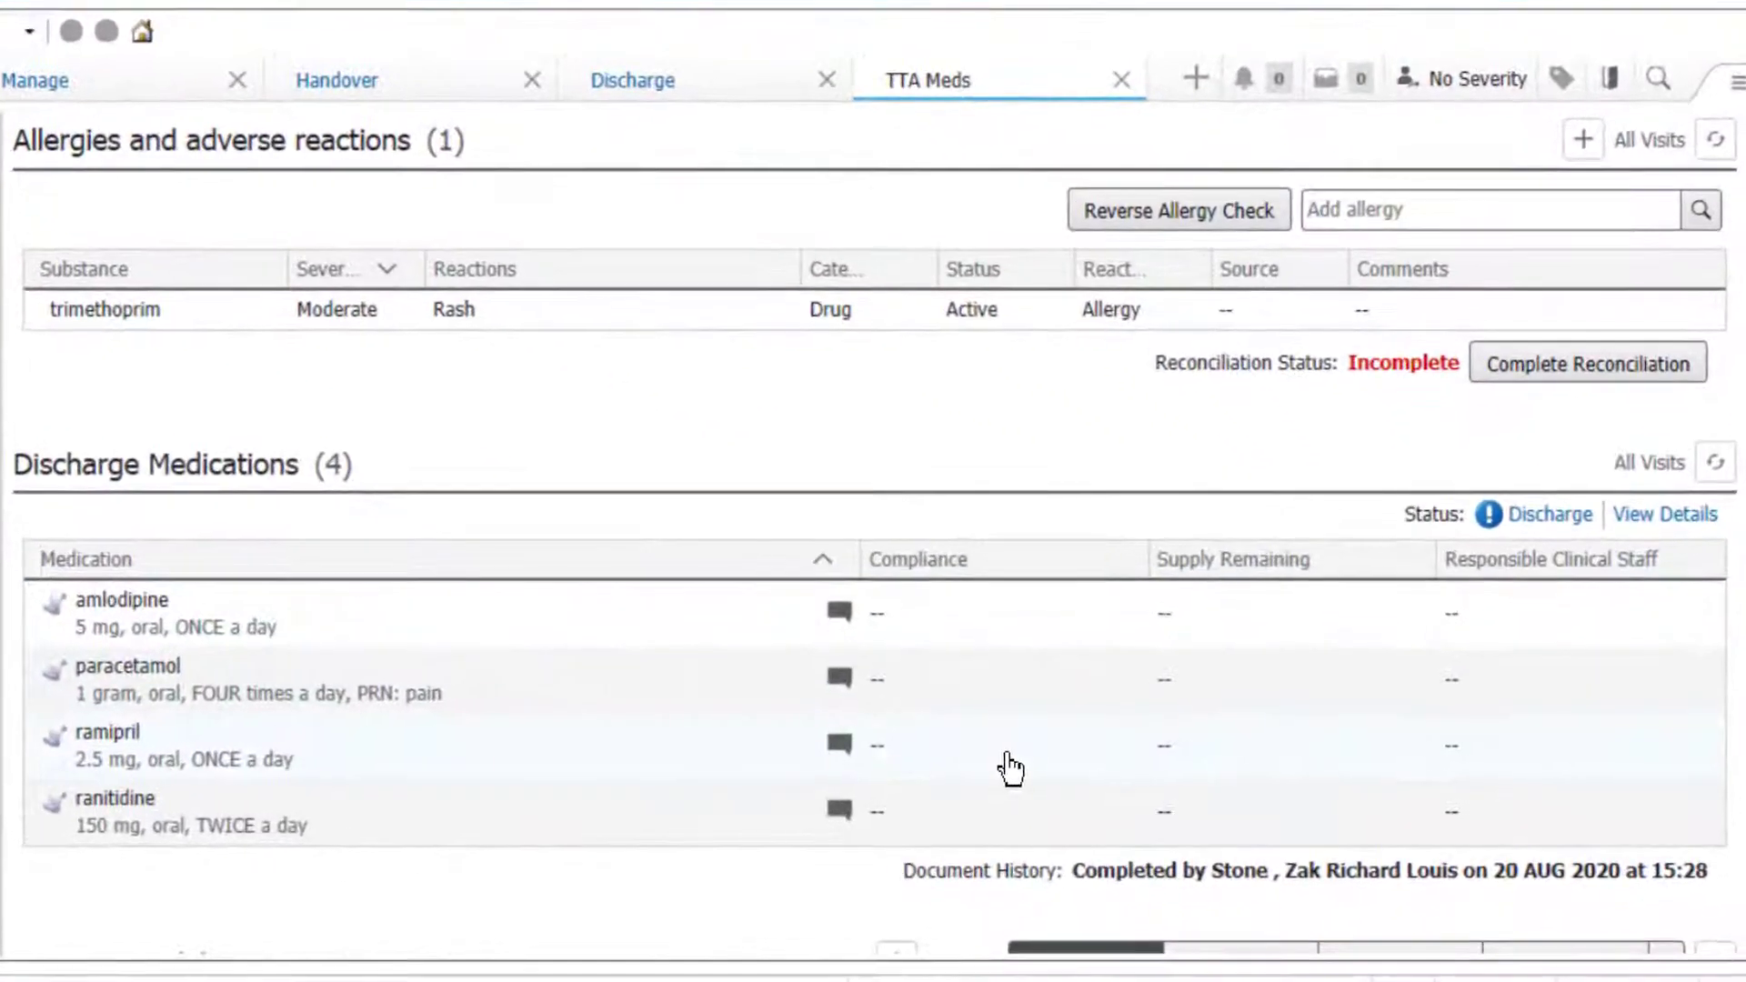
{"action": "mouse_move", "coordinate": [1571, 521]}
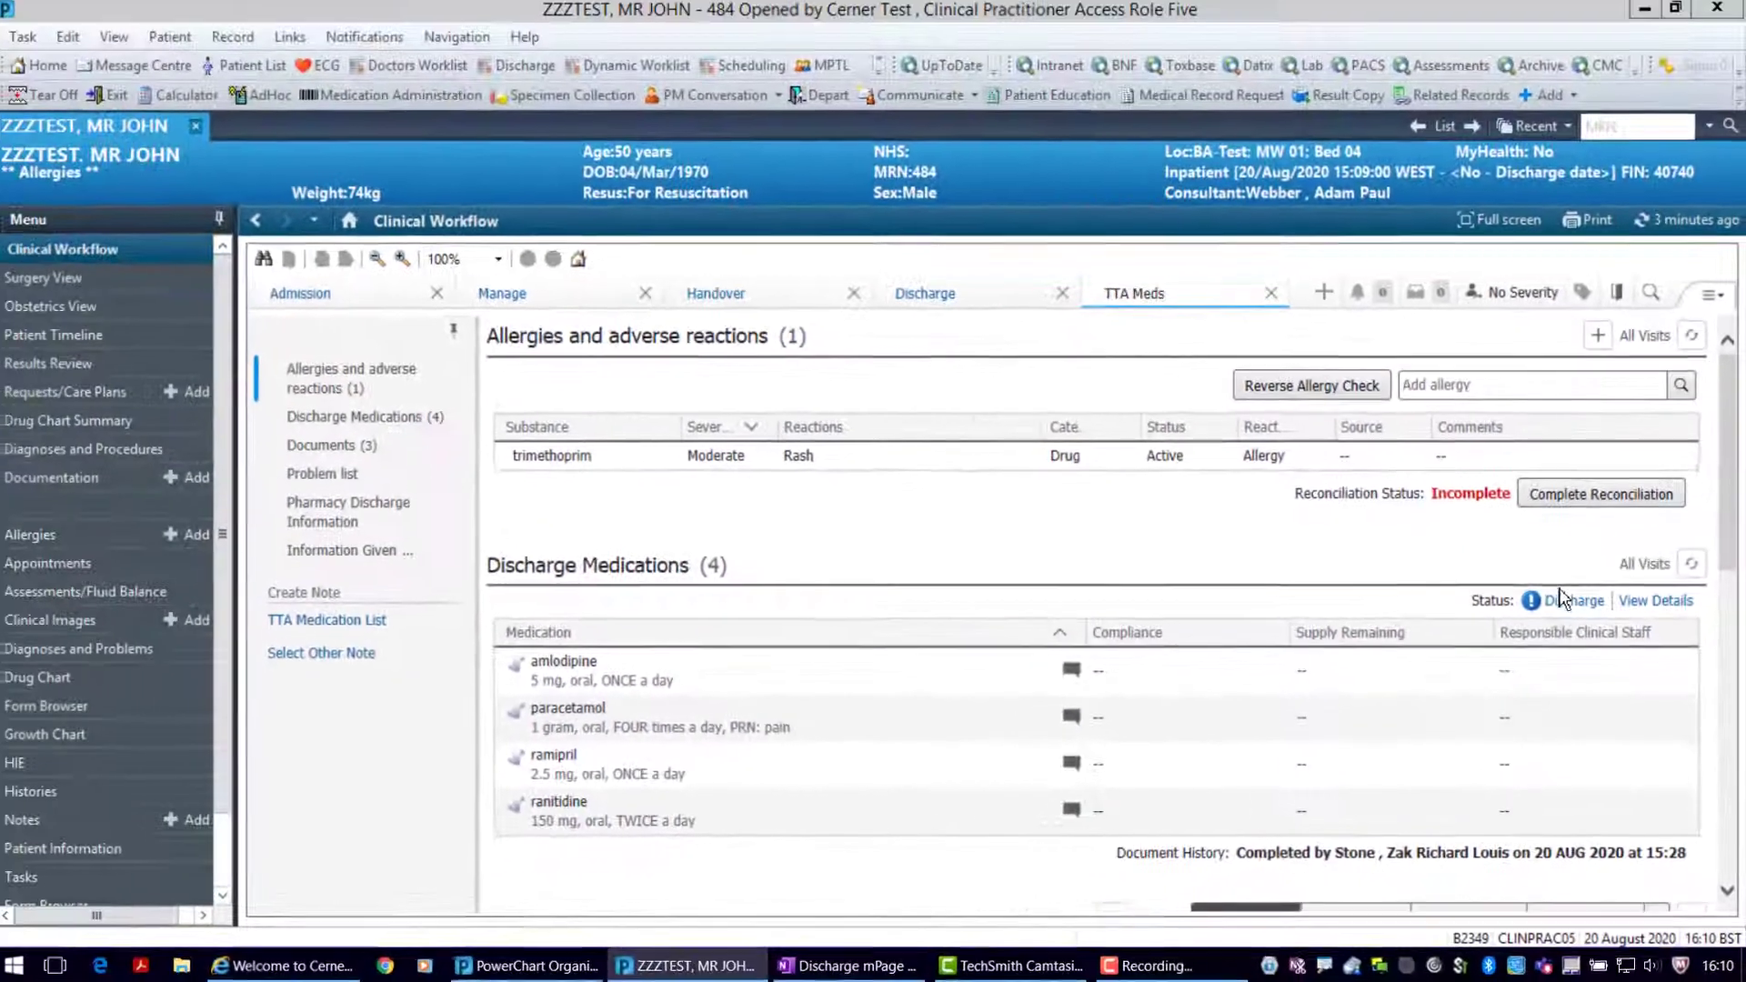
{"action": "left_click", "coordinate": [1571, 600]}
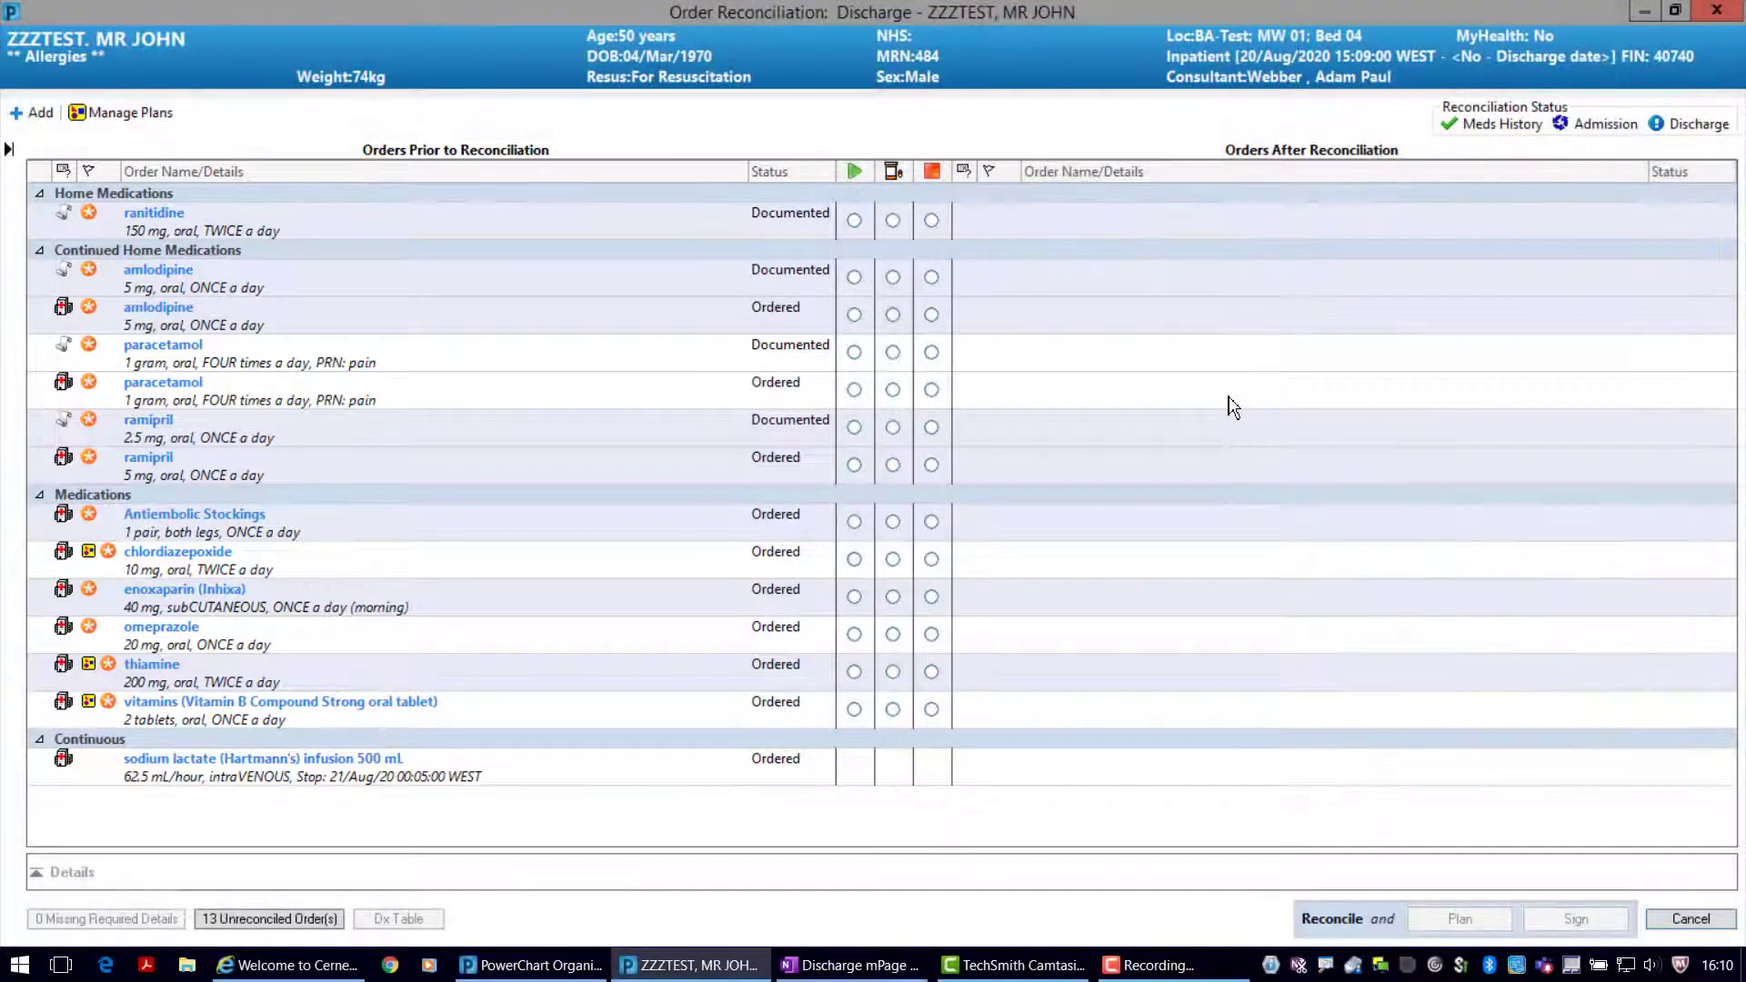
Create a new discharge prescription for the ordered amlodipine 5 mg with Drug on Admission Yes and GP to Continue Yes
{"action": "left_click", "coordinate": [894, 316]}
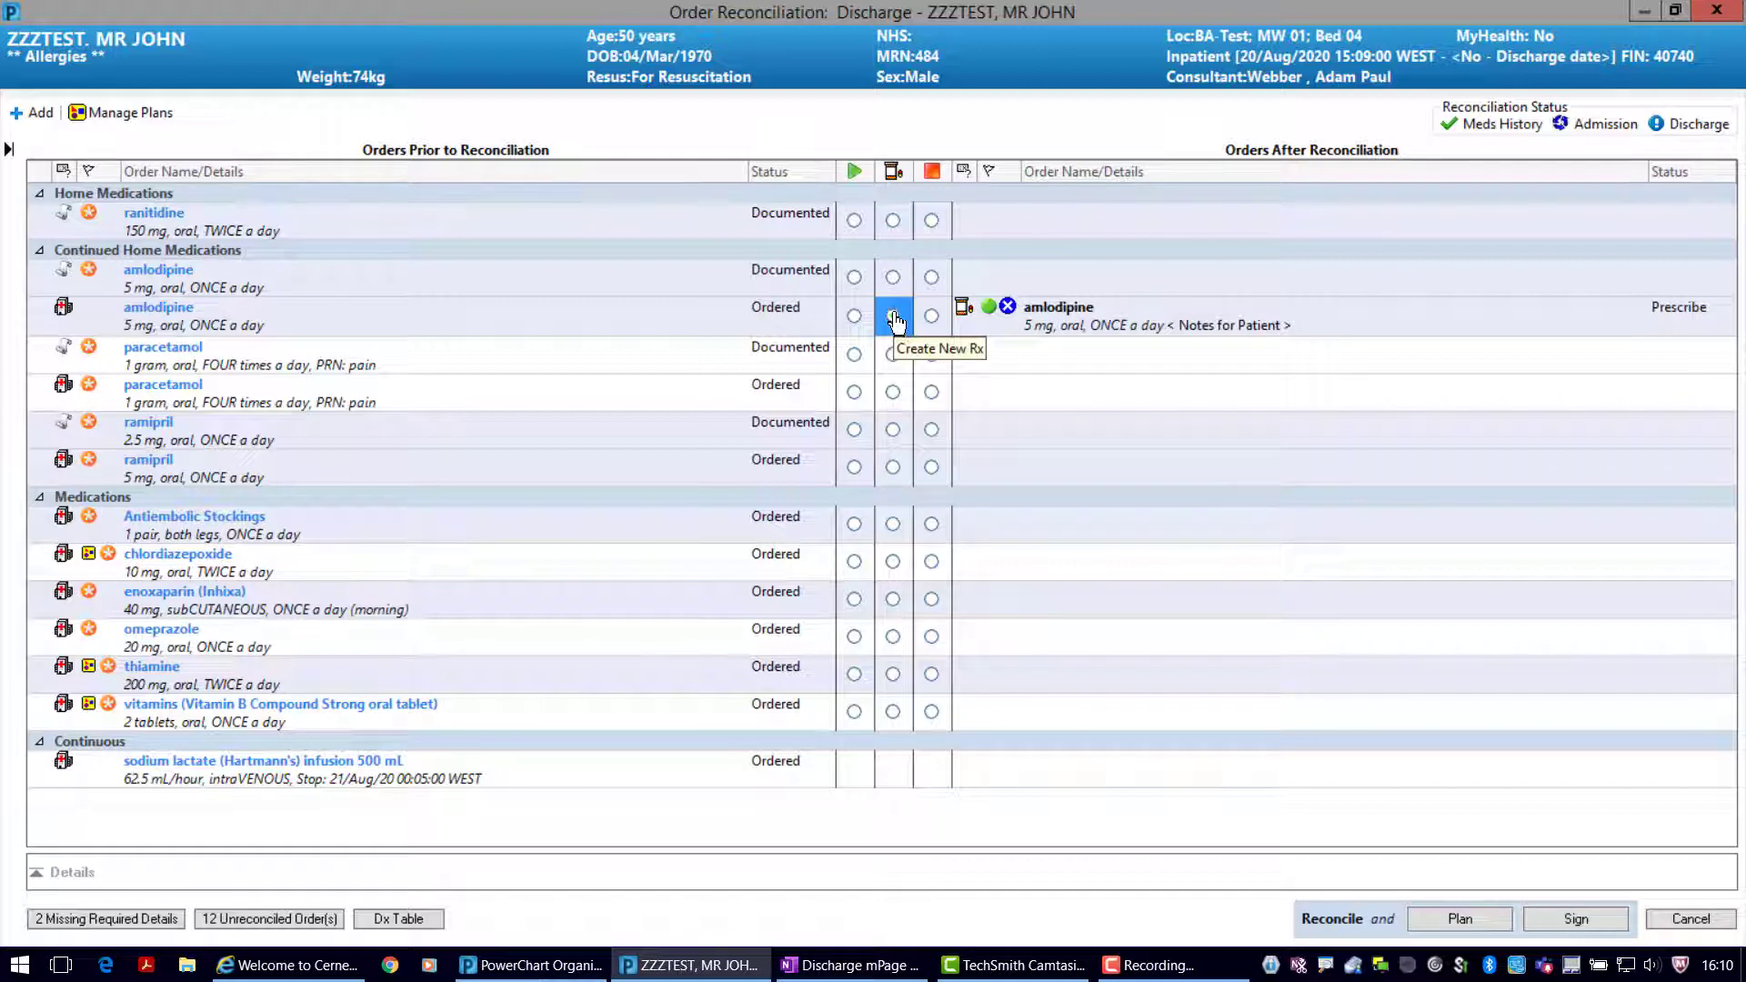
{"action": "left_click", "coordinate": [1060, 316]}
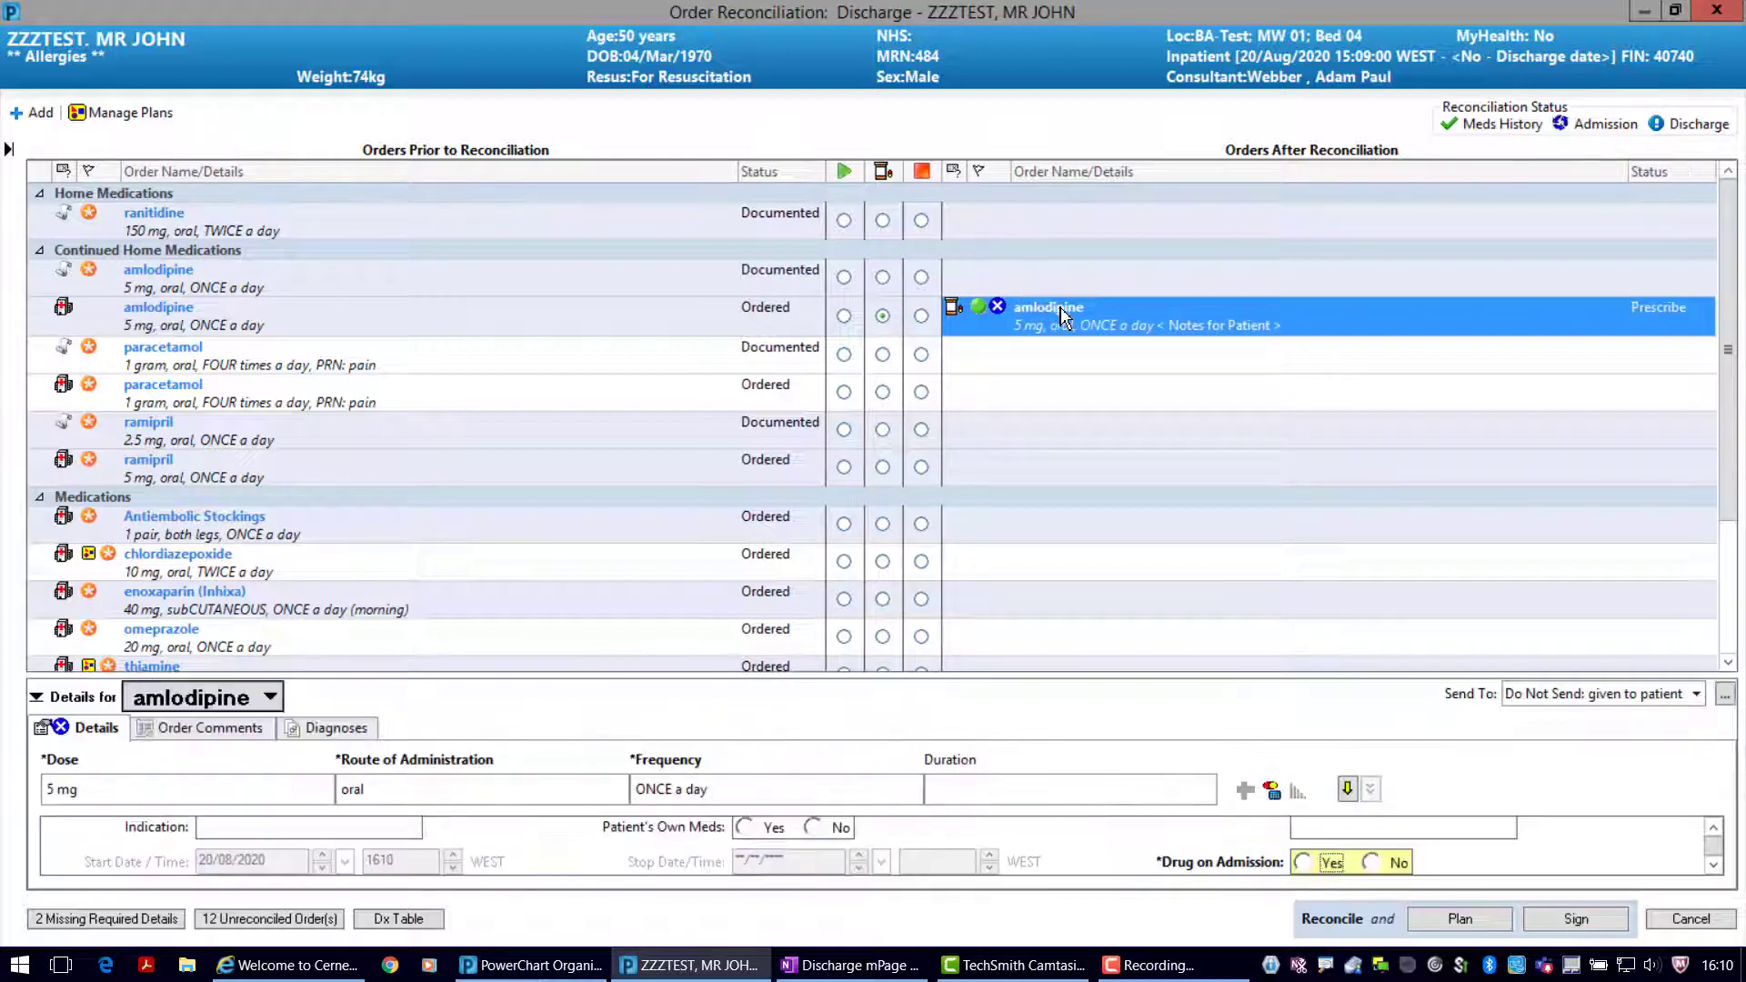
{"action": "left_click_drag", "start_coordinate": [936, 678], "coordinate": [929, 495]}
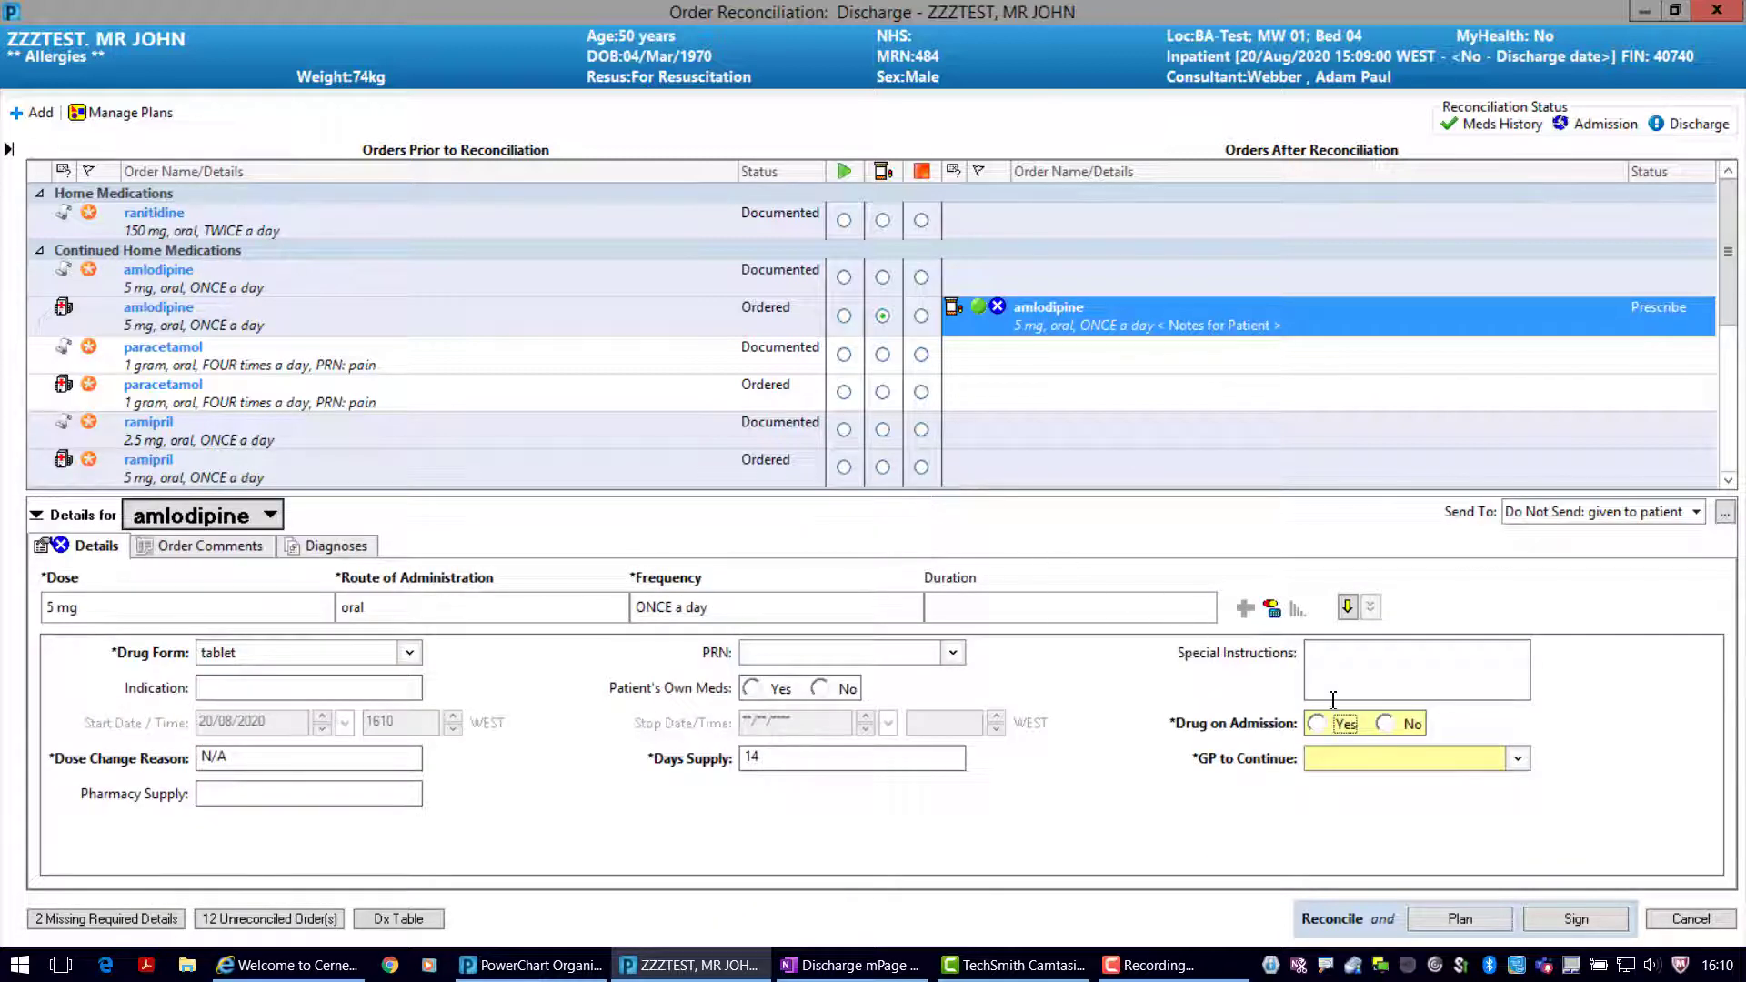
{"action": "left_click", "coordinate": [1342, 723]}
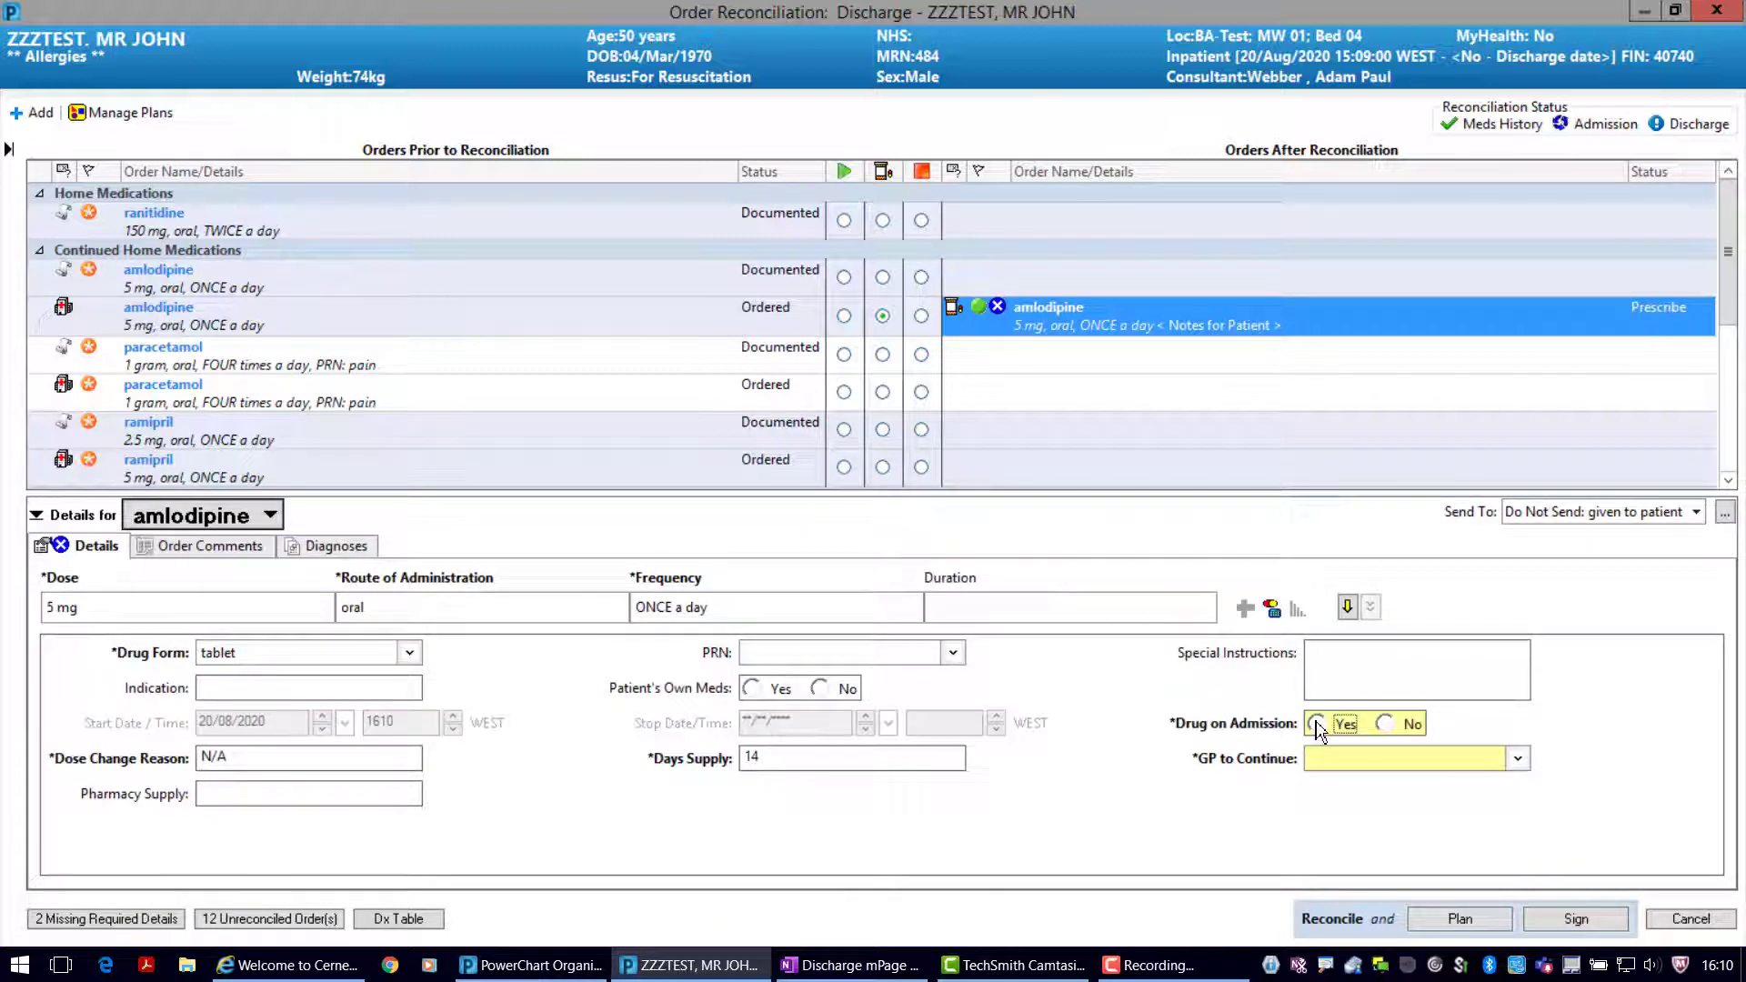
{"action": "left_click", "coordinate": [1387, 761]}
{"action": "left_click", "coordinate": [1320, 825]}
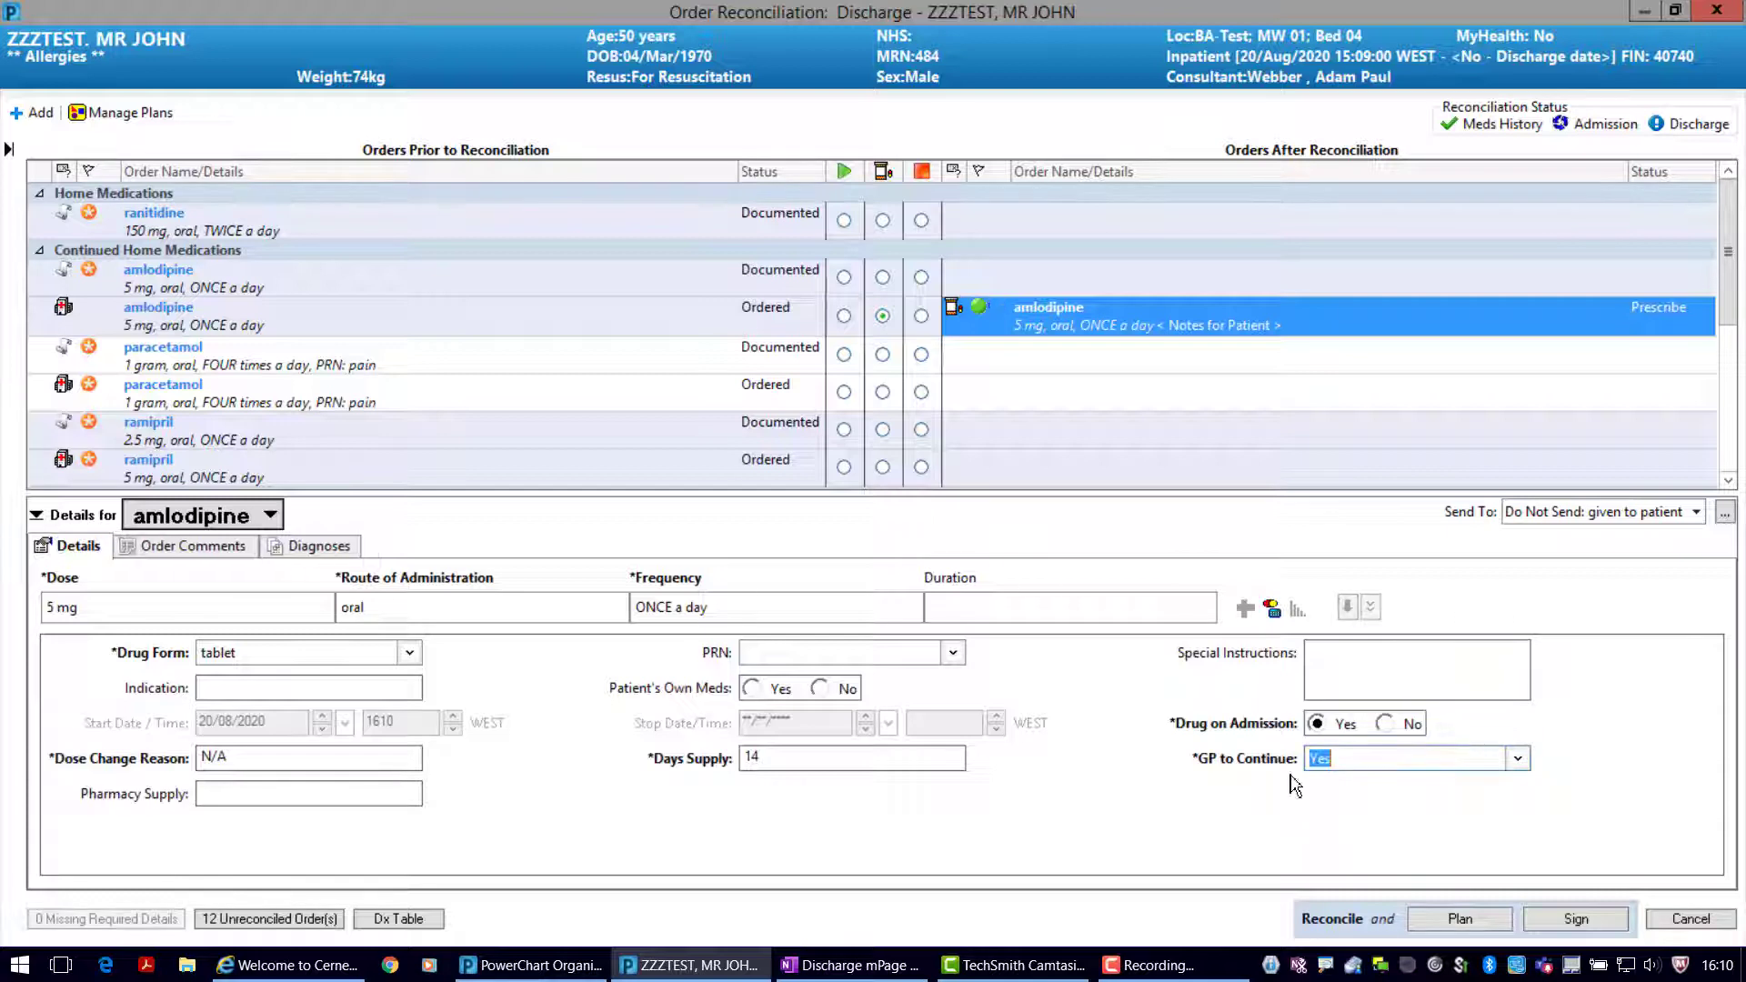
Create a new discharge prescription for the ordered paracetamol 1 gram with Drug on Admission Yes and GP to Continue Yes
{"action": "left_click", "coordinate": [882, 392]}
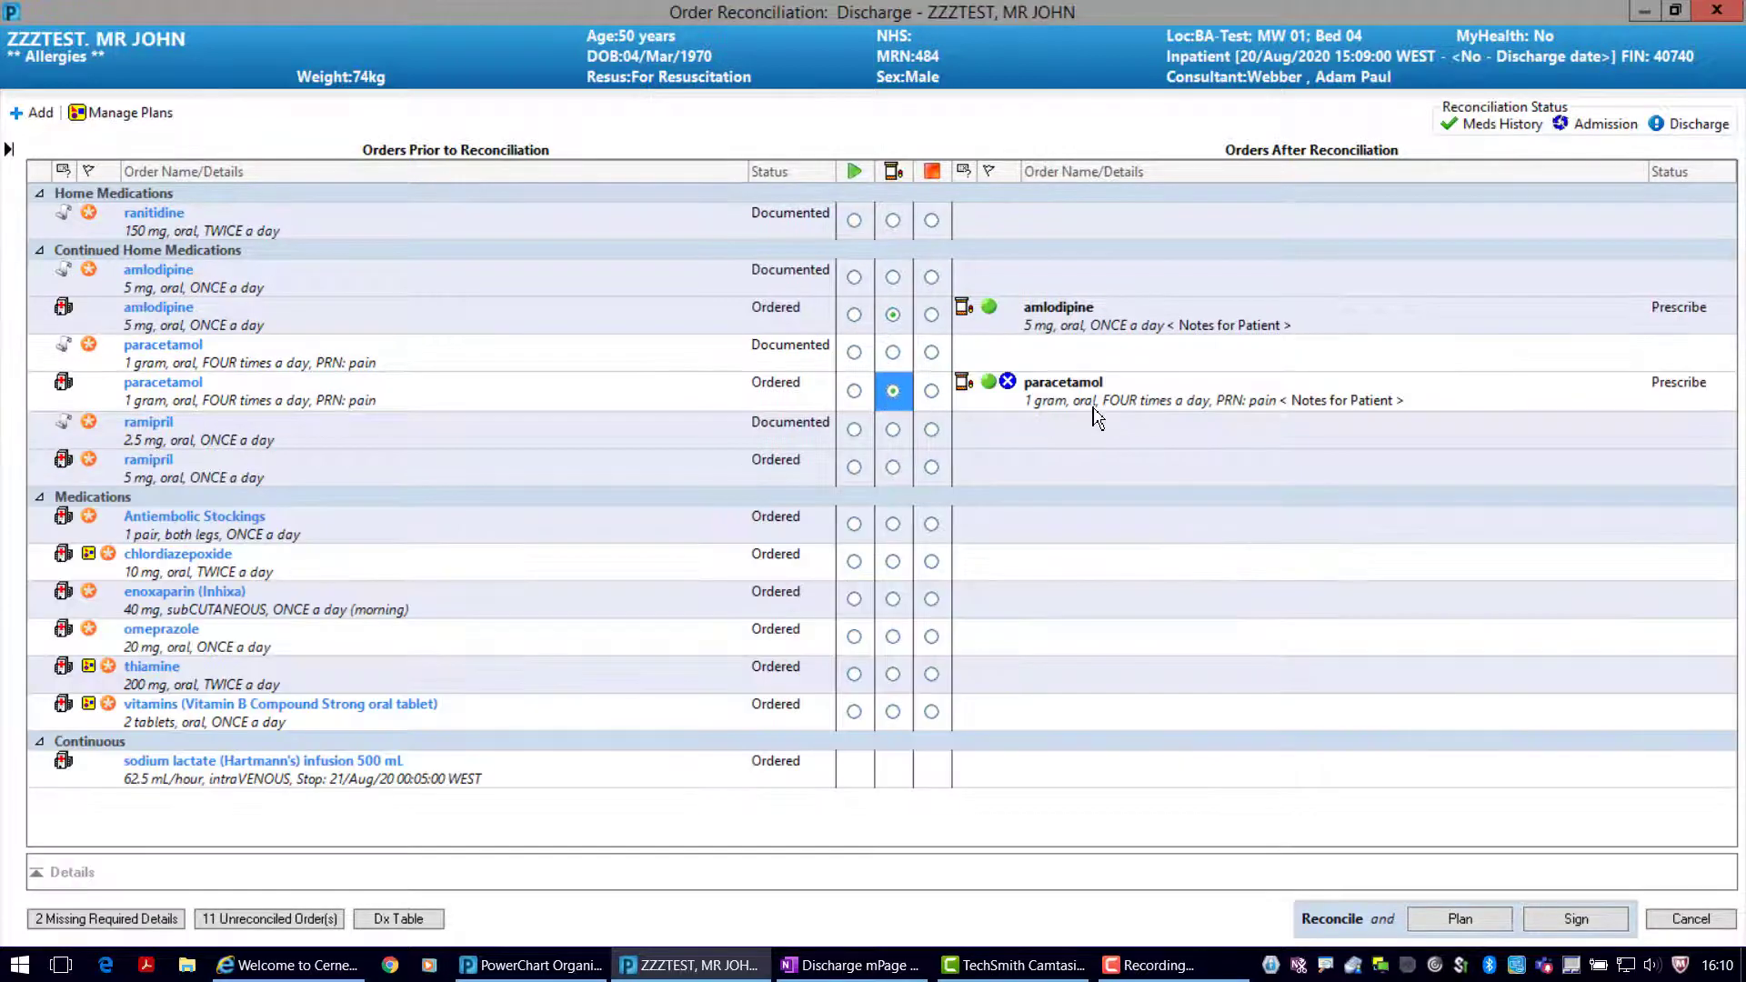
{"action": "left_click", "coordinate": [1100, 406]}
{"action": "left_click", "coordinate": [1318, 725]}
{"action": "left_click", "coordinate": [1334, 758]}
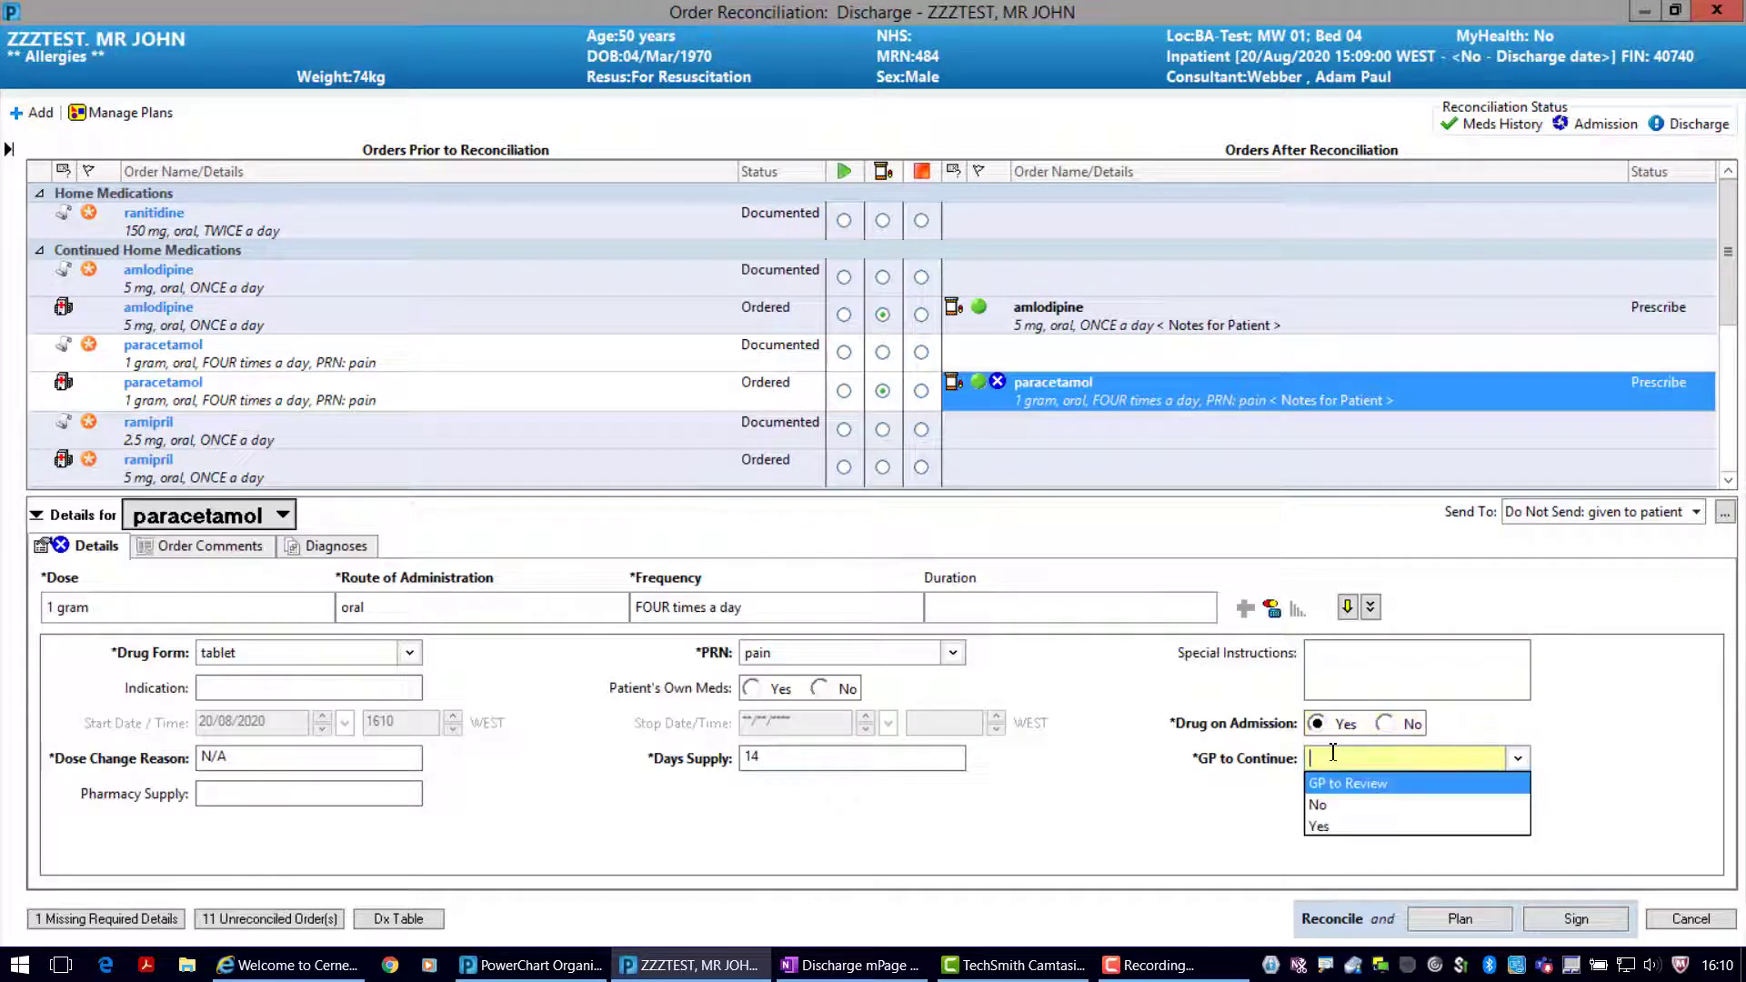
{"action": "left_click", "coordinate": [1320, 826]}
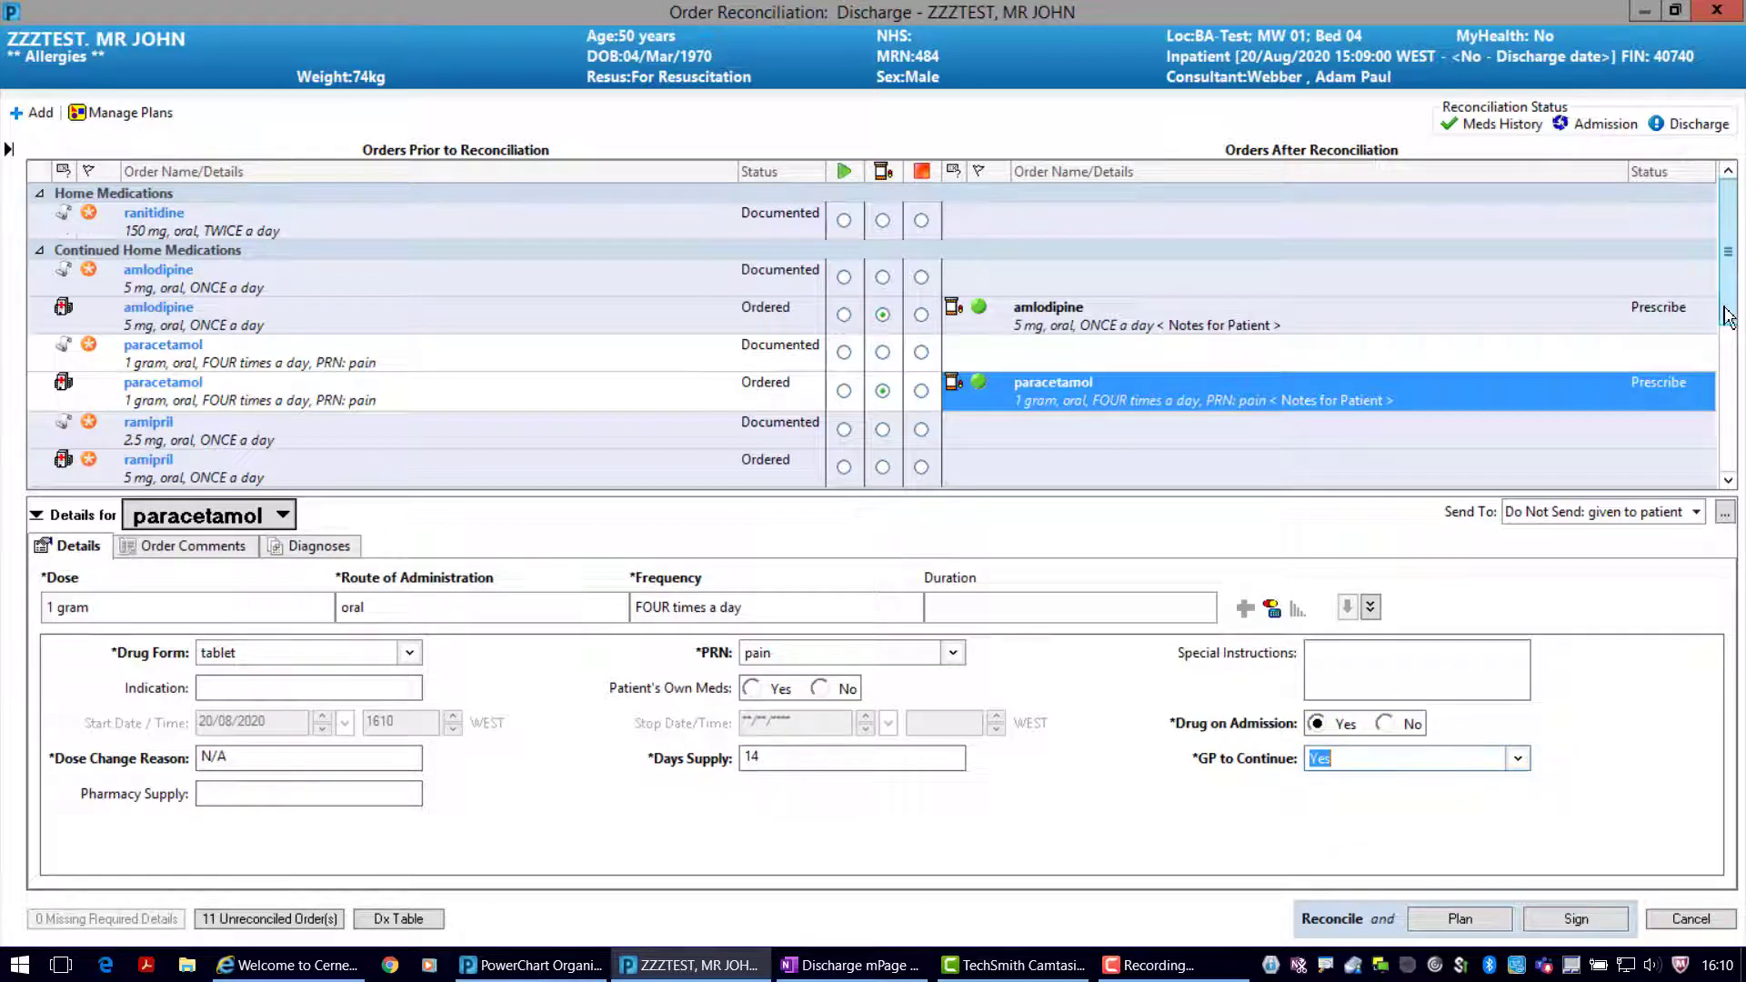
Create a new prescription for the ordered ramipril 5 mg with Drug on Admission Yes and GP to Continue set to GP to Review
{"action": "scroll", "coordinate": [1039, 371], "scroll_direction": "down", "scroll_amount": 2}
{"action": "left_click", "coordinate": [882, 391]}
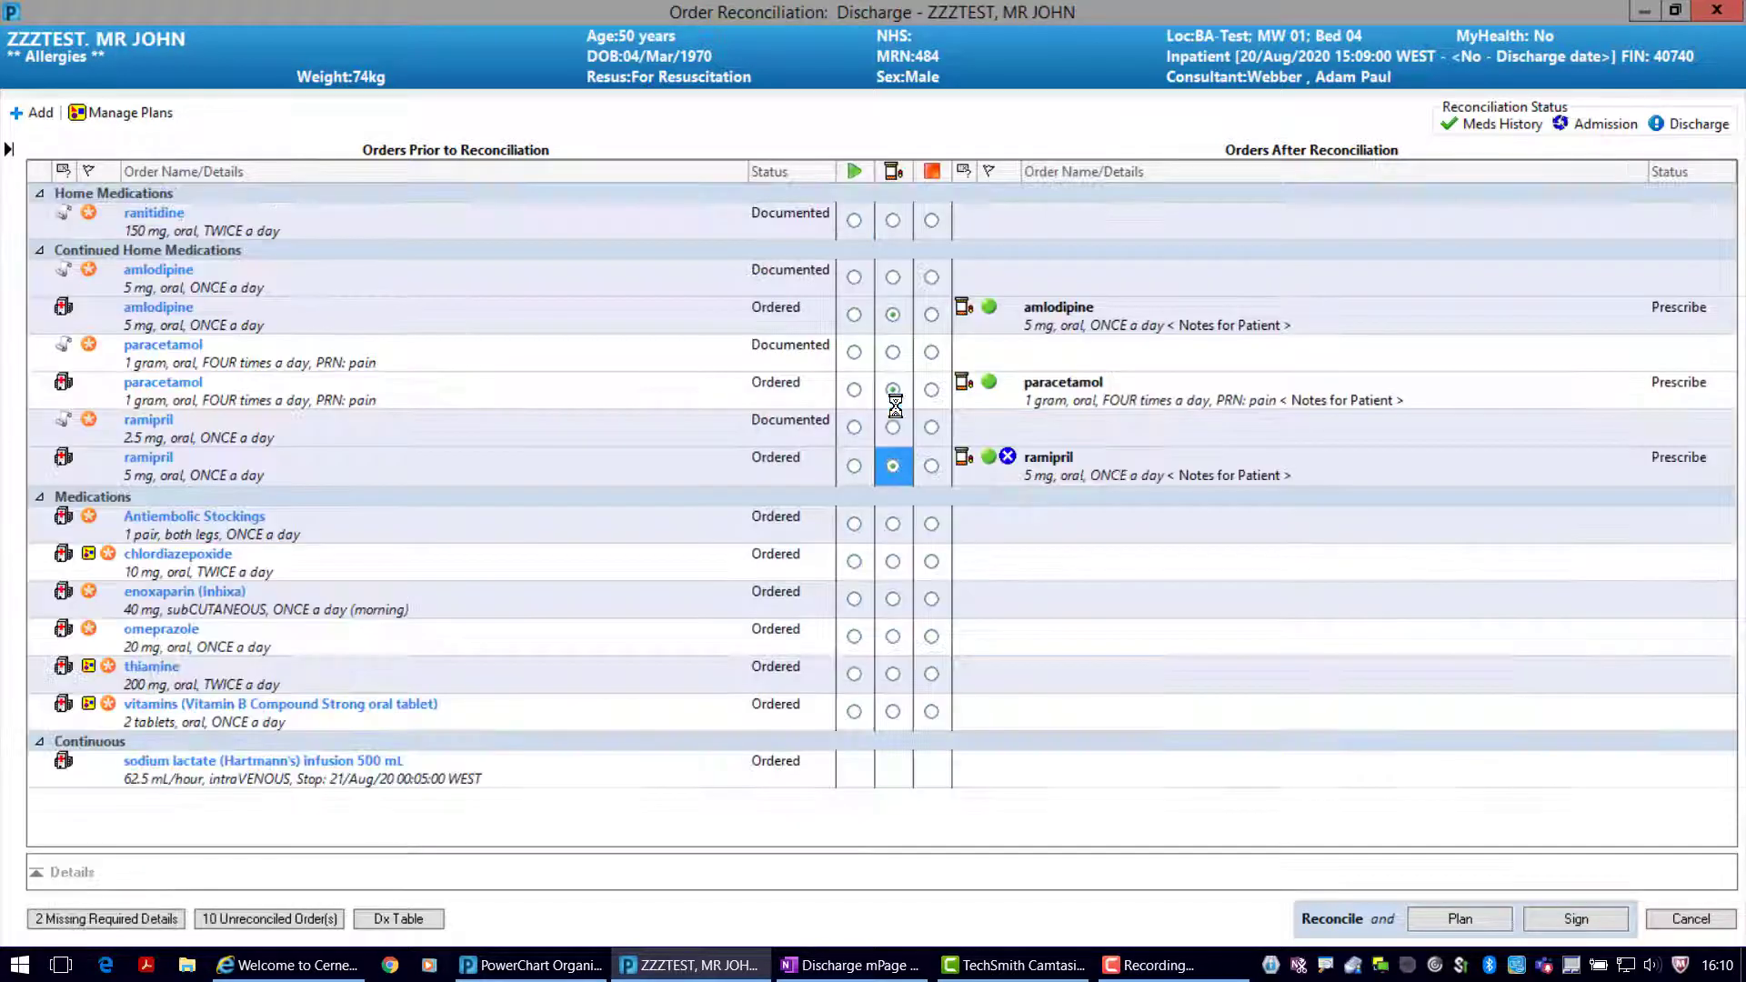
{"action": "left_click", "coordinate": [1114, 461]}
{"action": "left_click", "coordinate": [1316, 723]}
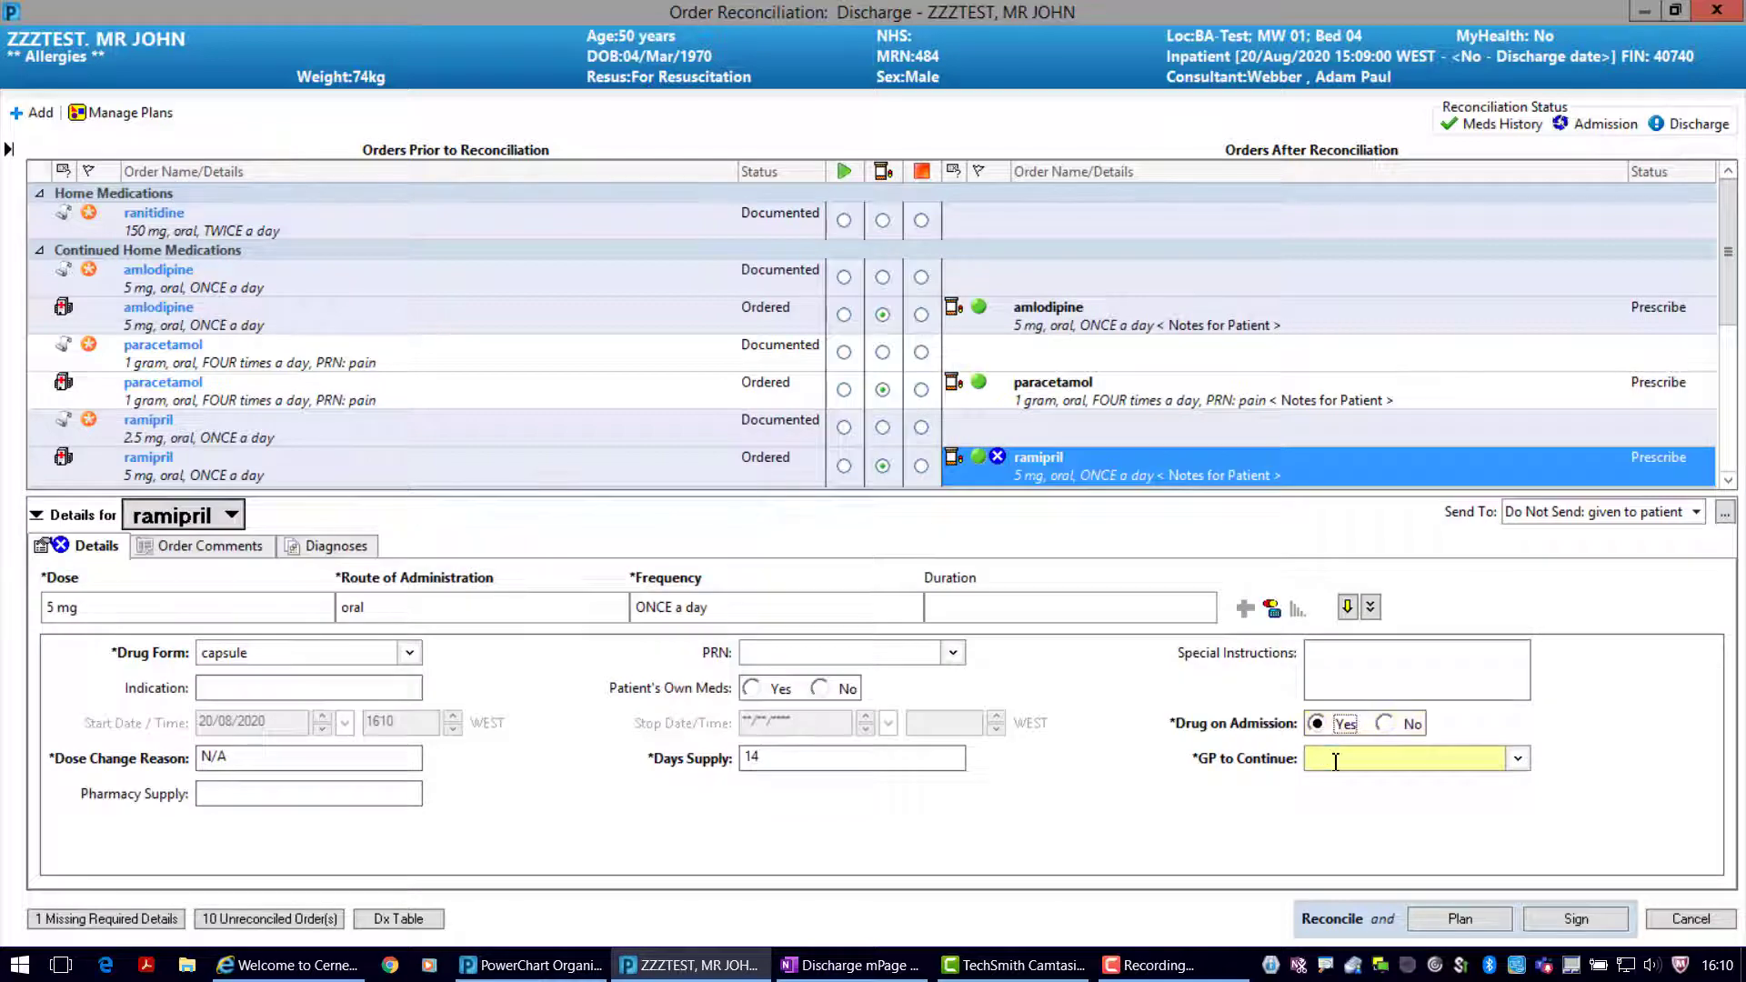
{"action": "left_click", "coordinate": [1332, 758]}
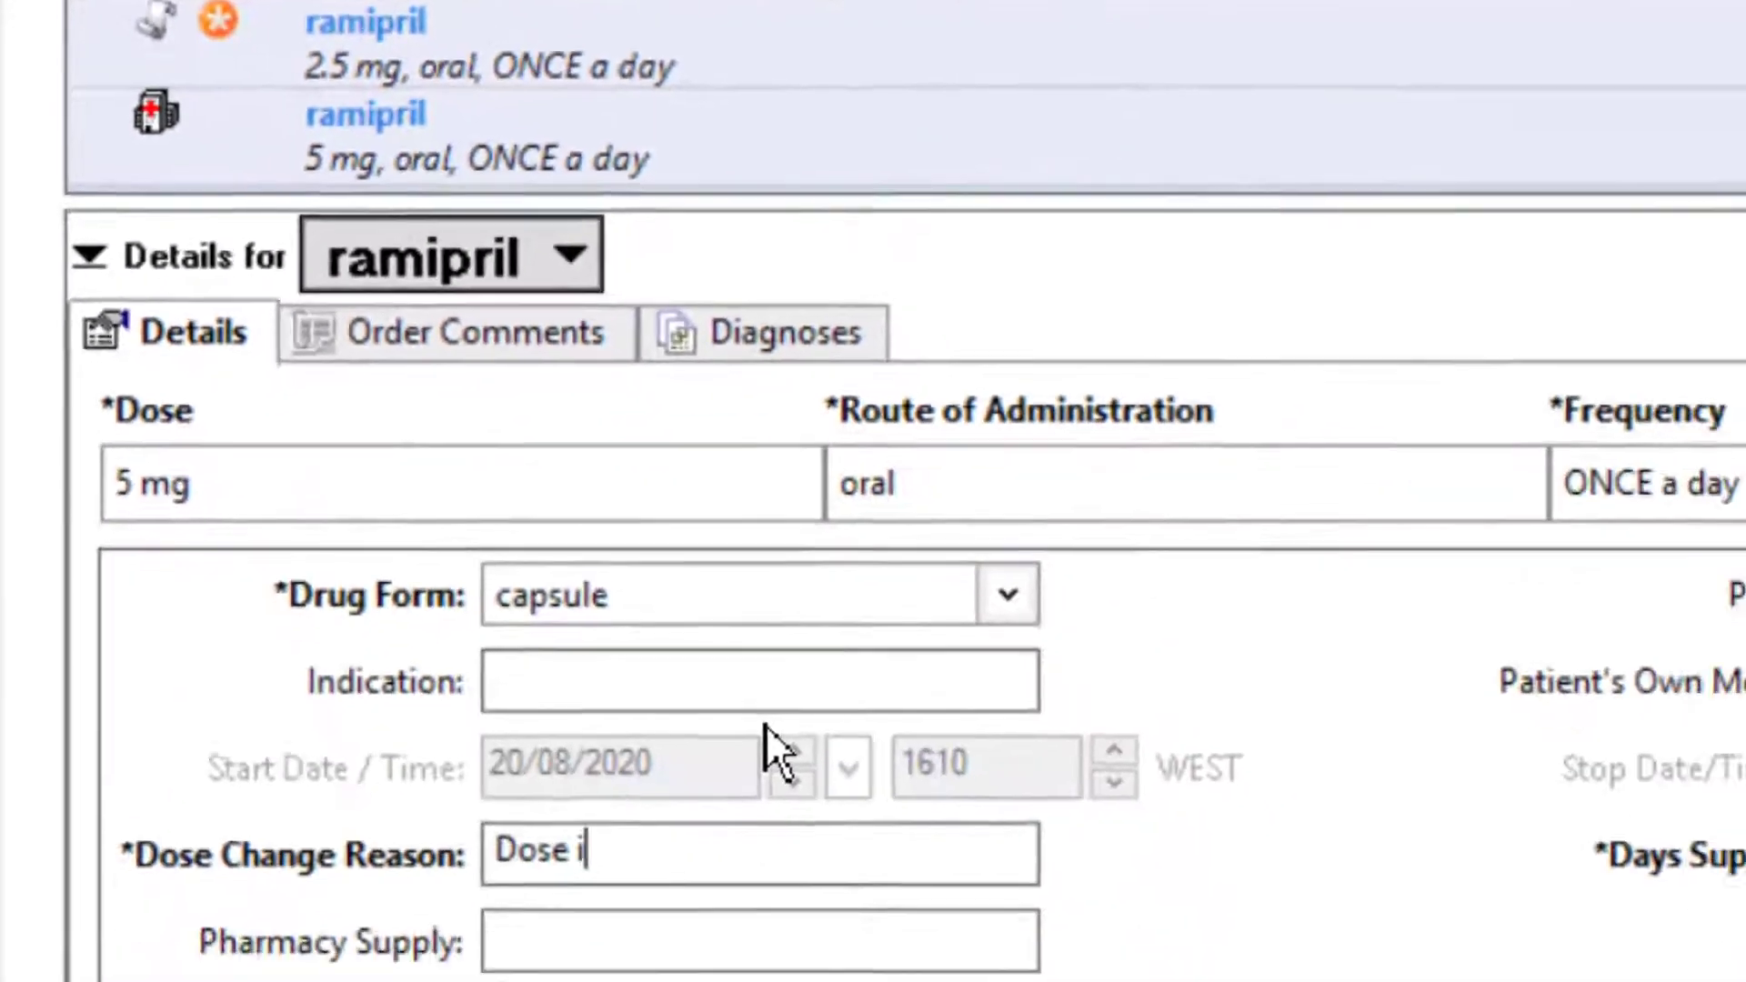
Enter "Dose increased - hypertensive" as the dose change reason for the ramipril prescription
{"action": "type", "text": "ncreased"}
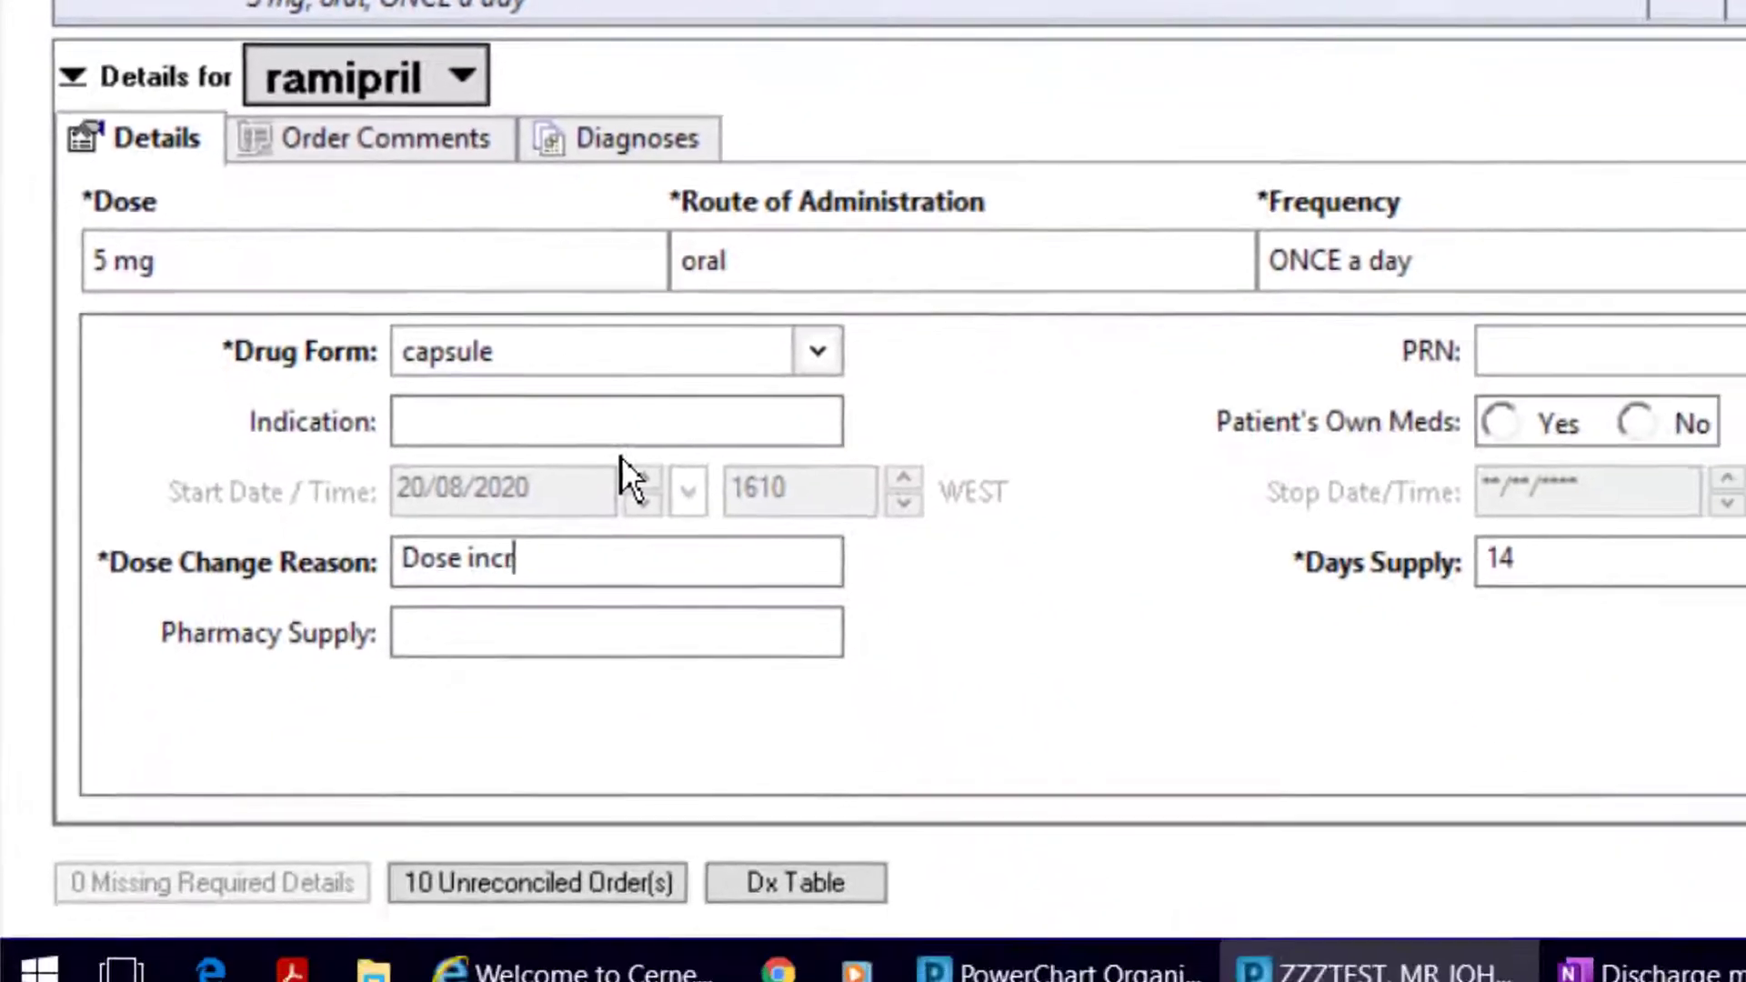
{"action": "type", "text": " - hypt"}
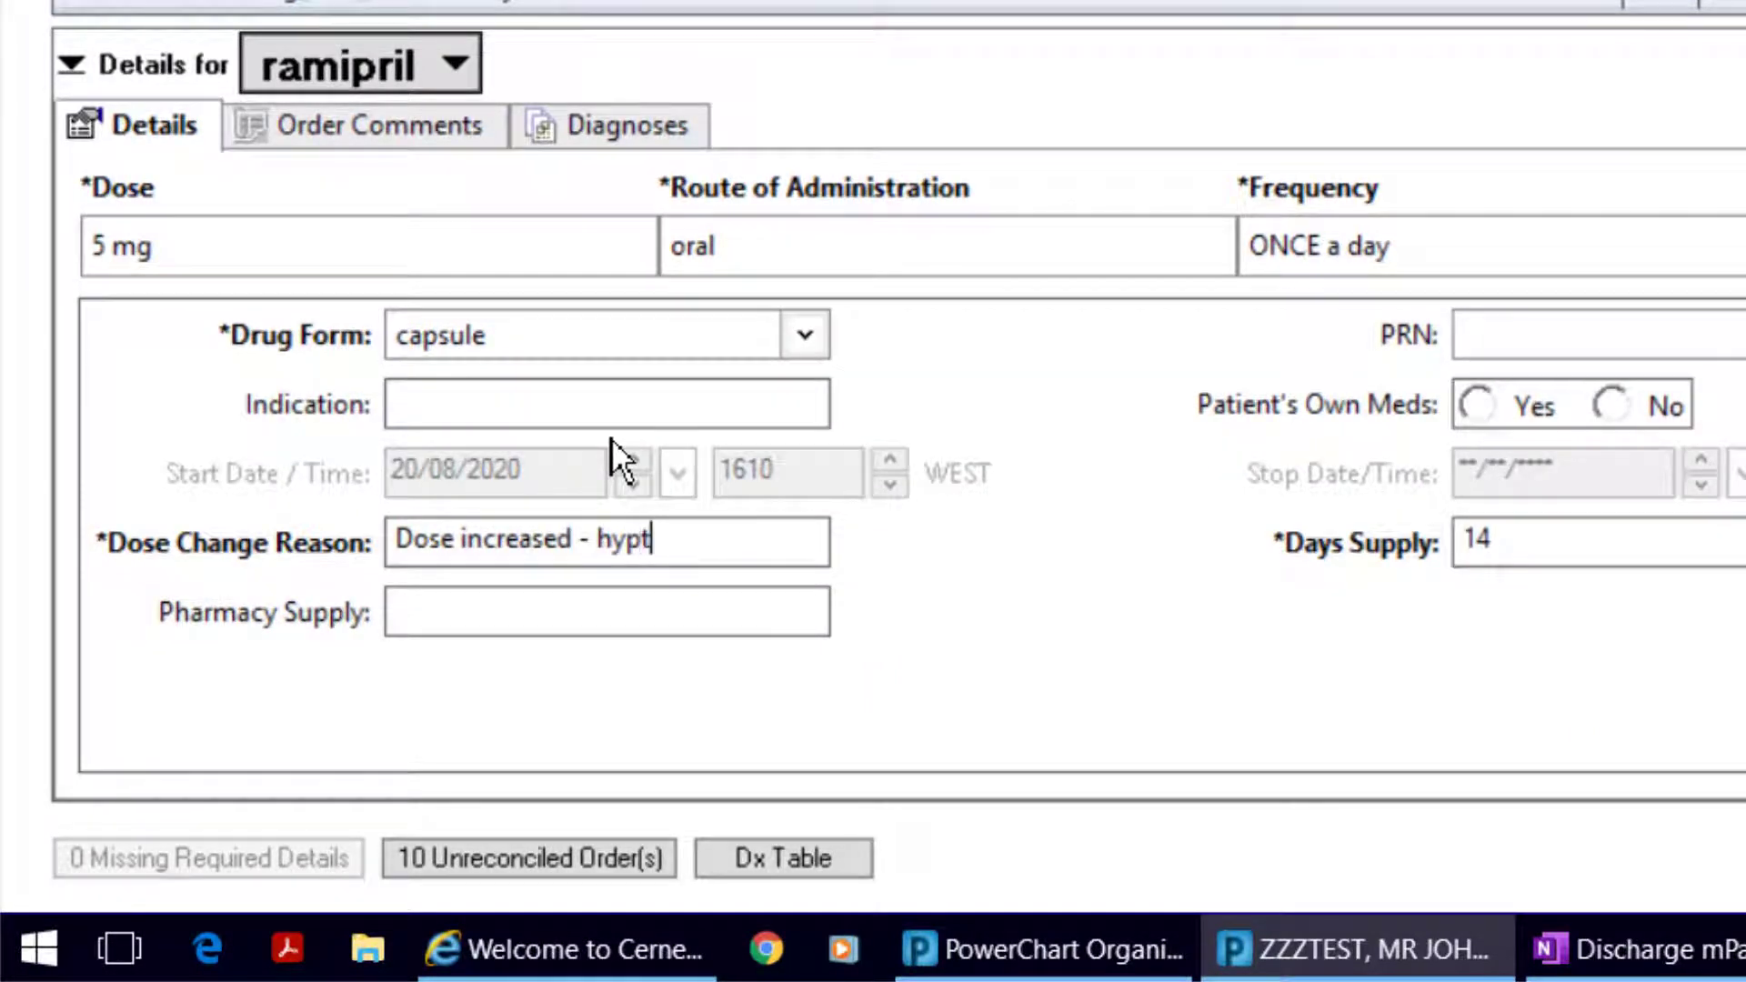
{"action": "key", "text": "BackSpace"}
{"action": "type", "text": "ertensive"}
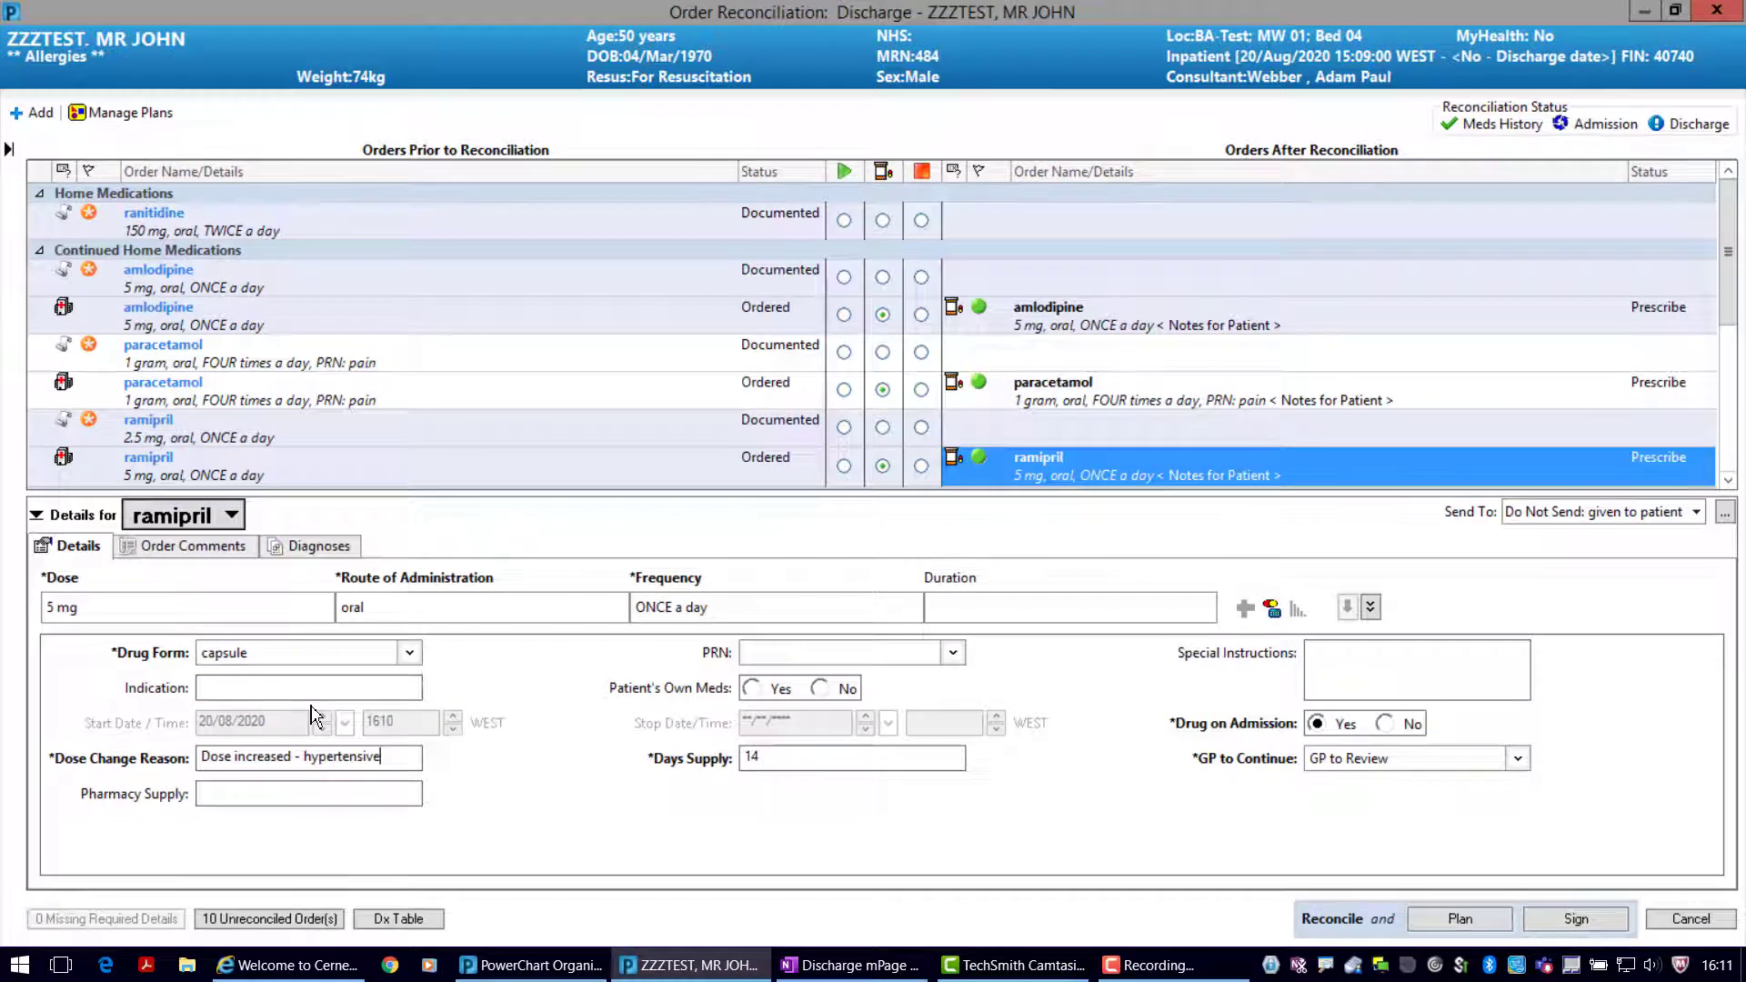
Create a new omeprazole 20 mg prescription with Drug on Admission No, GP to Continue set to GP to Review, and indication "Reflux"
{"action": "left_click_drag", "start_coordinate": [1731, 223], "coordinate": [1739, 324]}
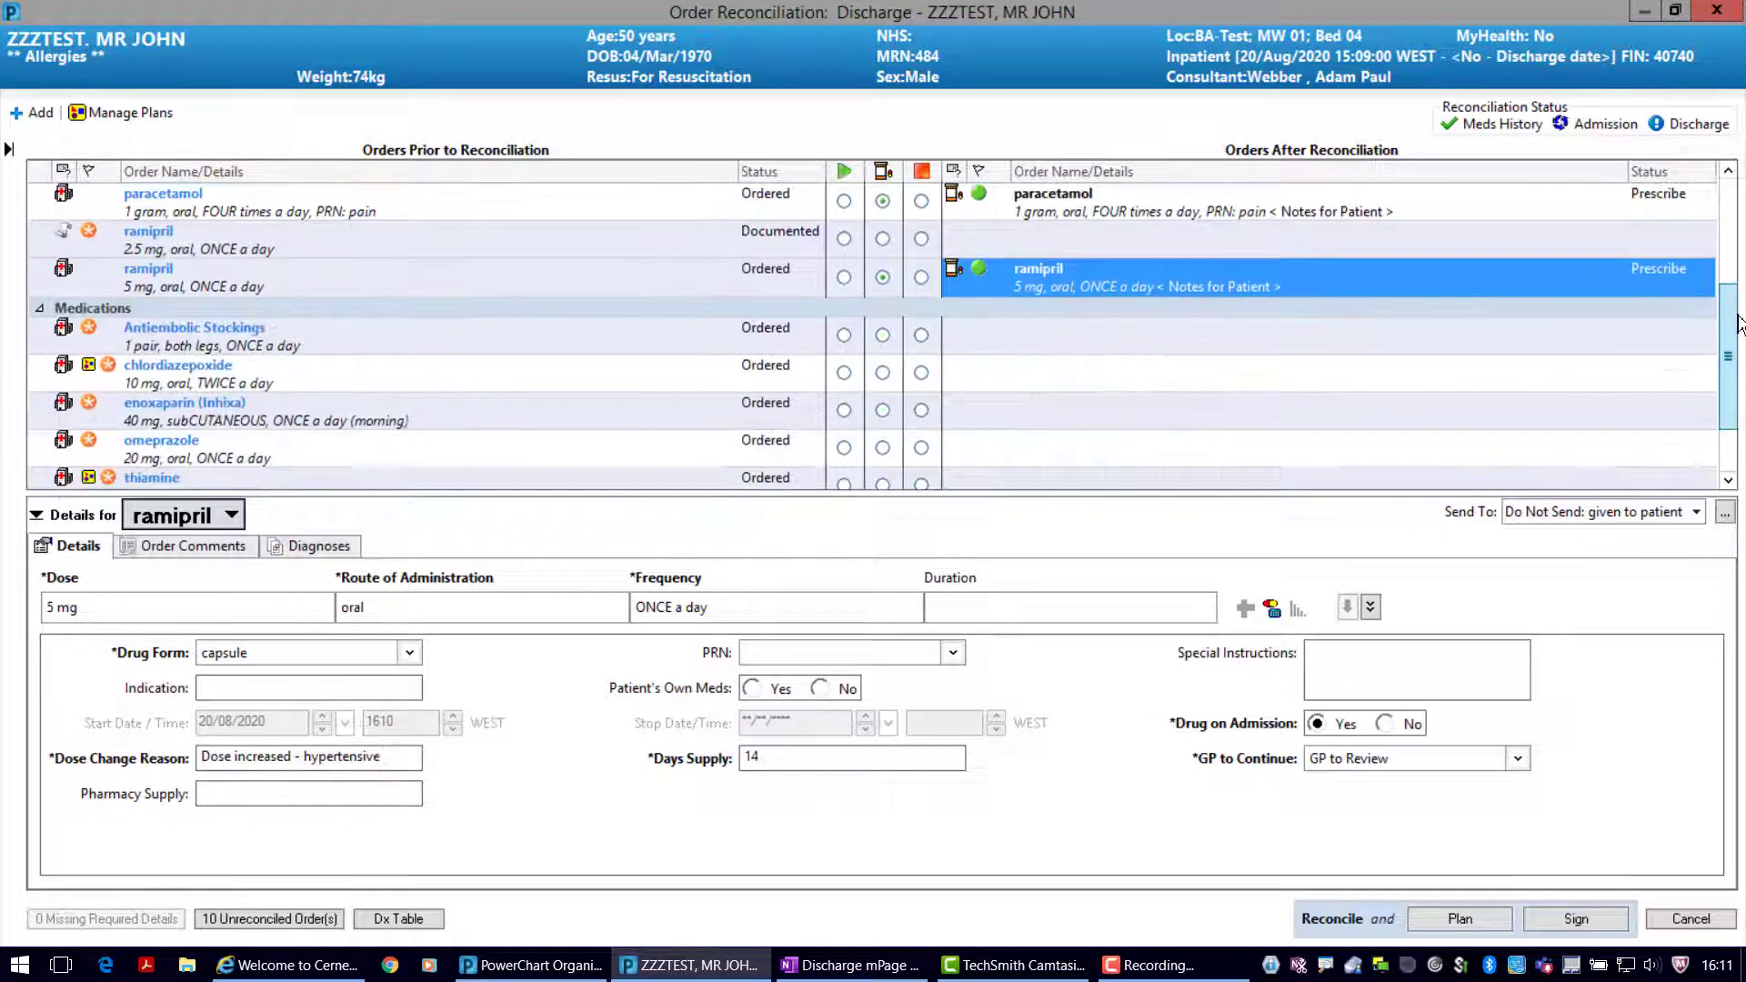
{"action": "left_click", "coordinate": [883, 410]}
{"action": "left_click", "coordinate": [1118, 647]}
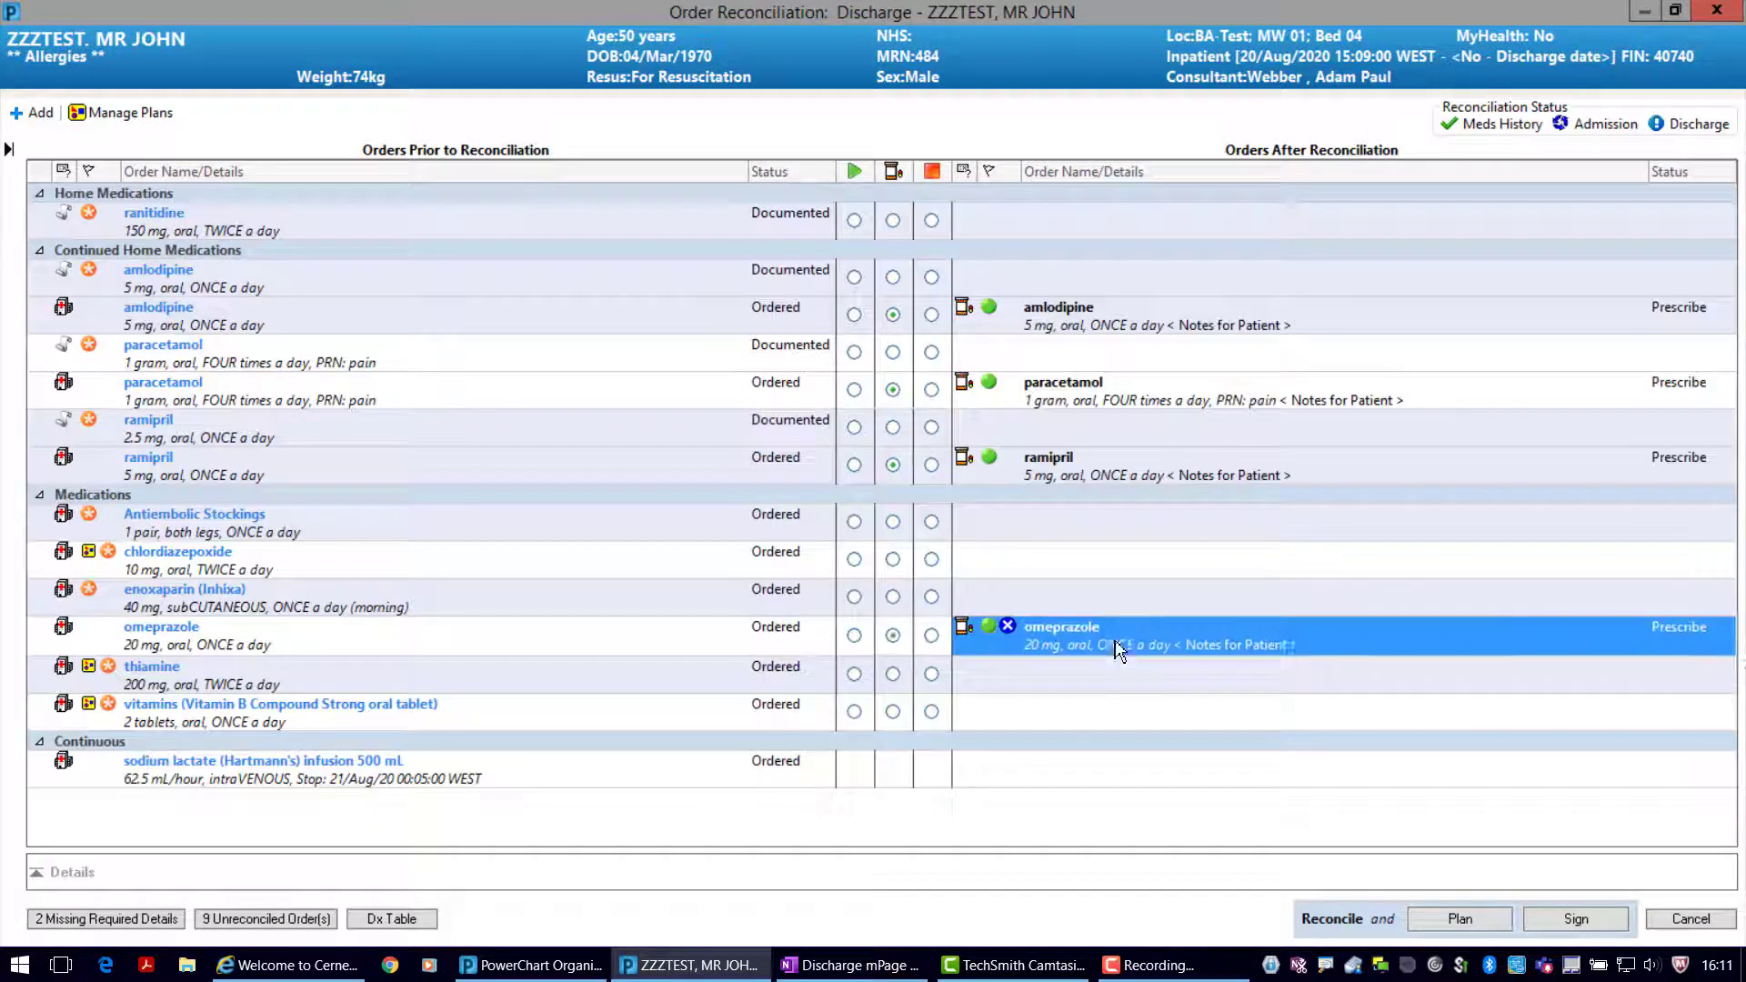
{"action": "left_click", "coordinate": [1384, 723]}
{"action": "left_click", "coordinate": [1378, 758]}
{"action": "left_click", "coordinate": [1368, 784]}
{"action": "left_click", "coordinate": [277, 688]}
{"action": "type", "text": "R"}
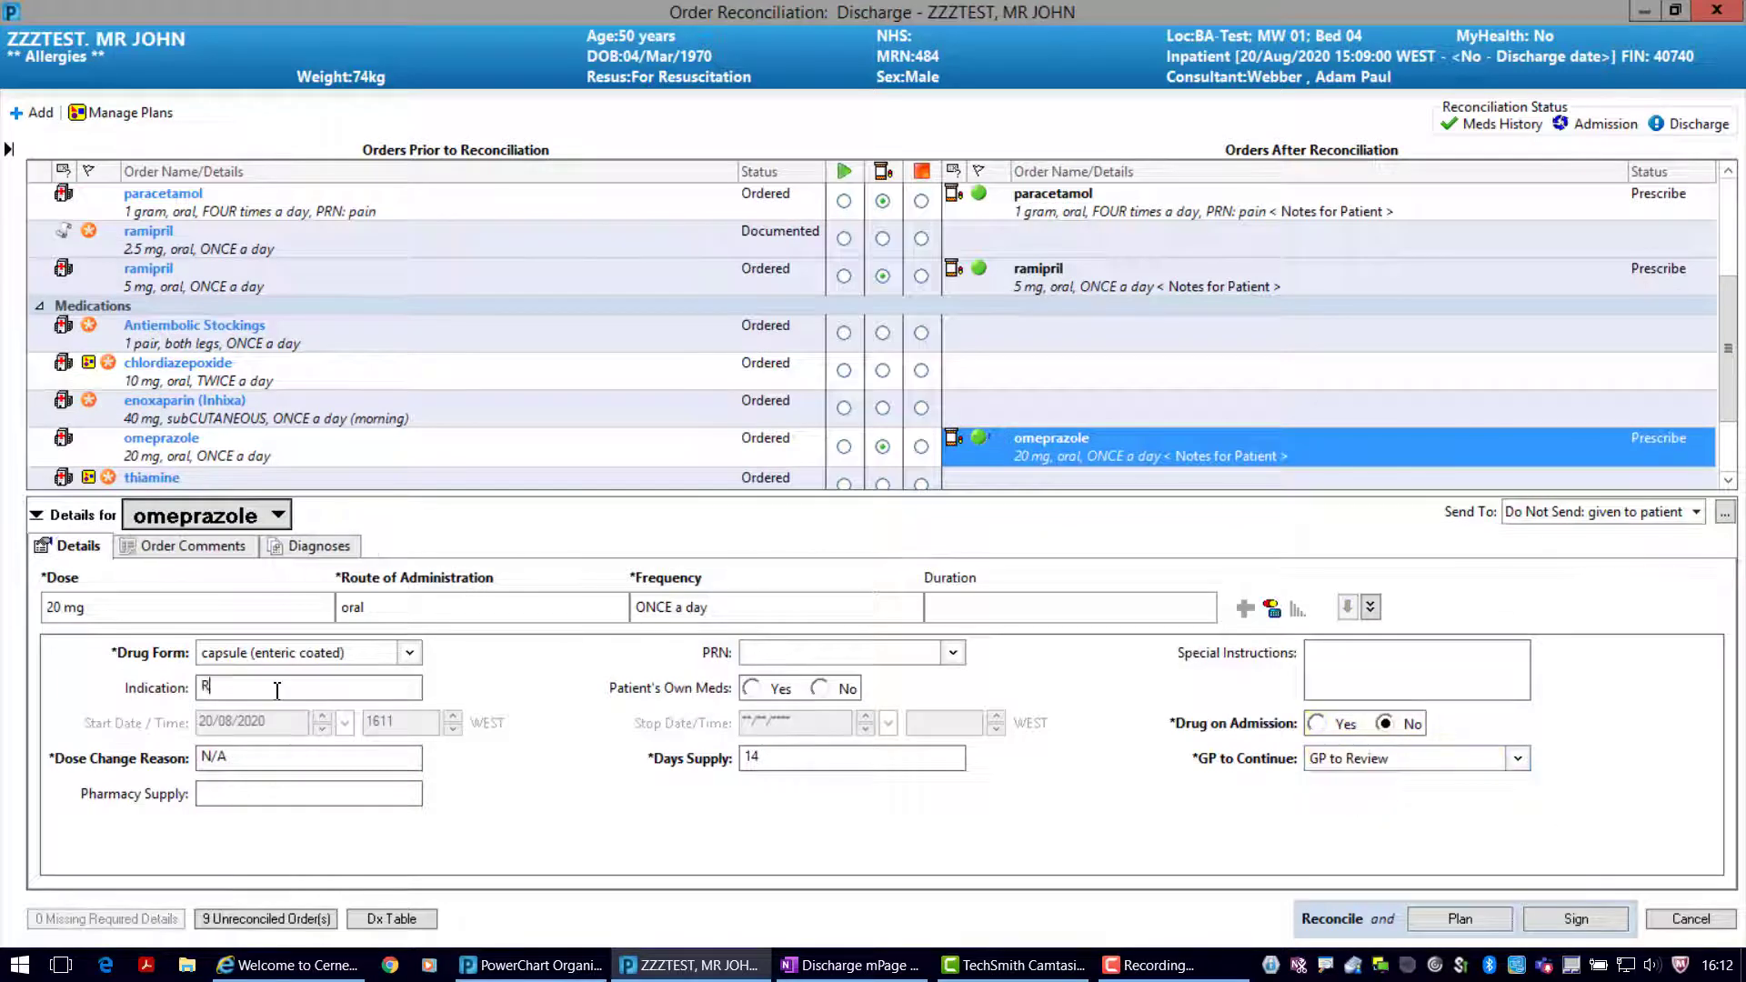
{"action": "type", "text": "eflux"}
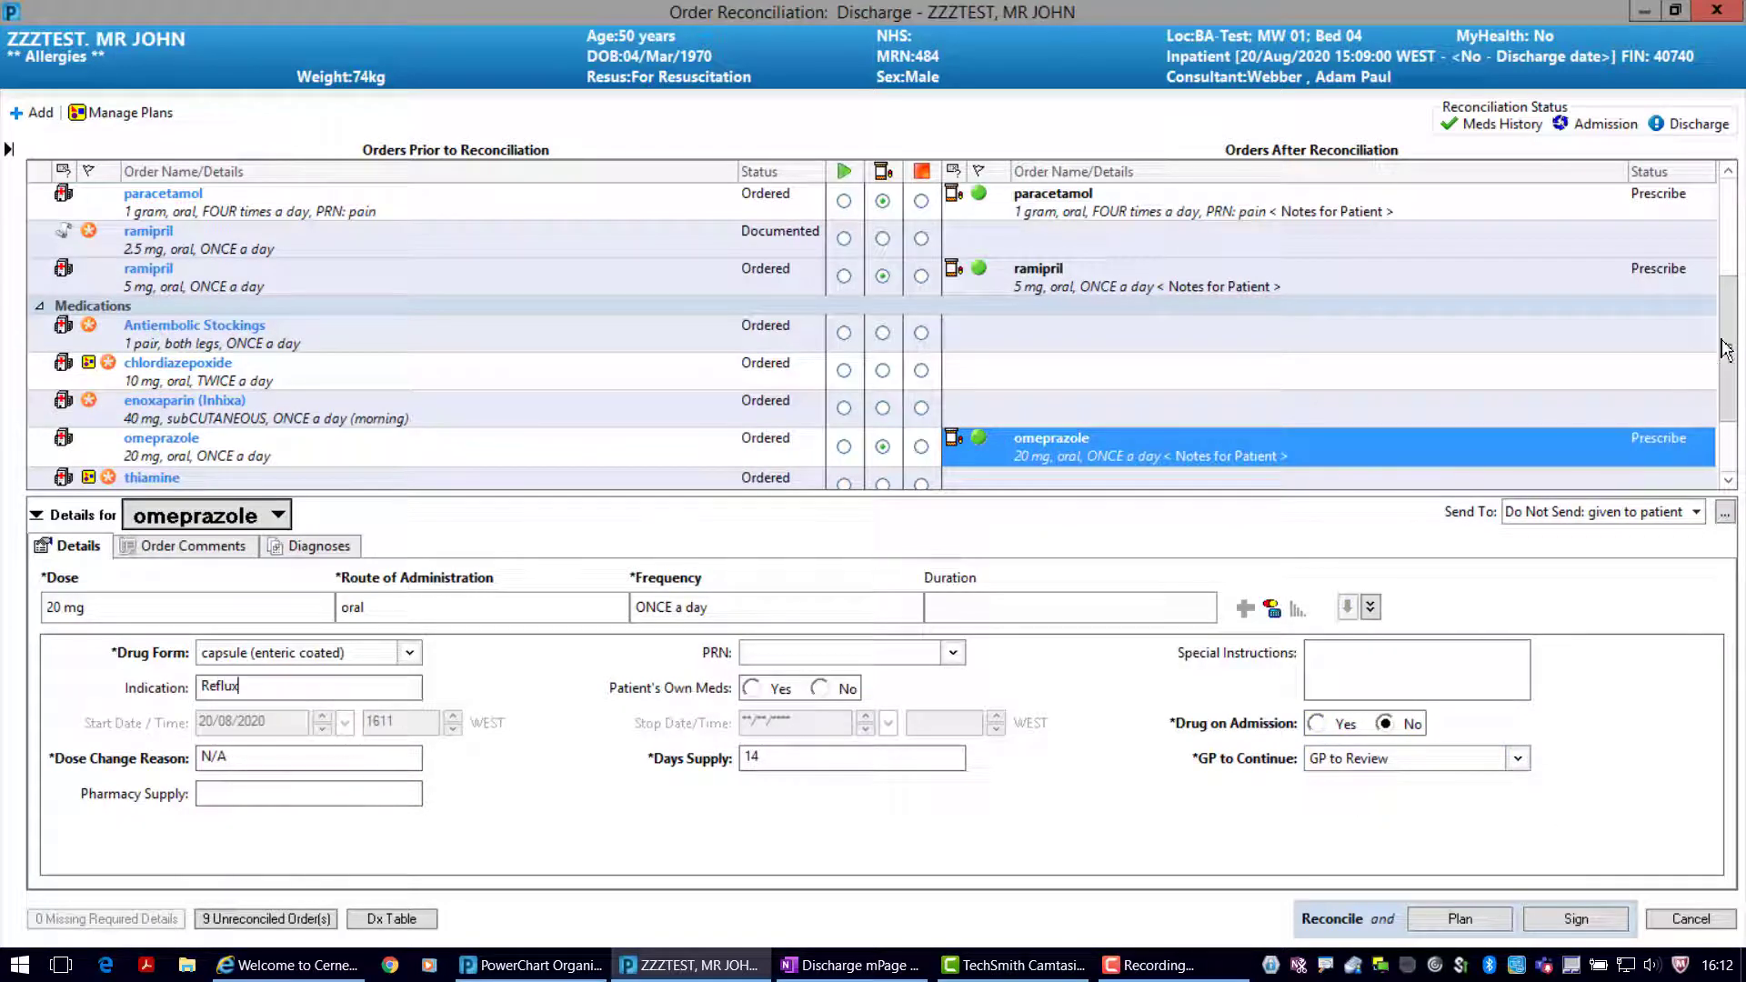
Create a new thiamine 200 mg prescription with Drug on Admission No, GP to Review, and indication "alcohol detoxification"
{"action": "scroll", "coordinate": [1725, 350], "scroll_direction": "down", "scroll_amount": 3}
{"action": "left_click", "coordinate": [882, 373]}
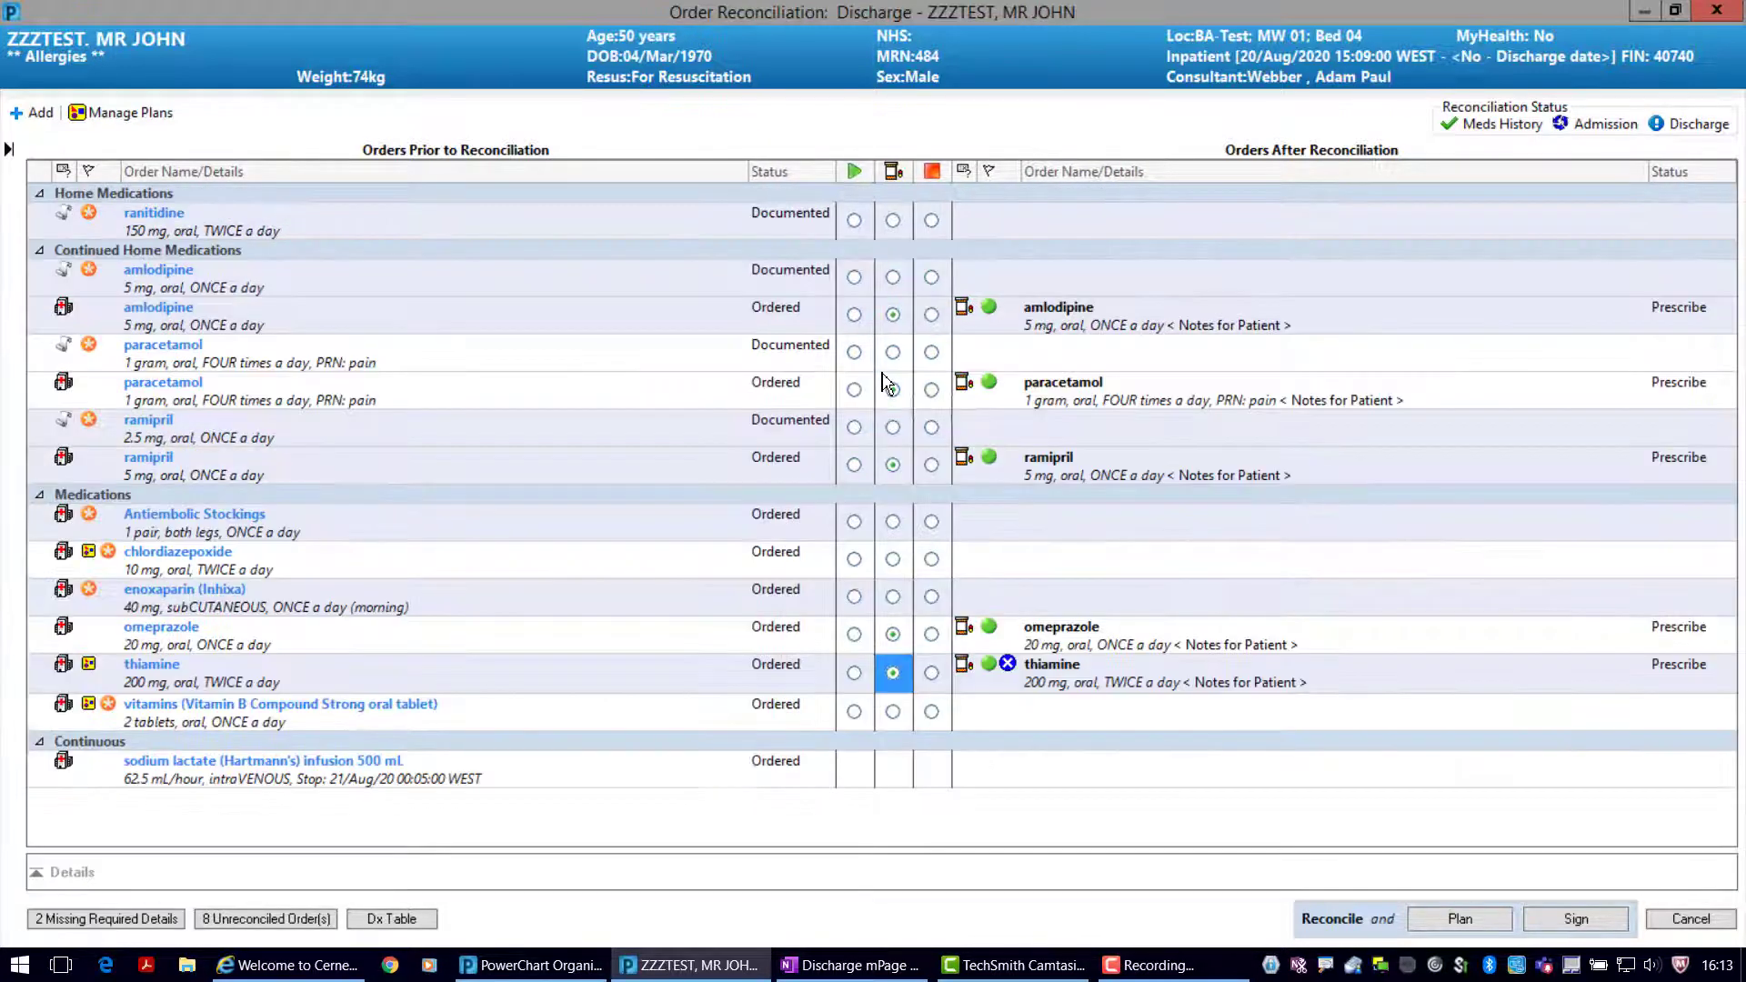
{"action": "left_click", "coordinate": [1124, 695]}
{"action": "left_click", "coordinate": [1384, 723]}
{"action": "left_click", "coordinate": [1378, 758]}
{"action": "left_click", "coordinate": [1368, 784]}
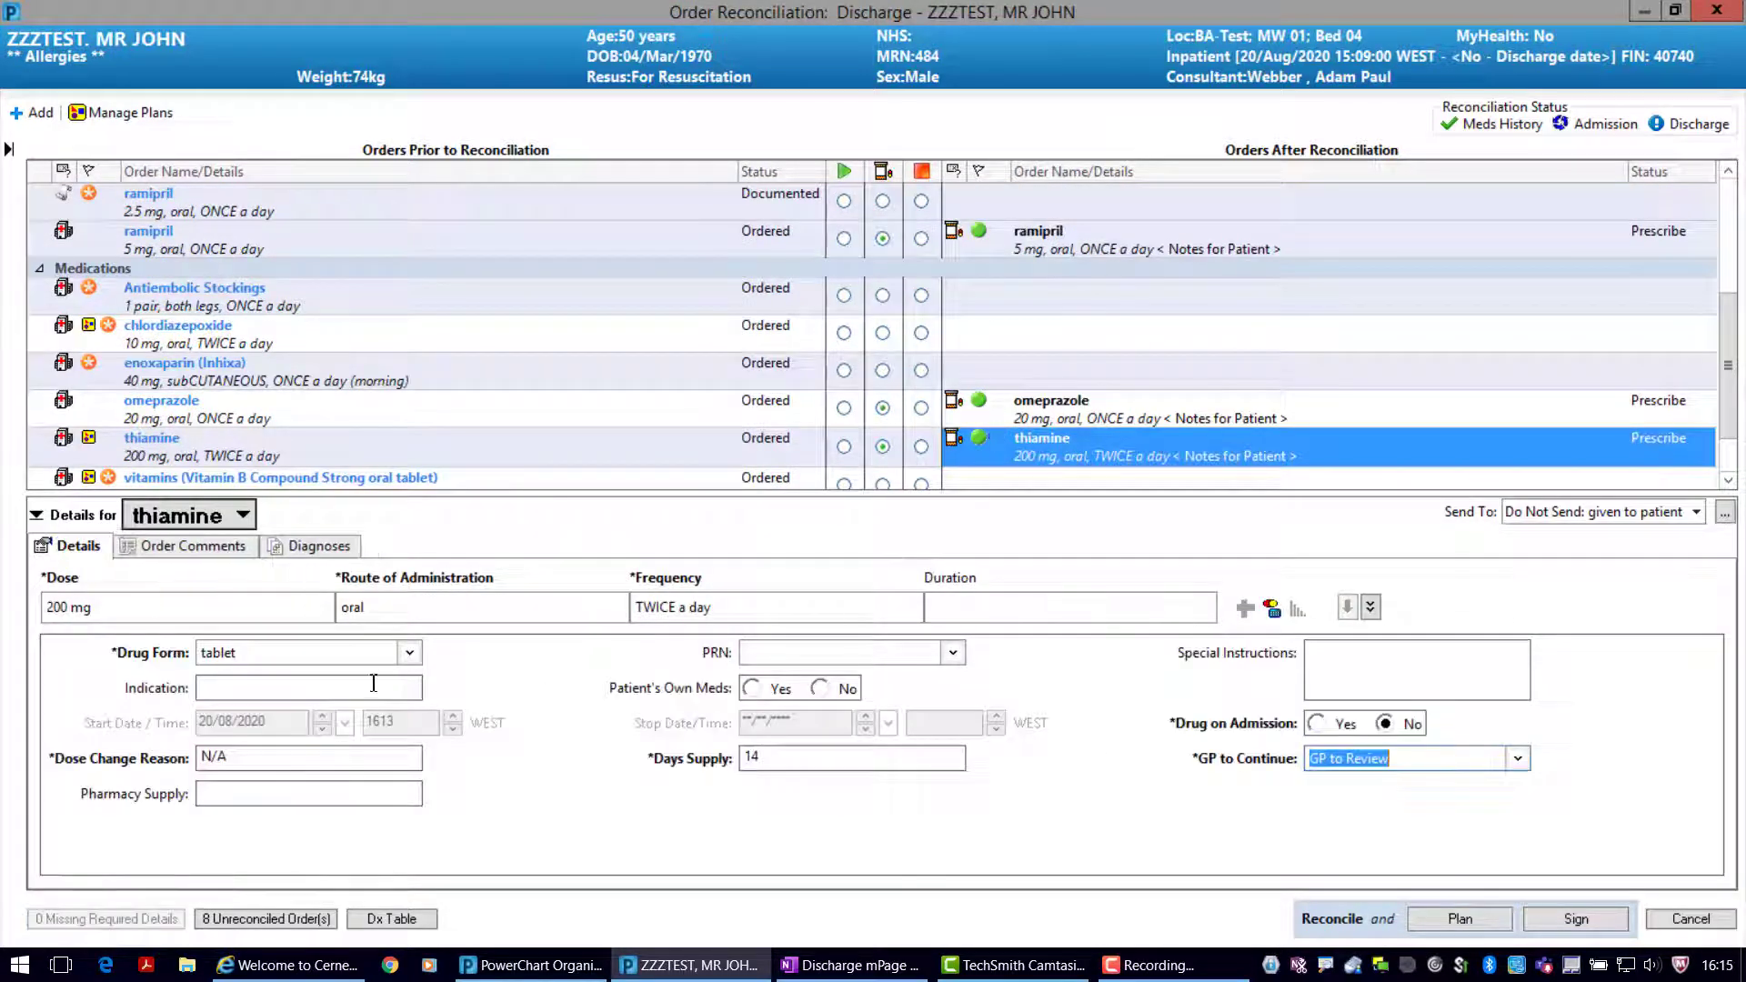
{"action": "left_click", "coordinate": [374, 682]}
{"action": "type", "text": "alcohol detoxification"}
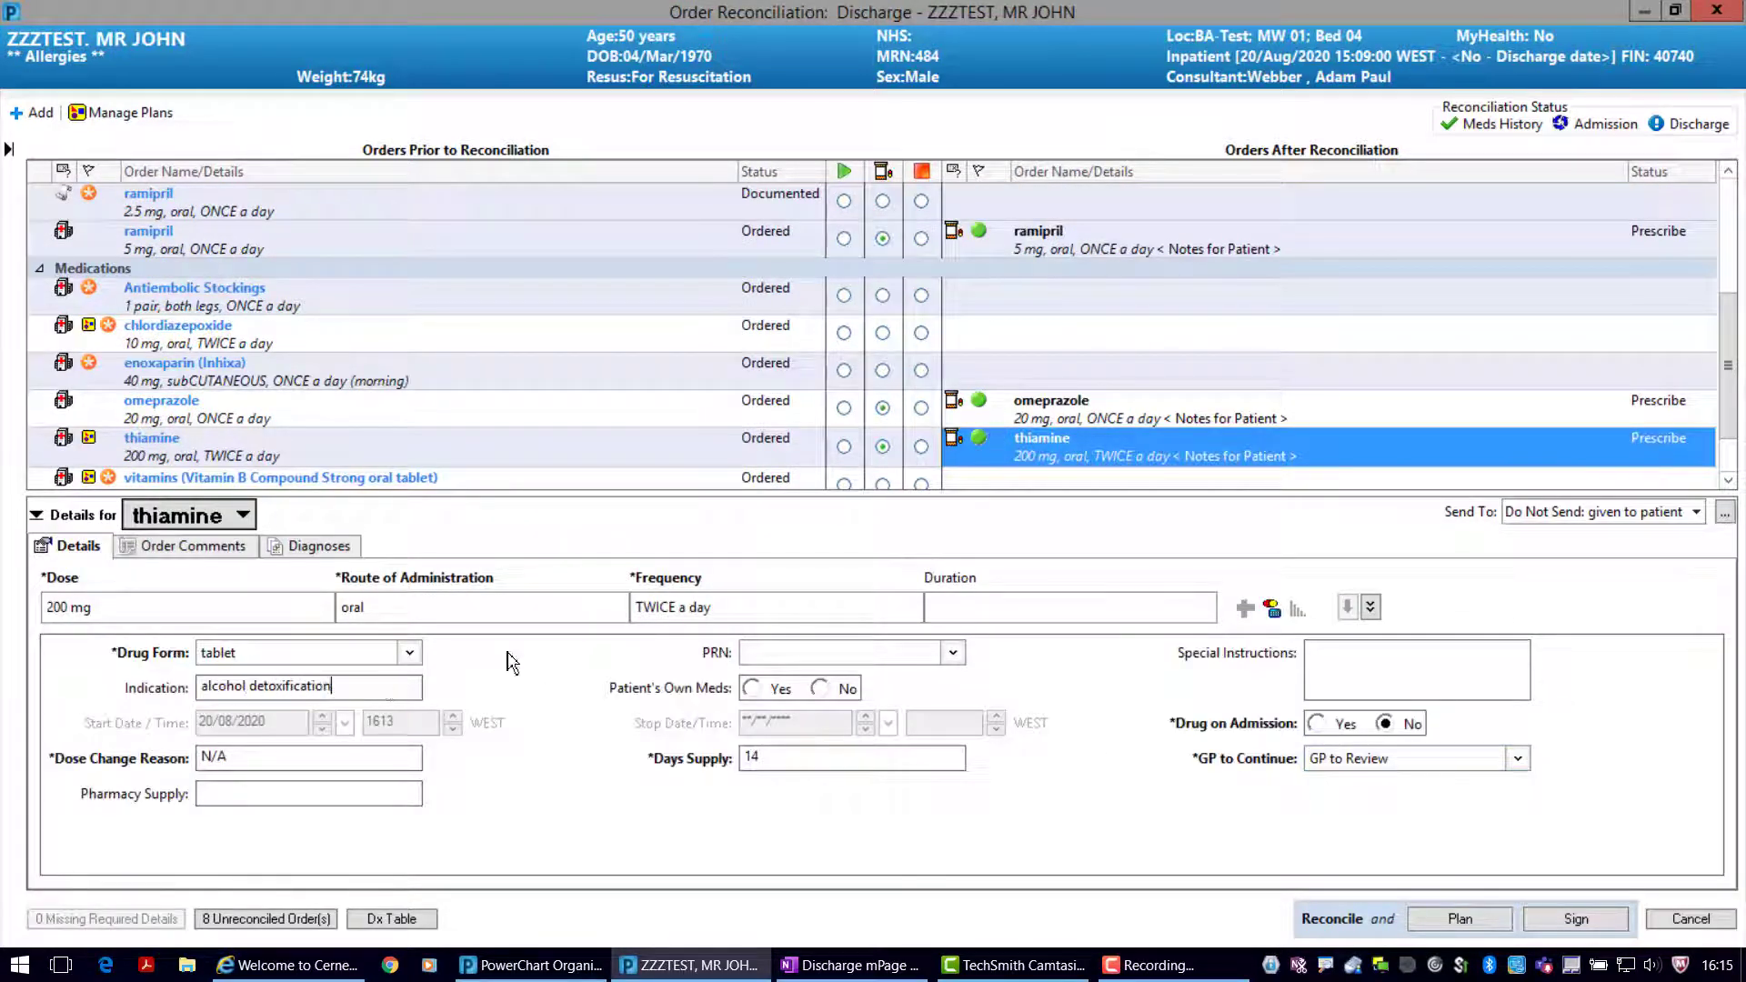
Create a new Vitamin B Compound Strong prescription with Admission Med No, GP to Review, and indication "alcohol detoxification"
{"action": "scroll", "coordinate": [1714, 364], "scroll_direction": "down", "scroll_amount": 2}
{"action": "left_click", "coordinate": [882, 409]}
{"action": "left_click", "coordinate": [1224, 728]}
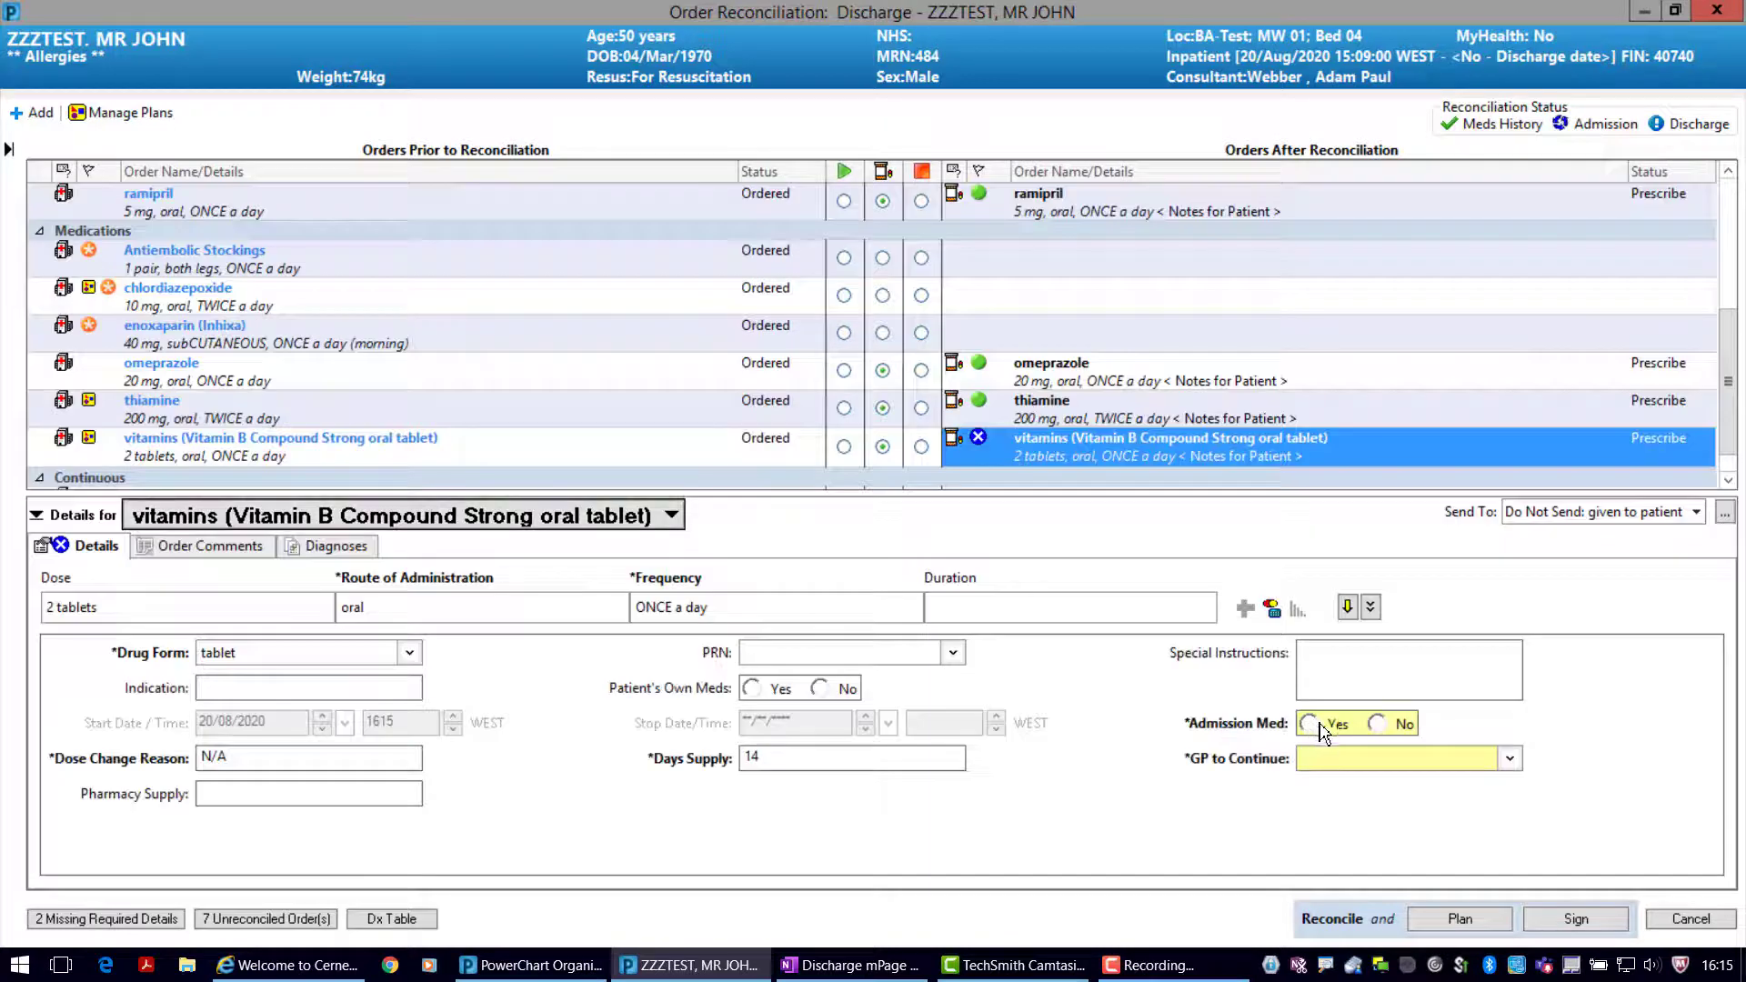
{"action": "left_click", "coordinate": [1378, 722]}
{"action": "left_click", "coordinate": [1377, 758]}
{"action": "left_click", "coordinate": [1368, 783]}
{"action": "left_click", "coordinate": [404, 682]}
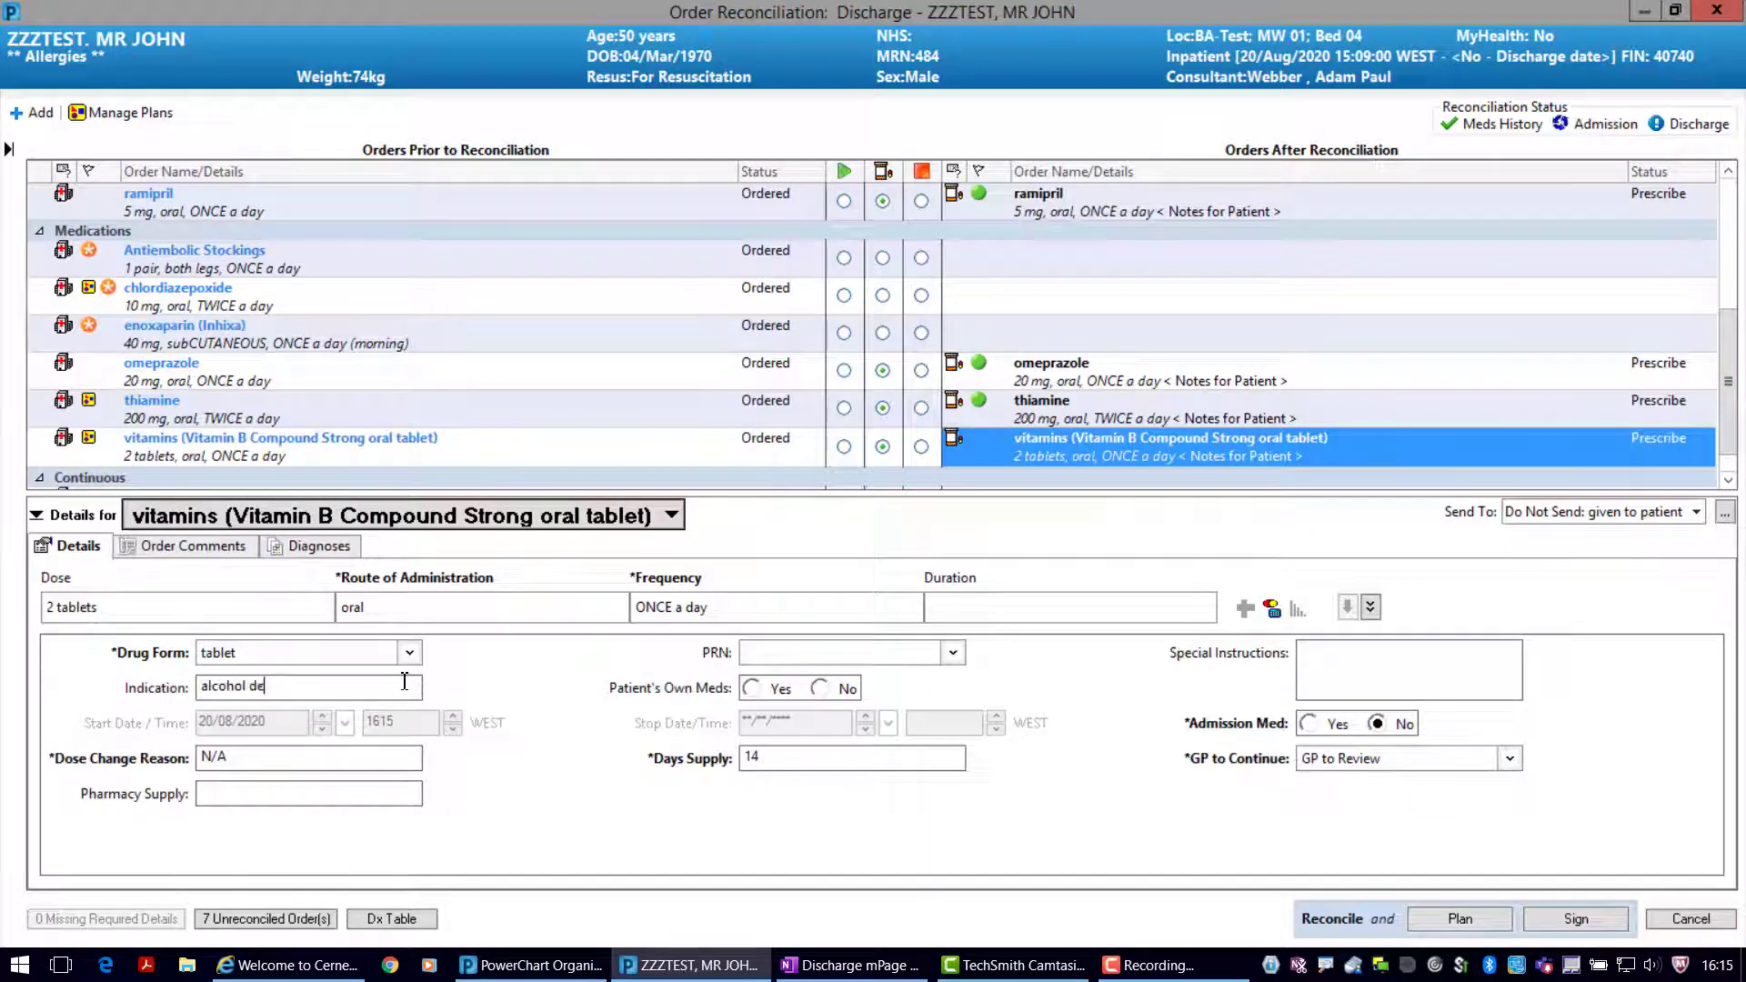
{"action": "type", "text": "cation"}
Discontinue the home medication ranitidine 150 mg
{"action": "scroll", "coordinate": [1725, 196], "scroll_direction": "up", "scroll_amount": 5}
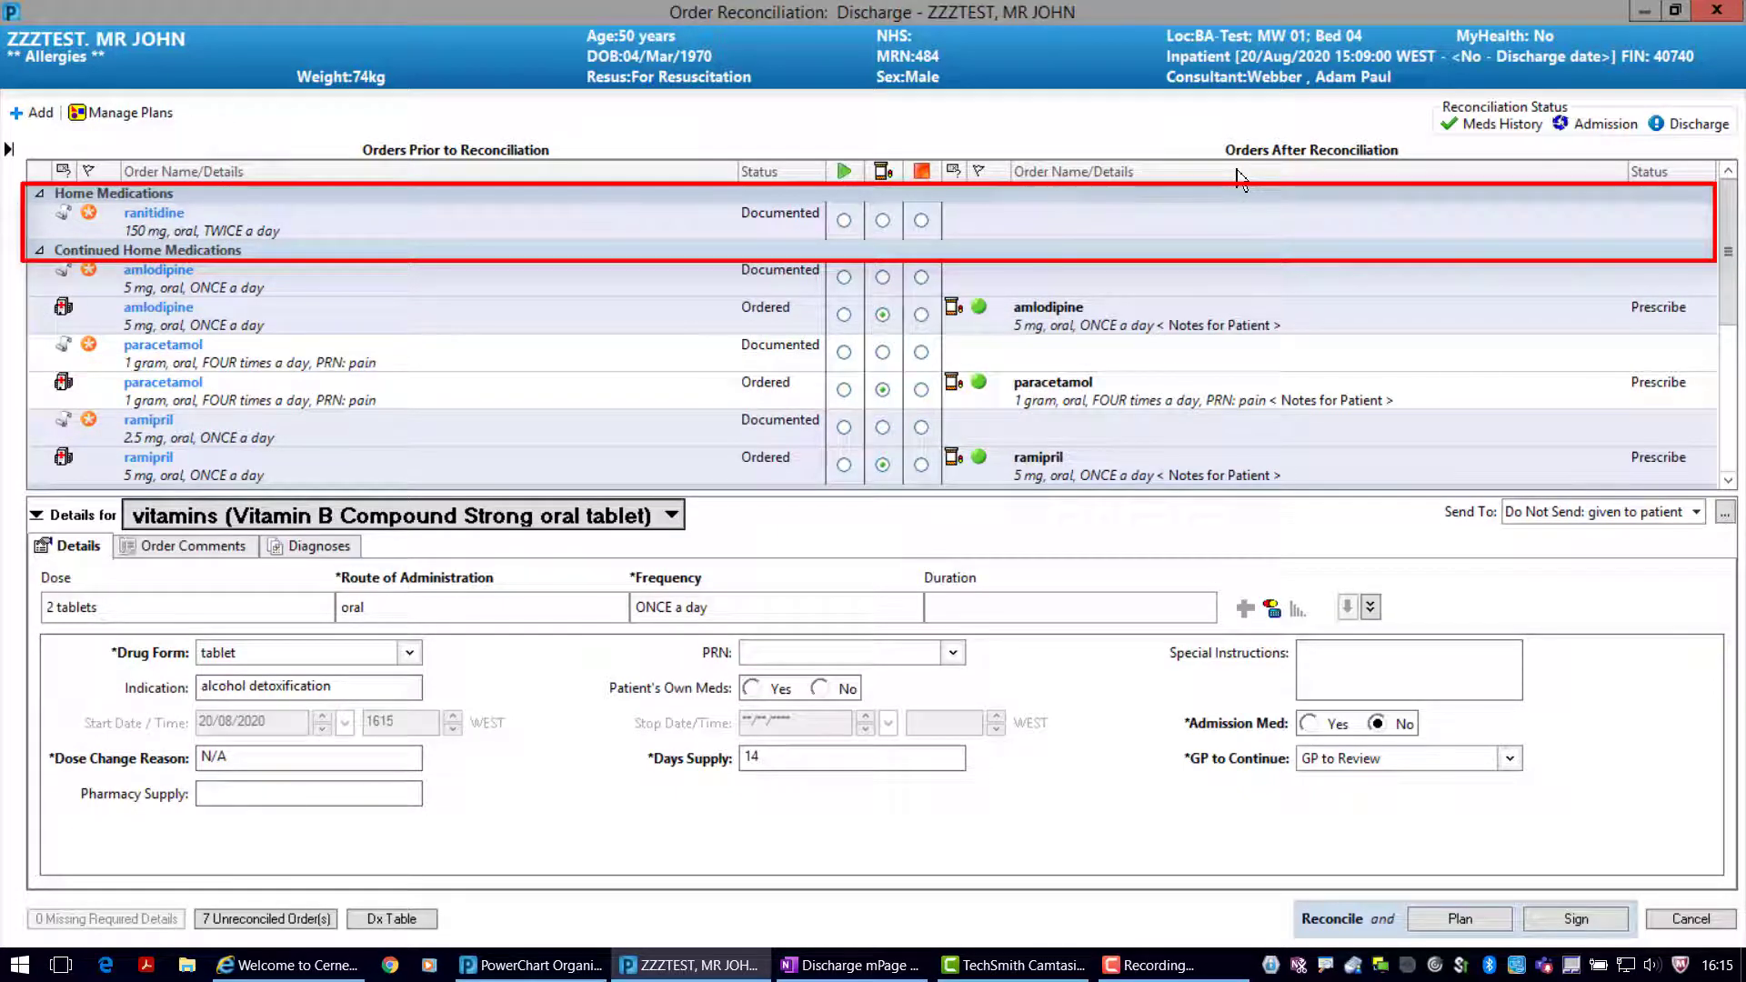
{"action": "left_click", "coordinate": [921, 220]}
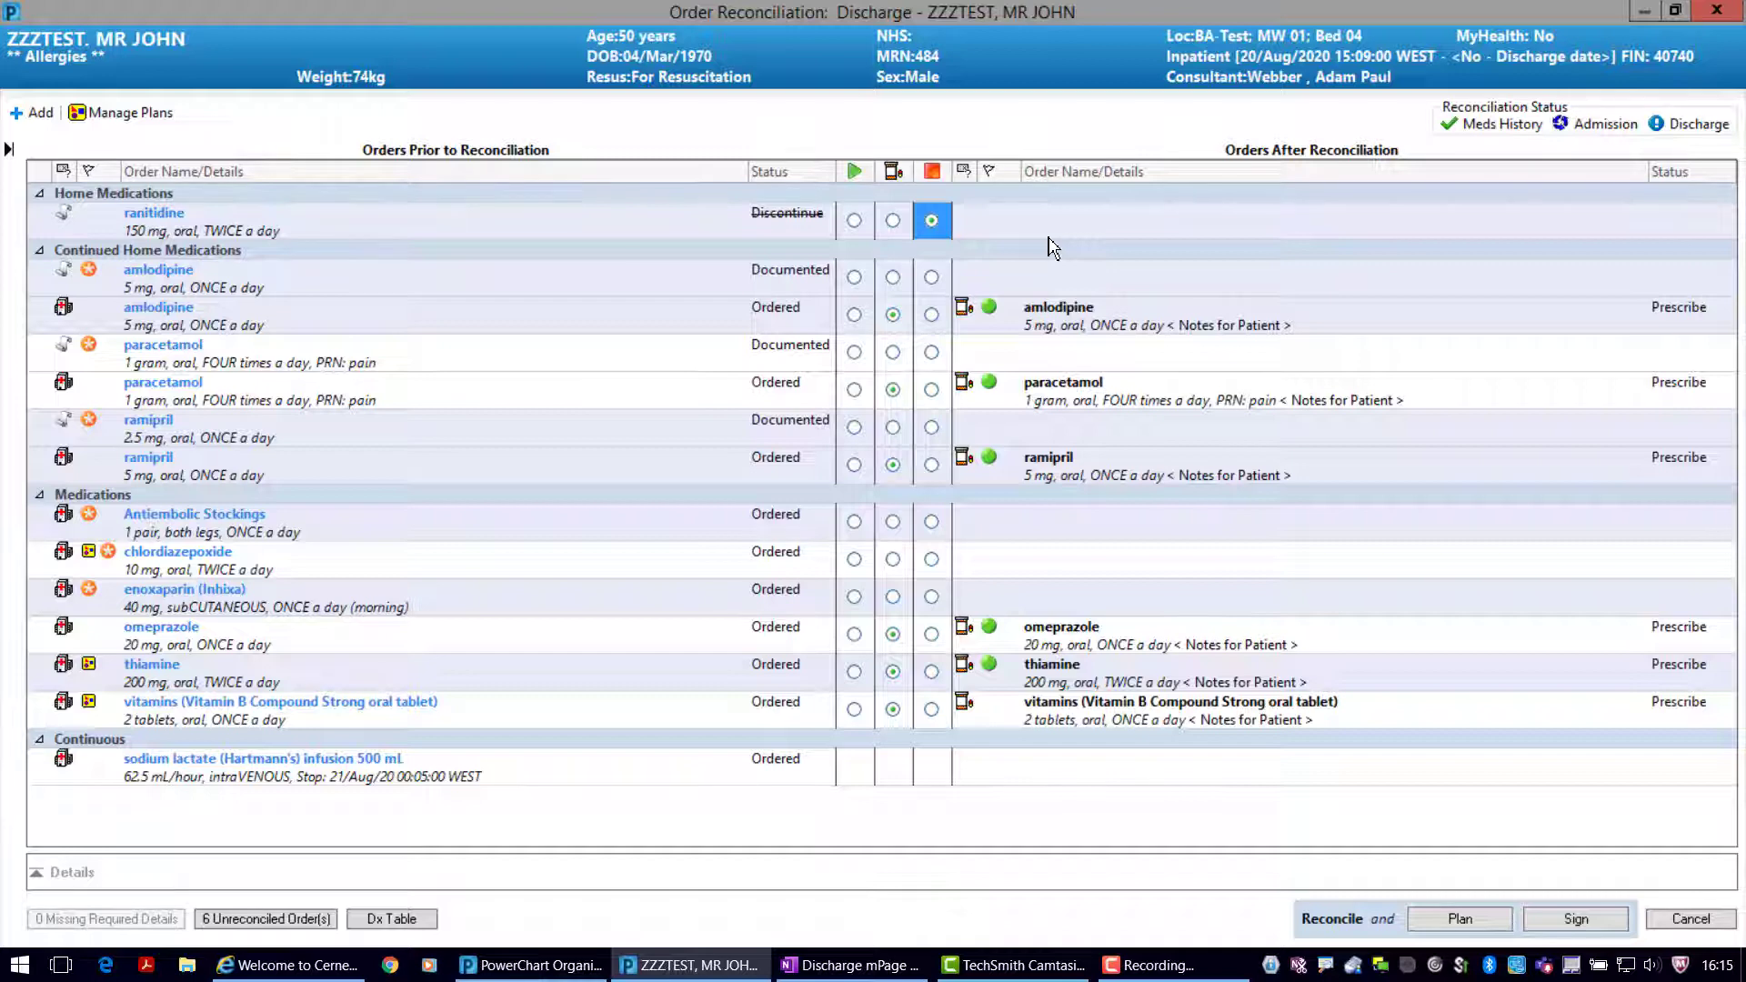
Add a discharge medication order for tramadol 100 mg oral capsule, FOUR times a day
{"action": "left_click", "coordinate": [35, 113]}
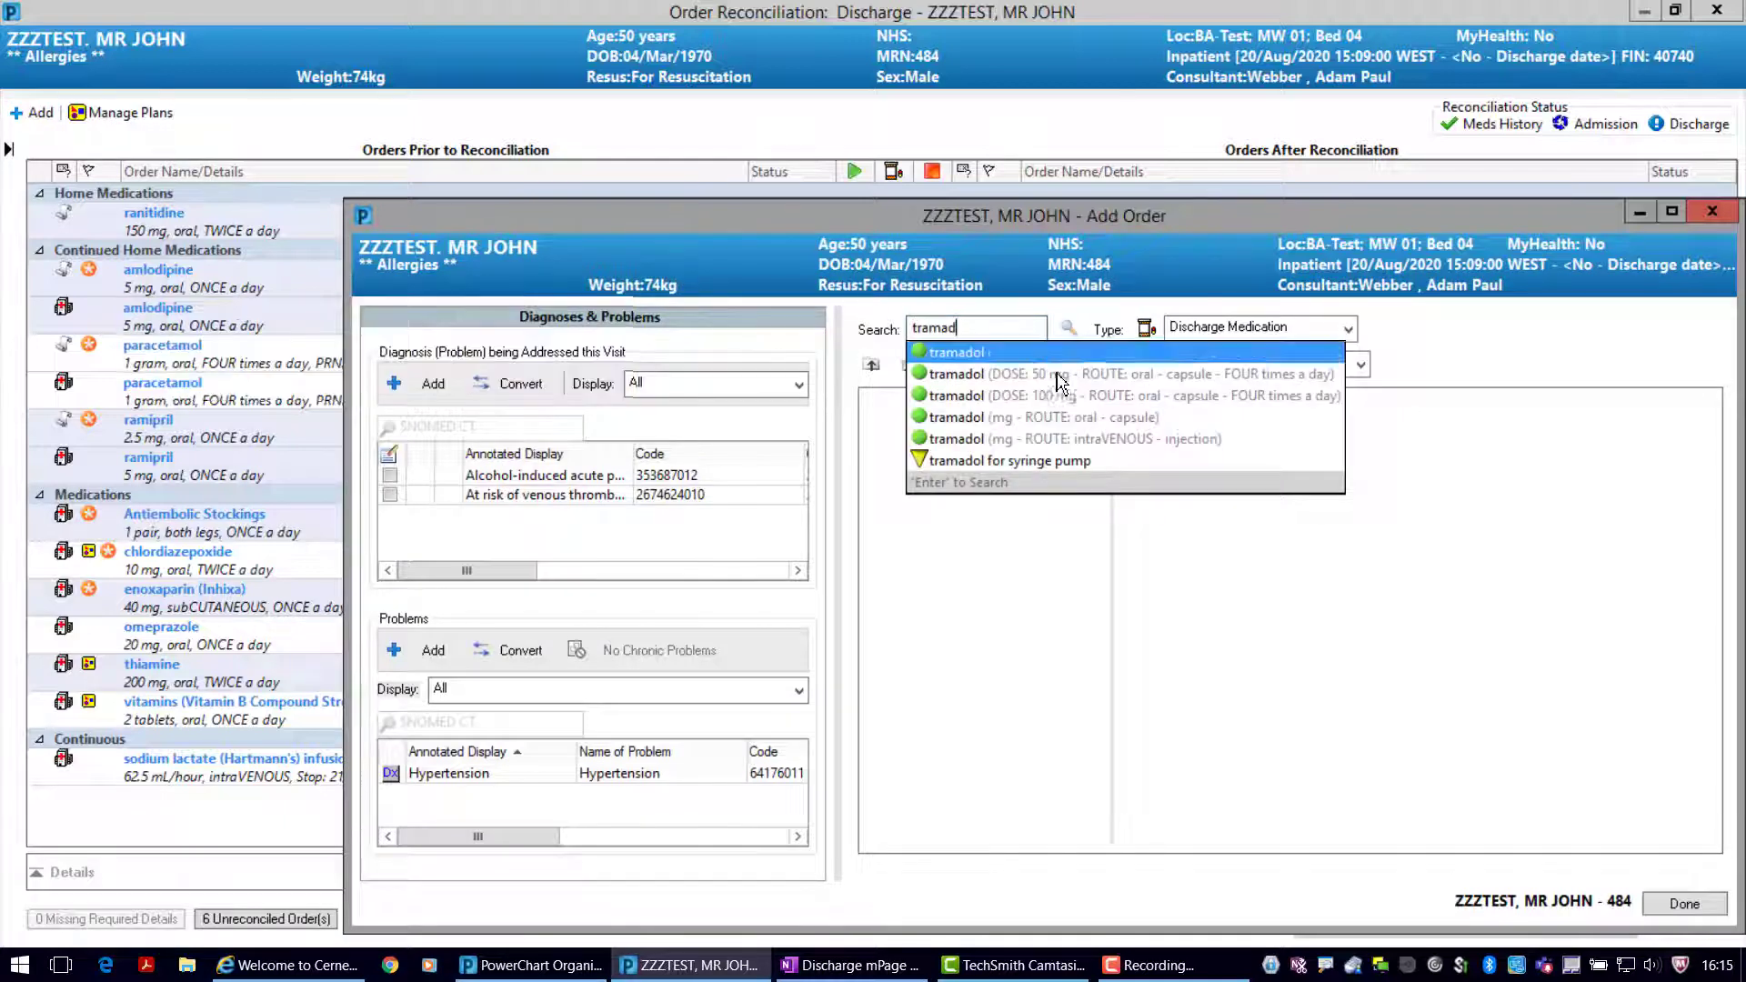
{"action": "left_click", "coordinate": [1064, 396]}
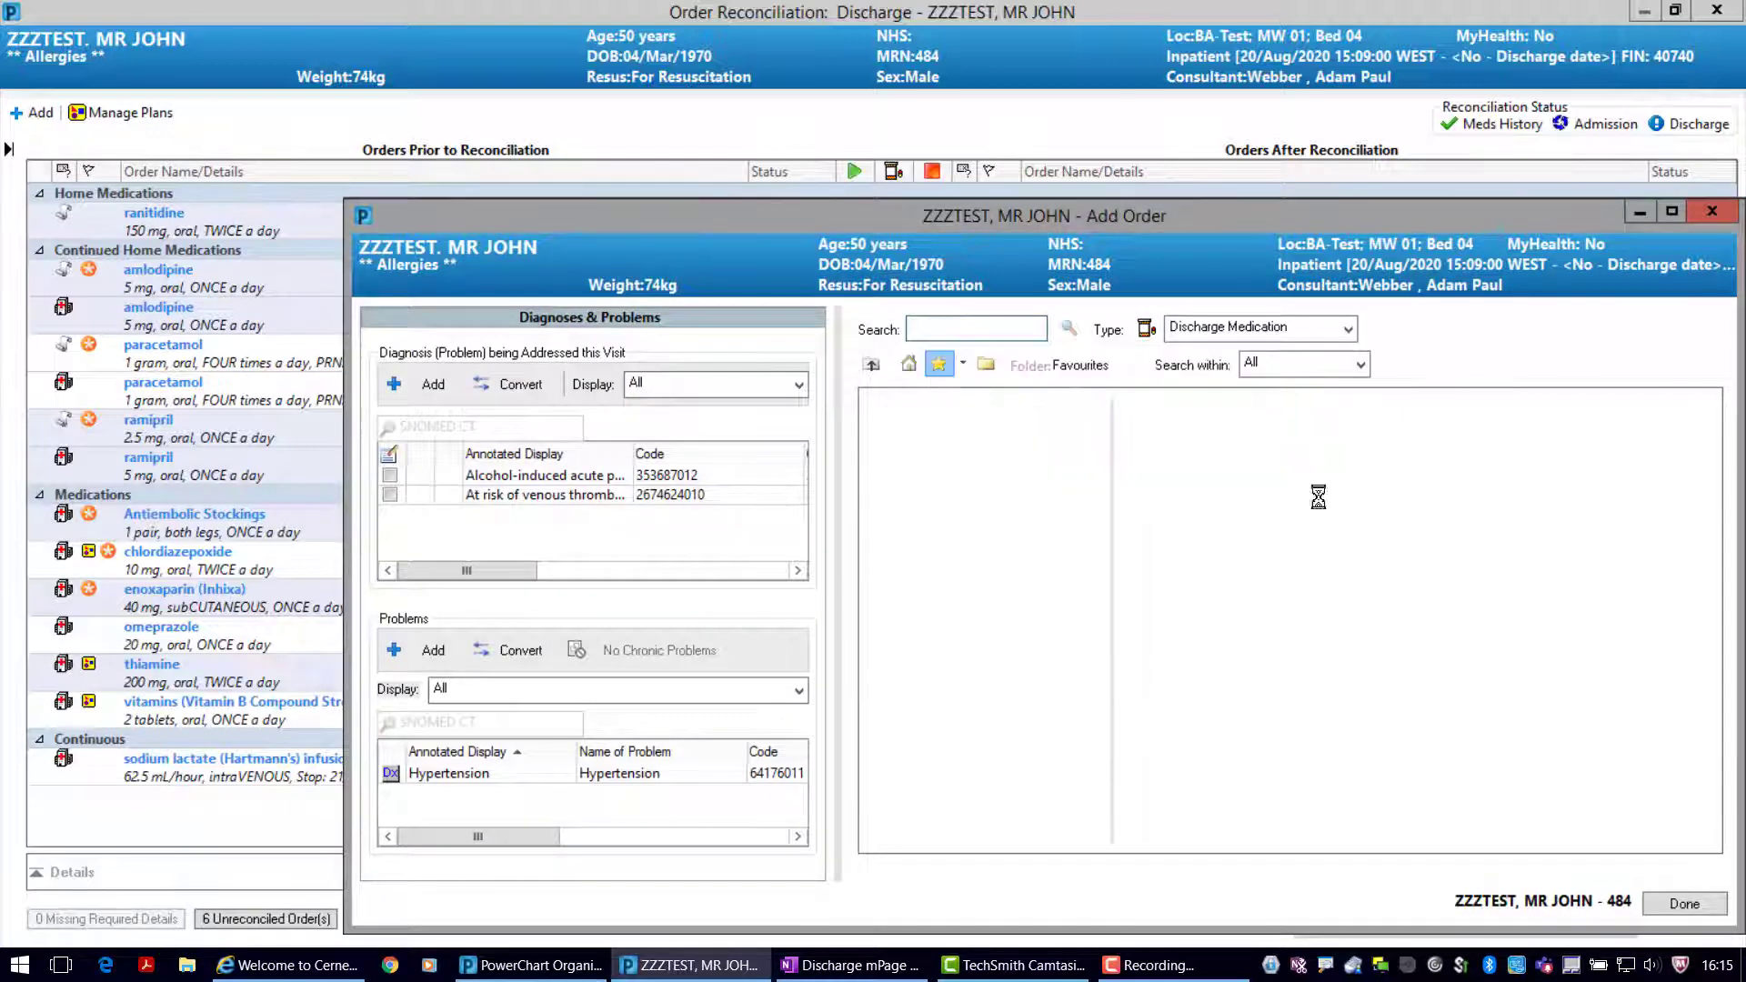
{"action": "left_click", "coordinate": [1689, 903]}
Set tramadol's Admission Med to No, total quantity "please supply 30 (thirty) 50mg capsules", Days Supply 7, and GP to Continue to GP to Review
{"action": "left_click", "coordinate": [369, 758]}
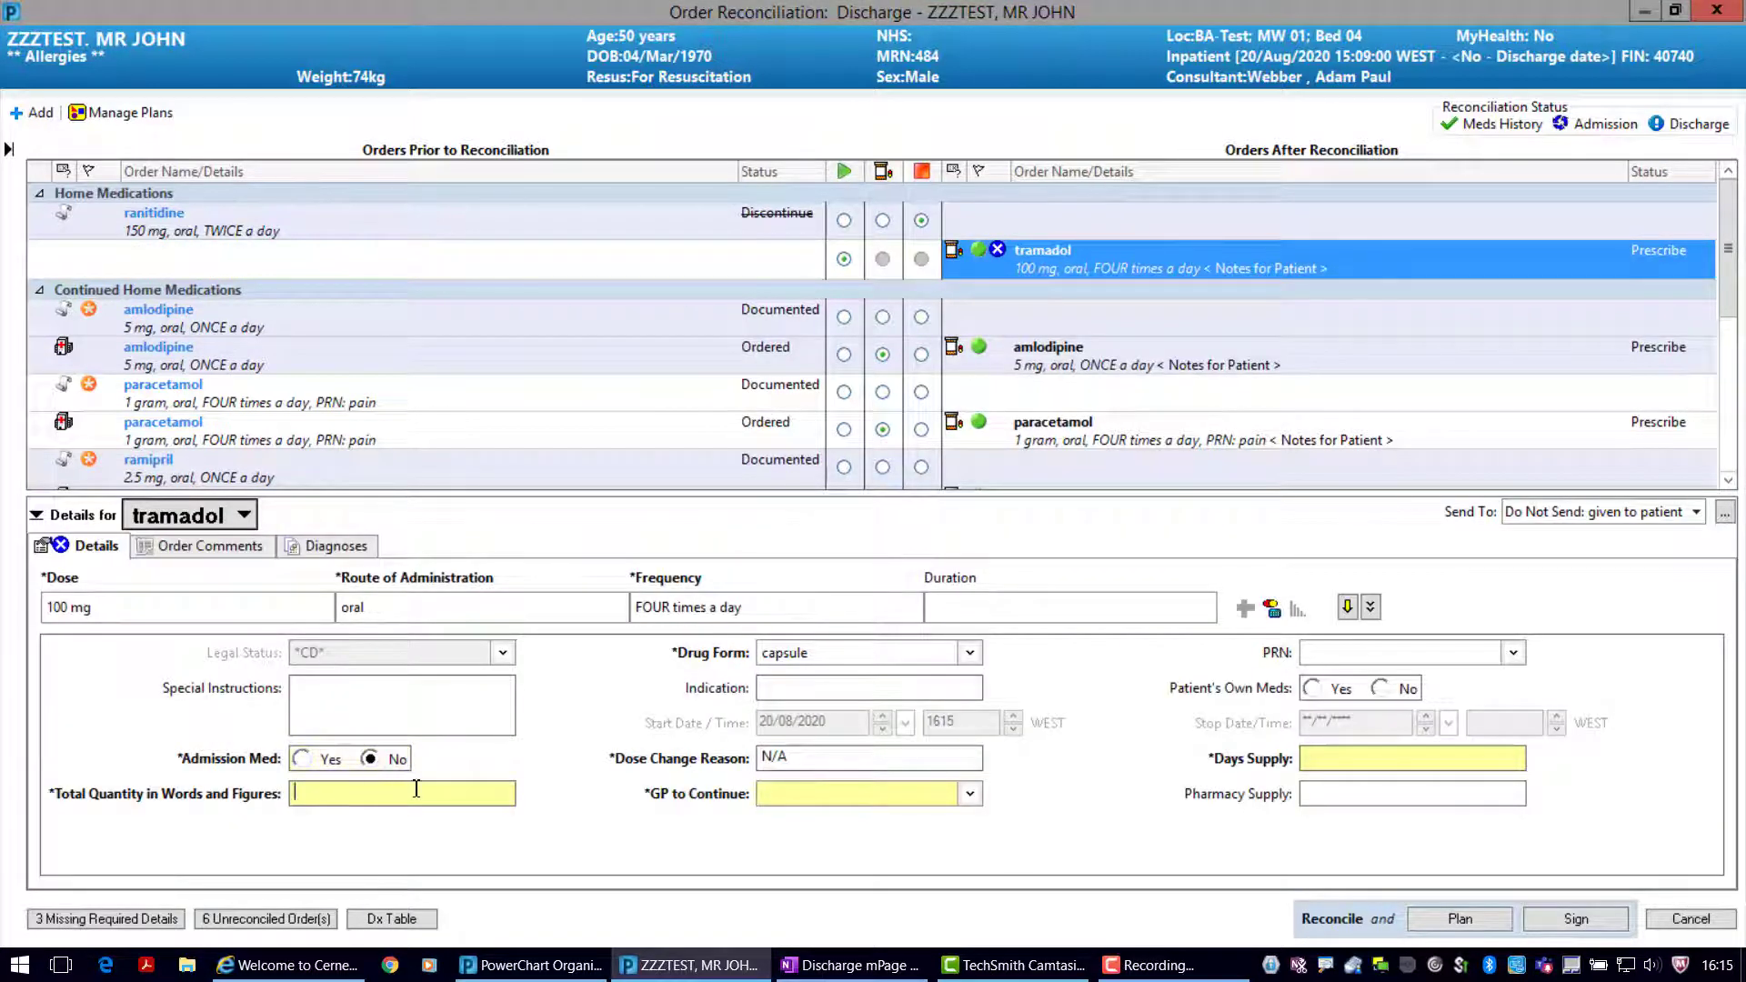
{"action": "left_click", "coordinate": [400, 792]}
{"action": "type", "text": "please supply 30 (thi"}
{"action": "type", "text": "rty) 50mg capsules"}
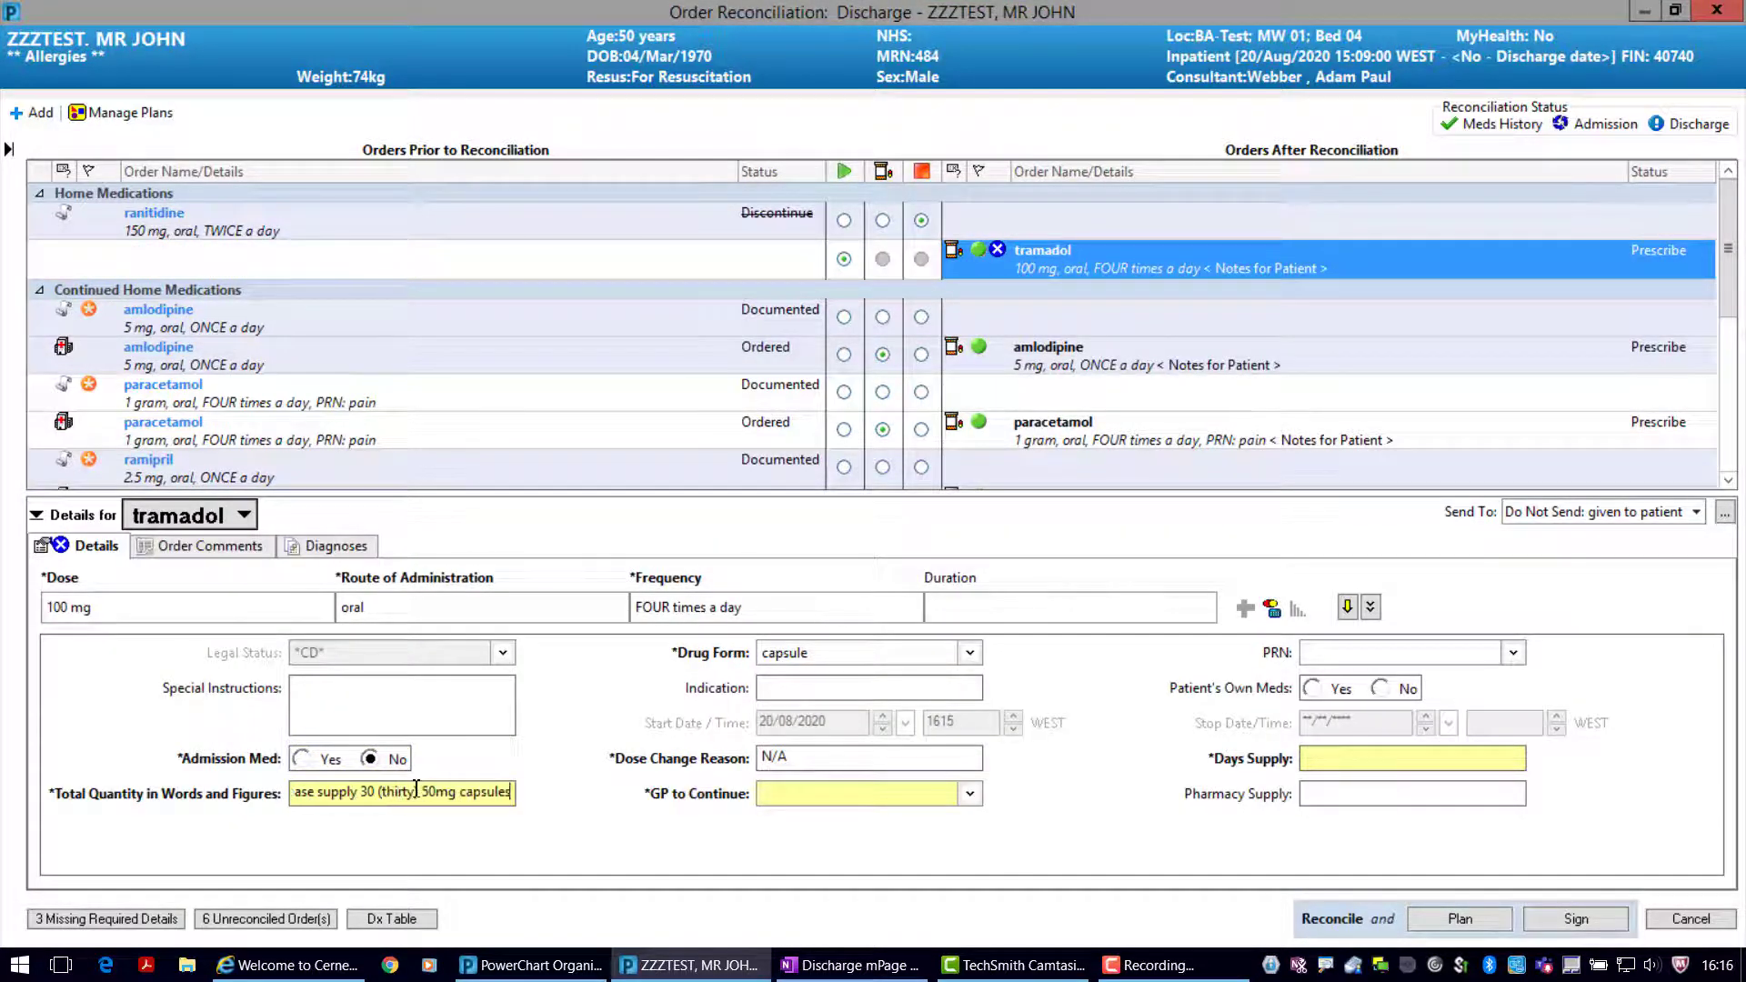
{"action": "left_click", "coordinate": [1323, 758]}
{"action": "type", "text": "7"}
{"action": "left_click", "coordinate": [967, 798]}
{"action": "left_click", "coordinate": [921, 821]}
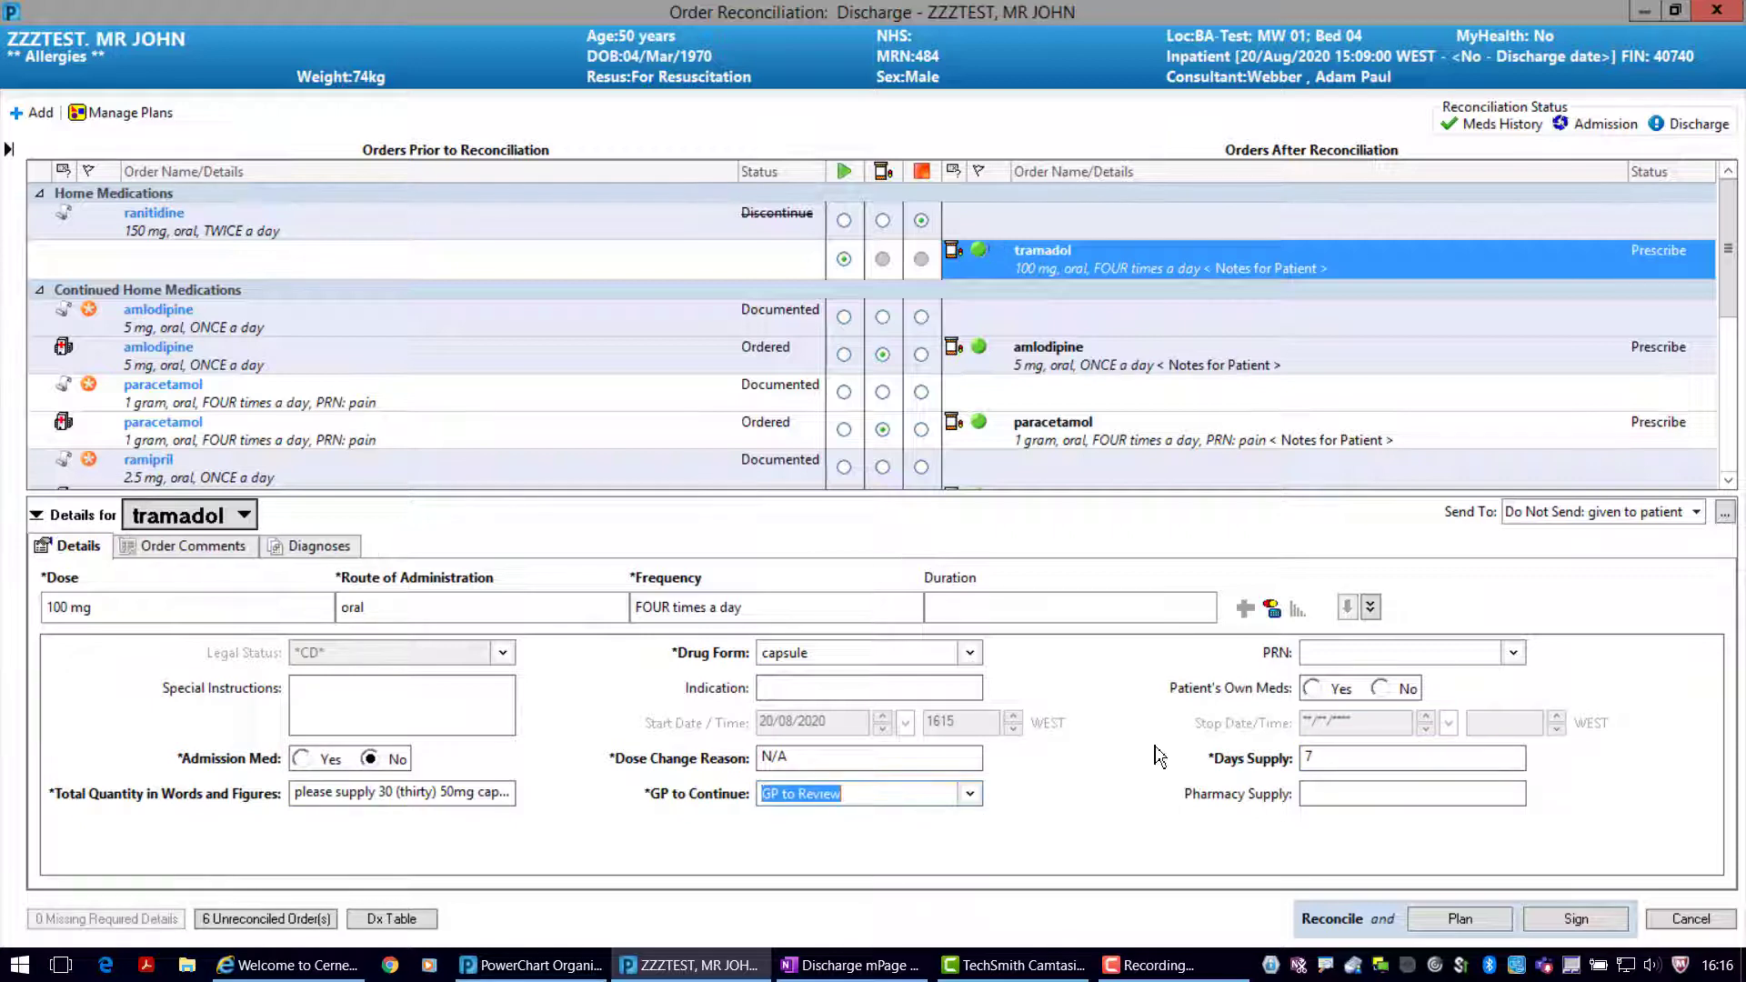
Enter "pain" as tramadol's indication and set its PRN reason to pain
{"action": "left_click", "coordinate": [863, 688]}
{"action": "type", "text": "pain"}
{"action": "left_click", "coordinate": [1513, 652]}
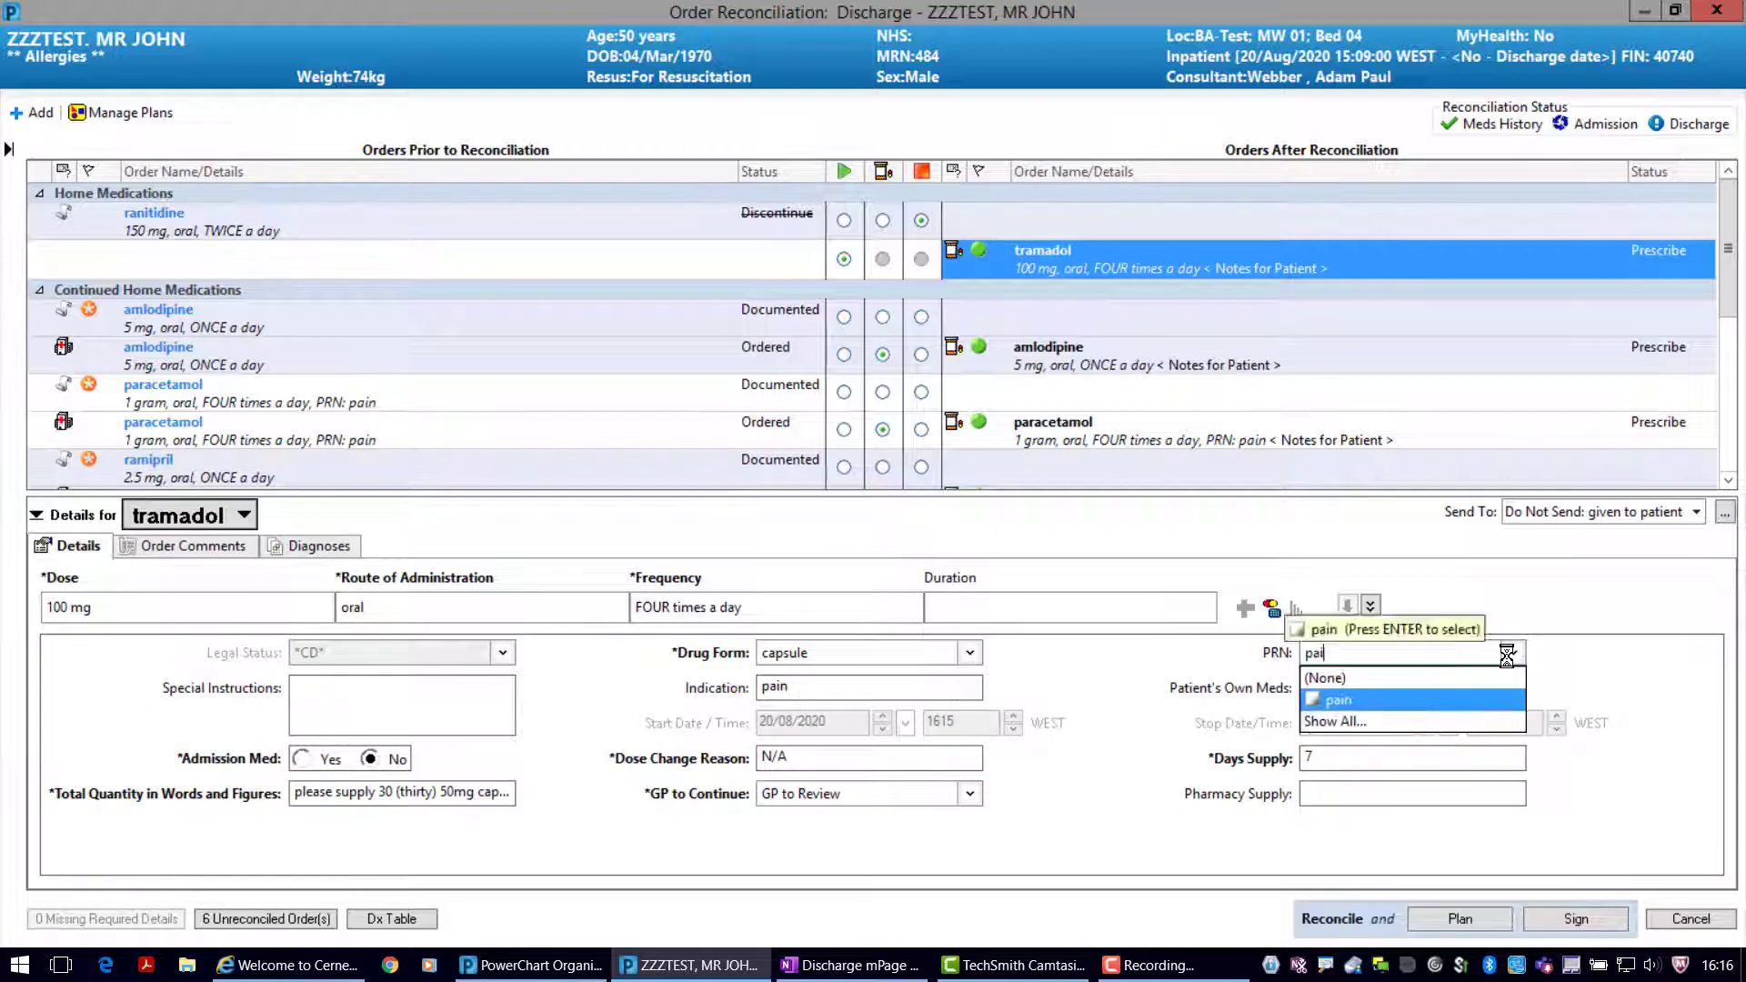
{"action": "left_click", "coordinate": [1364, 694]}
Set the tramadol dose to "50mg - 100 mg" and sign the discharge reconciliation
{"action": "left_click", "coordinate": [52, 618]}
{"action": "type", "text": "50mg - 100 mg"}
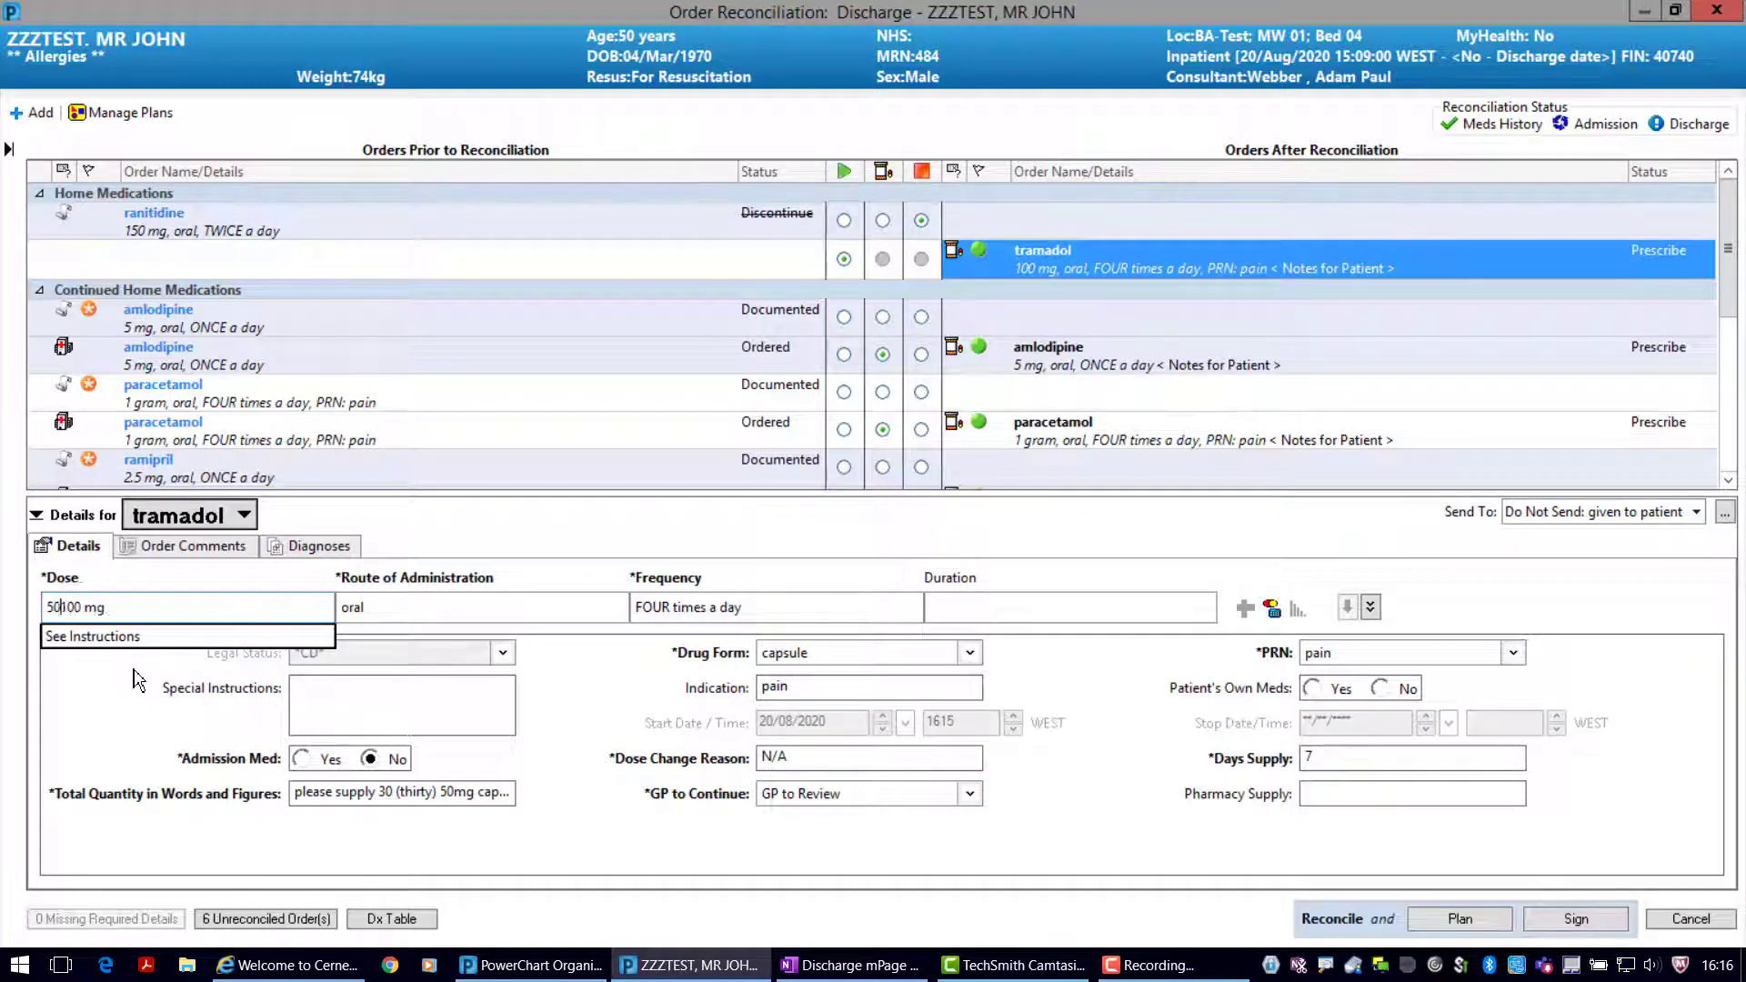
{"action": "left_click", "coordinate": [137, 680]}
{"action": "left_click", "coordinate": [956, 582]}
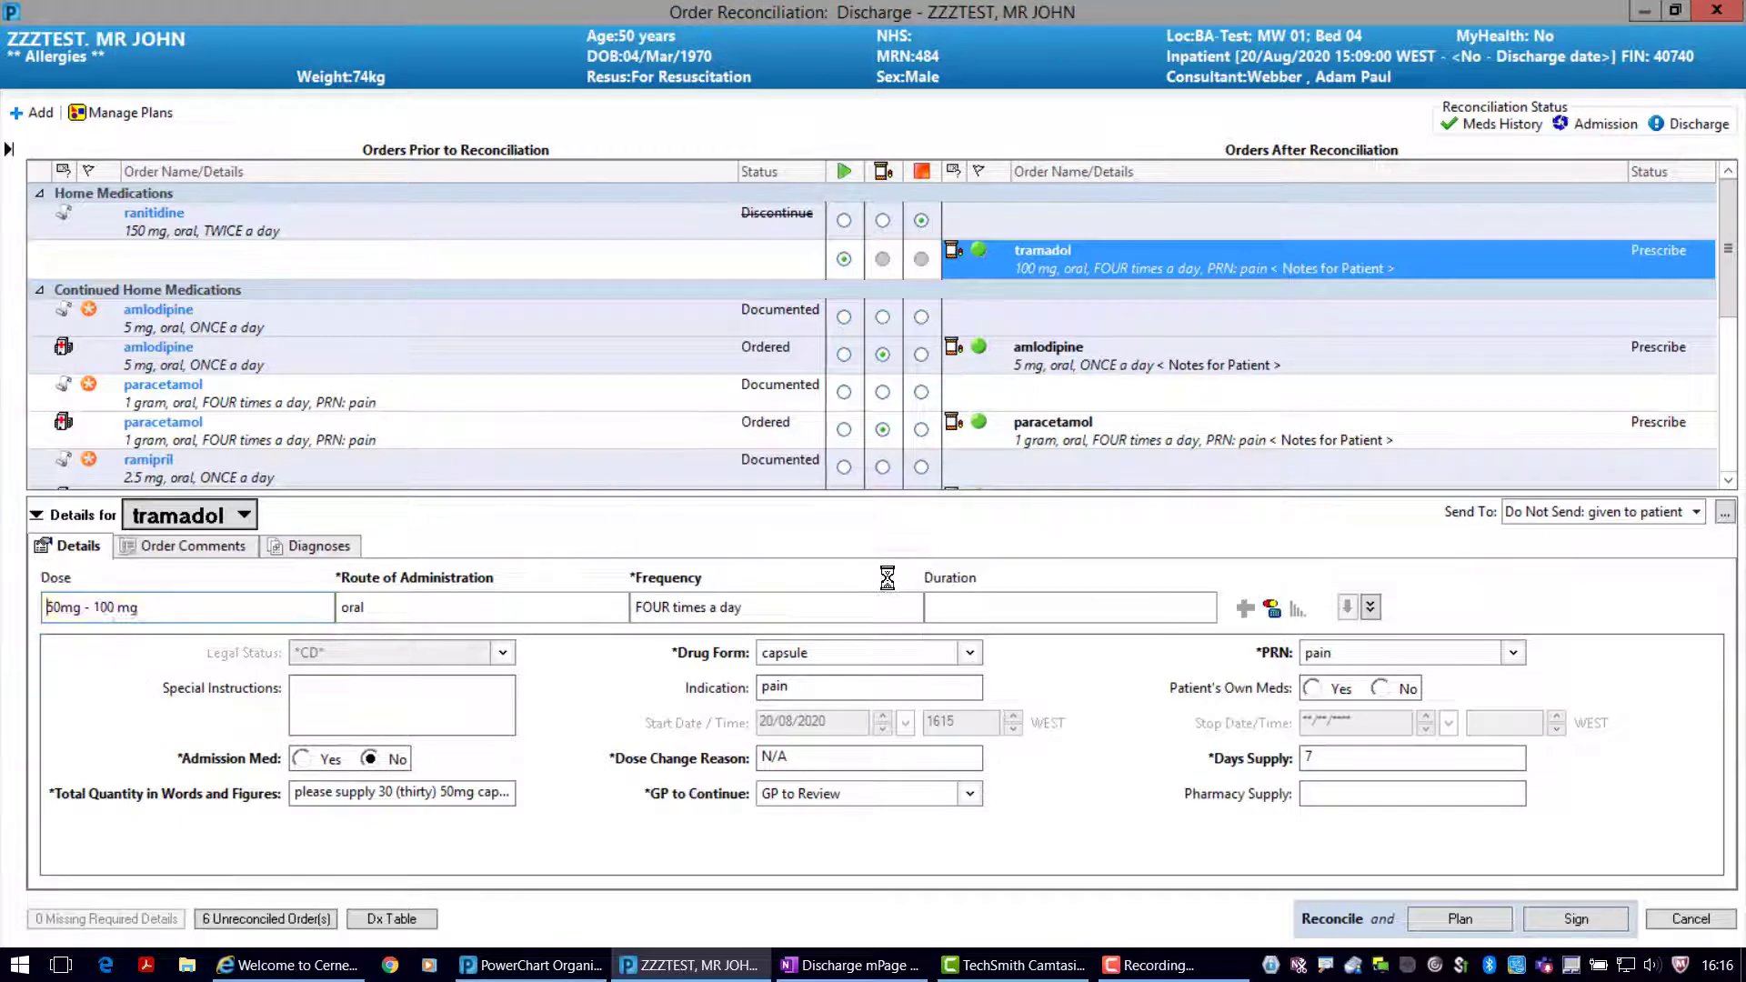
{"action": "left_click", "coordinate": [1572, 917]}
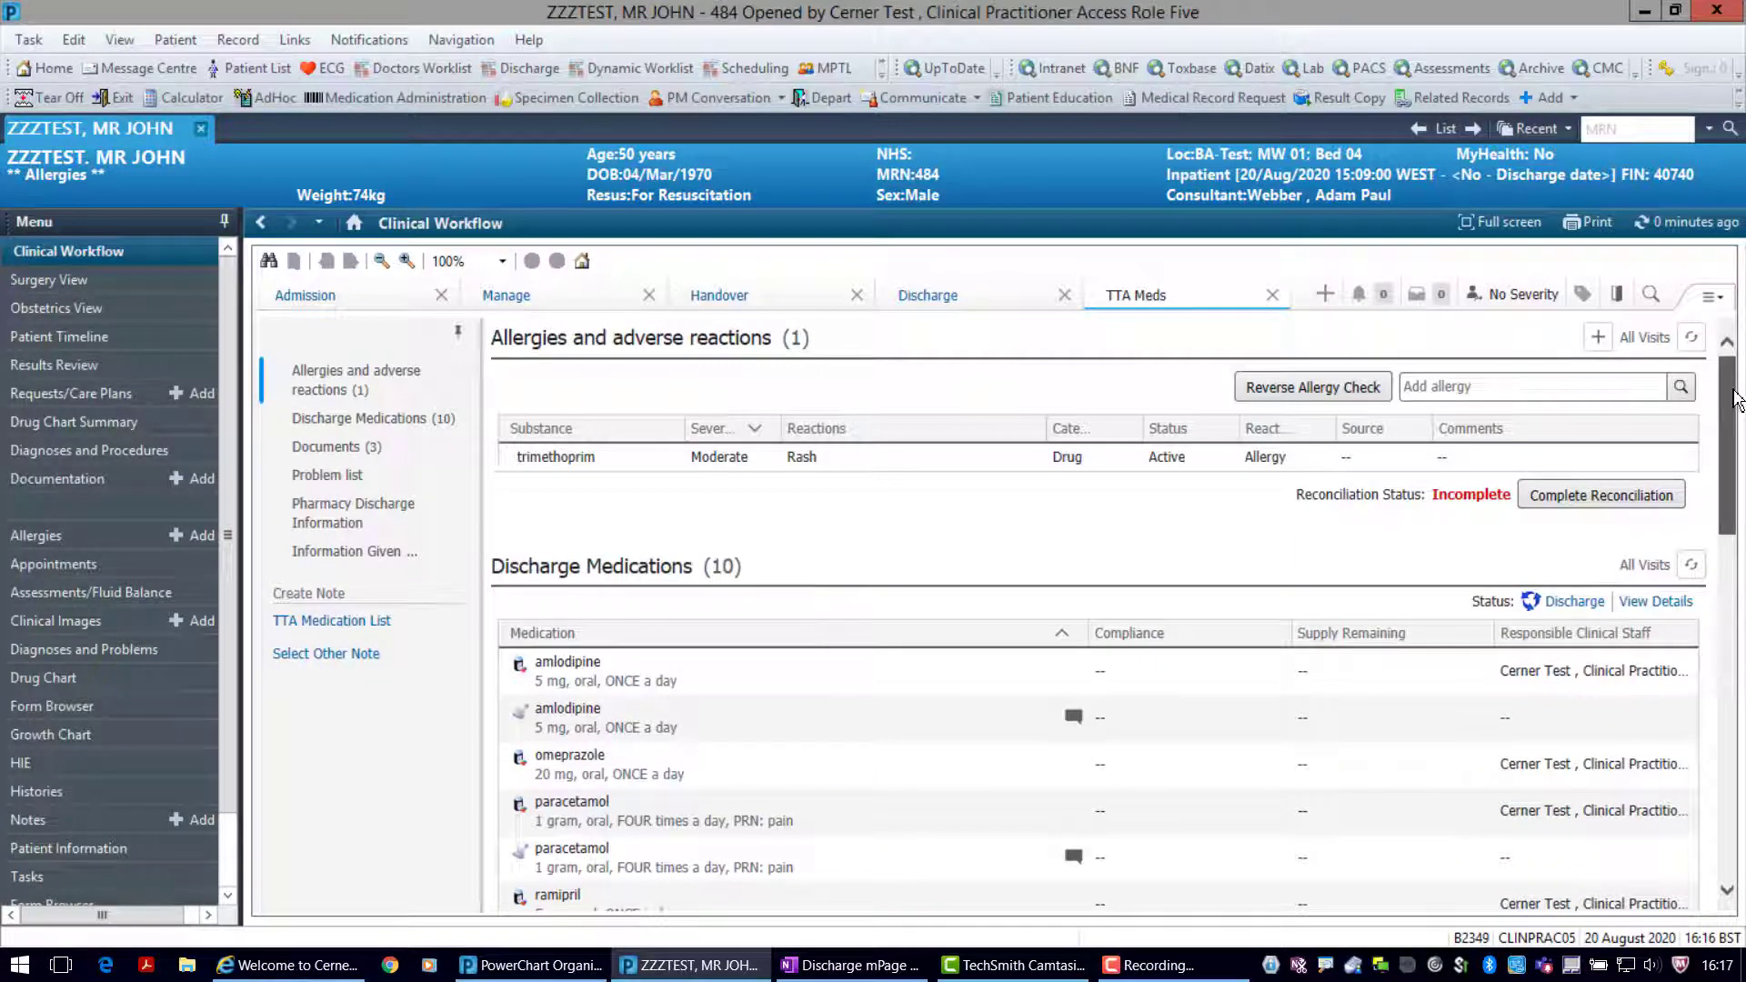
Create a TTA Medication List note, review its contents through to the prescriber signature section, and submit it signed
{"action": "left_click_drag", "start_coordinate": [1735, 397], "coordinate": [1741, 466]}
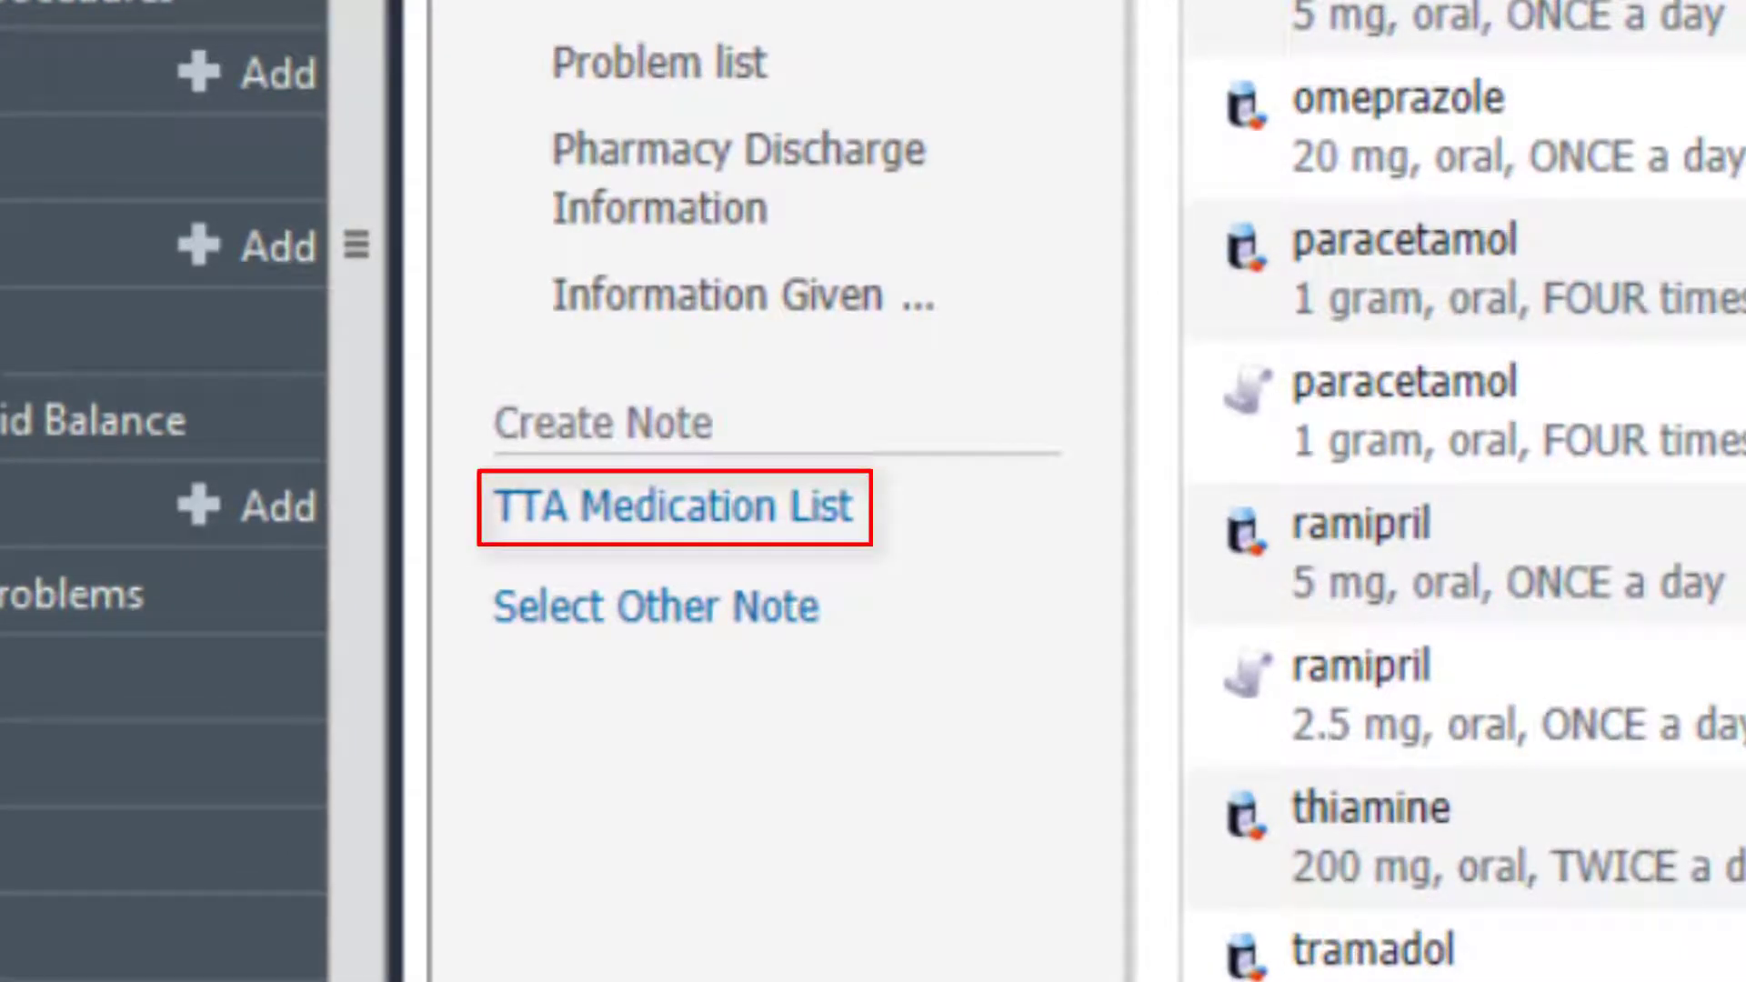
{"action": "left_click", "coordinate": [788, 507]}
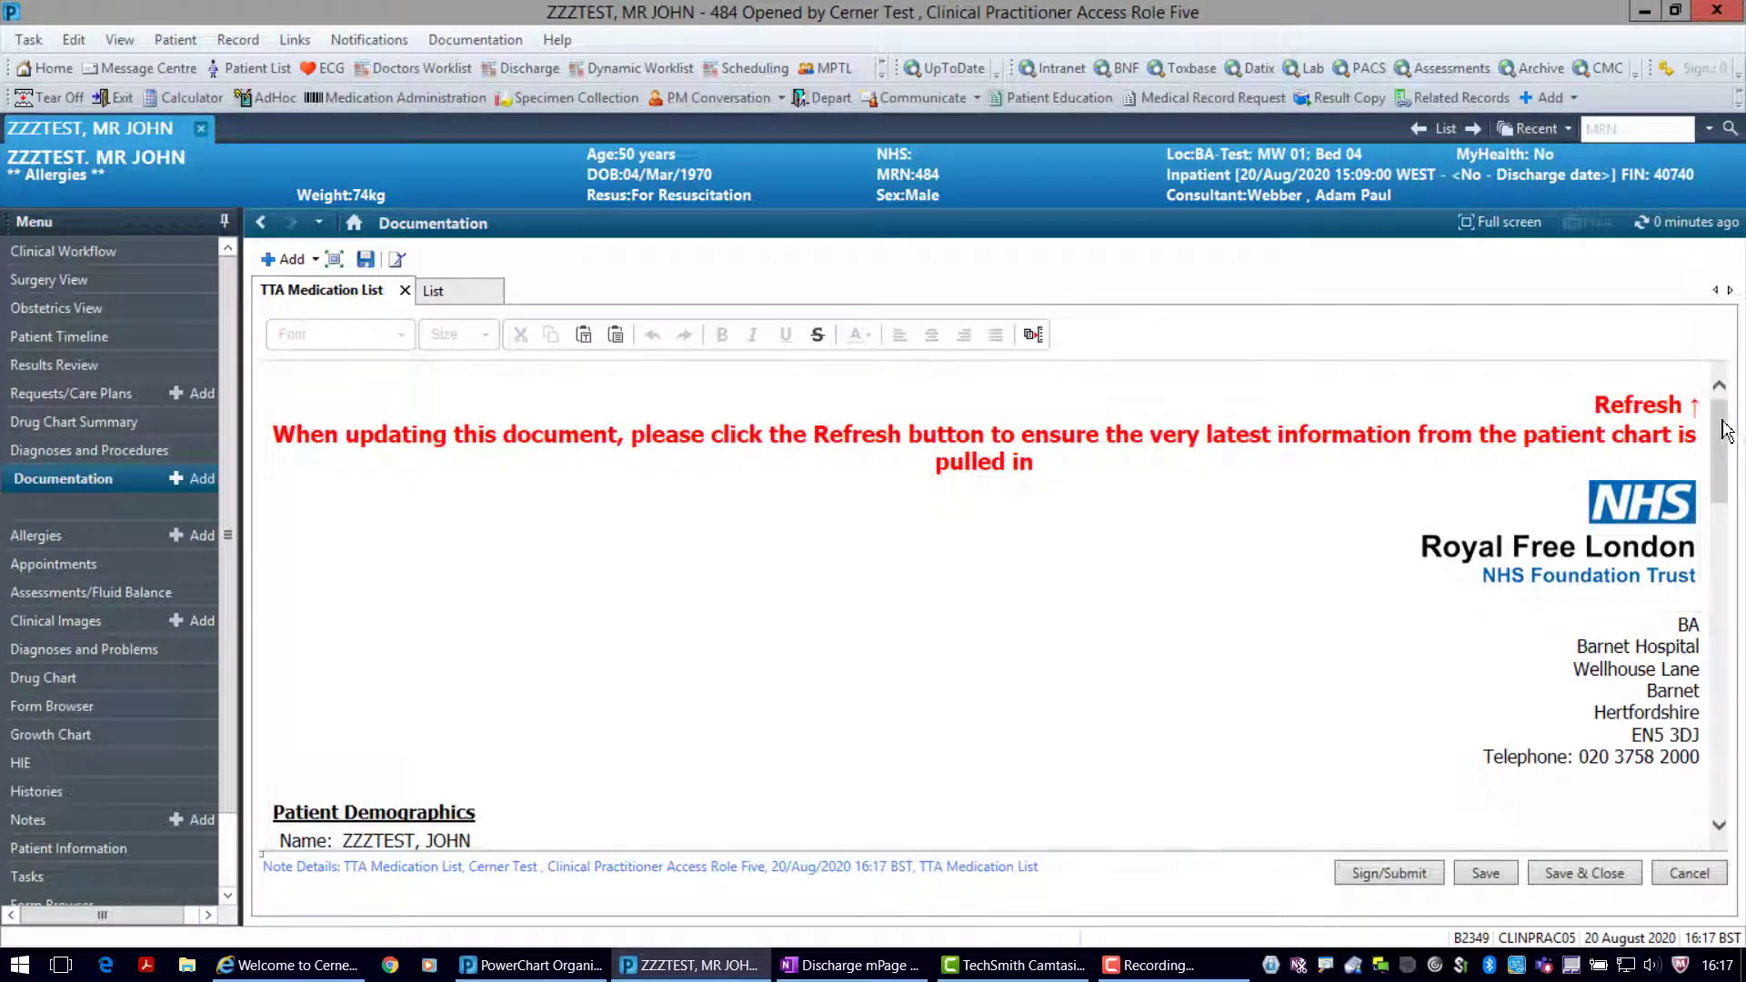
{"action": "scroll", "coordinate": [1730, 450], "scroll_direction": "down", "scroll_amount": 1}
{"action": "left_click_drag", "start_coordinate": [1731, 450], "coordinate": [1731, 744]}
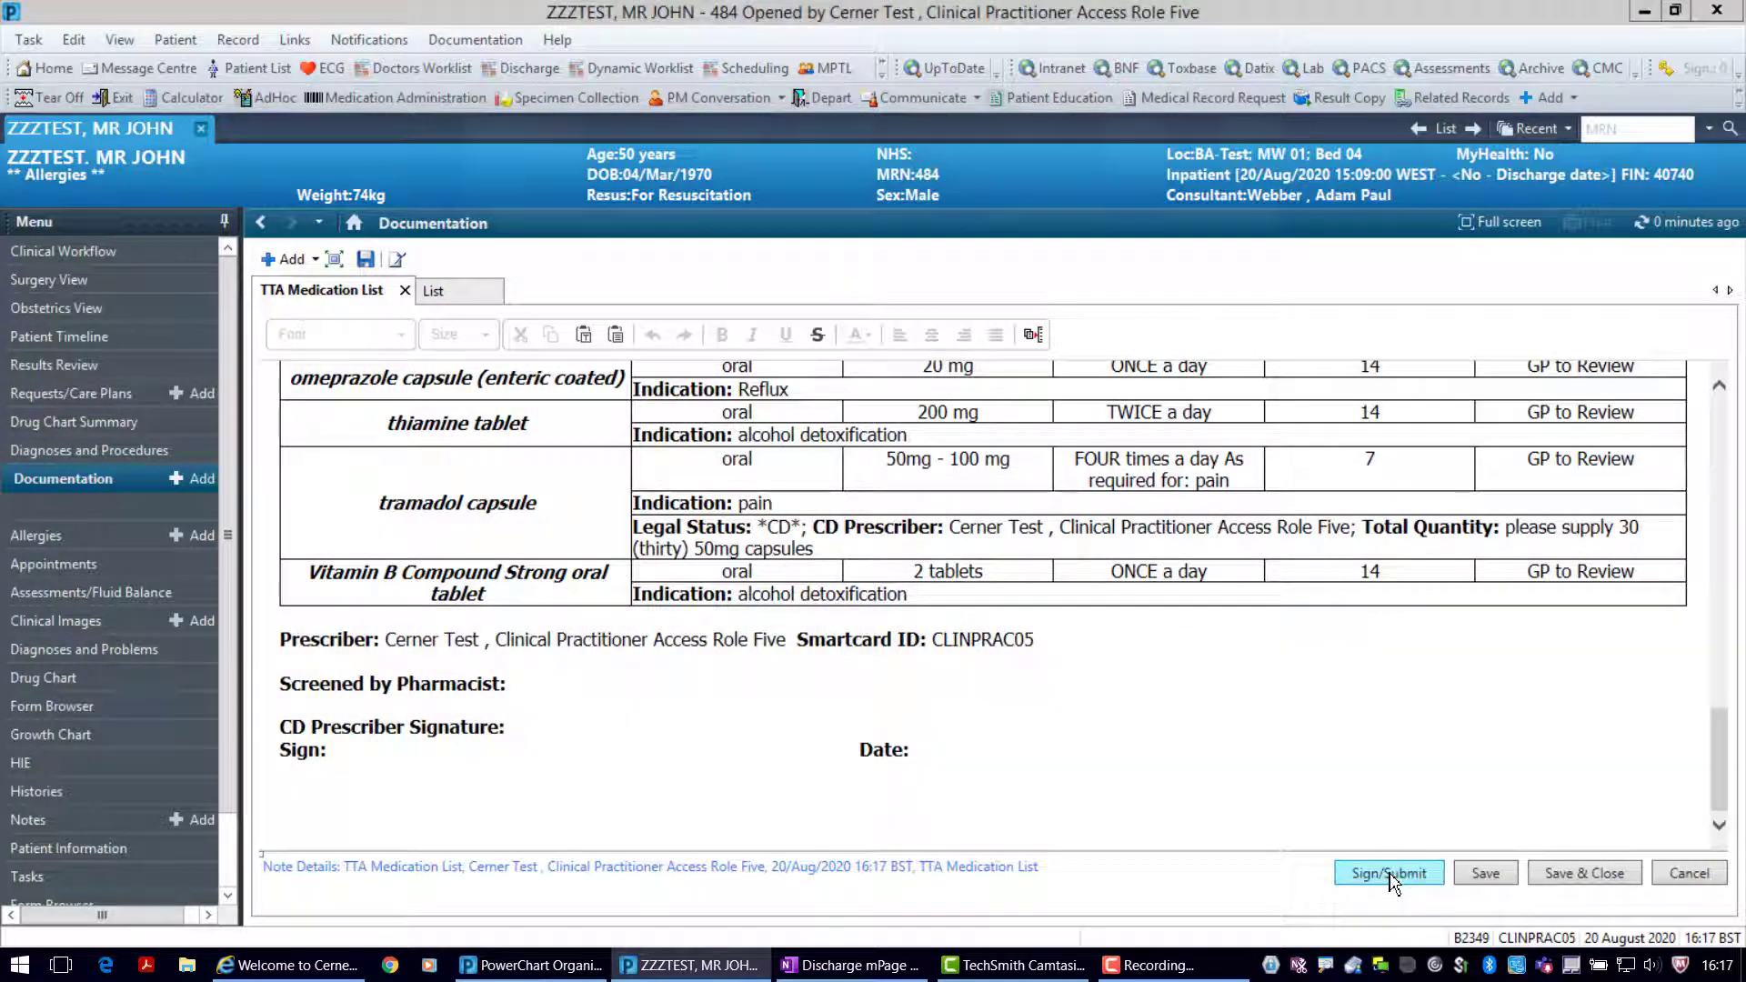
{"action": "left_click", "coordinate": [1389, 875]}
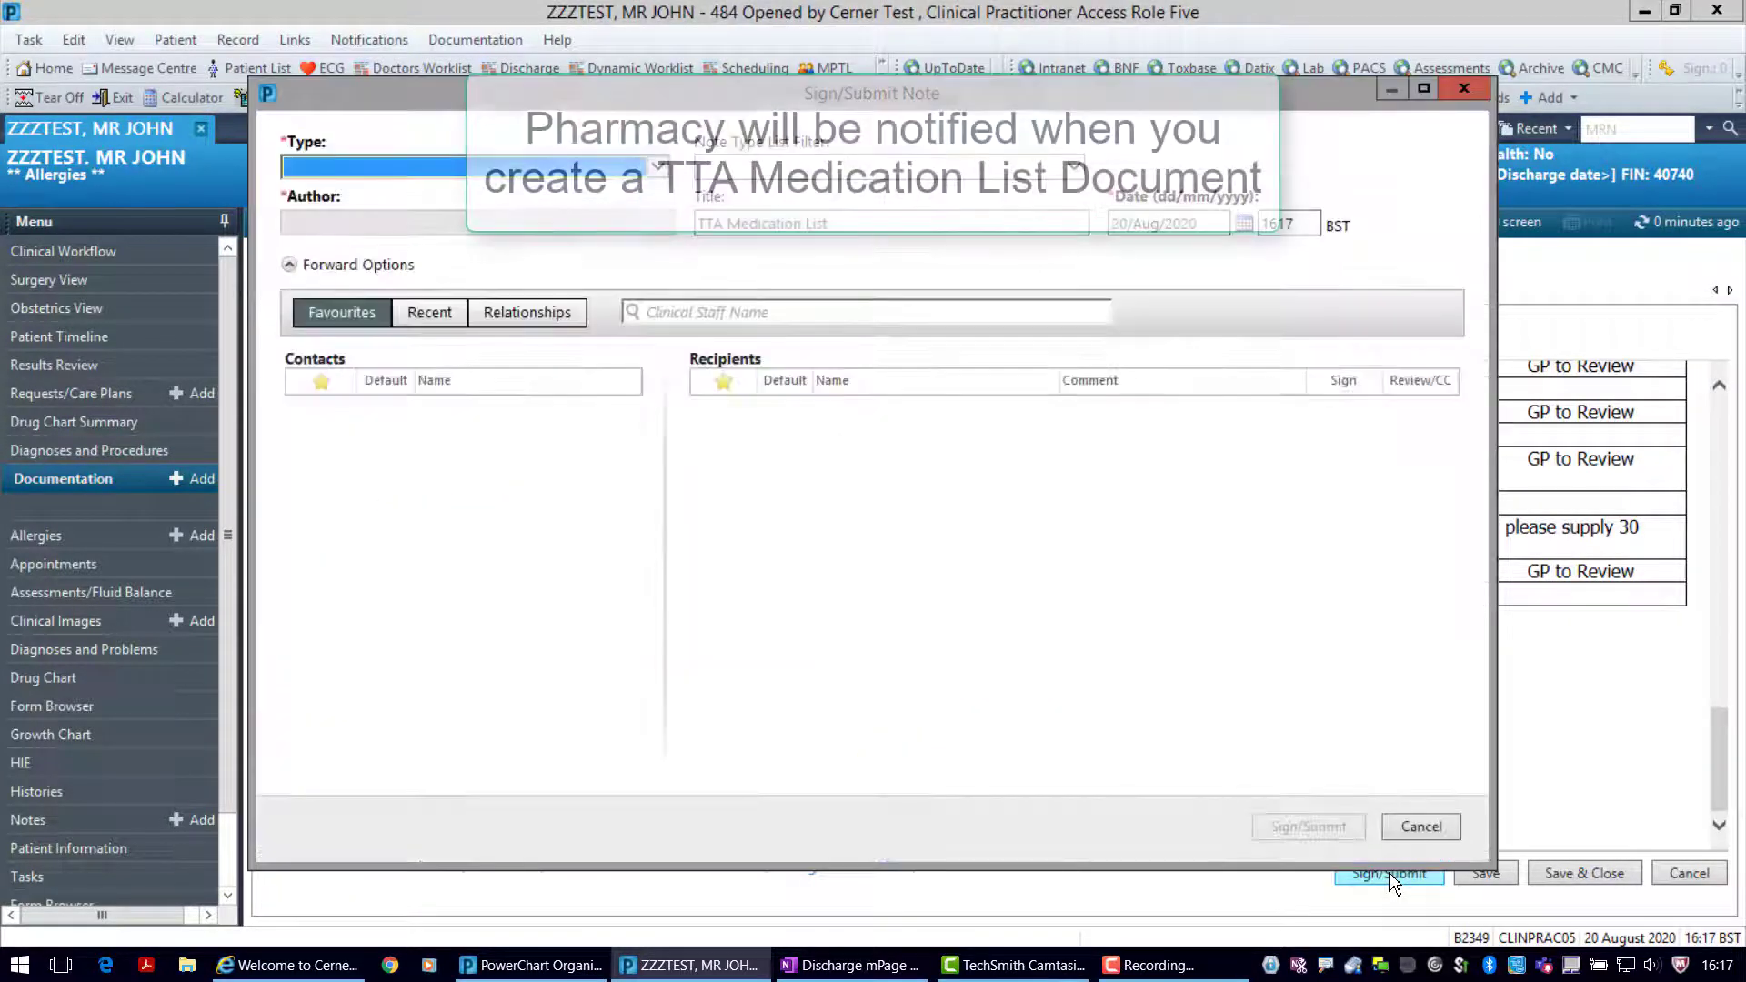
{"action": "left_click", "coordinate": [1309, 827]}
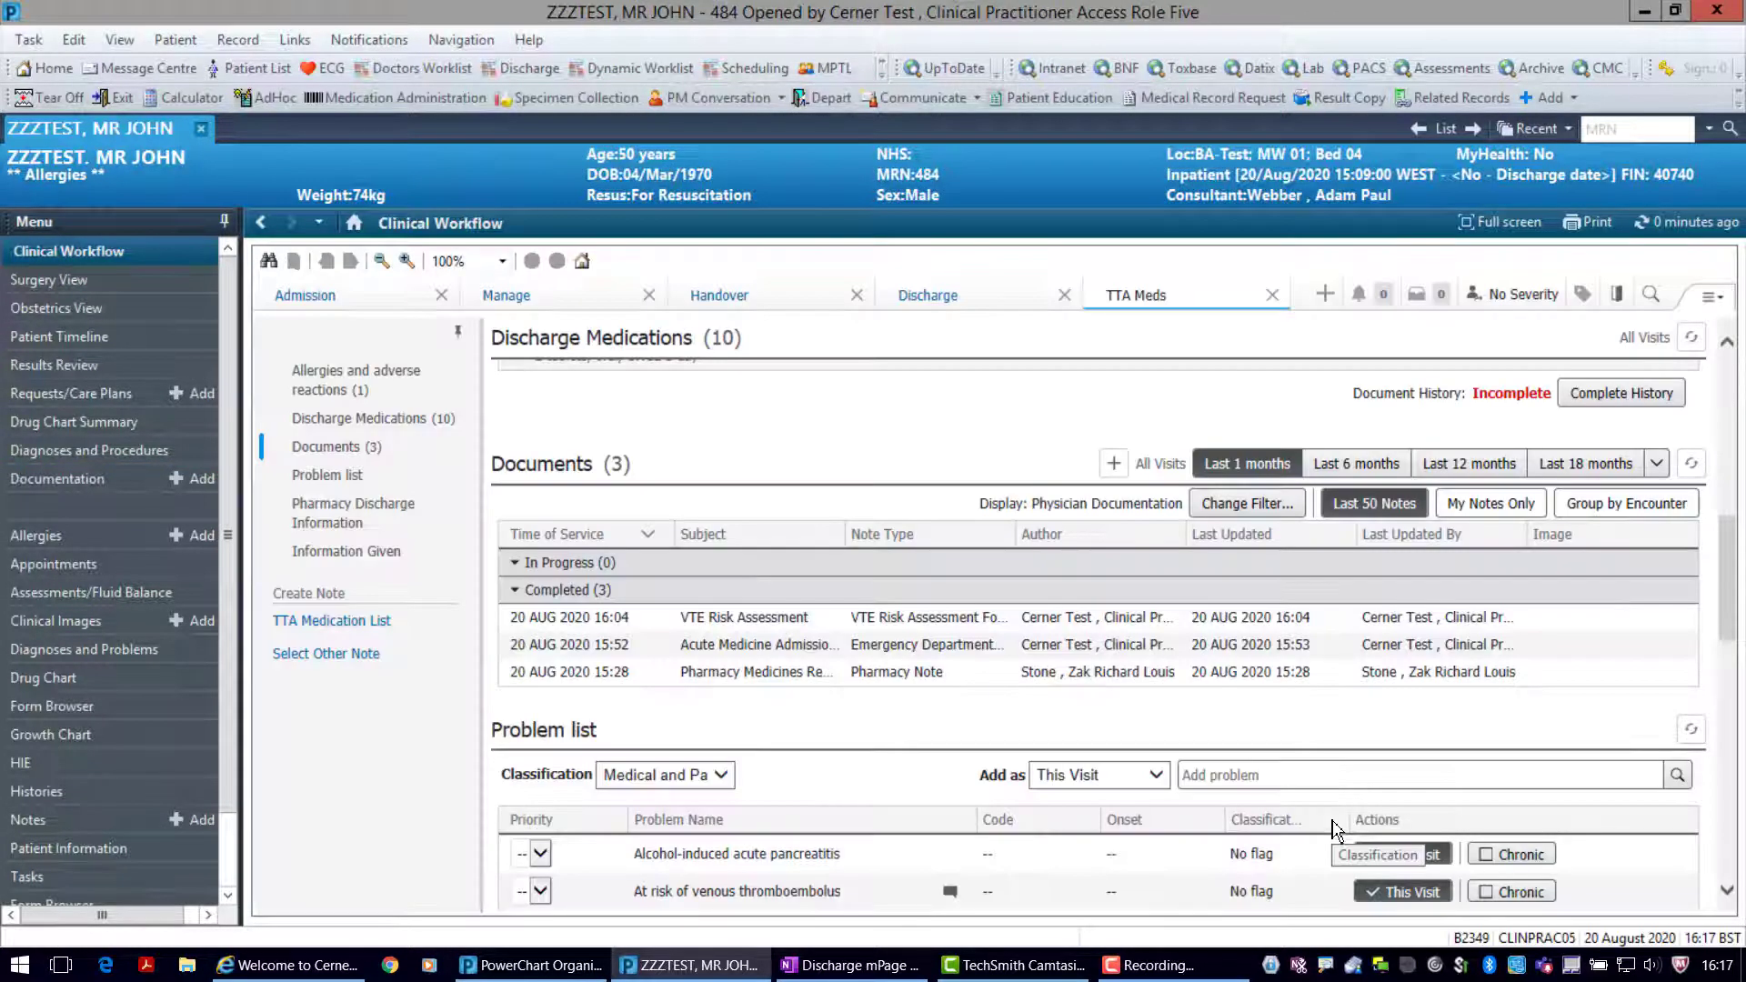
Refresh the chart and read through the completed TTA Medication List in the Documents section
{"action": "left_click", "coordinate": [1642, 222]}
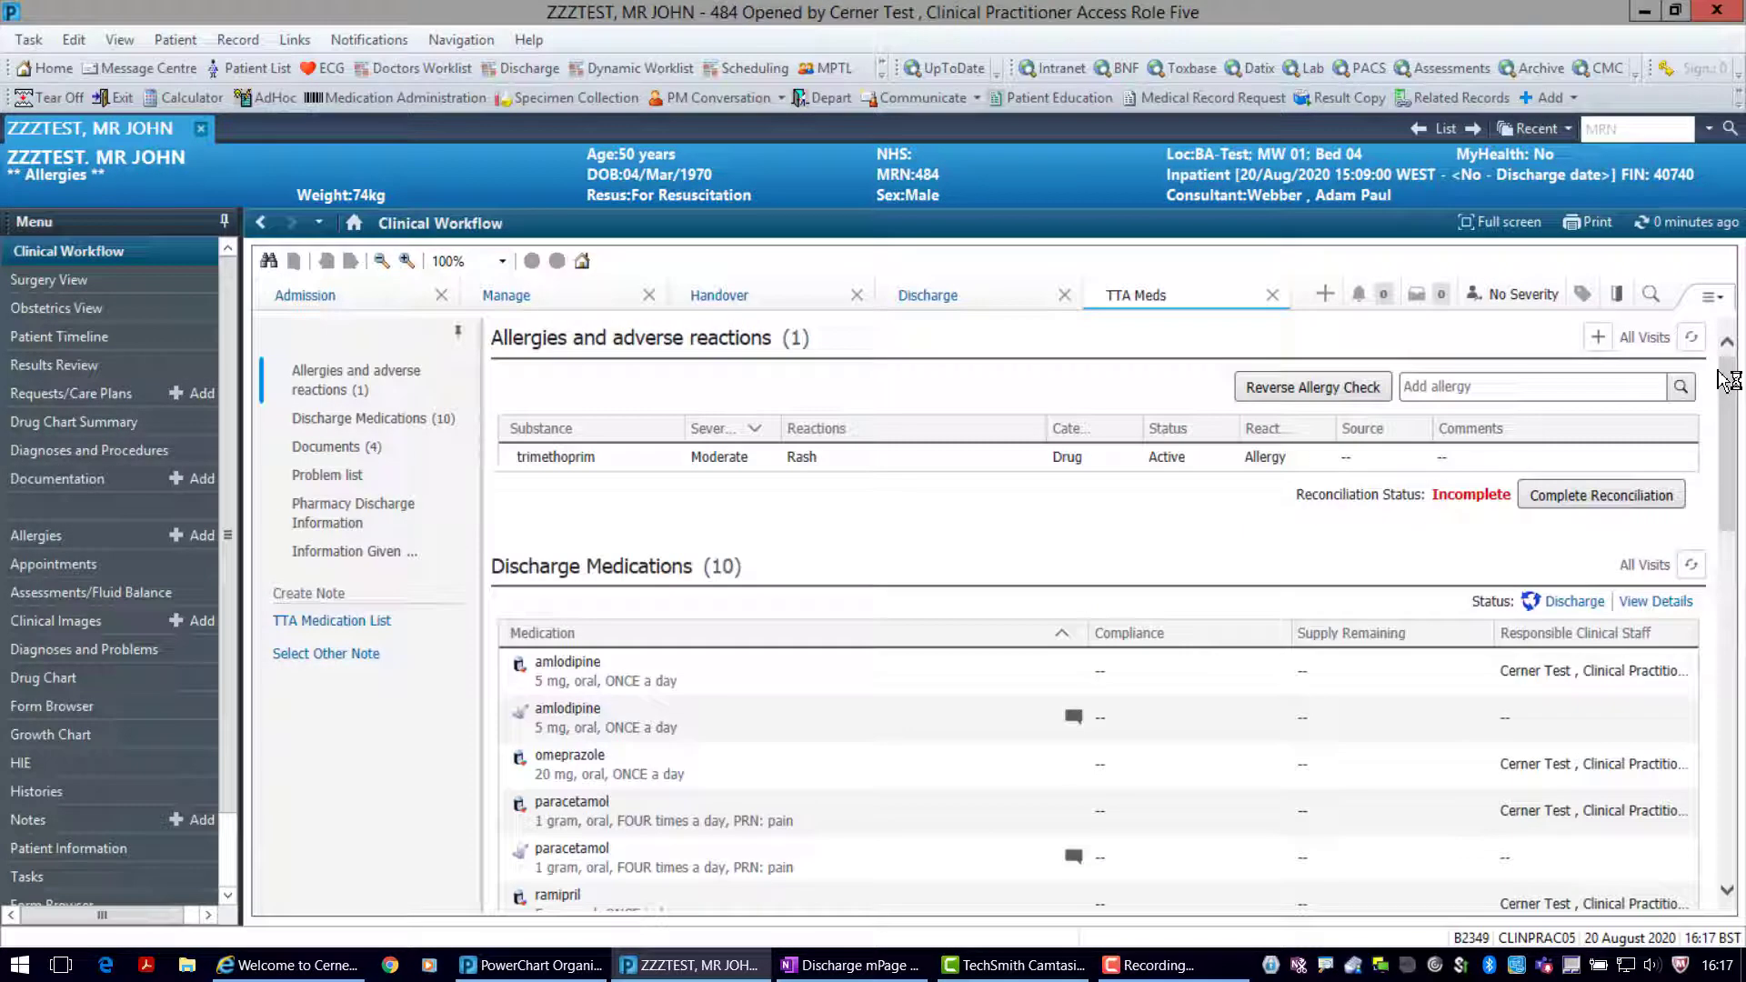
{"action": "left_click_drag", "start_coordinate": [1730, 400], "coordinate": [1736, 560]}
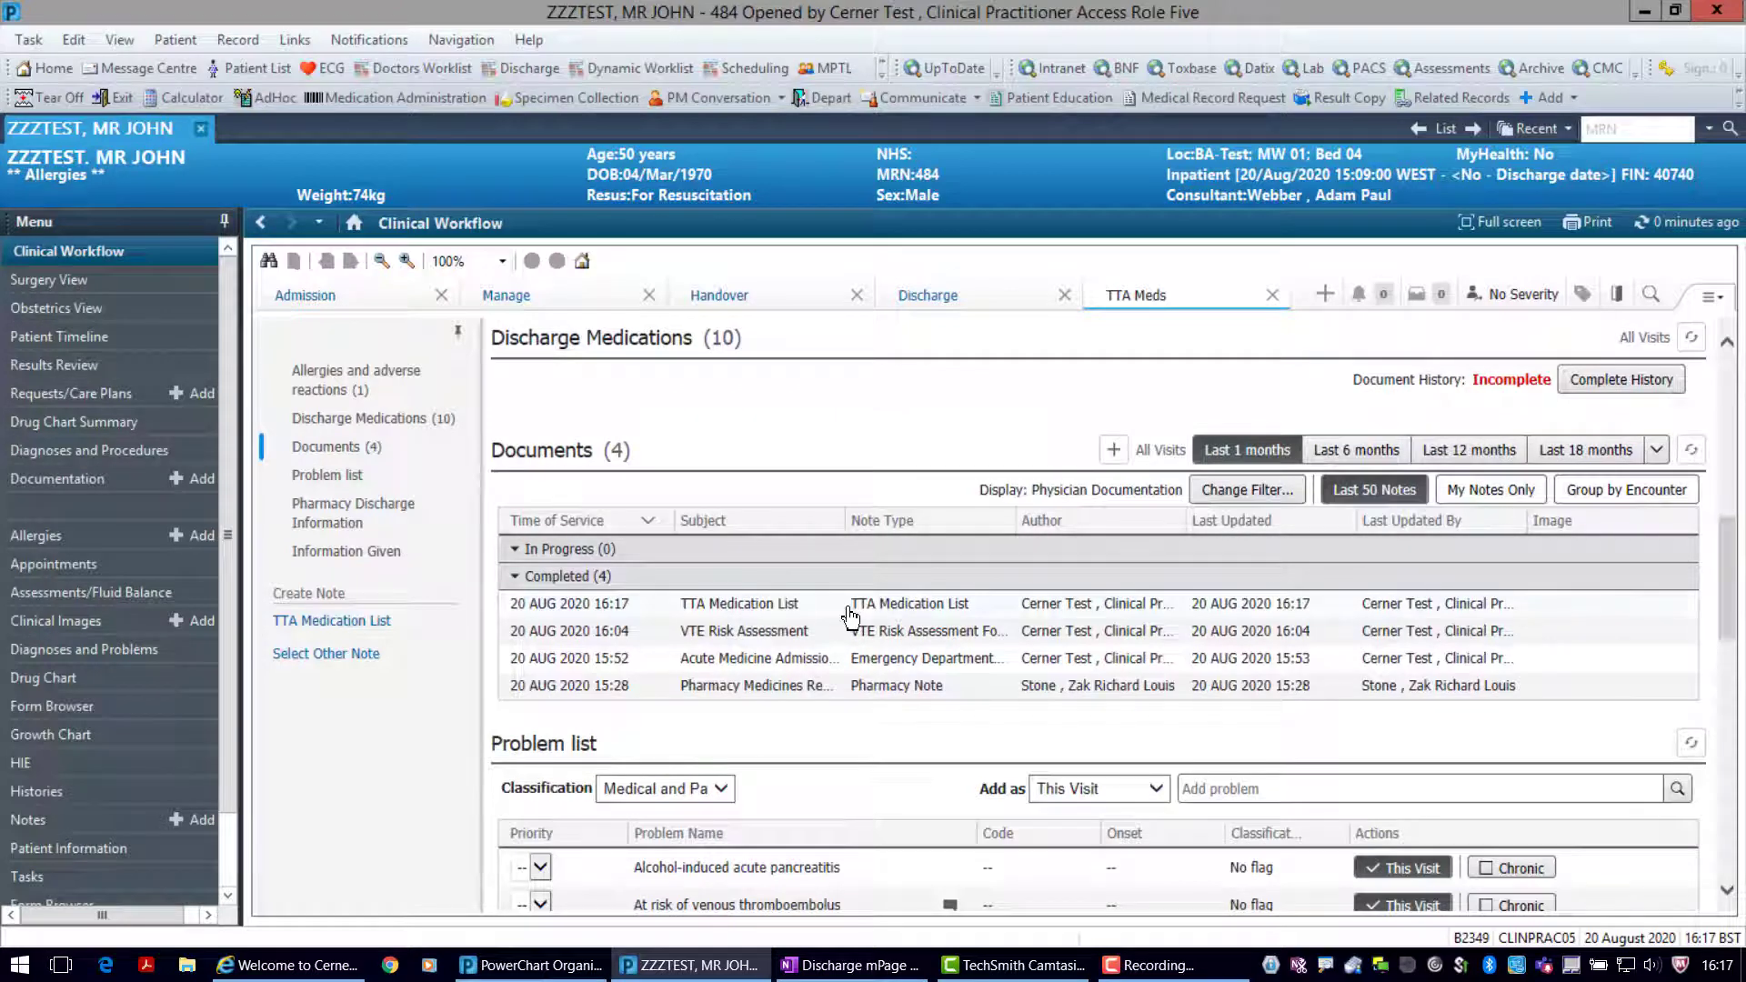
{"action": "left_click", "coordinate": [849, 611]}
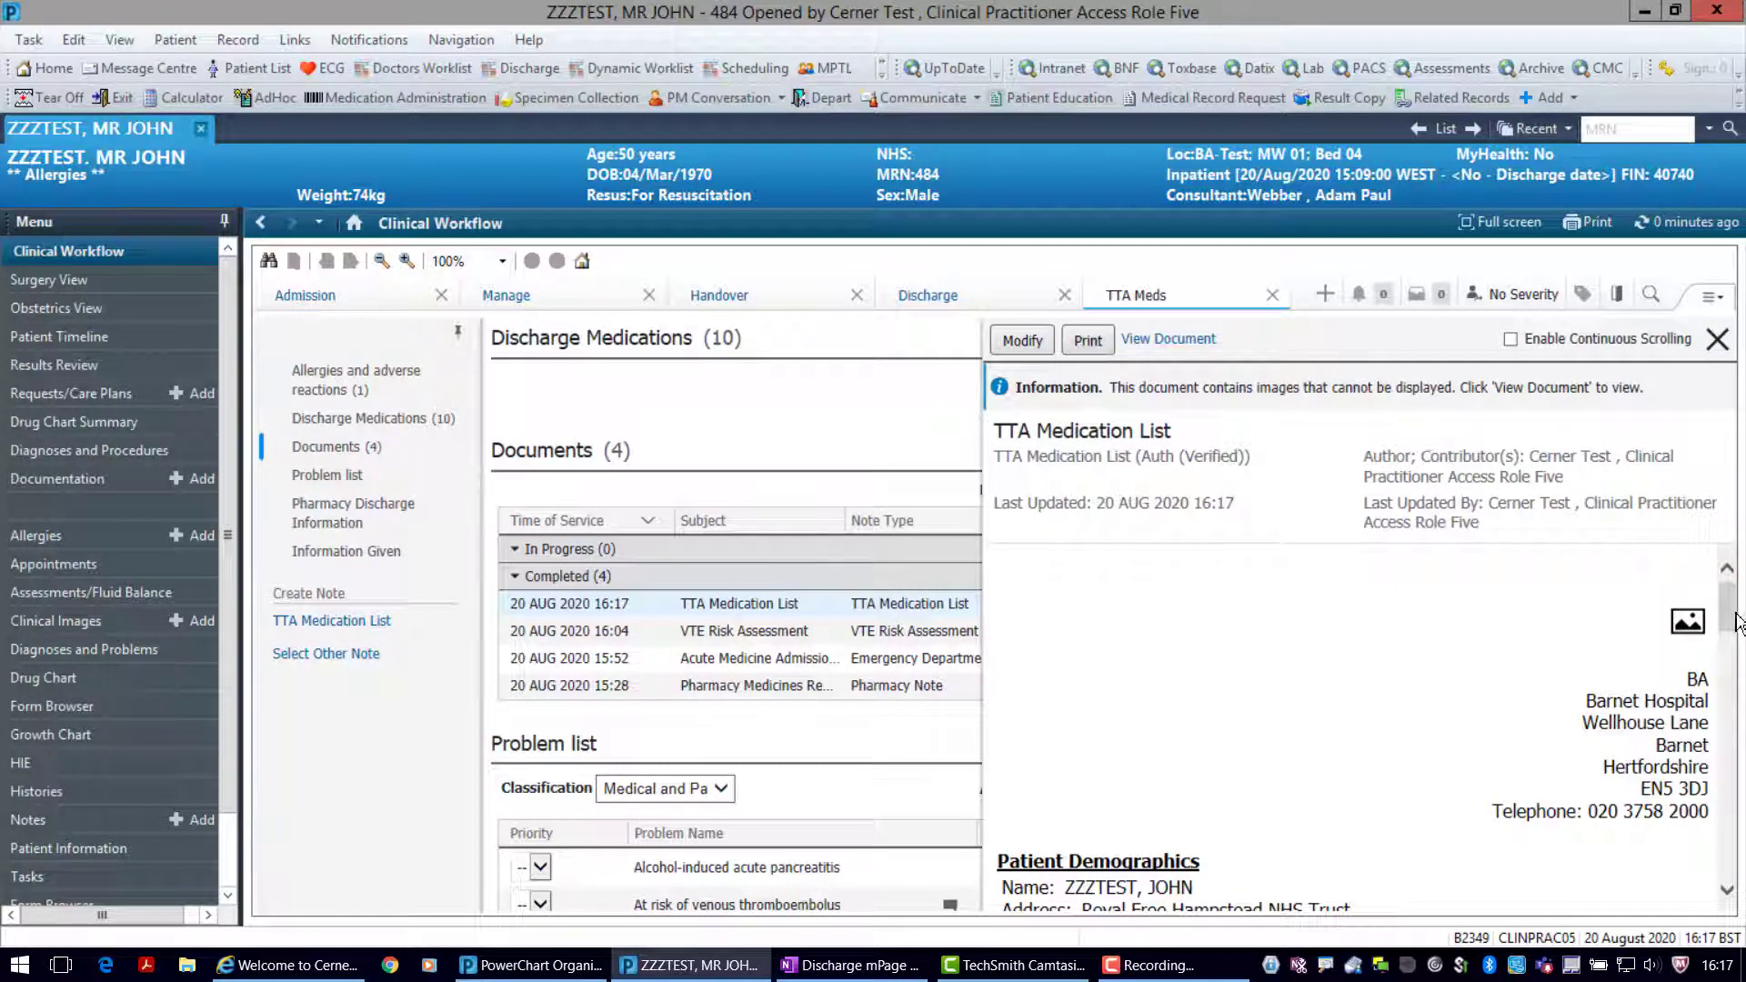
{"action": "left_click_drag", "start_coordinate": [1737, 623], "coordinate": [1736, 877]}
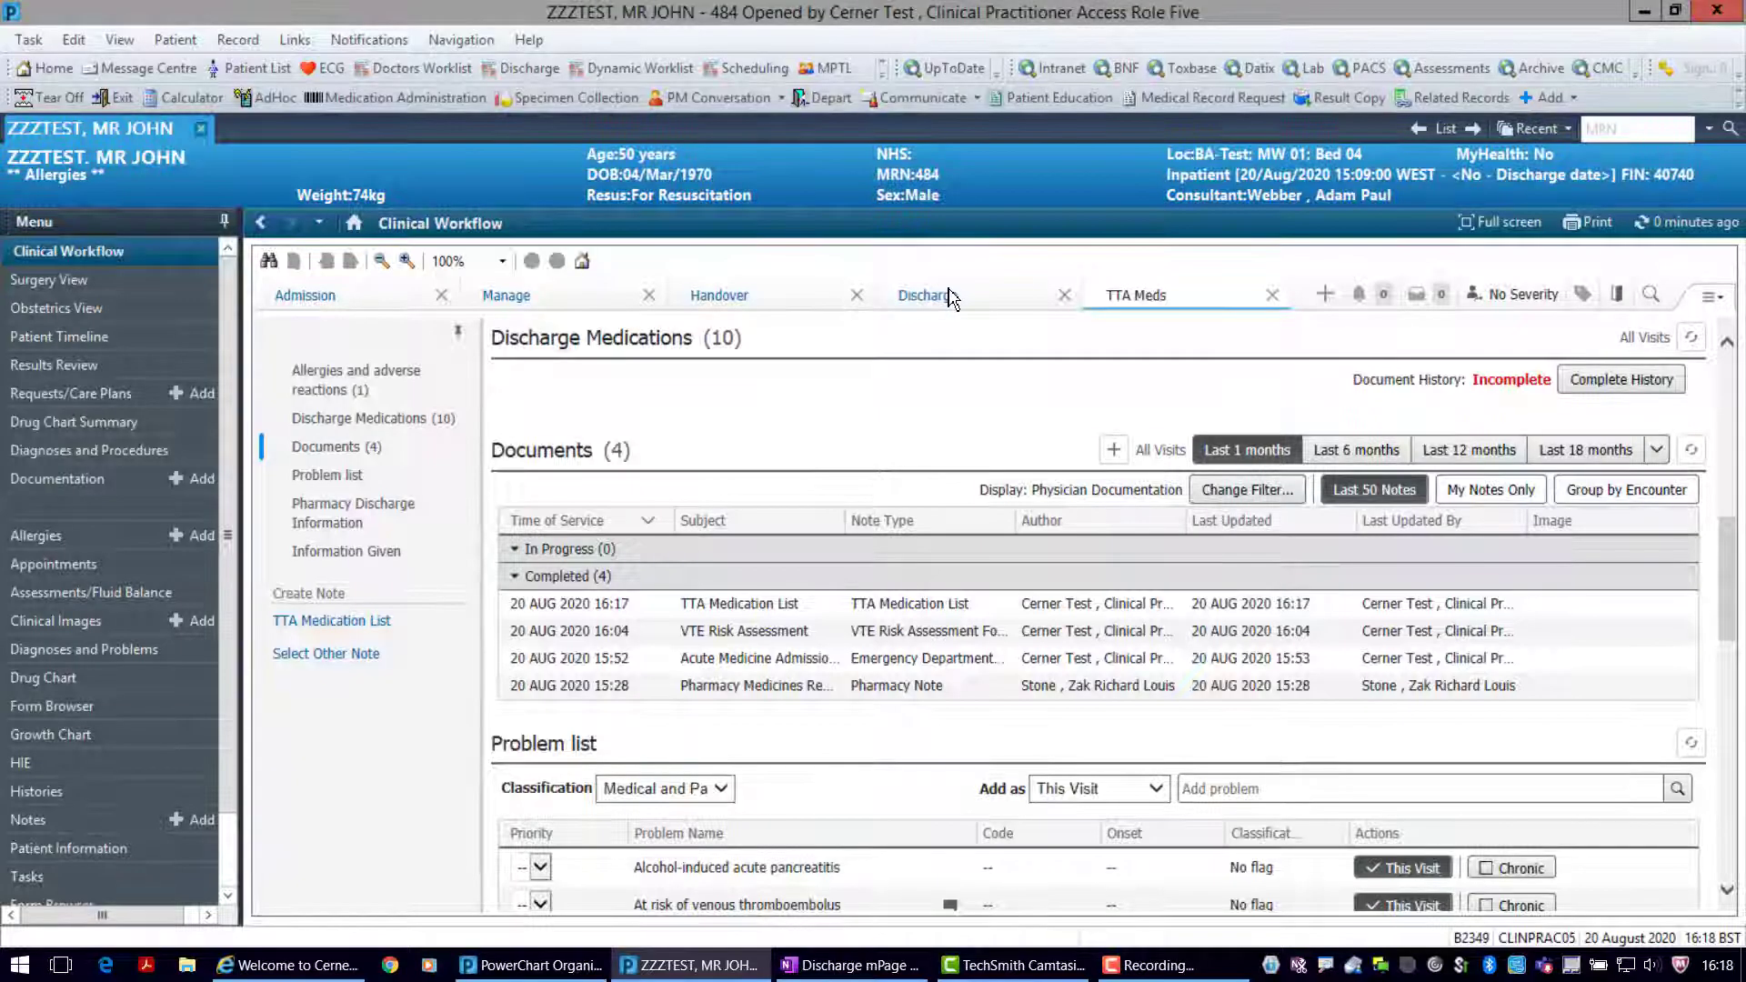
Switch to the Discharge view and examine which of its sections are marked as required
{"action": "left_click", "coordinate": [949, 296]}
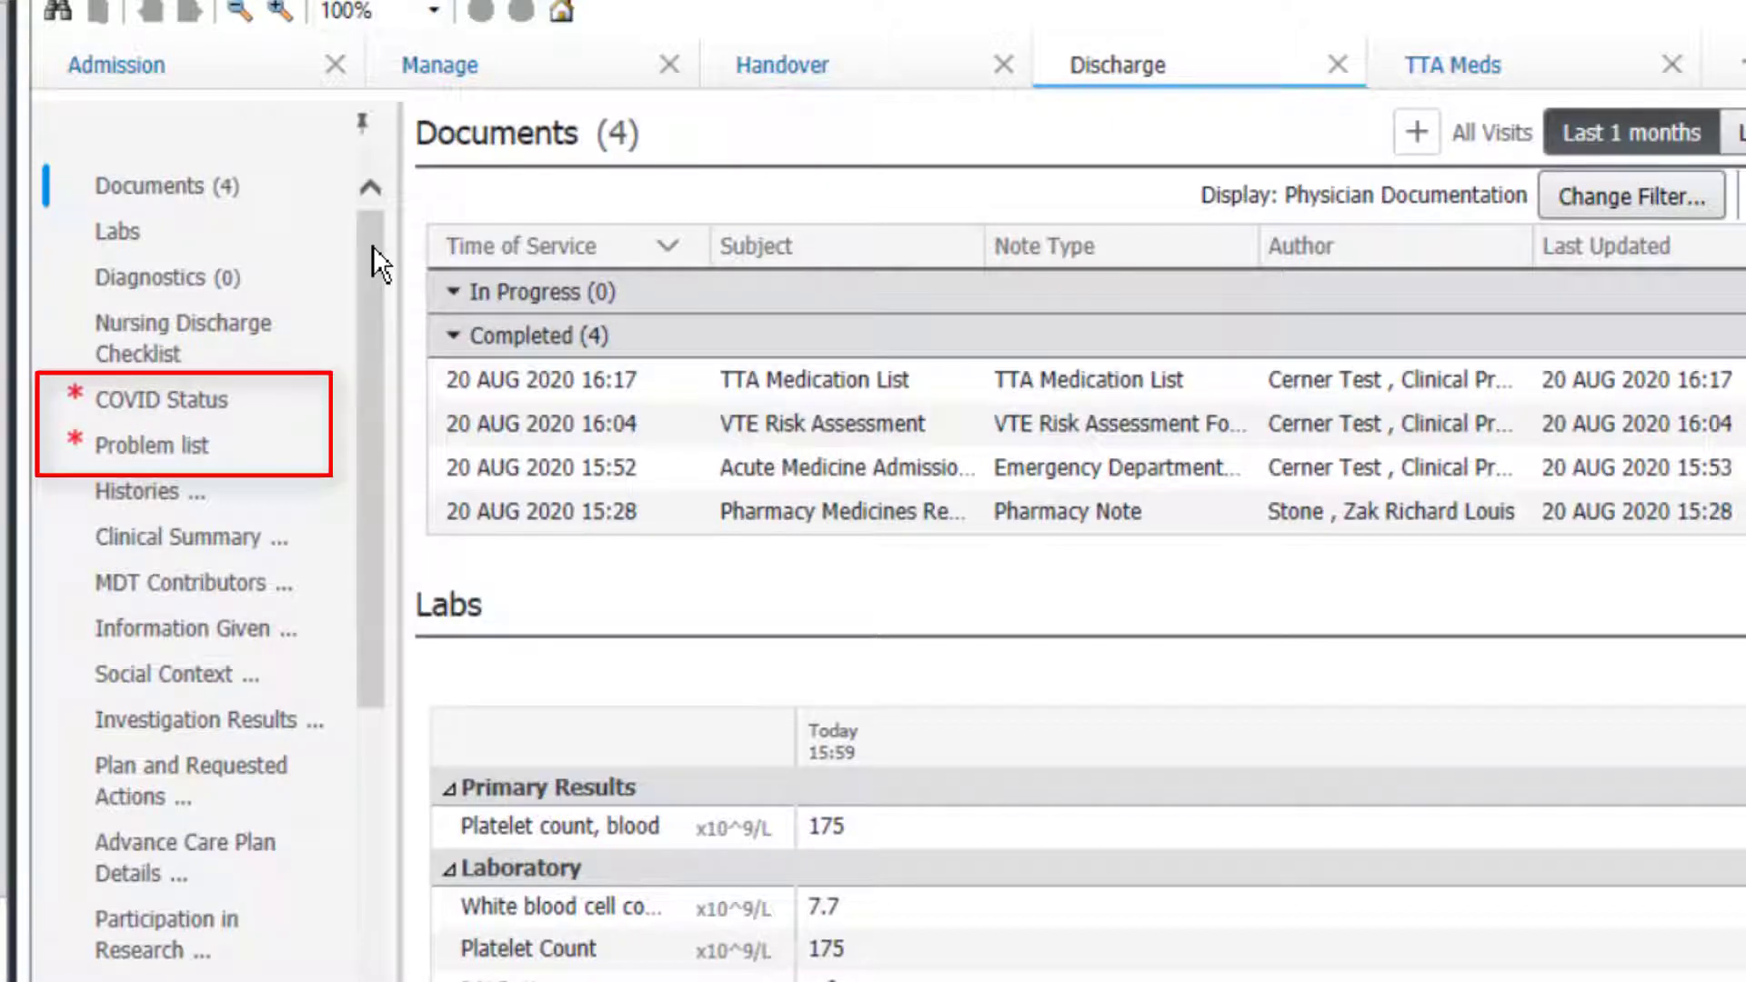
{"action": "left_click_drag", "start_coordinate": [373, 245], "coordinate": [349, 602]}
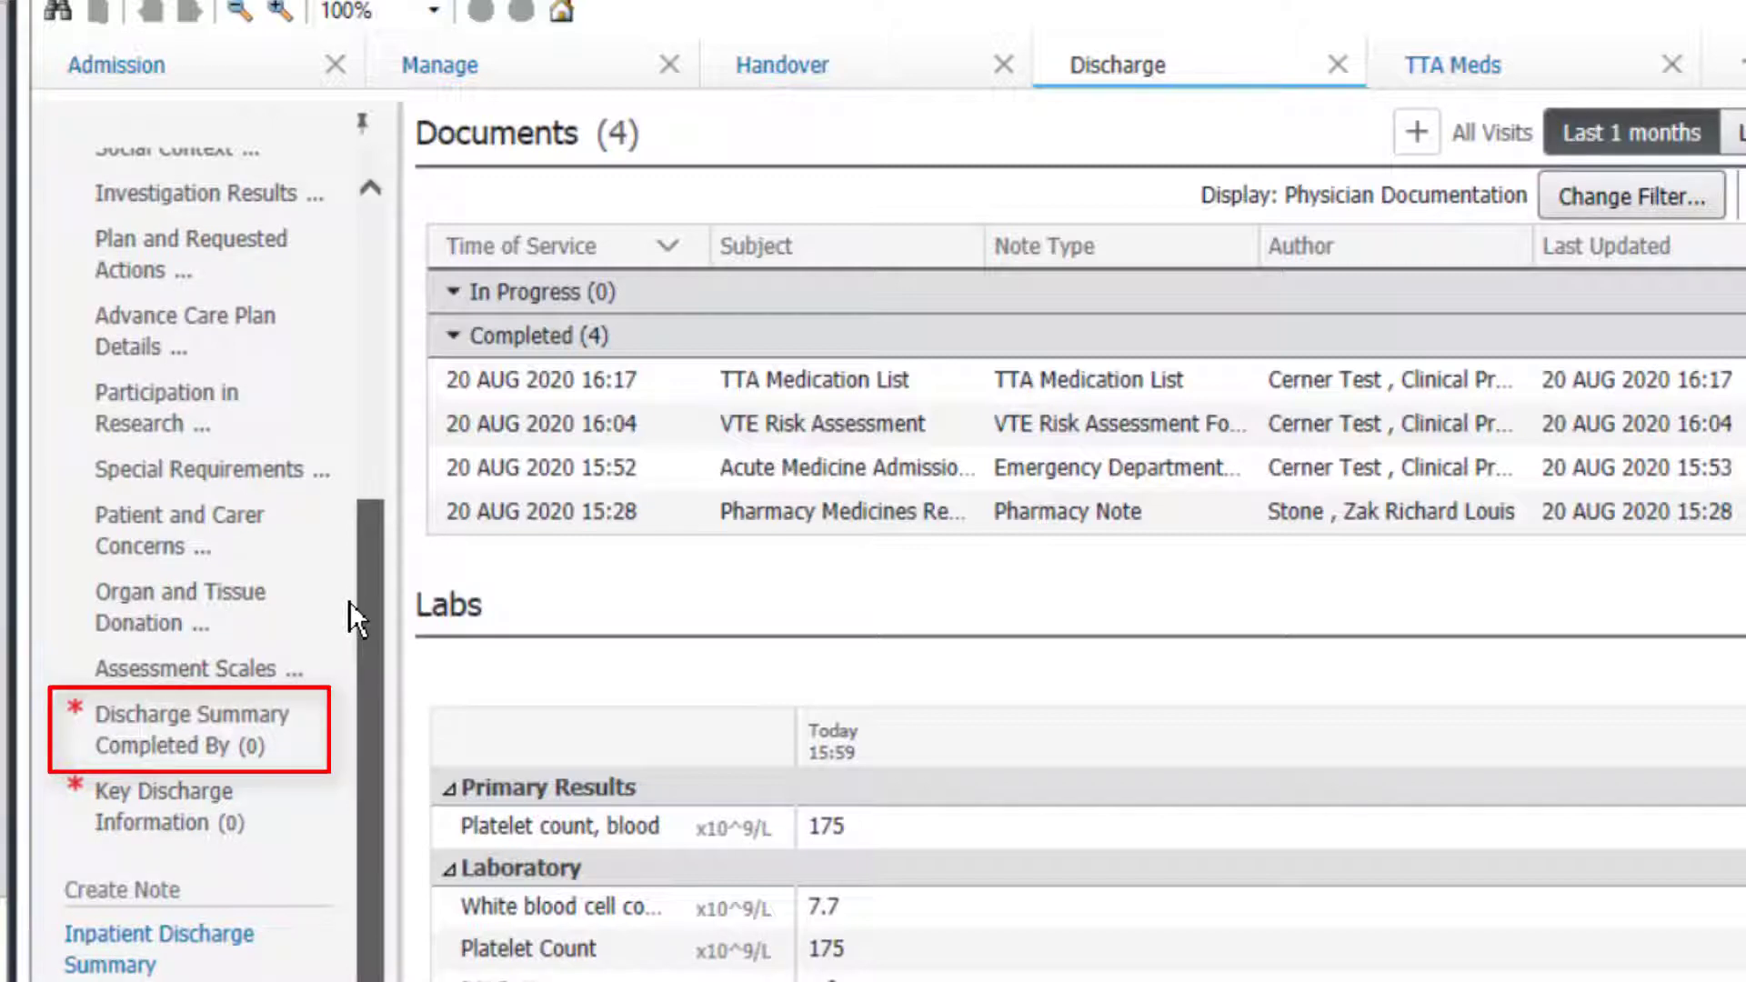
{"action": "left_click_drag", "start_coordinate": [349, 602], "coordinate": [327, 243]}
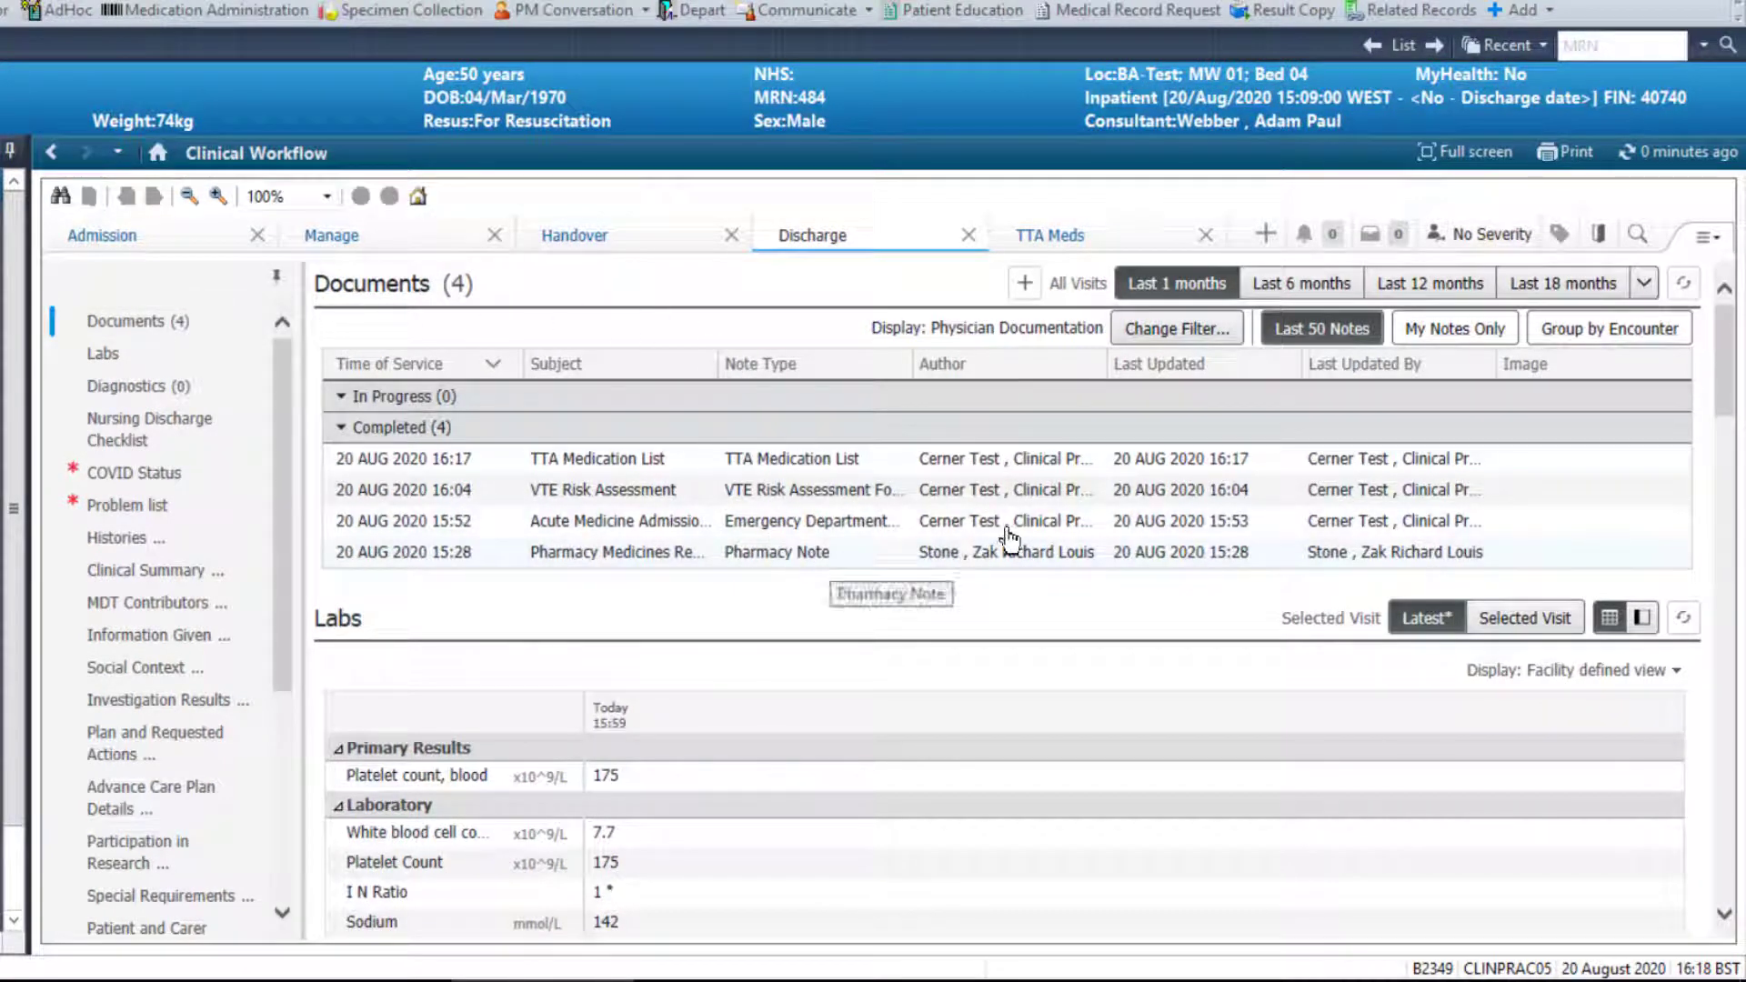
Filter the Documents section to ED Notes only, removing Physician Documentation
{"action": "left_click", "coordinate": [1206, 339]}
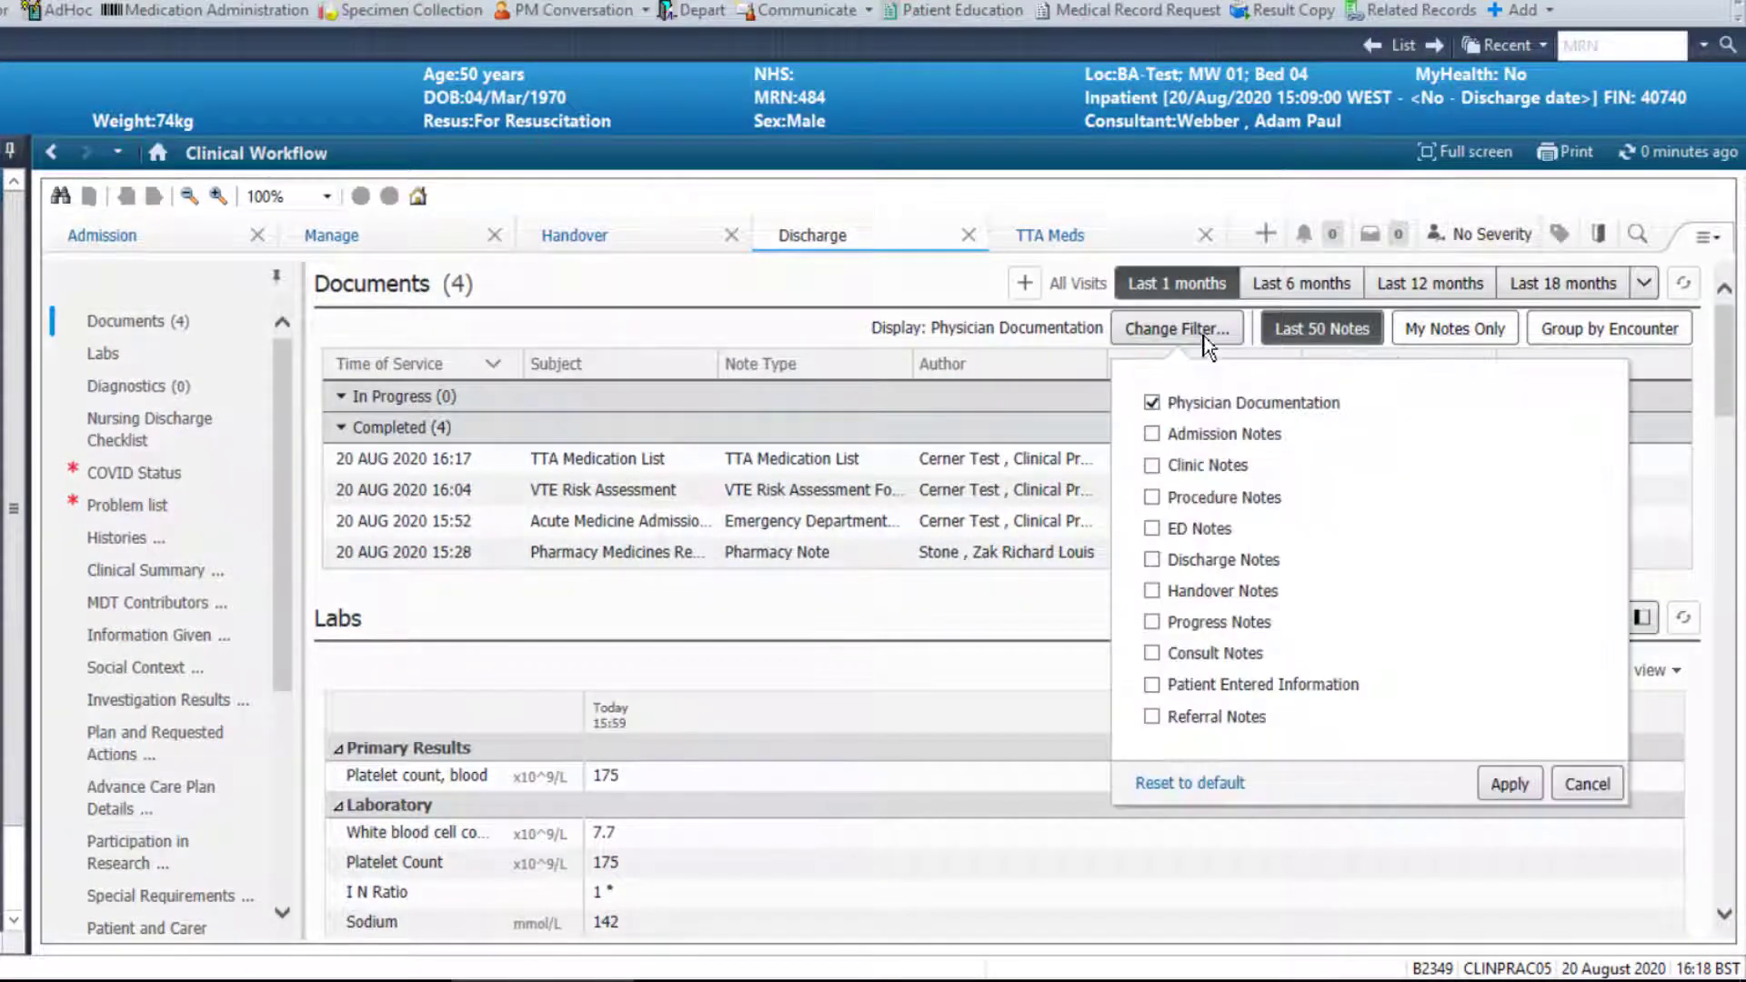
{"action": "left_click", "coordinate": [1151, 401]}
{"action": "left_click", "coordinate": [1151, 529]}
{"action": "left_click", "coordinate": [1506, 783]}
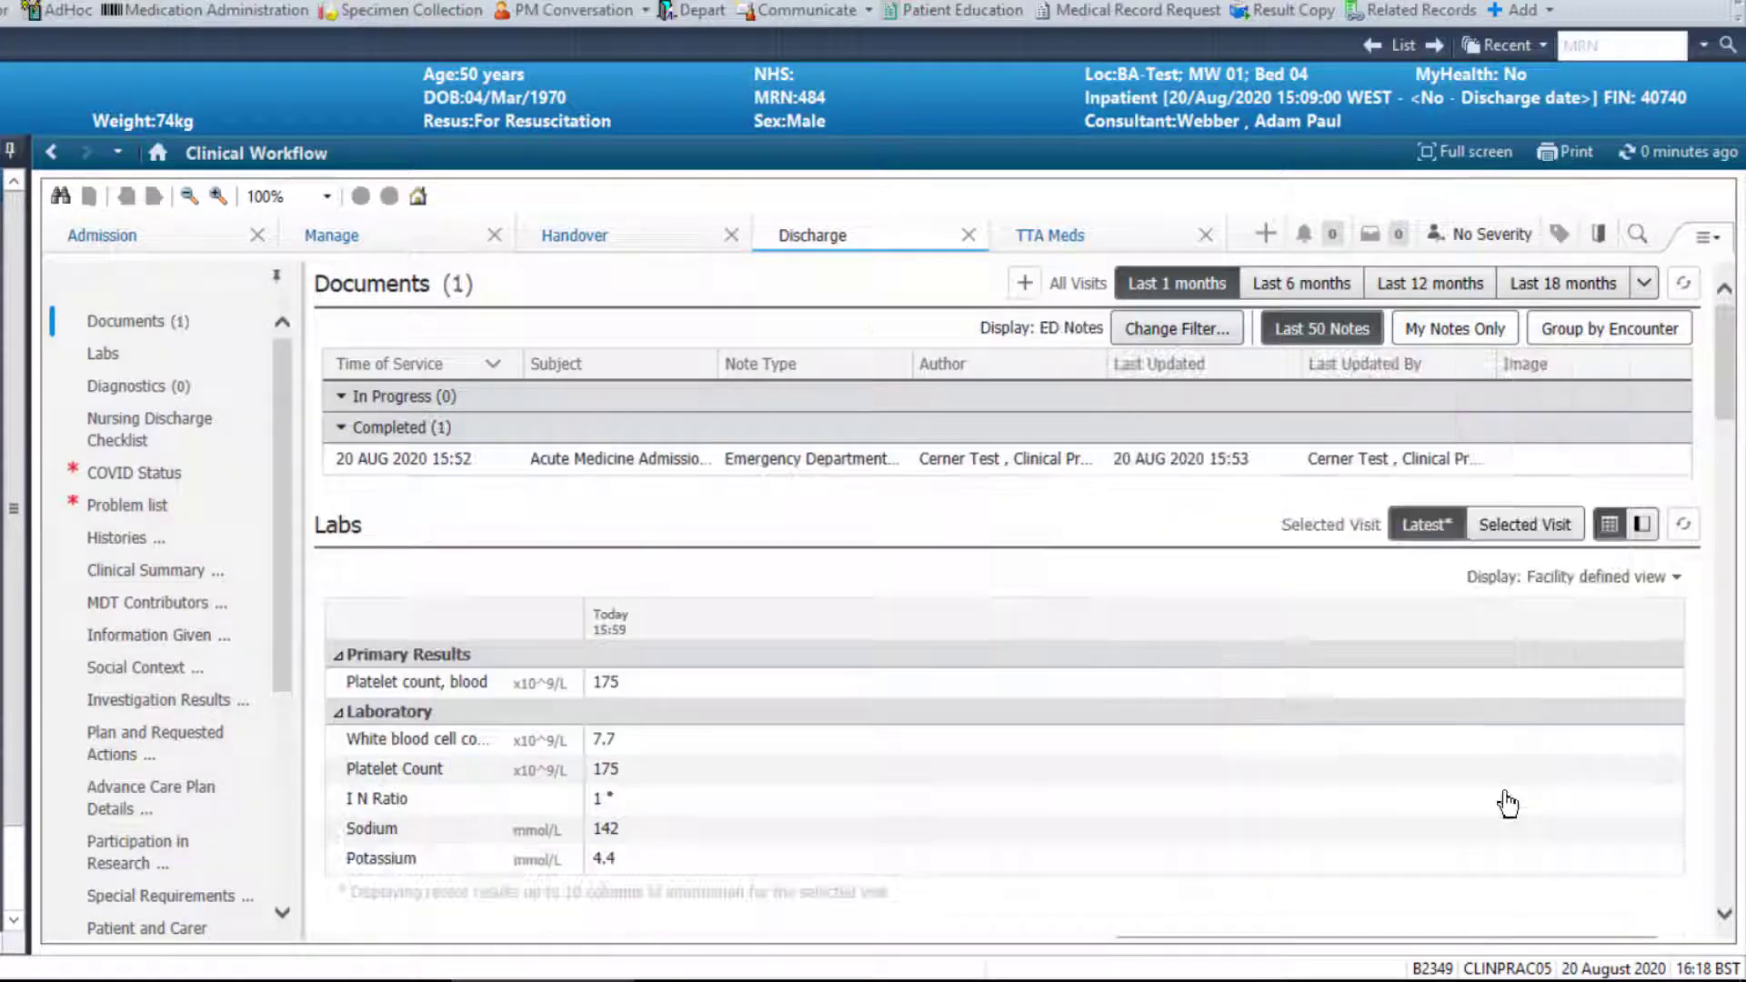
Copy a passage of the admission details from the Acute Medicine Admission Clerking Note and close the note
{"action": "left_click", "coordinate": [900, 464]}
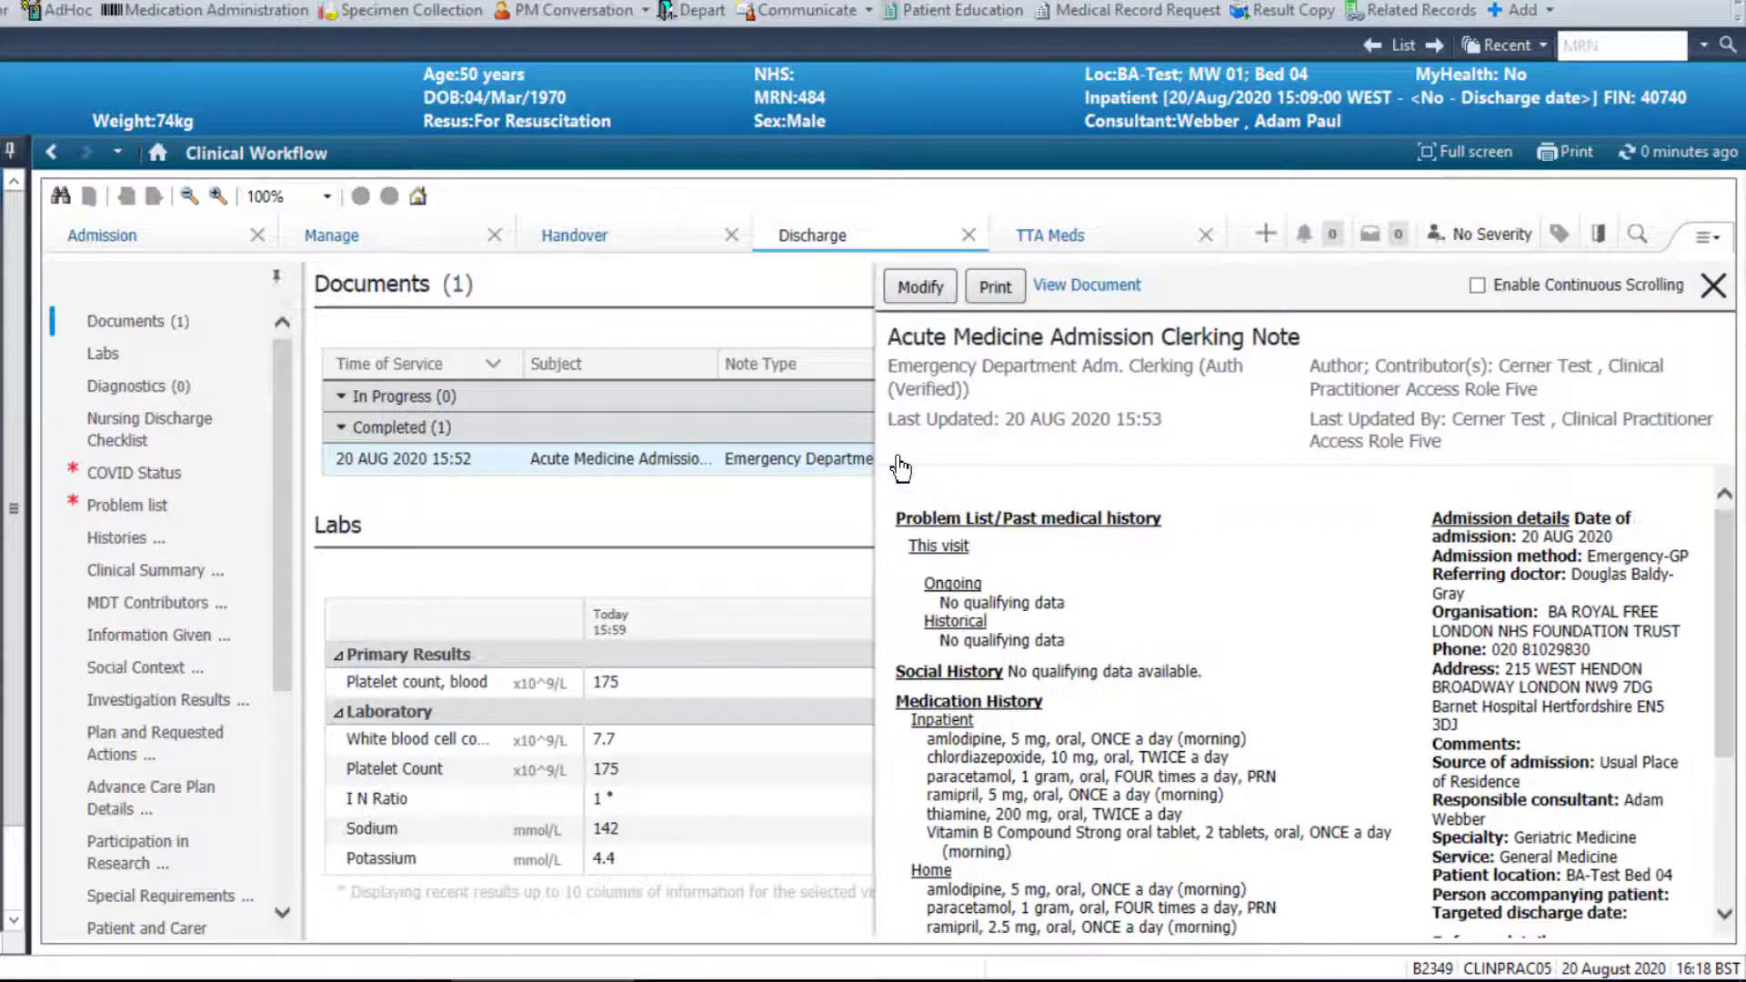
{"action": "left_click_drag", "start_coordinate": [1492, 637], "coordinate": [1669, 737]}
{"action": "key", "text": "ctrl+c"}
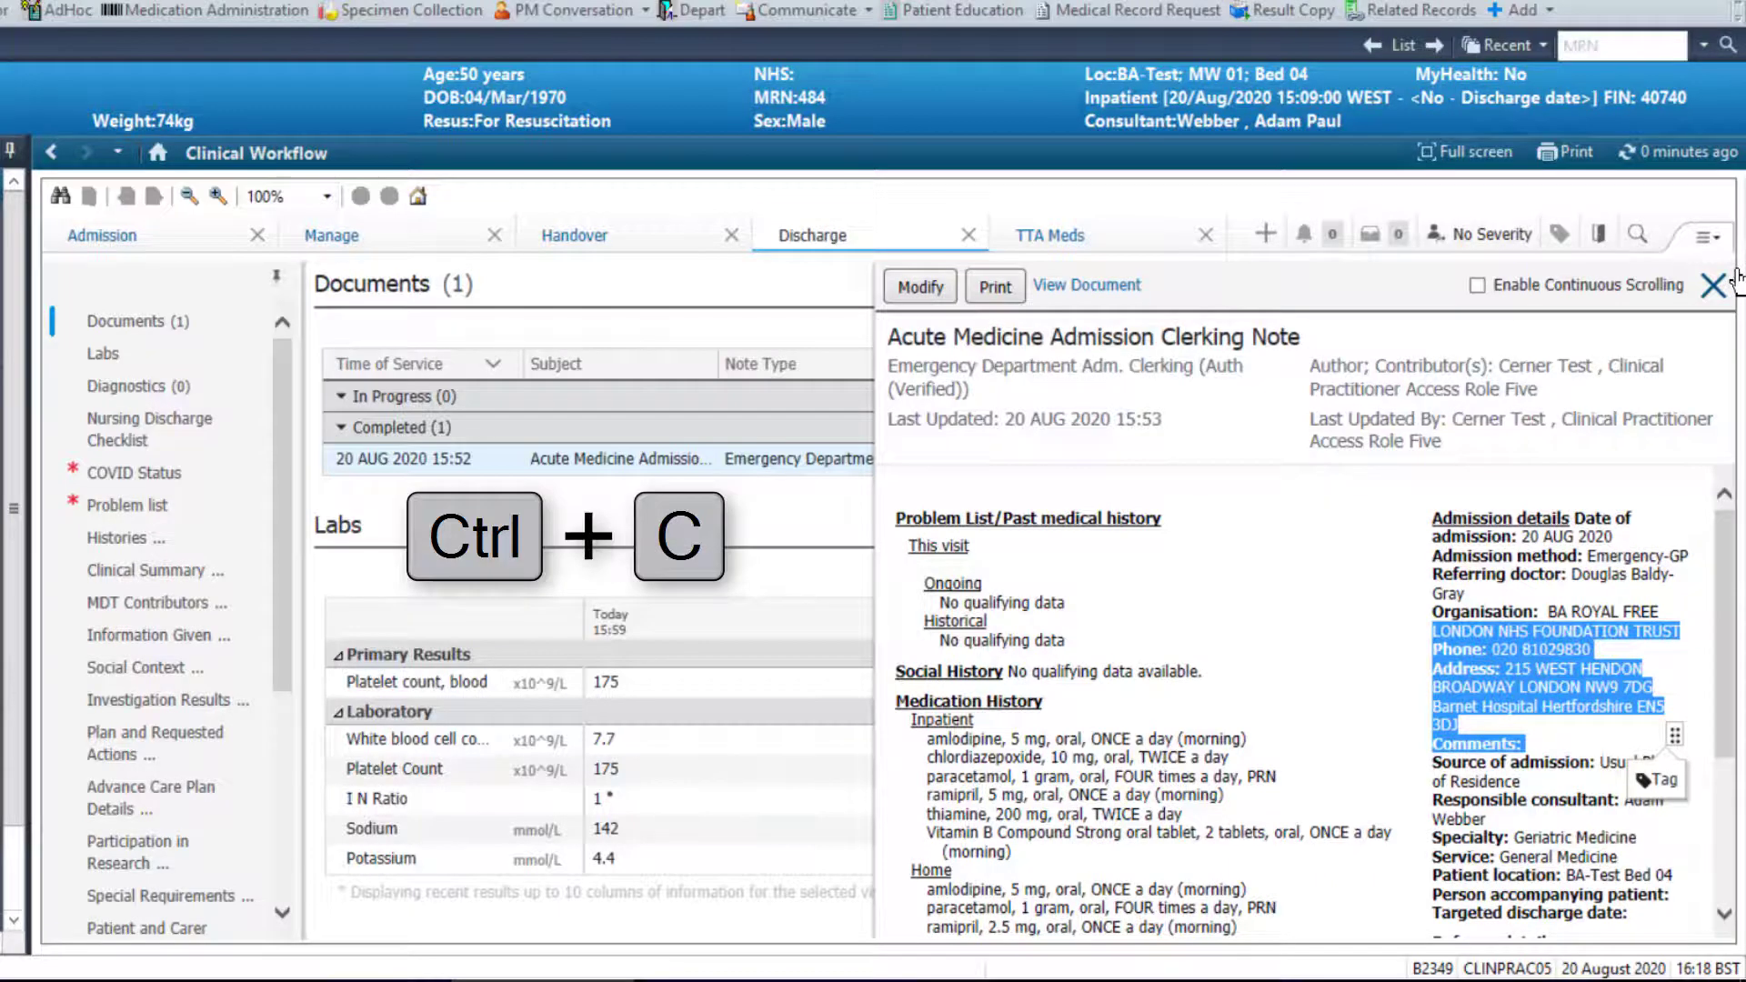
{"action": "key", "text": "ctrl+v"}
{"action": "left_click", "coordinate": [1713, 285]}
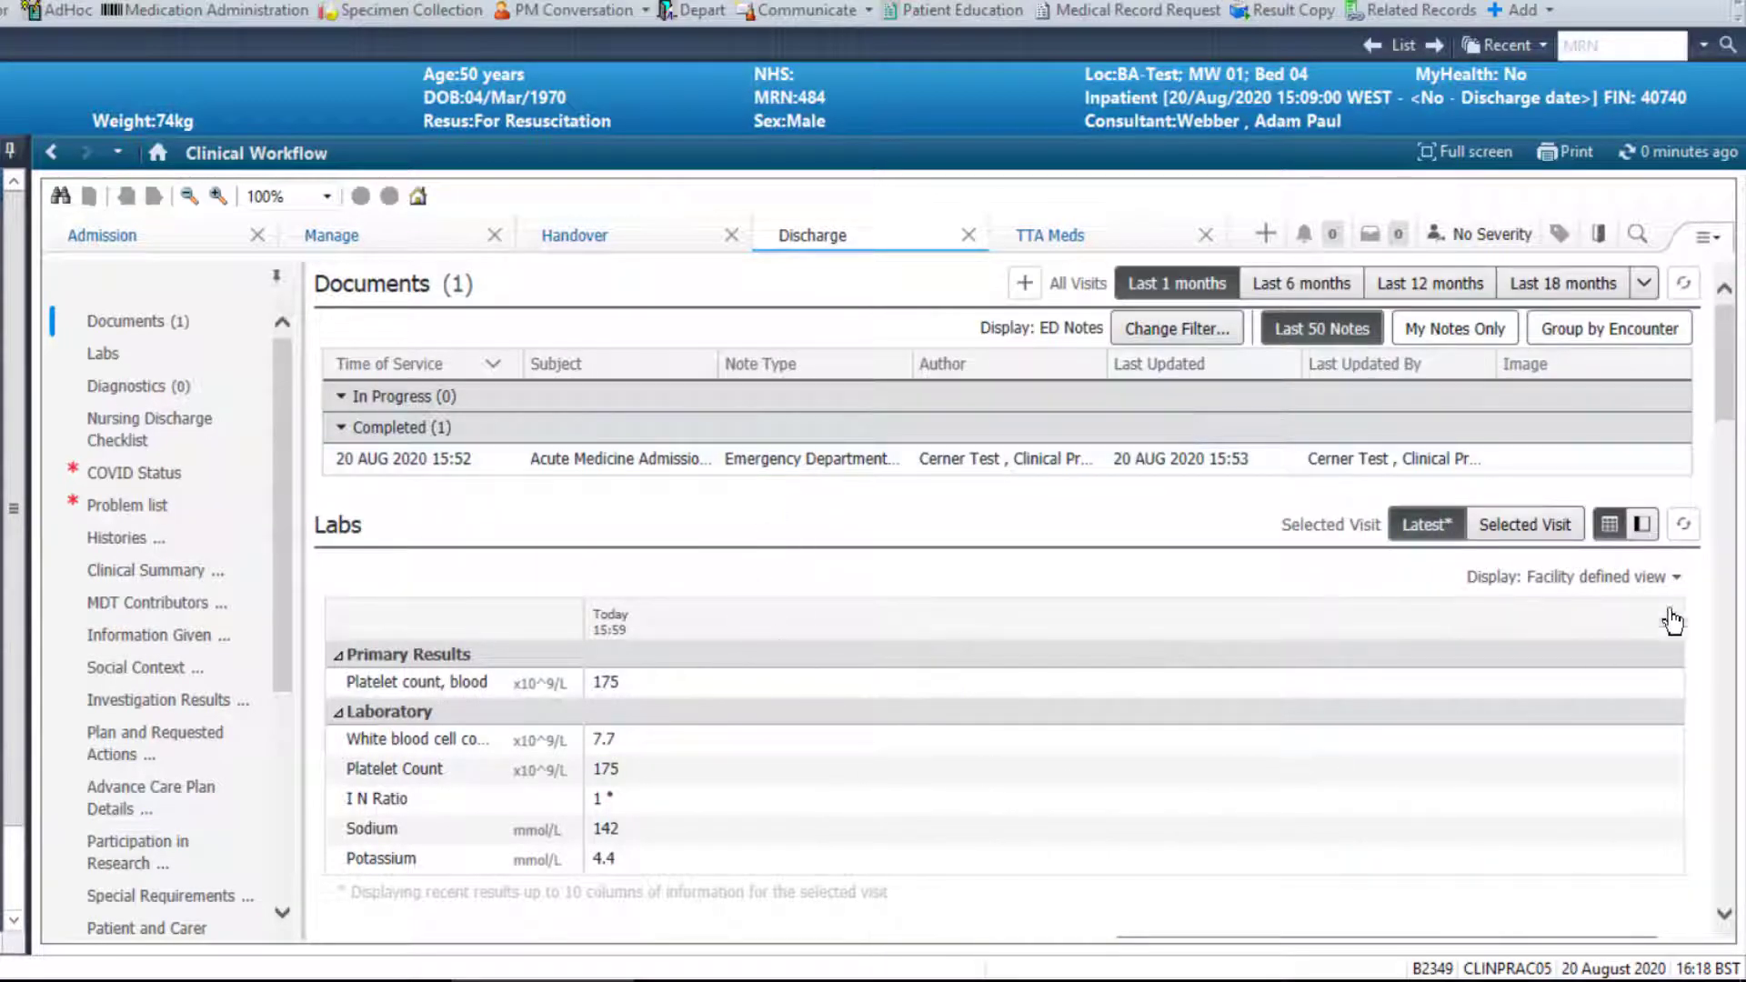
Show the details of the COVID Status required action and start a COVID Discharge Information form
{"action": "scroll", "coordinate": [1727, 403], "scroll_direction": "down", "scroll_amount": 1}
{"action": "scroll", "coordinate": [1727, 403], "scroll_direction": "down", "scroll_amount": 3}
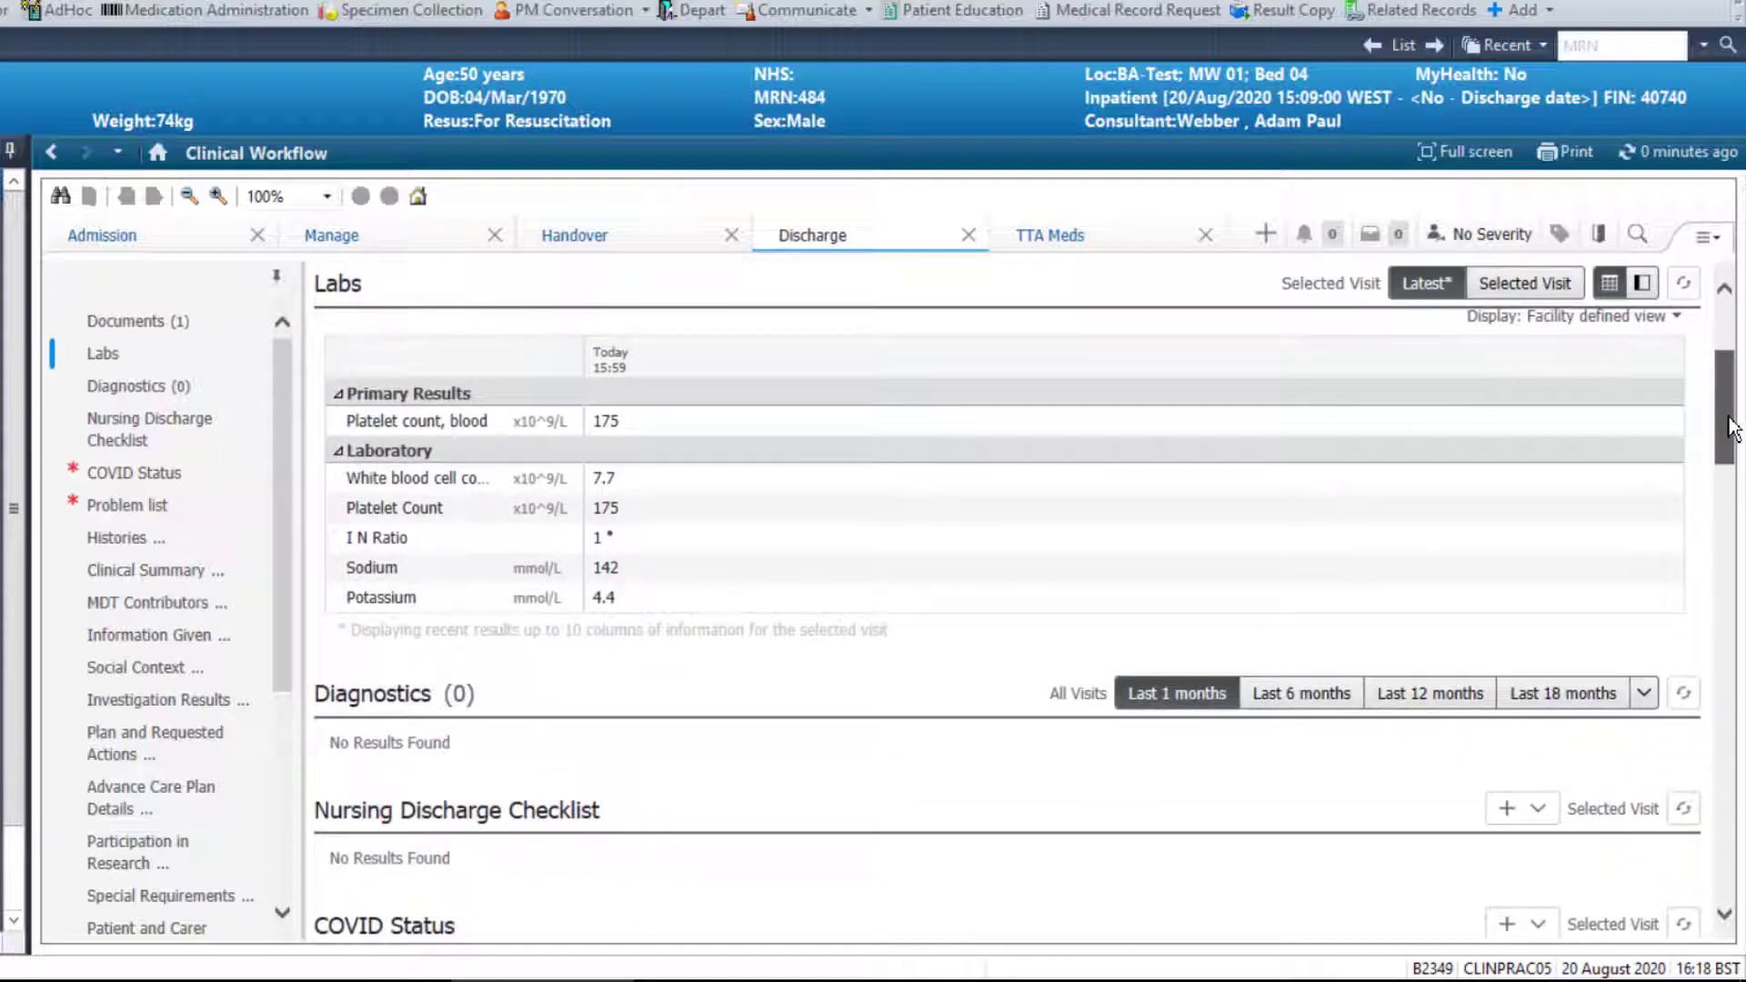
{"action": "scroll", "coordinate": [1730, 428], "scroll_direction": "down", "scroll_amount": 5}
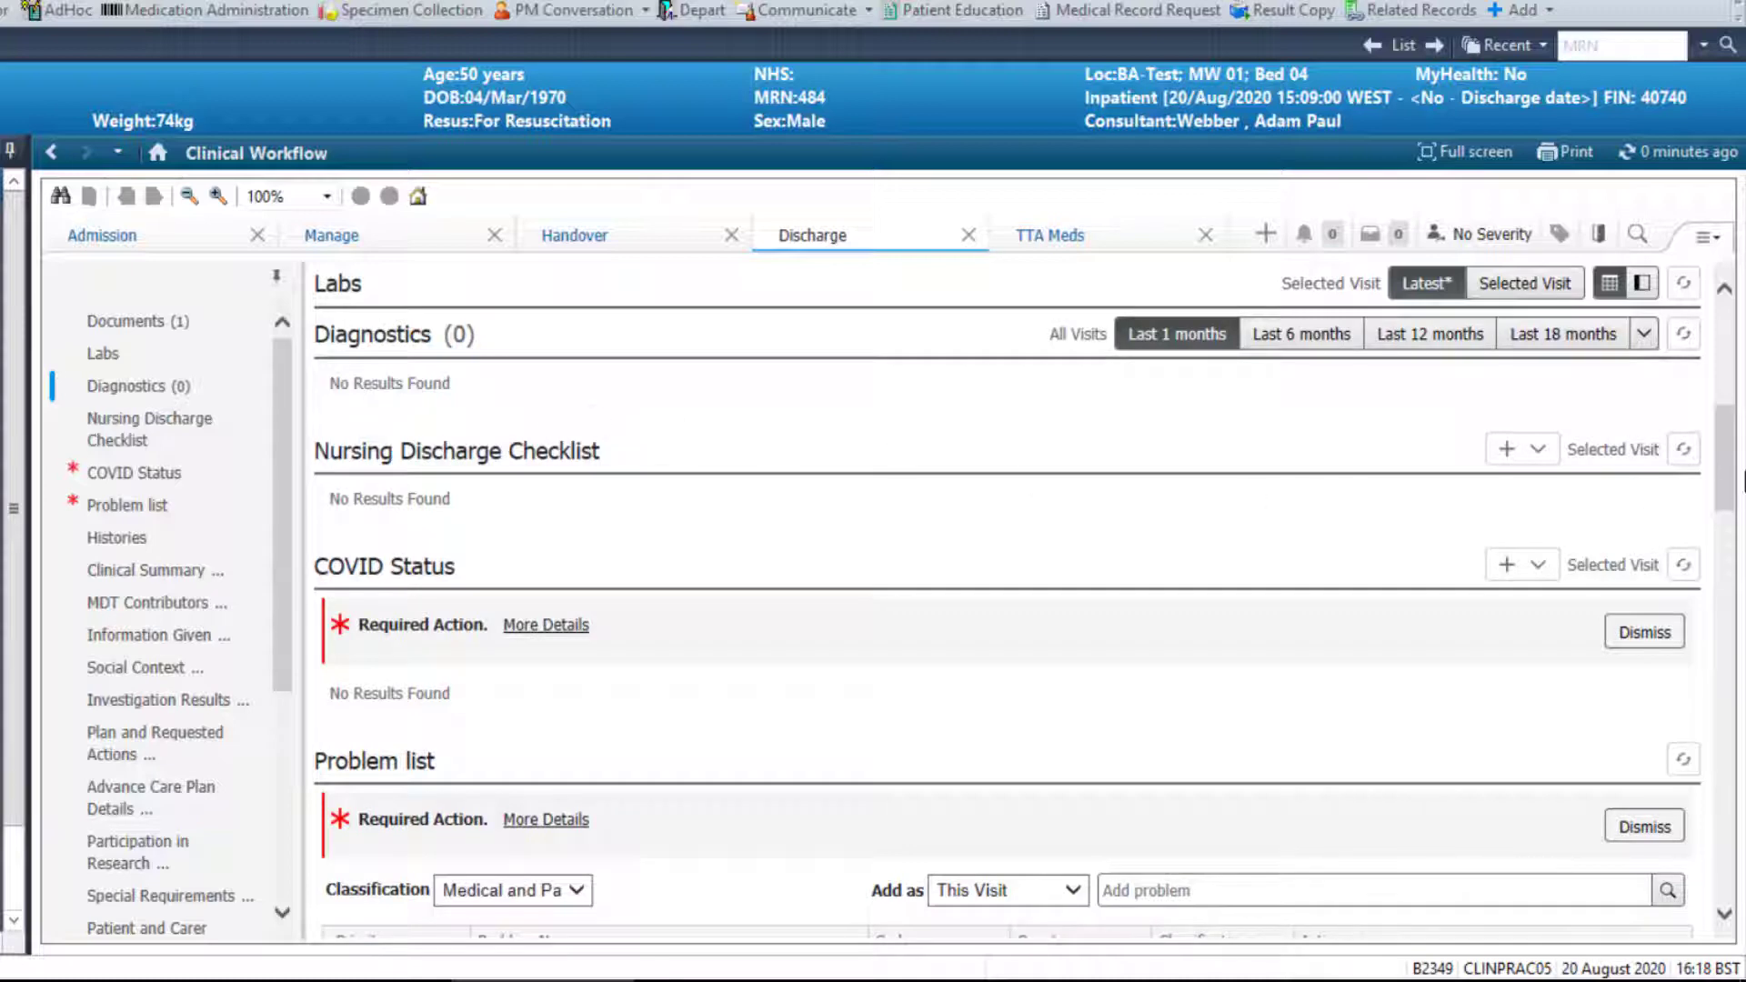
{"action": "left_click_drag", "start_coordinate": [1730, 461], "coordinate": [1736, 500]}
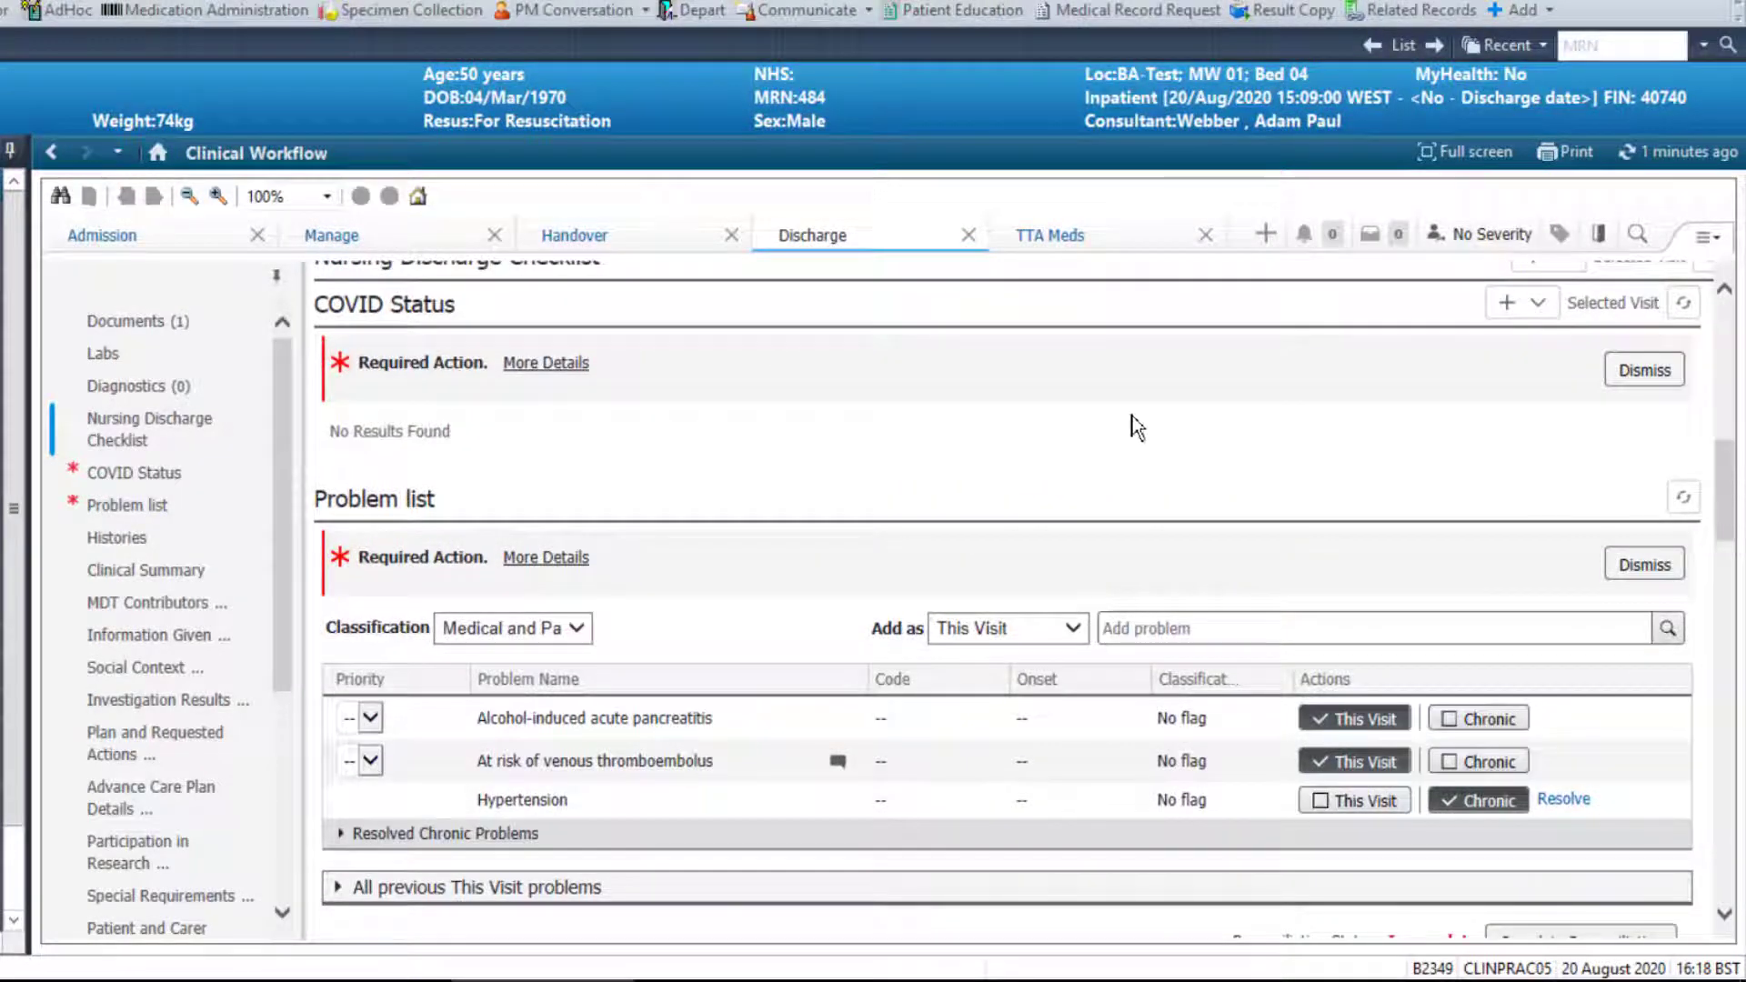
{"action": "left_click", "coordinate": [550, 364]}
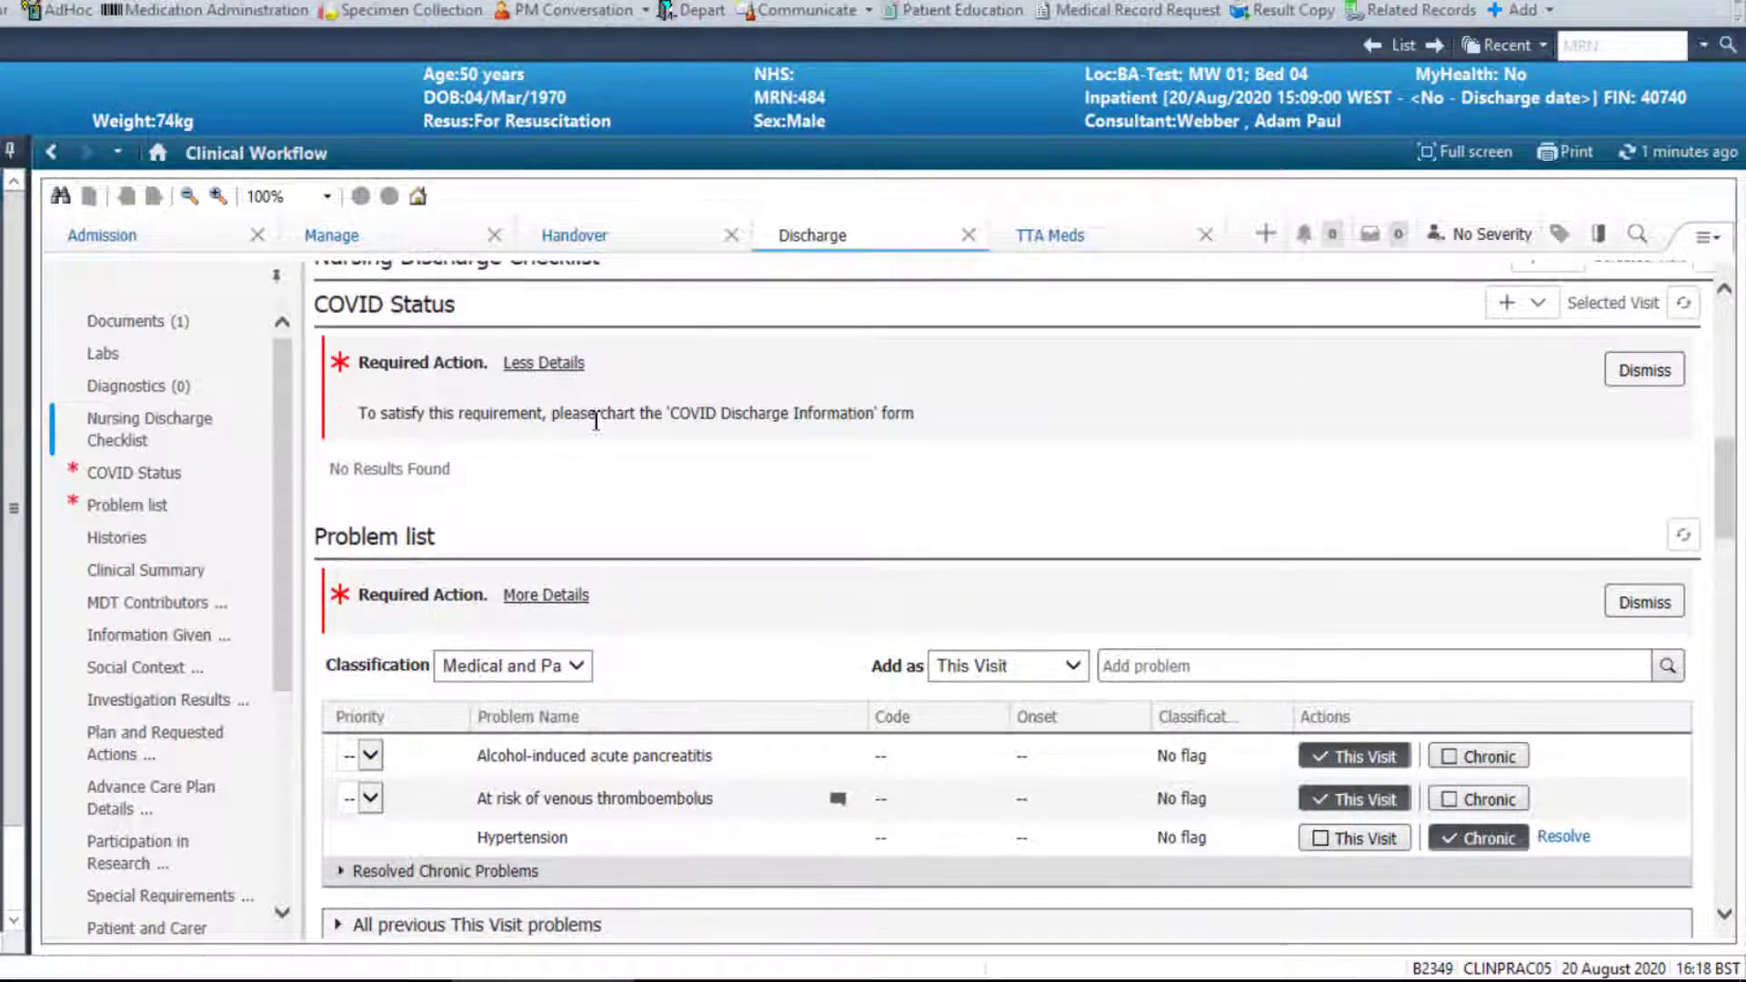
{"action": "left_click", "coordinate": [1538, 302]}
{"action": "left_click", "coordinate": [1527, 368]}
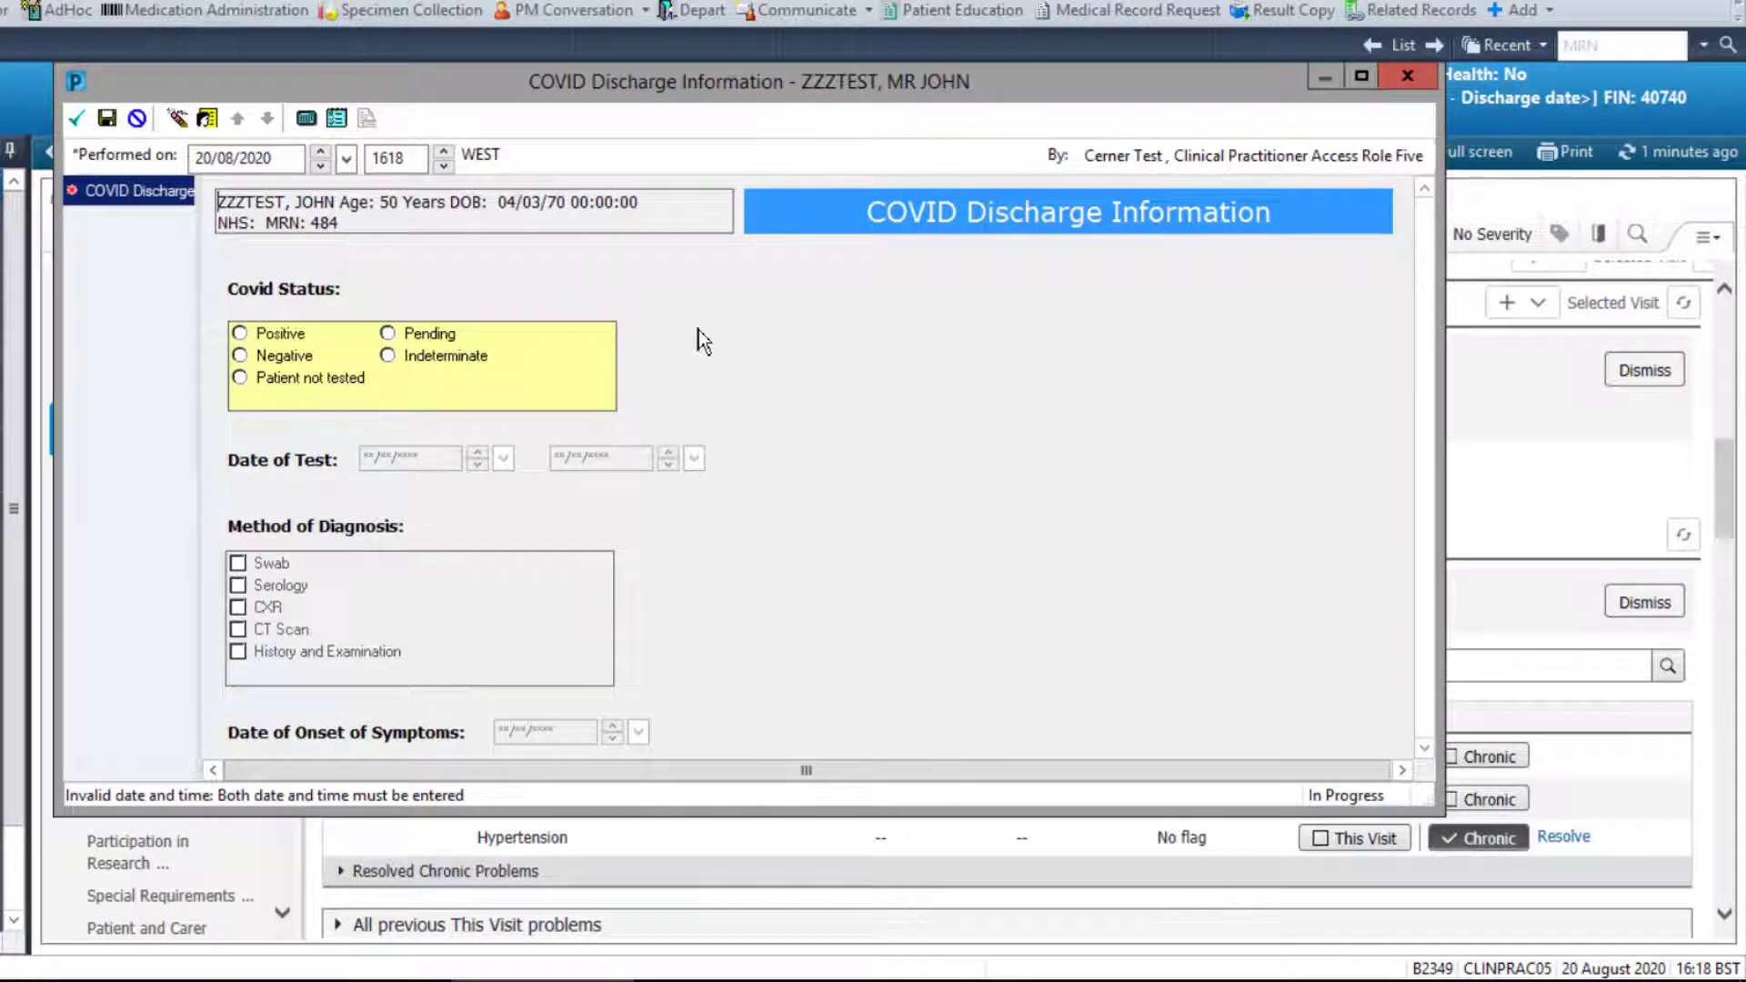
Record the COVID status as Negative with test date 20/08/2020 and sign the form
{"action": "left_click", "coordinate": [307, 357]}
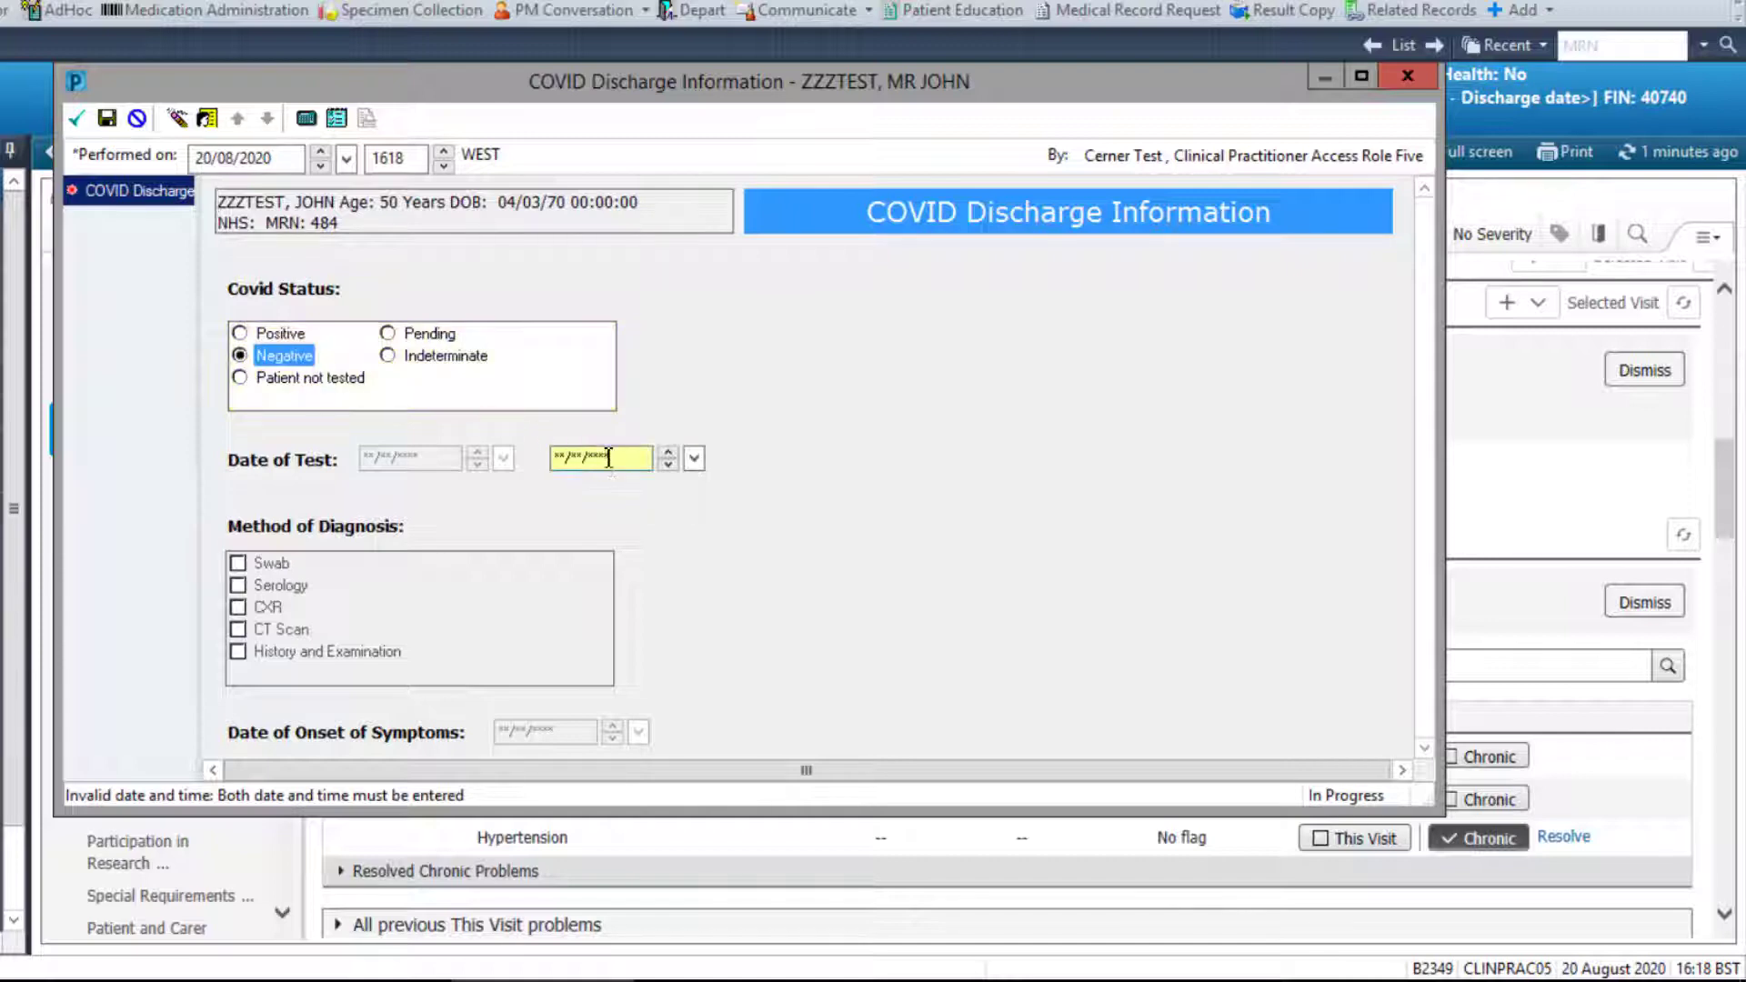
{"action": "key", "text": "t"}
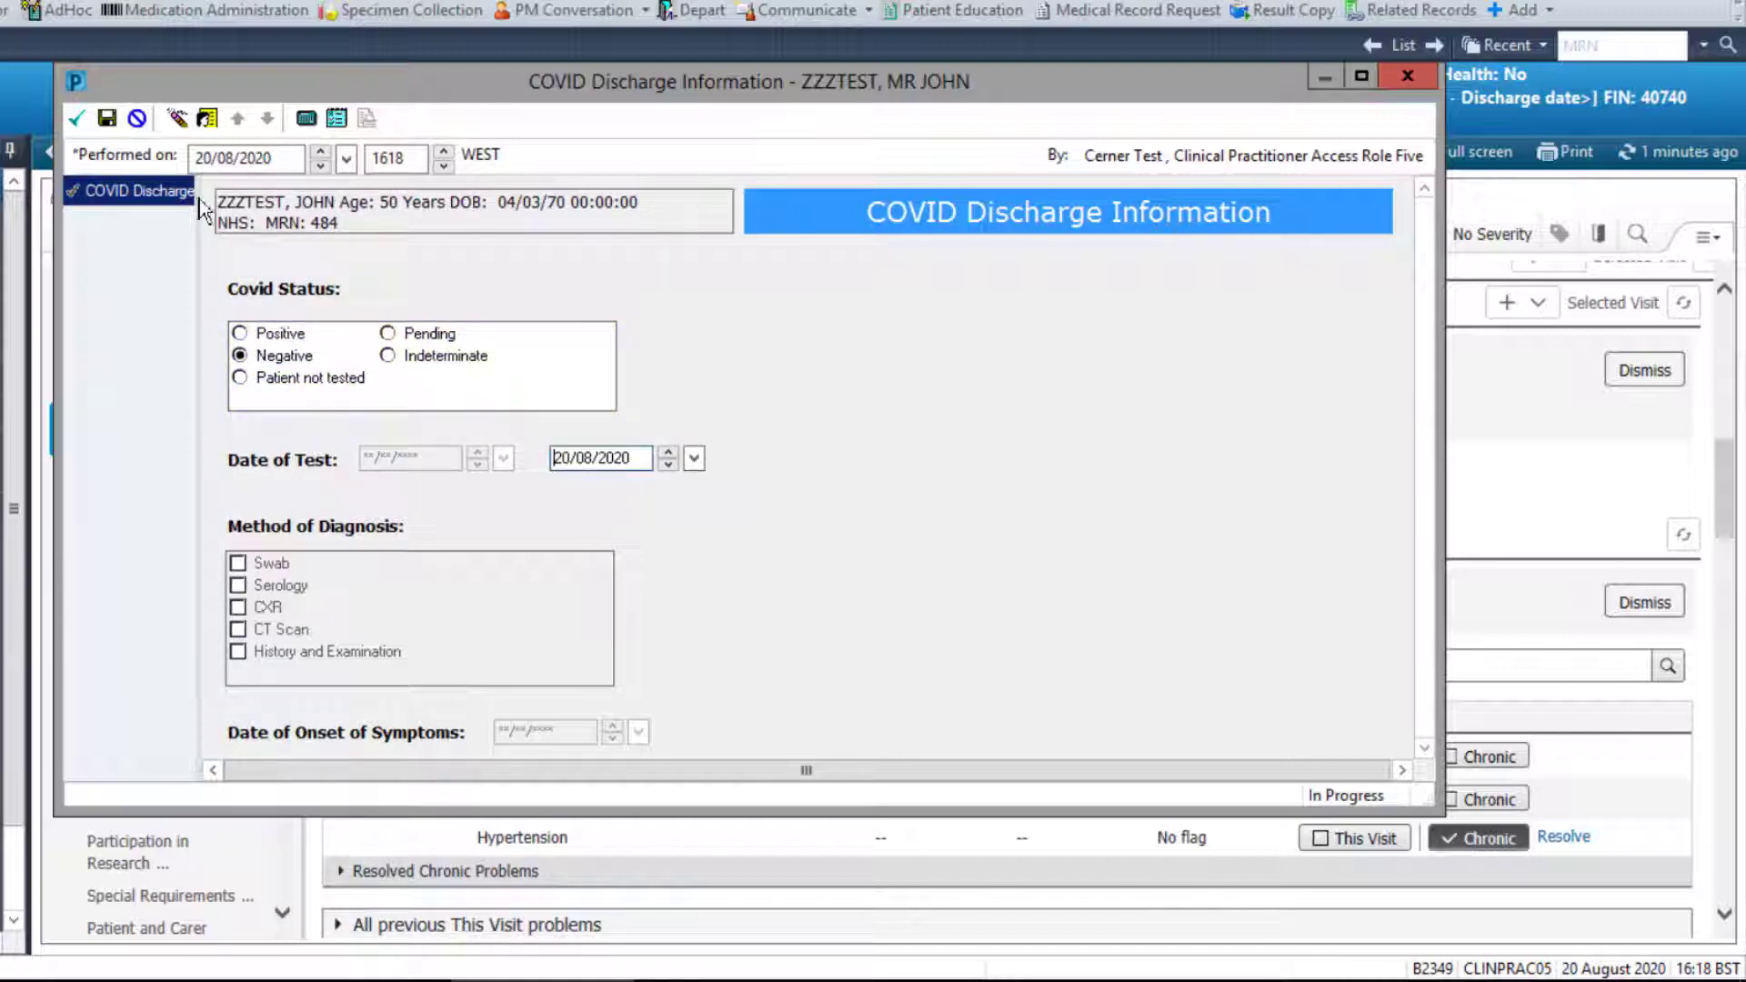
{"action": "left_click", "coordinate": [78, 119]}
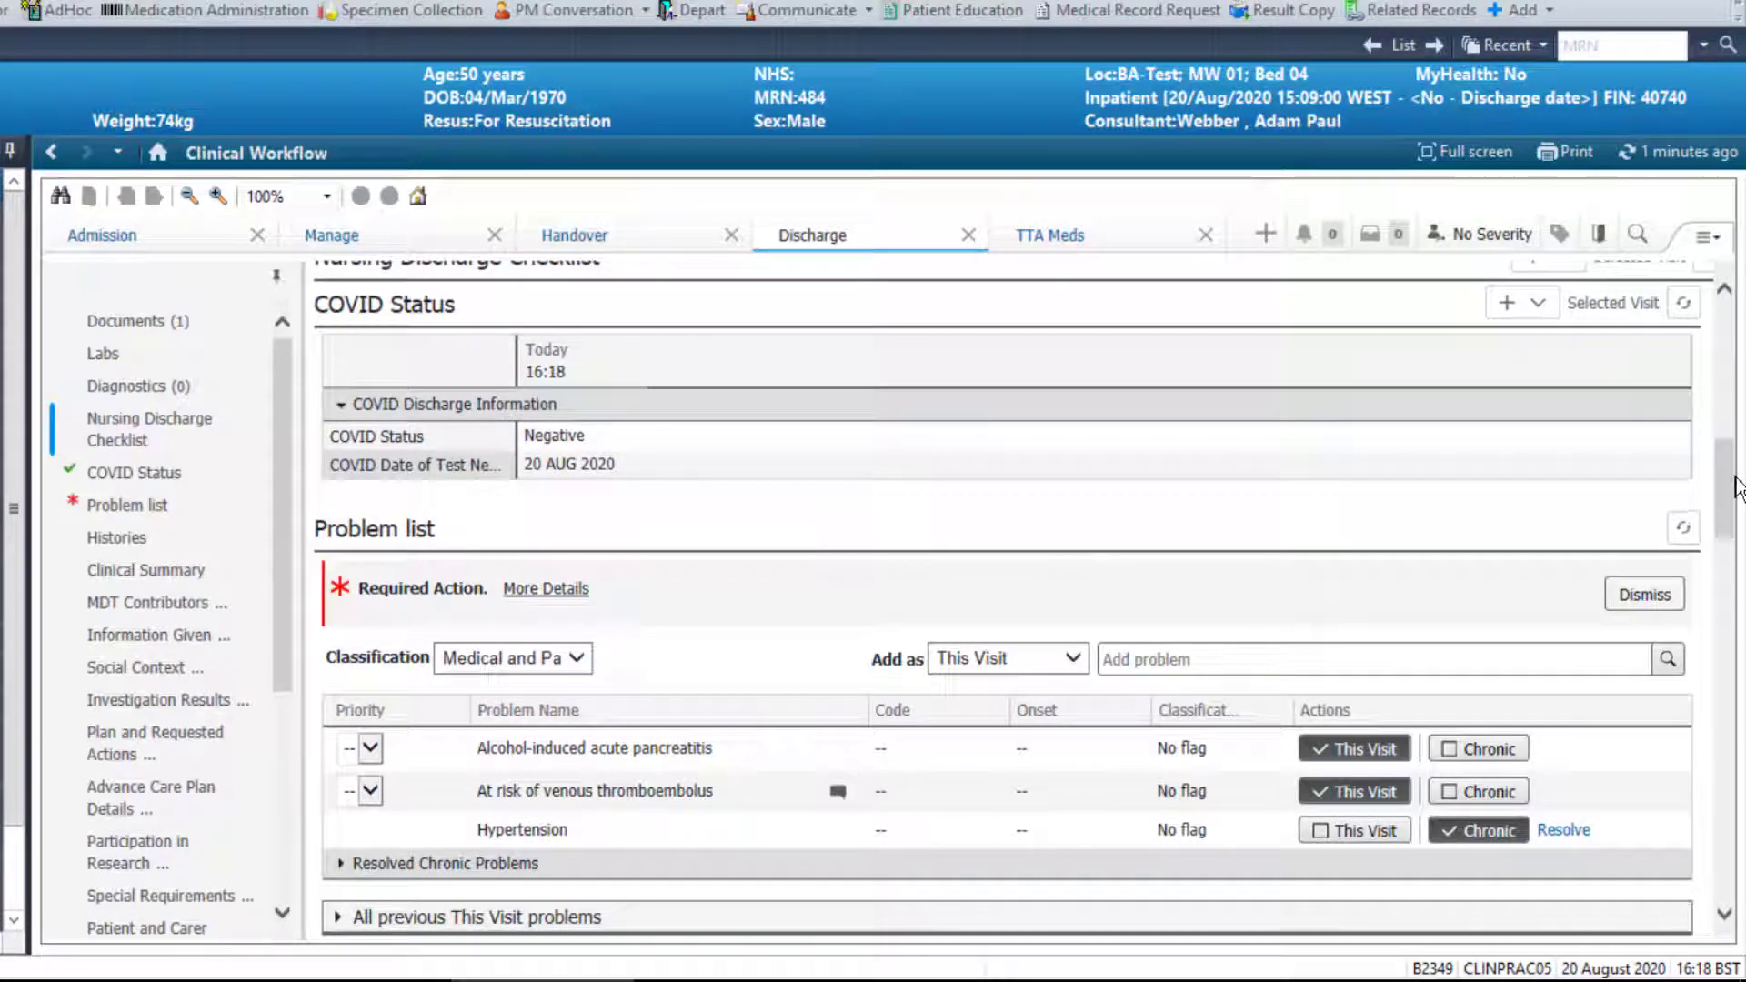
Show the details of the Problem list's required action
{"action": "scroll", "coordinate": [1735, 486], "scroll_direction": "down", "scroll_amount": 3}
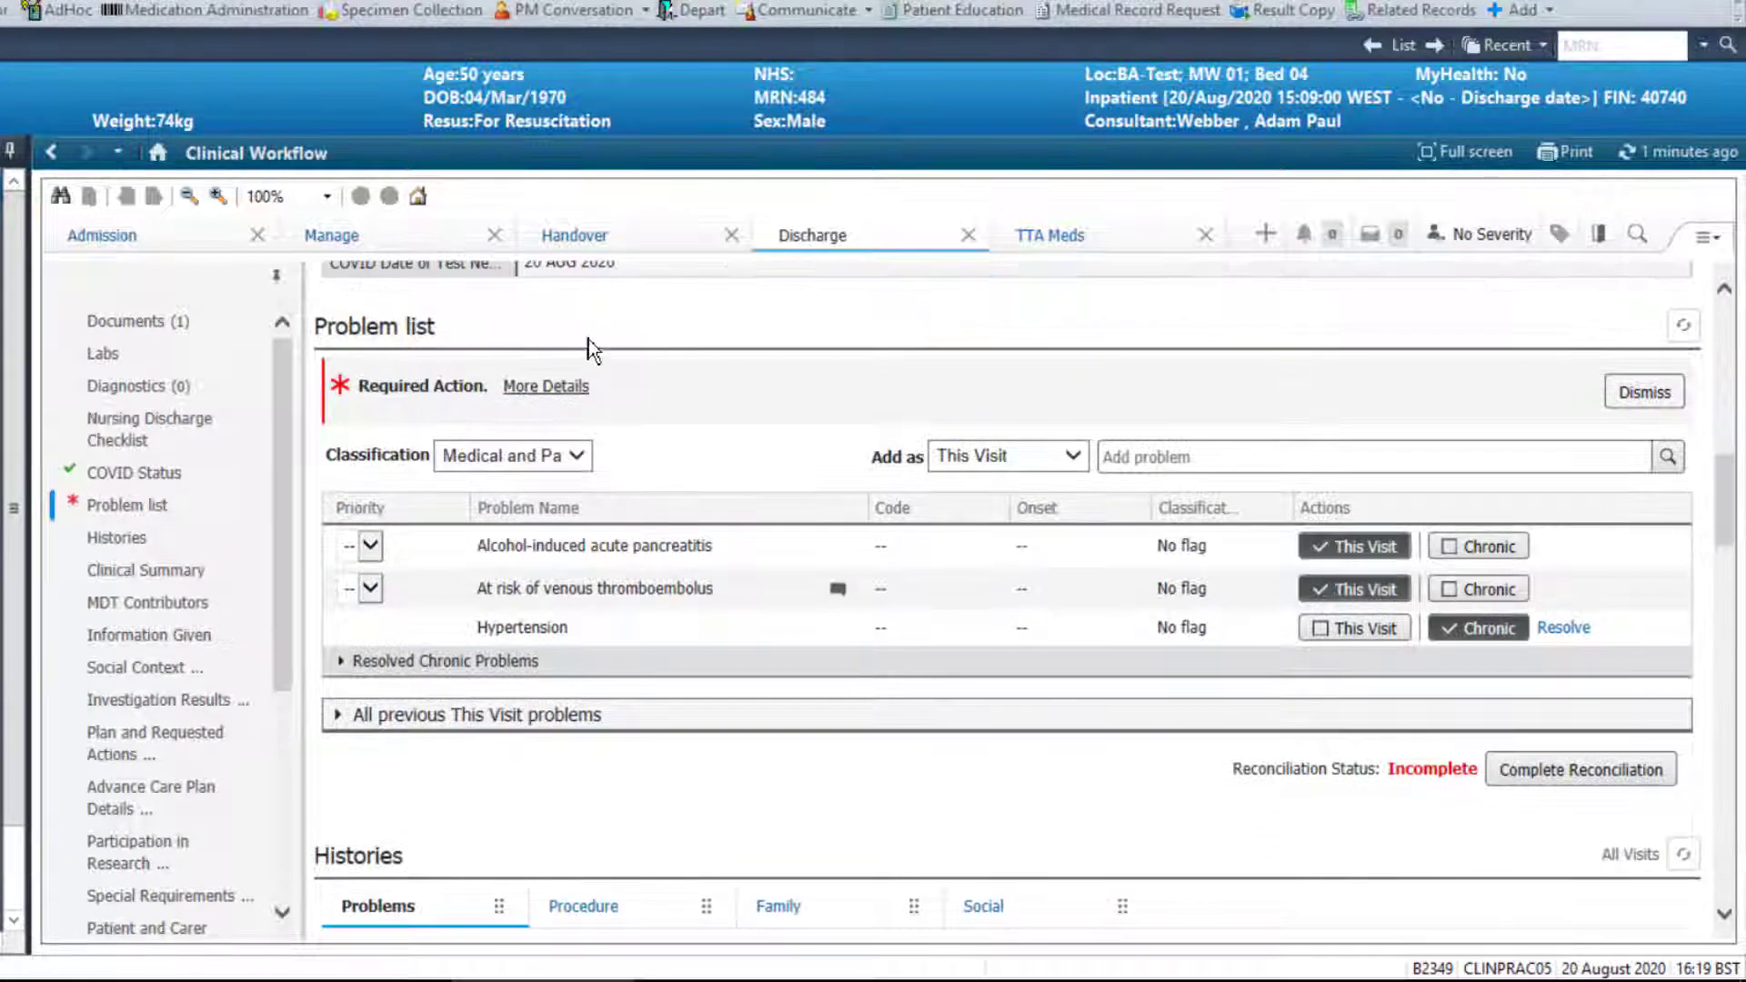
{"action": "left_click", "coordinate": [537, 387]}
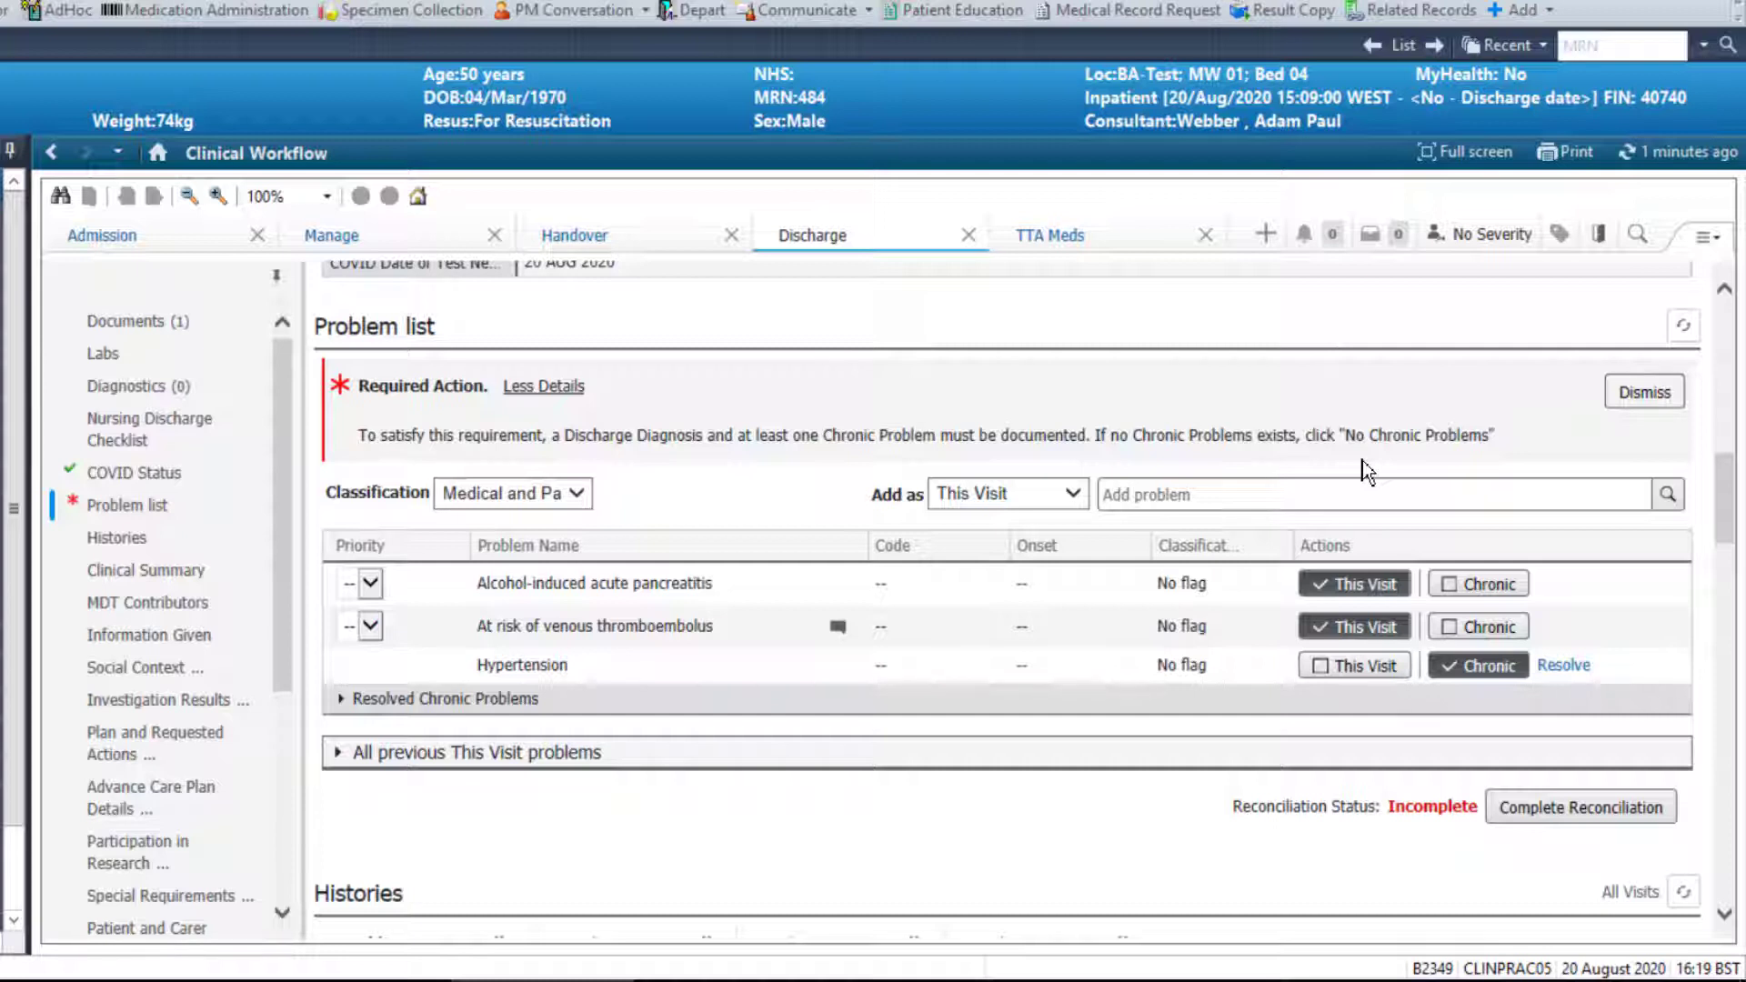
{"action": "left_click", "coordinate": [1292, 482]}
{"action": "type", "text": "pancrea"}
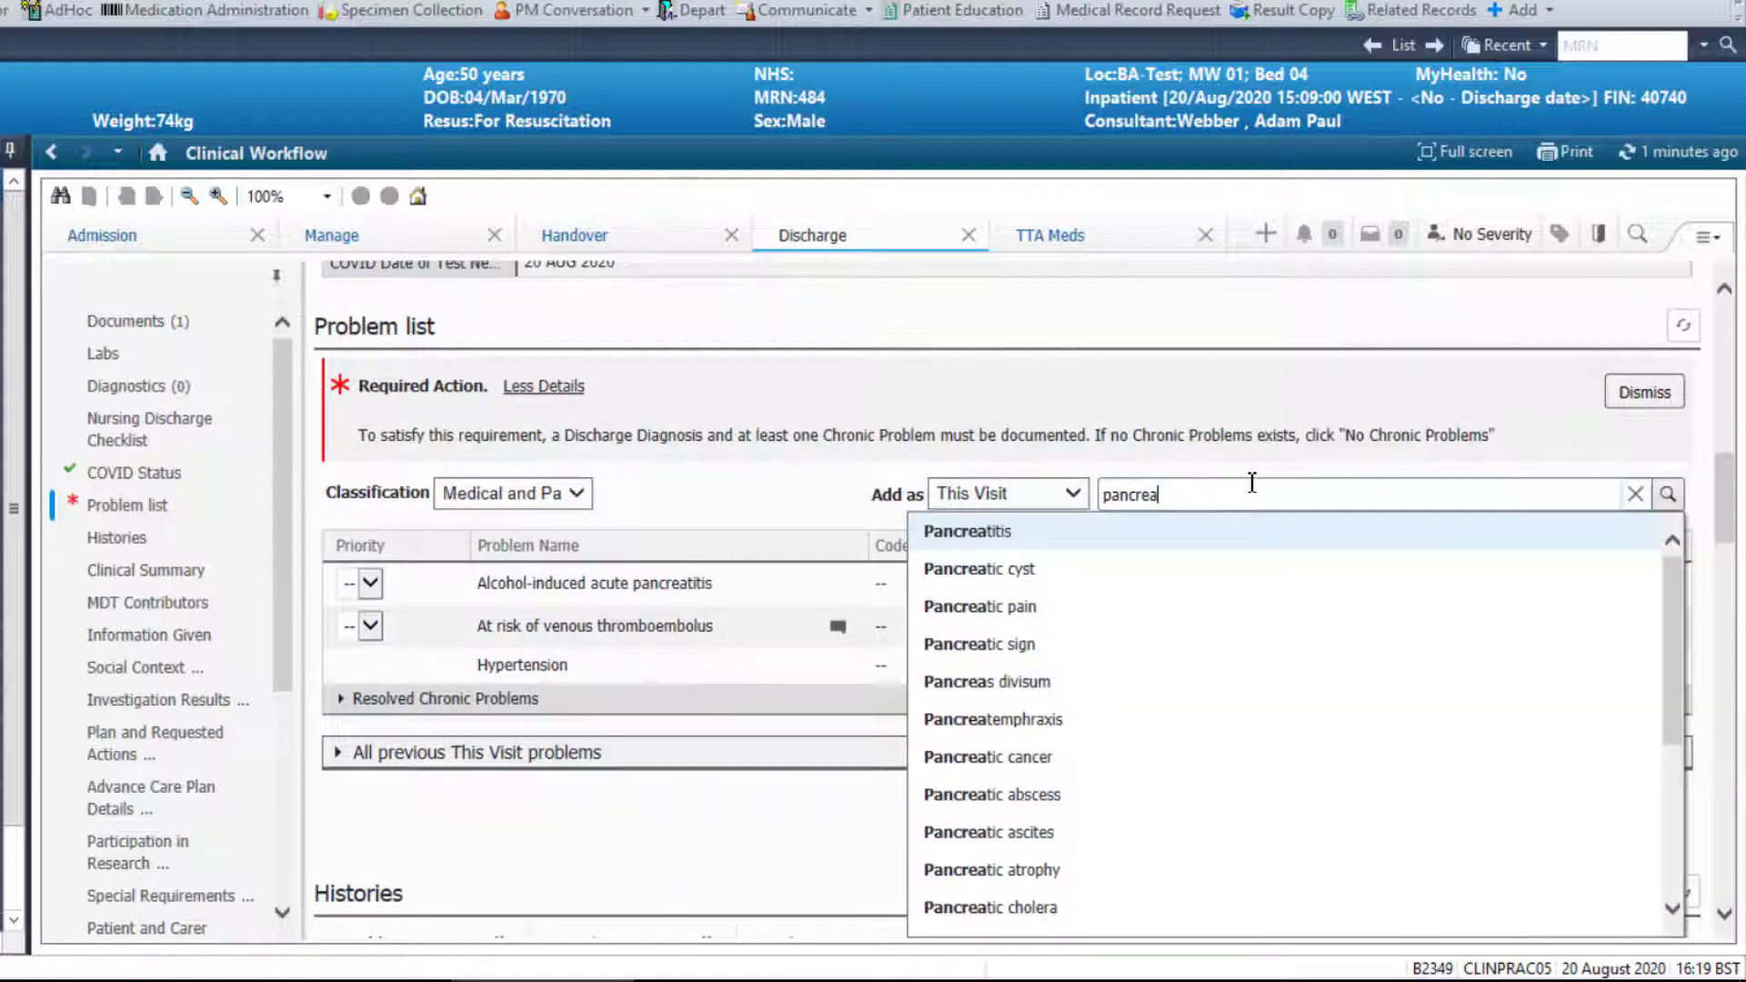
{"action": "left_click", "coordinate": [1638, 499]}
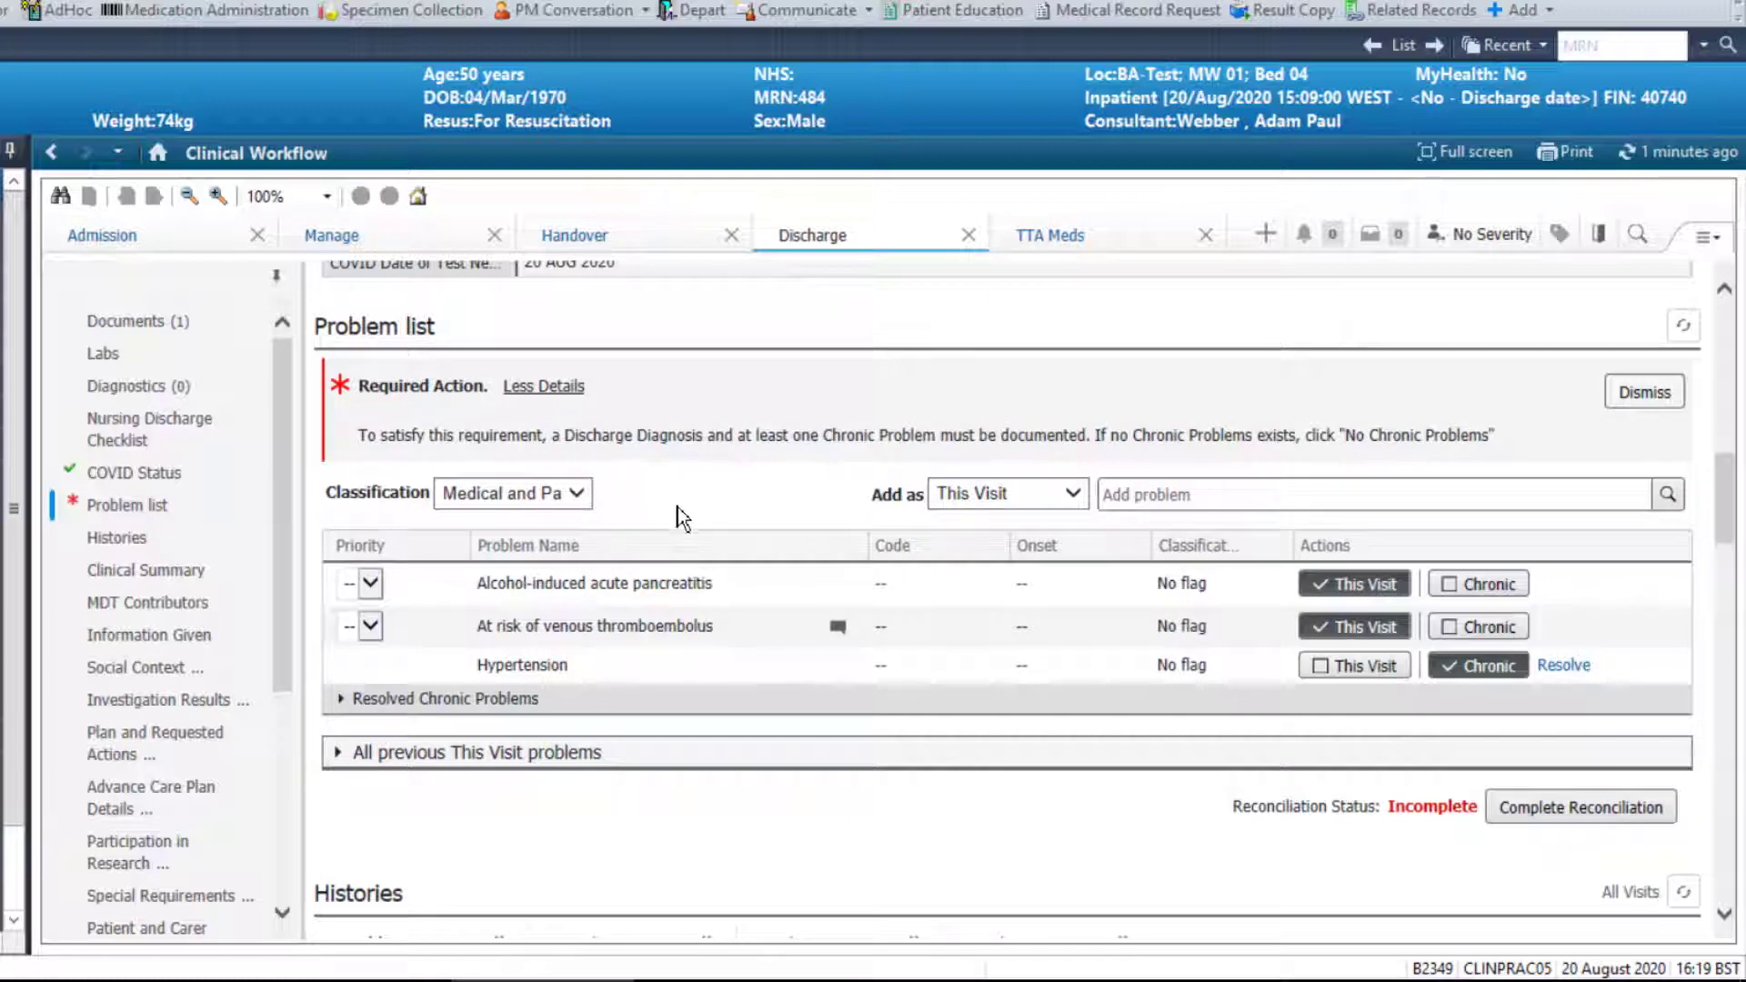
Modify the Alcohol-induced acute pancreatitis diagnosis in the Problem list, setting its type to Discharge
{"action": "left_click", "coordinate": [677, 589]}
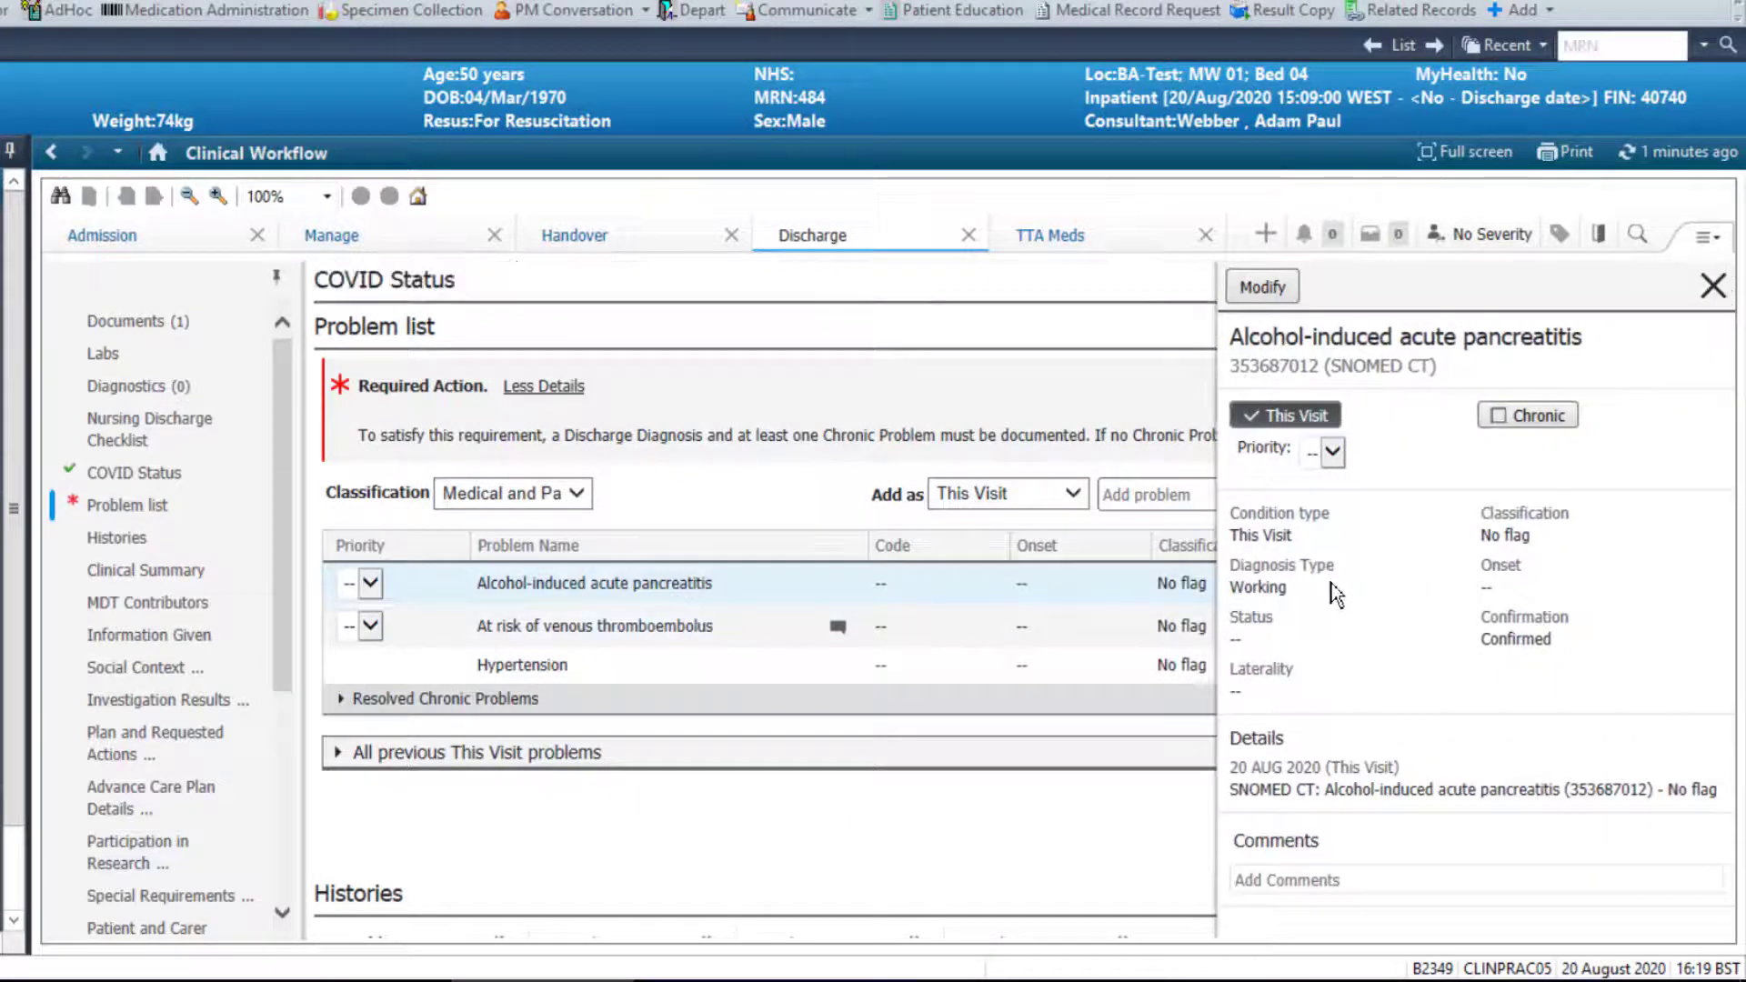
{"action": "left_click", "coordinate": [1262, 289]}
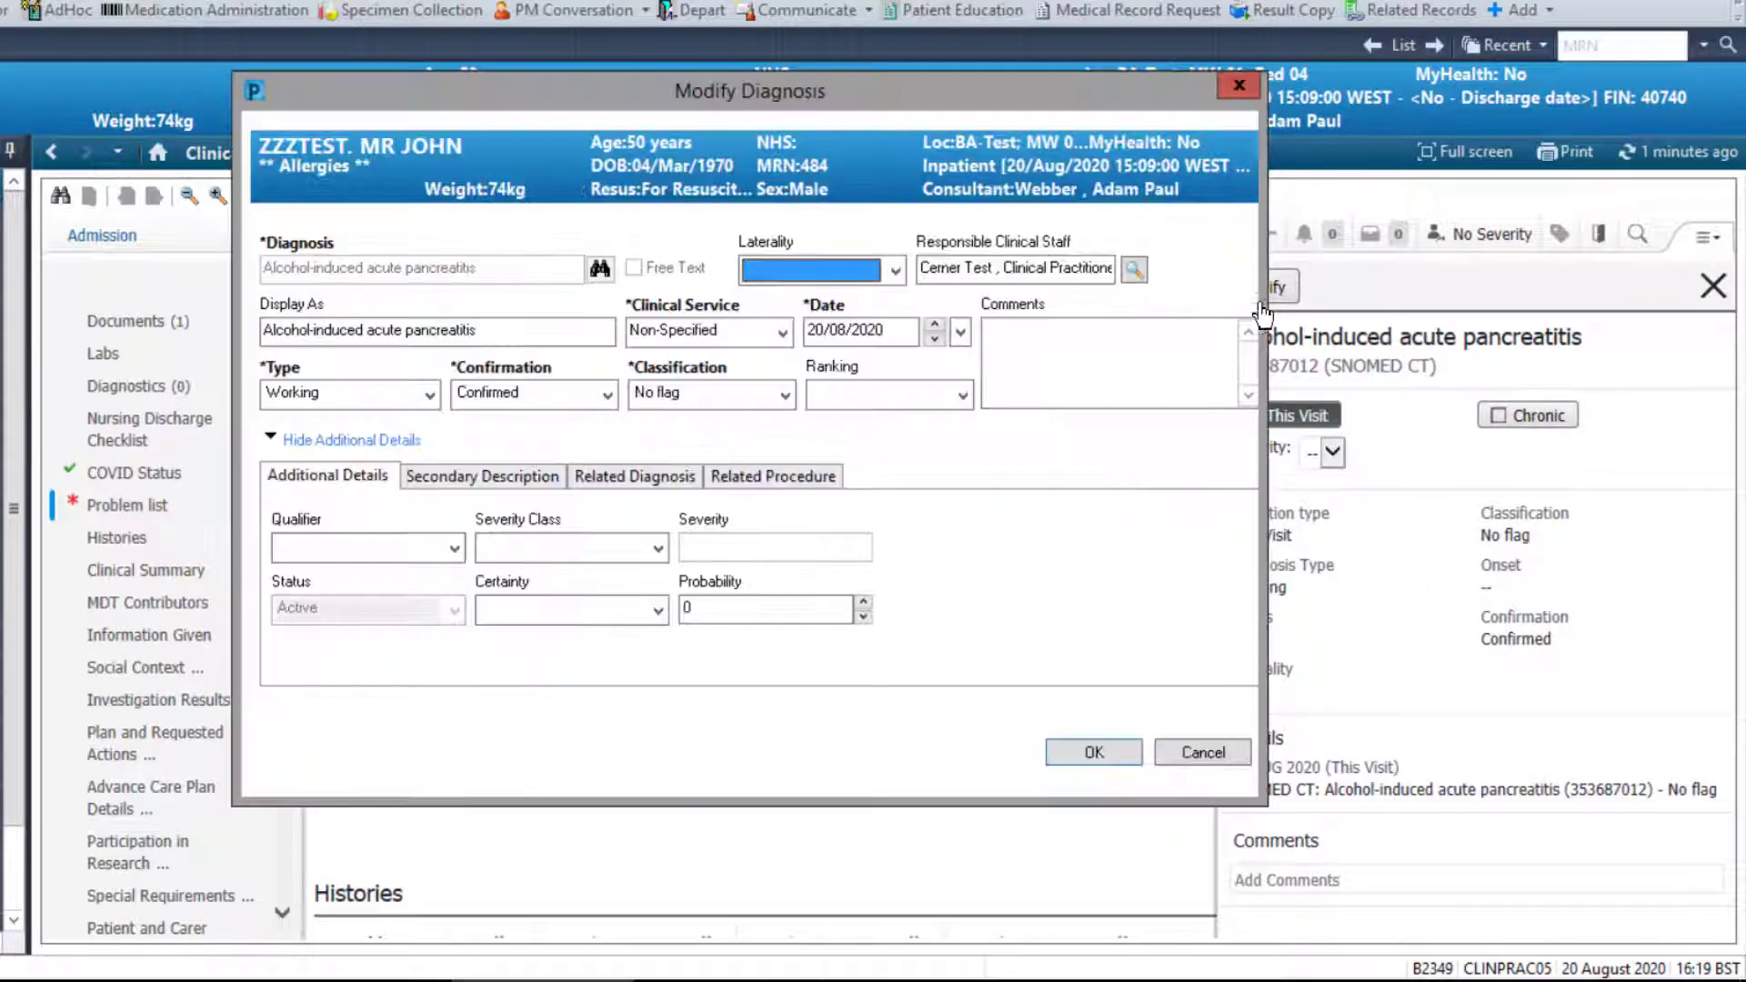
{"action": "left_click", "coordinate": [428, 397]}
{"action": "left_click", "coordinate": [397, 443]}
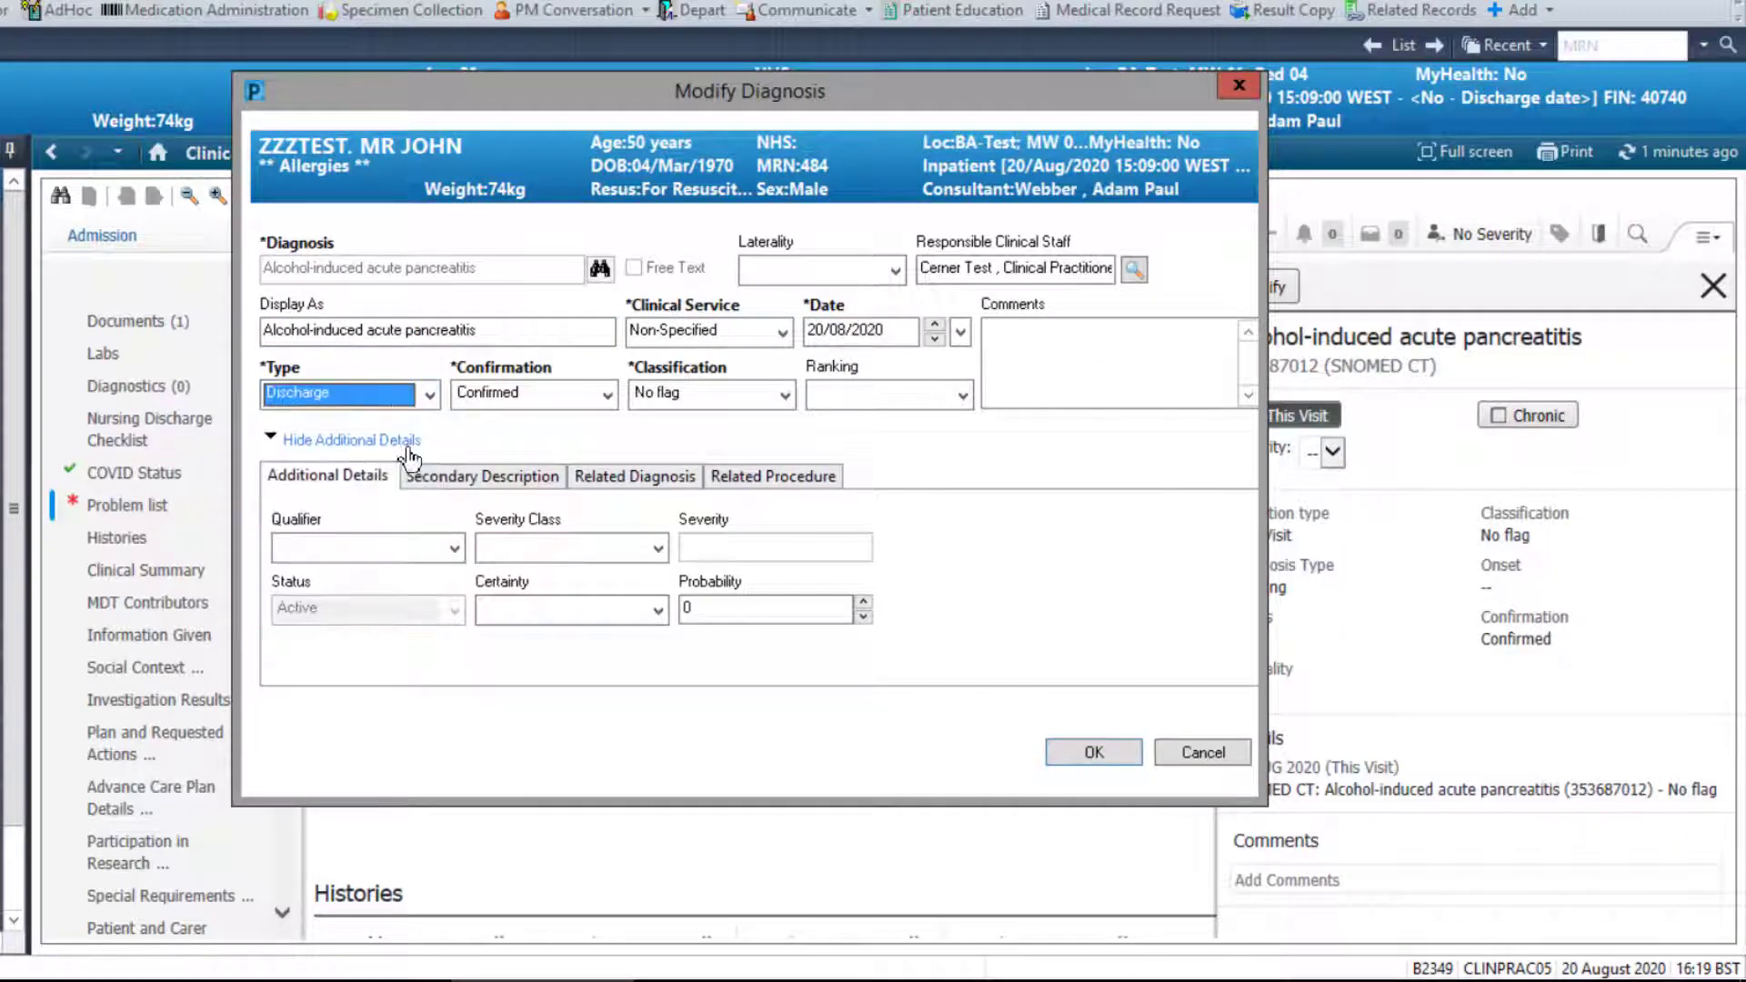
{"action": "left_click", "coordinate": [1110, 753]}
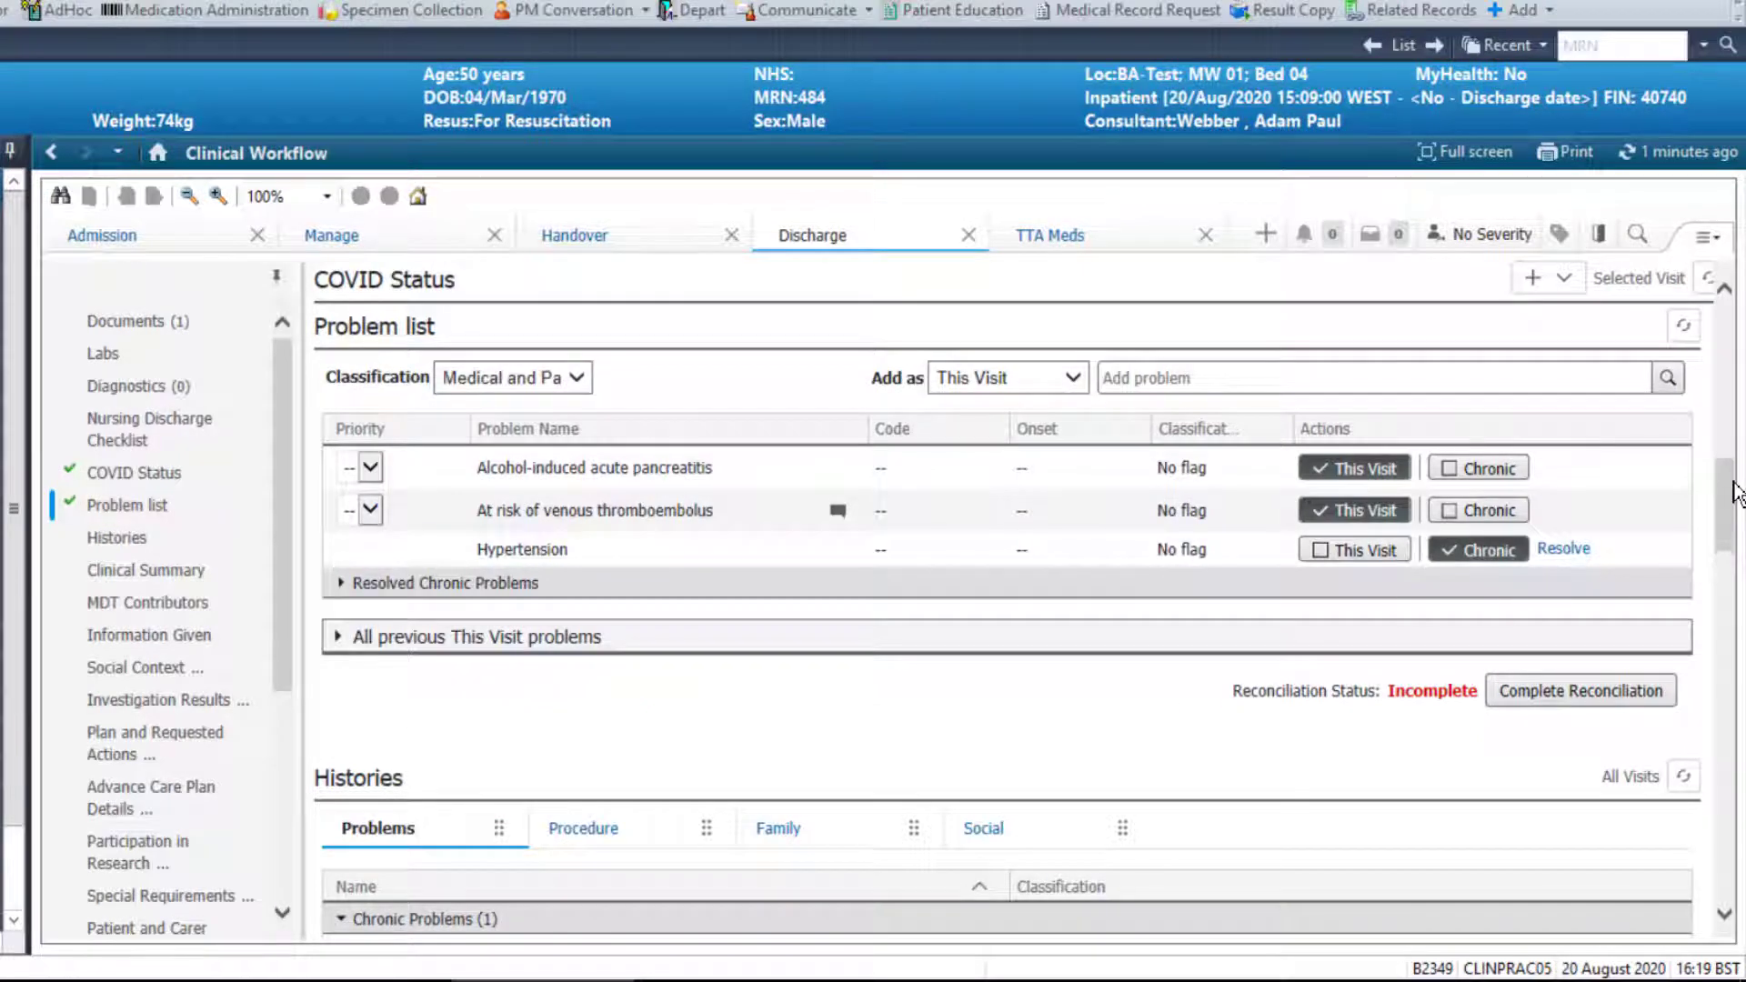
Review the patient's Procedure, Family and Social histories in the Histories section
{"action": "scroll", "coordinate": [1737, 493], "scroll_direction": "down", "scroll_amount": 5}
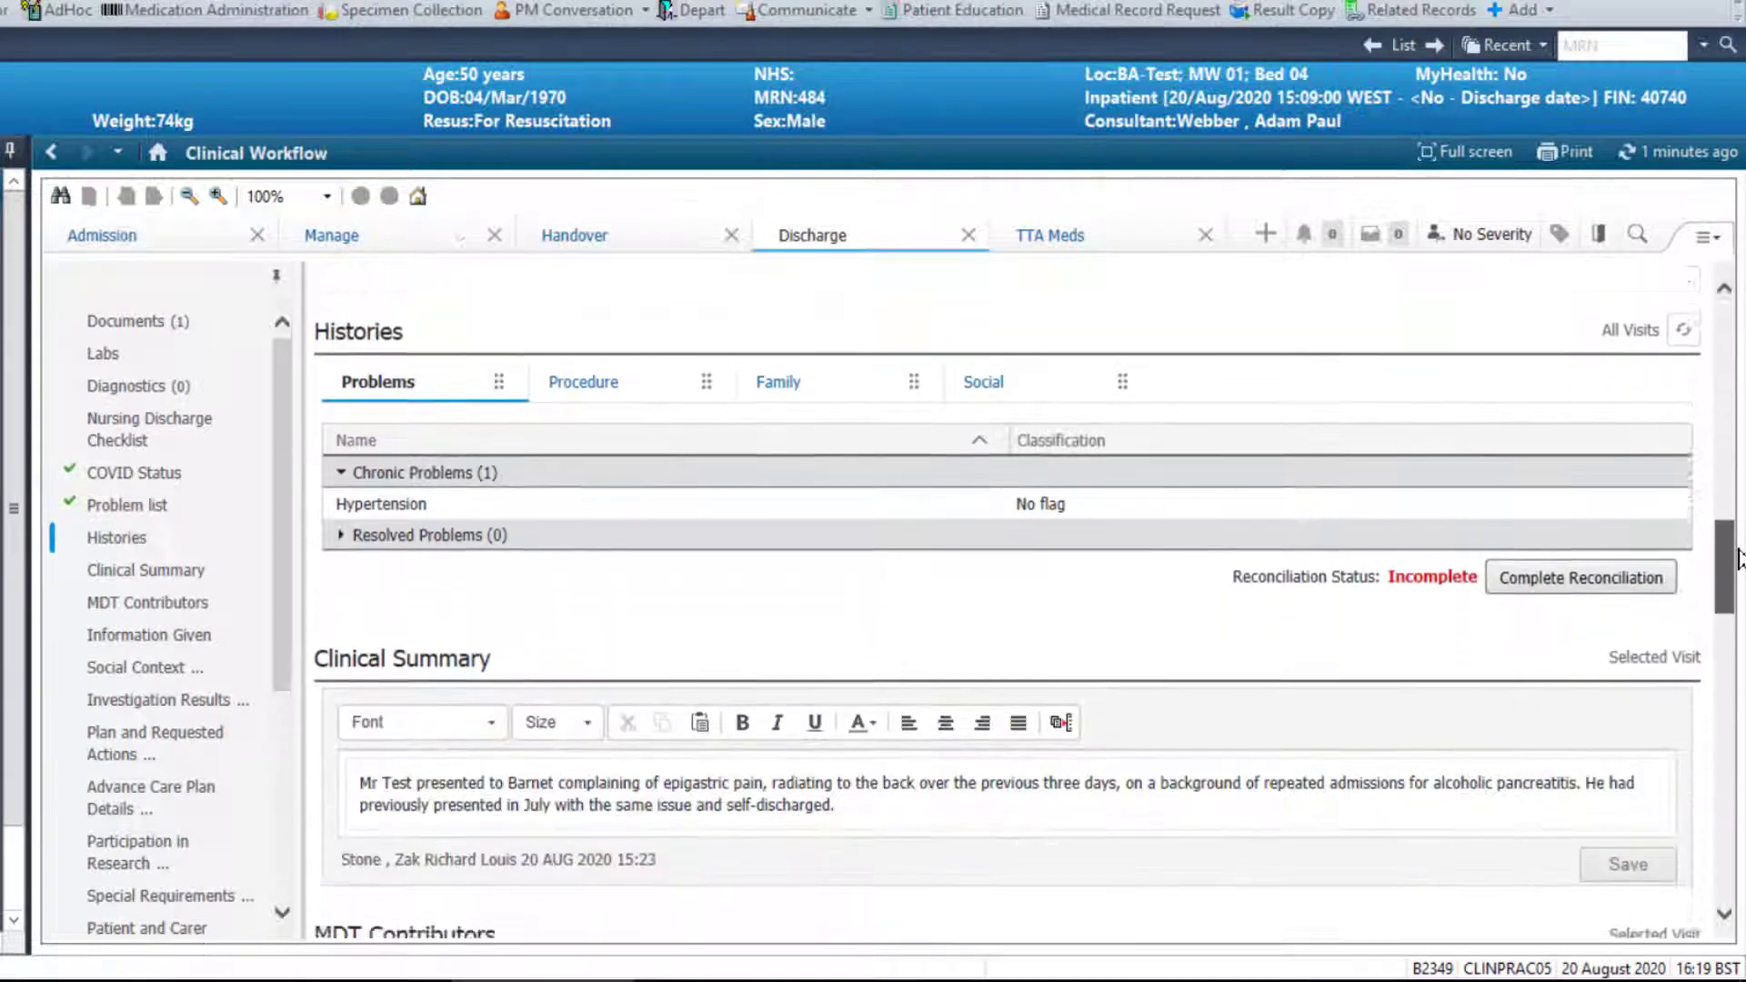
{"action": "left_click", "coordinate": [634, 360]}
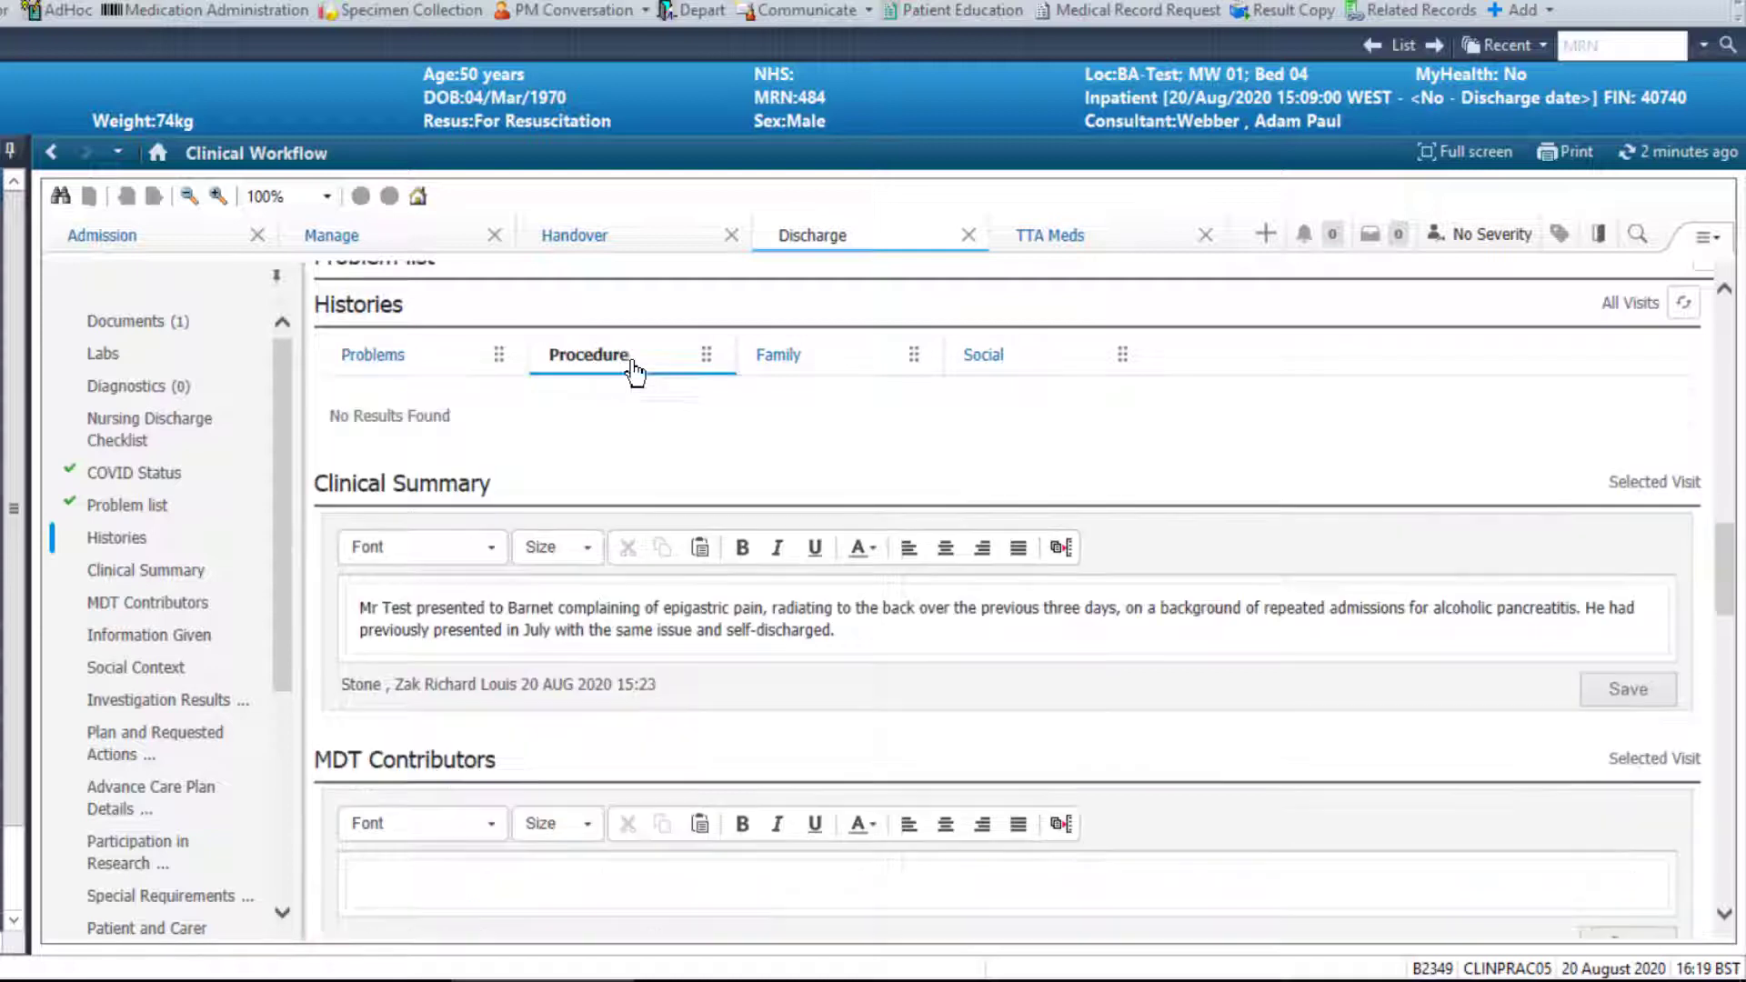
{"action": "left_click", "coordinate": [789, 355]}
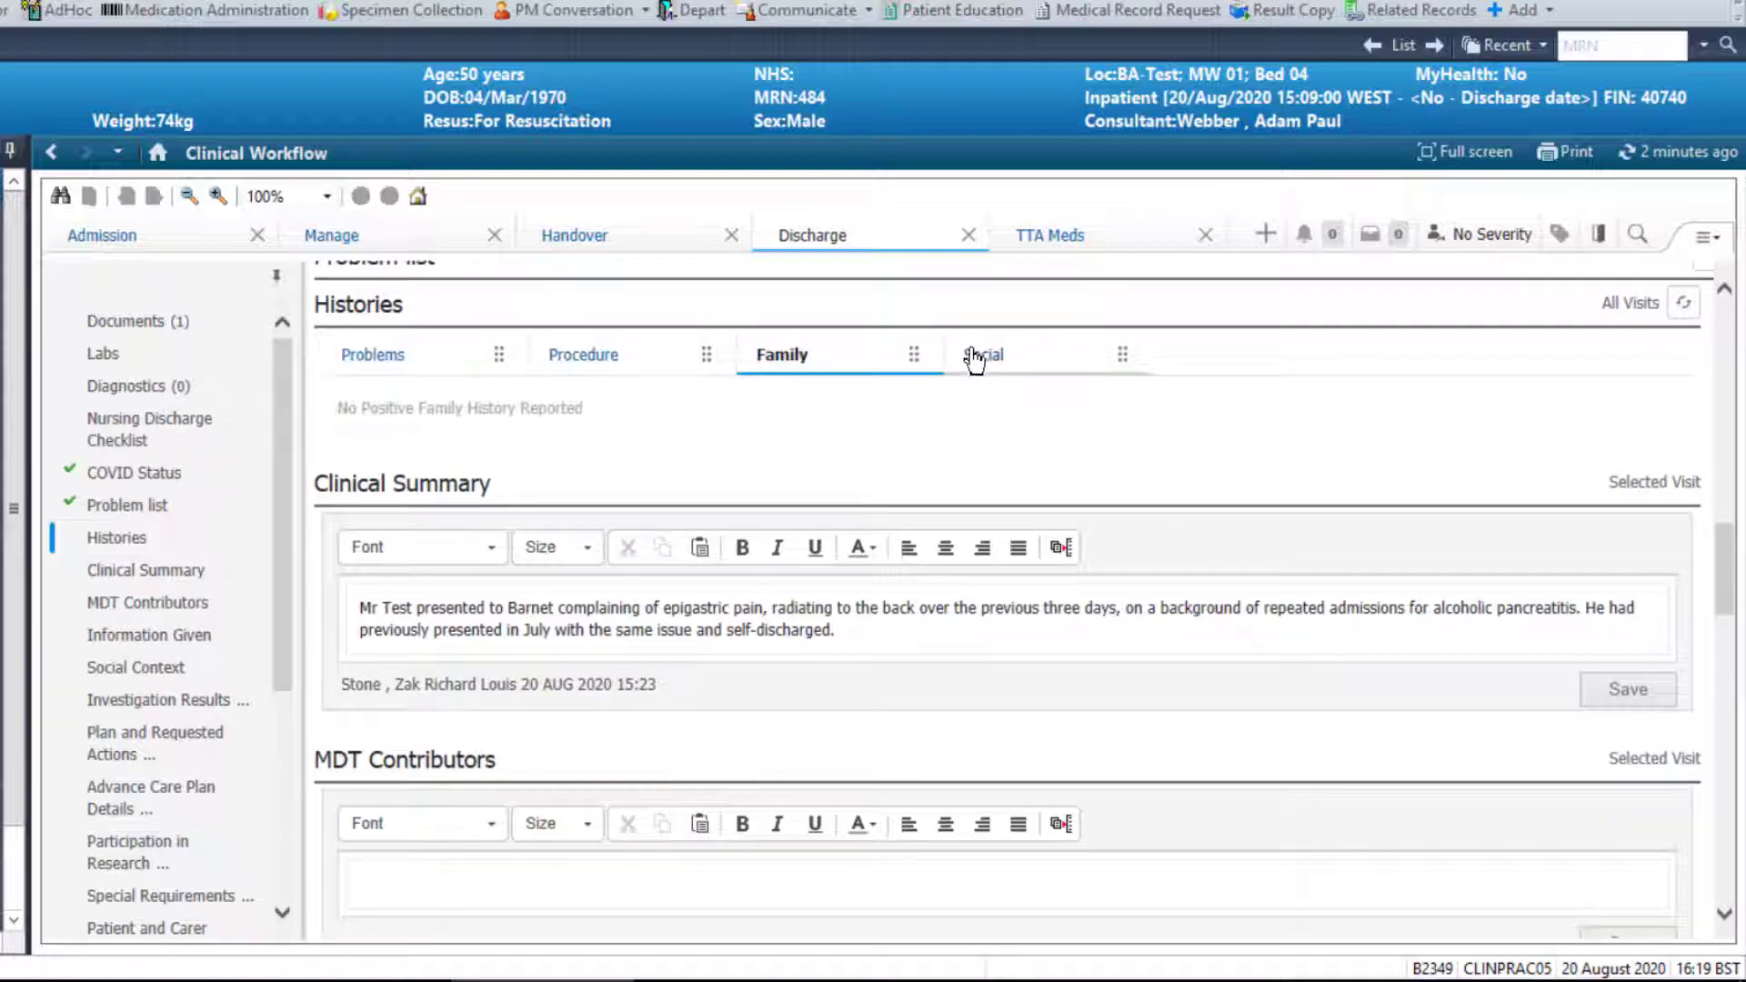
{"action": "left_click", "coordinate": [1000, 356]}
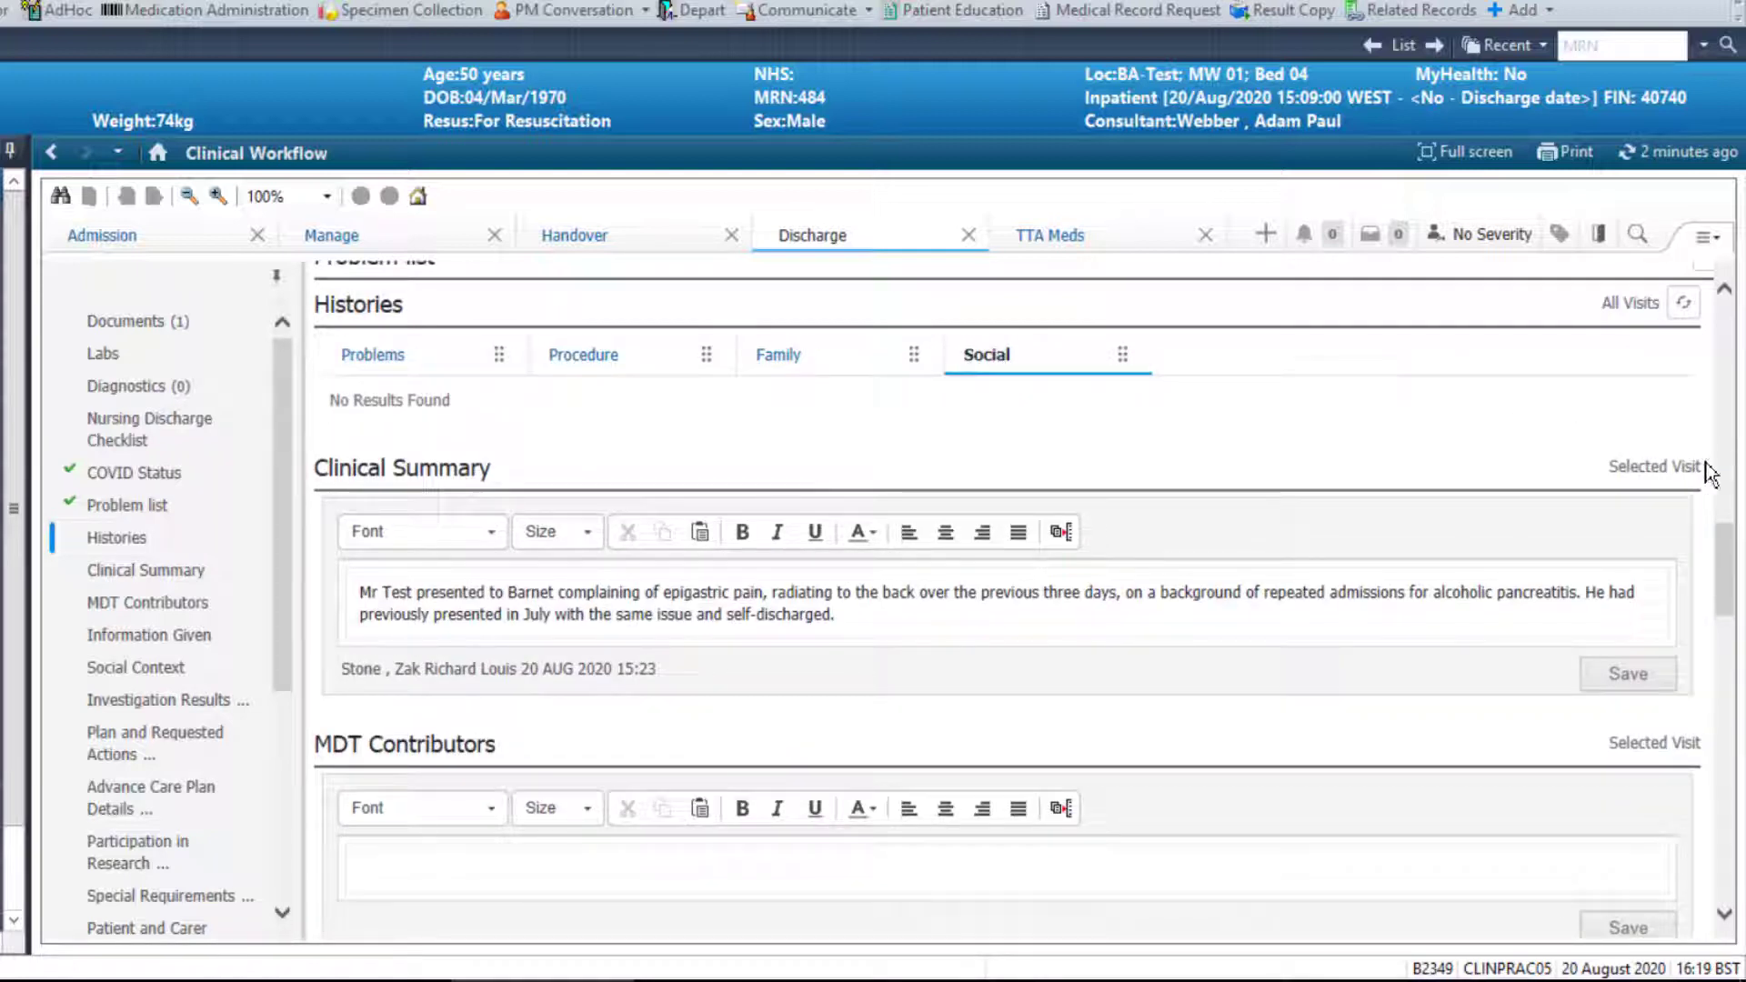
Paste the treatment, ramipril and omeprazole changes and fitness-for-discharge text below the existing Clinical Summary paragraph, and save it
{"action": "scroll", "coordinate": [1729, 545], "scroll_direction": "down", "scroll_amount": 3}
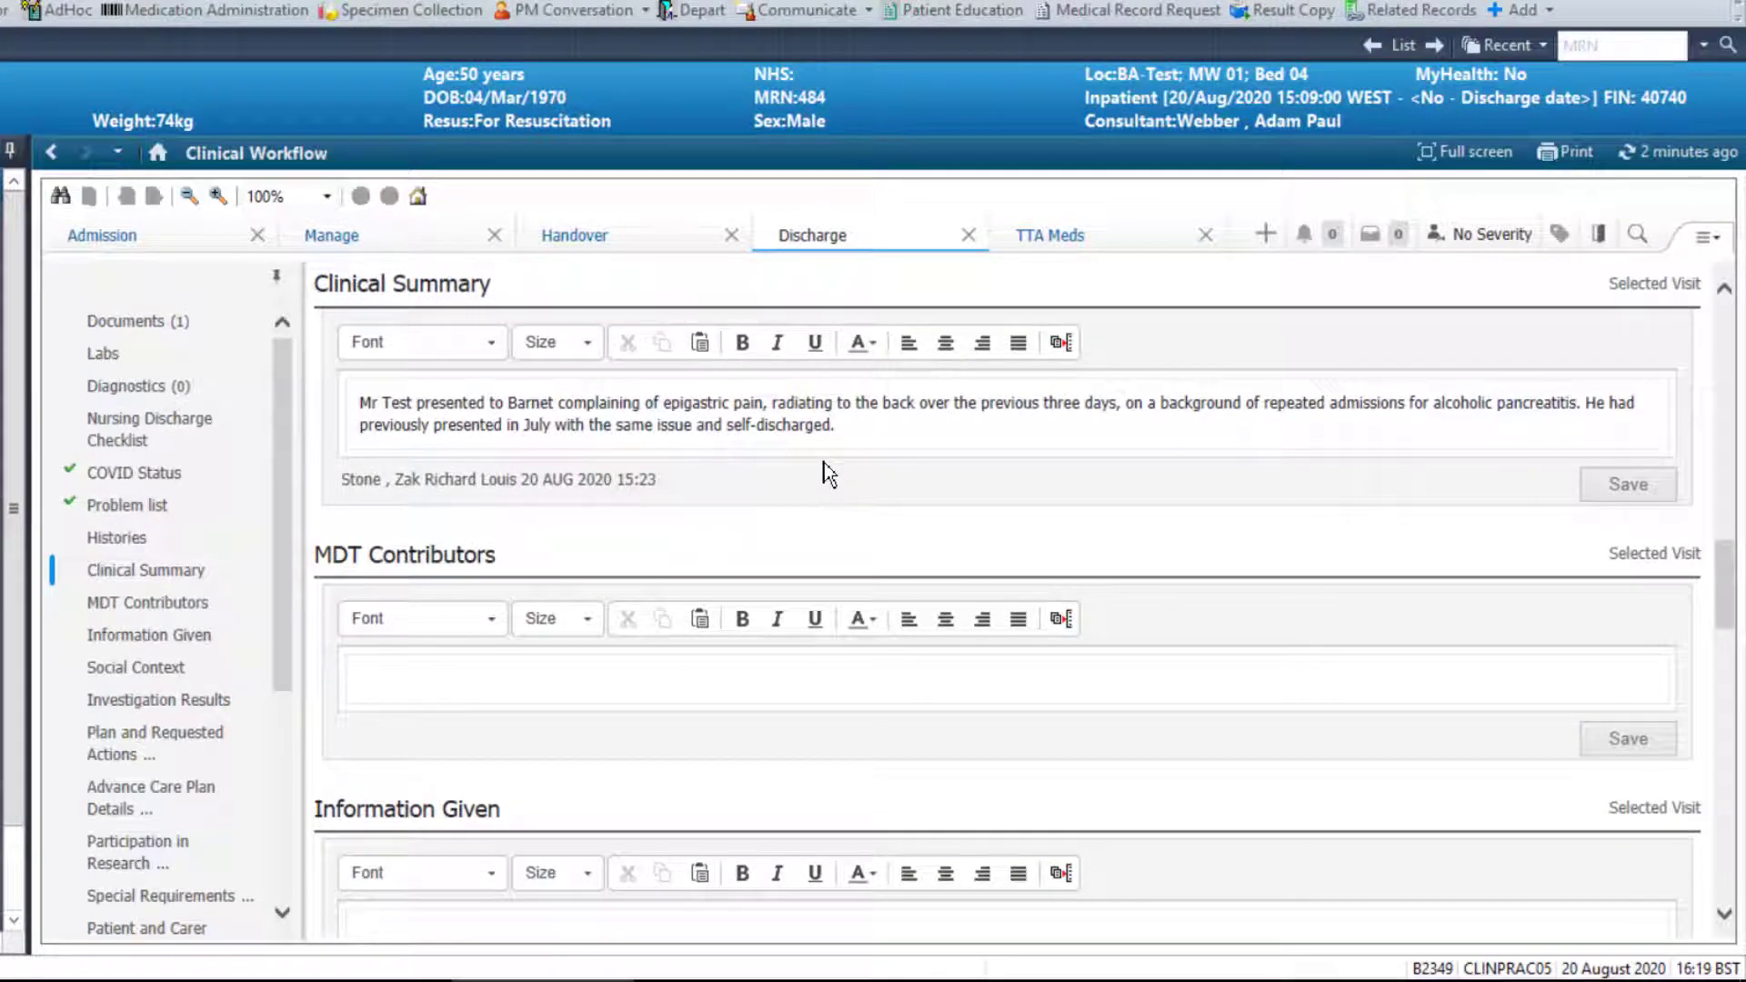
{"action": "left_click", "coordinate": [856, 427]}
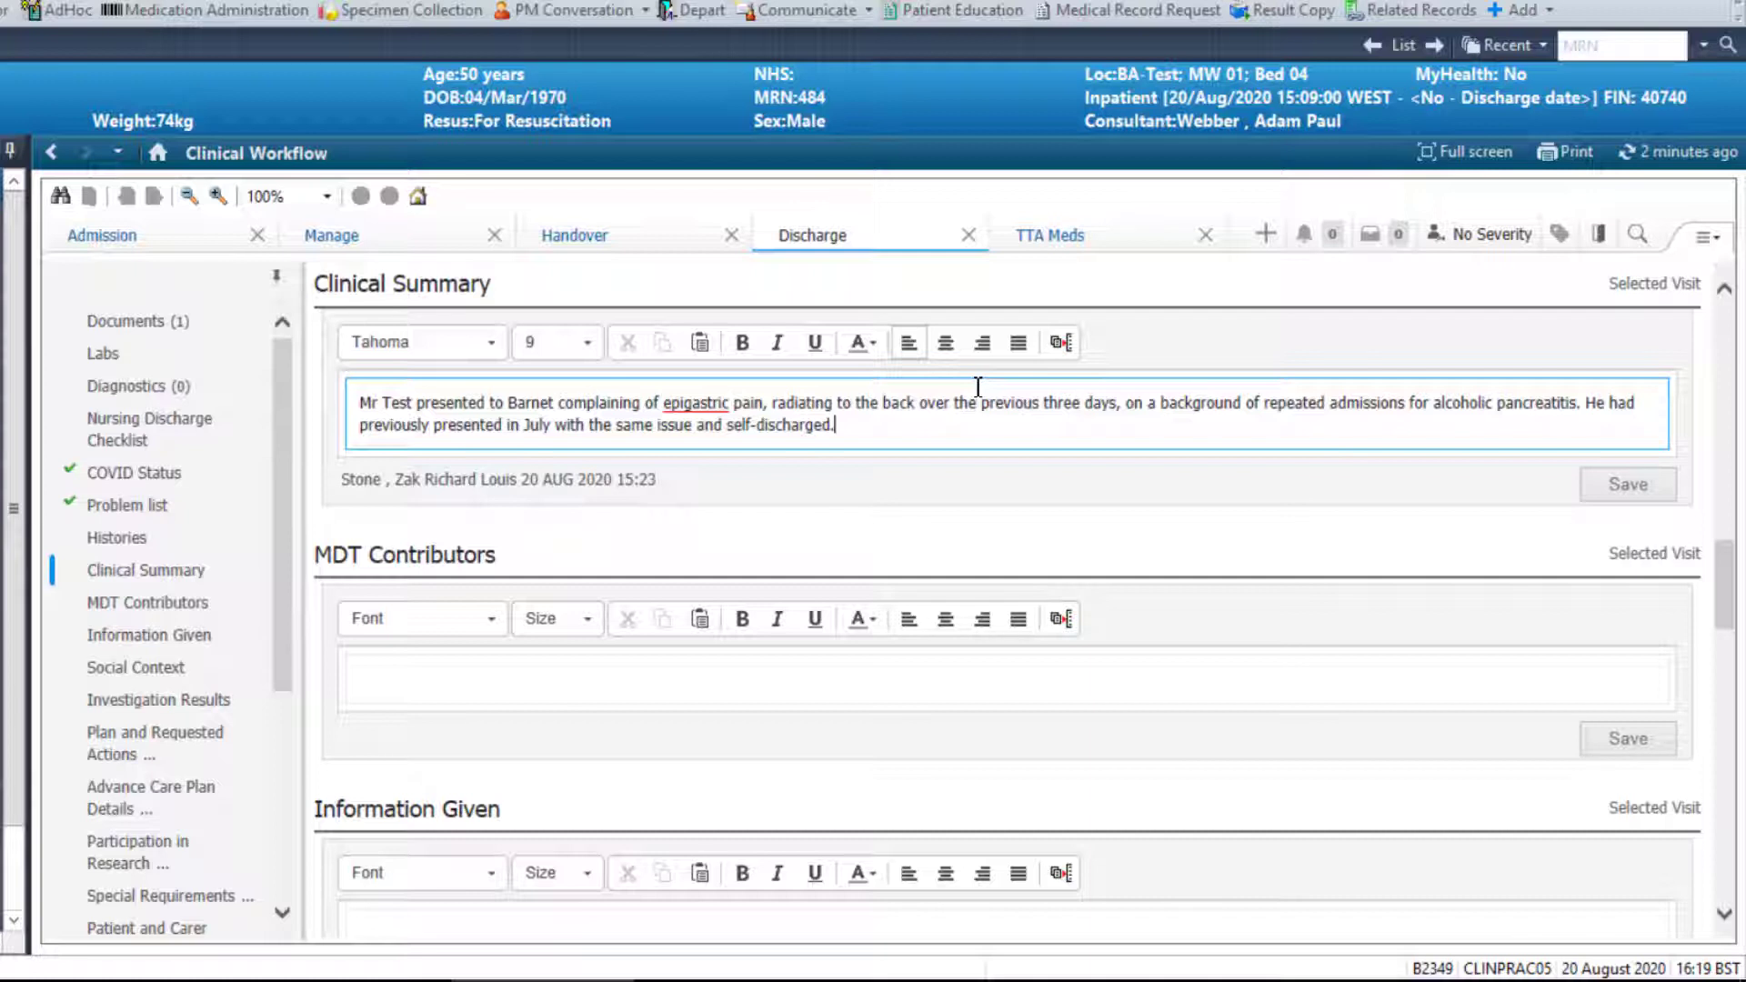
{"action": "key", "text": "Return"}
{"action": "key", "text": "Return"}
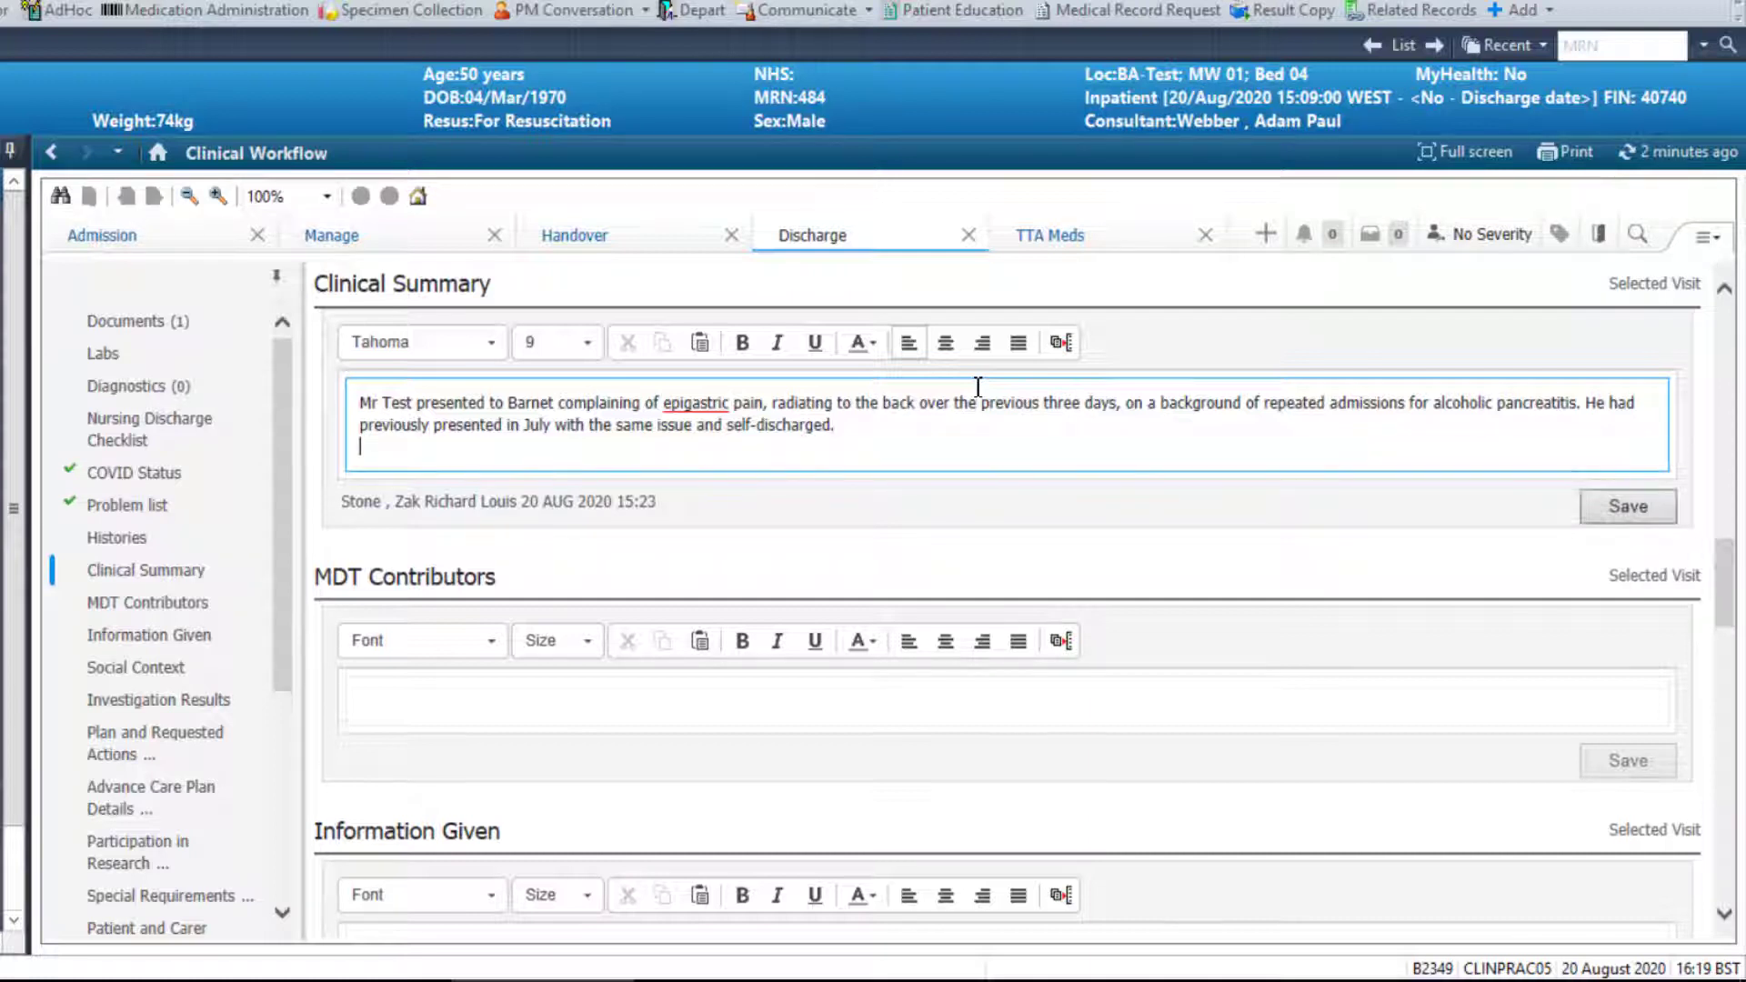
{"action": "right_click", "coordinate": [604, 478]}
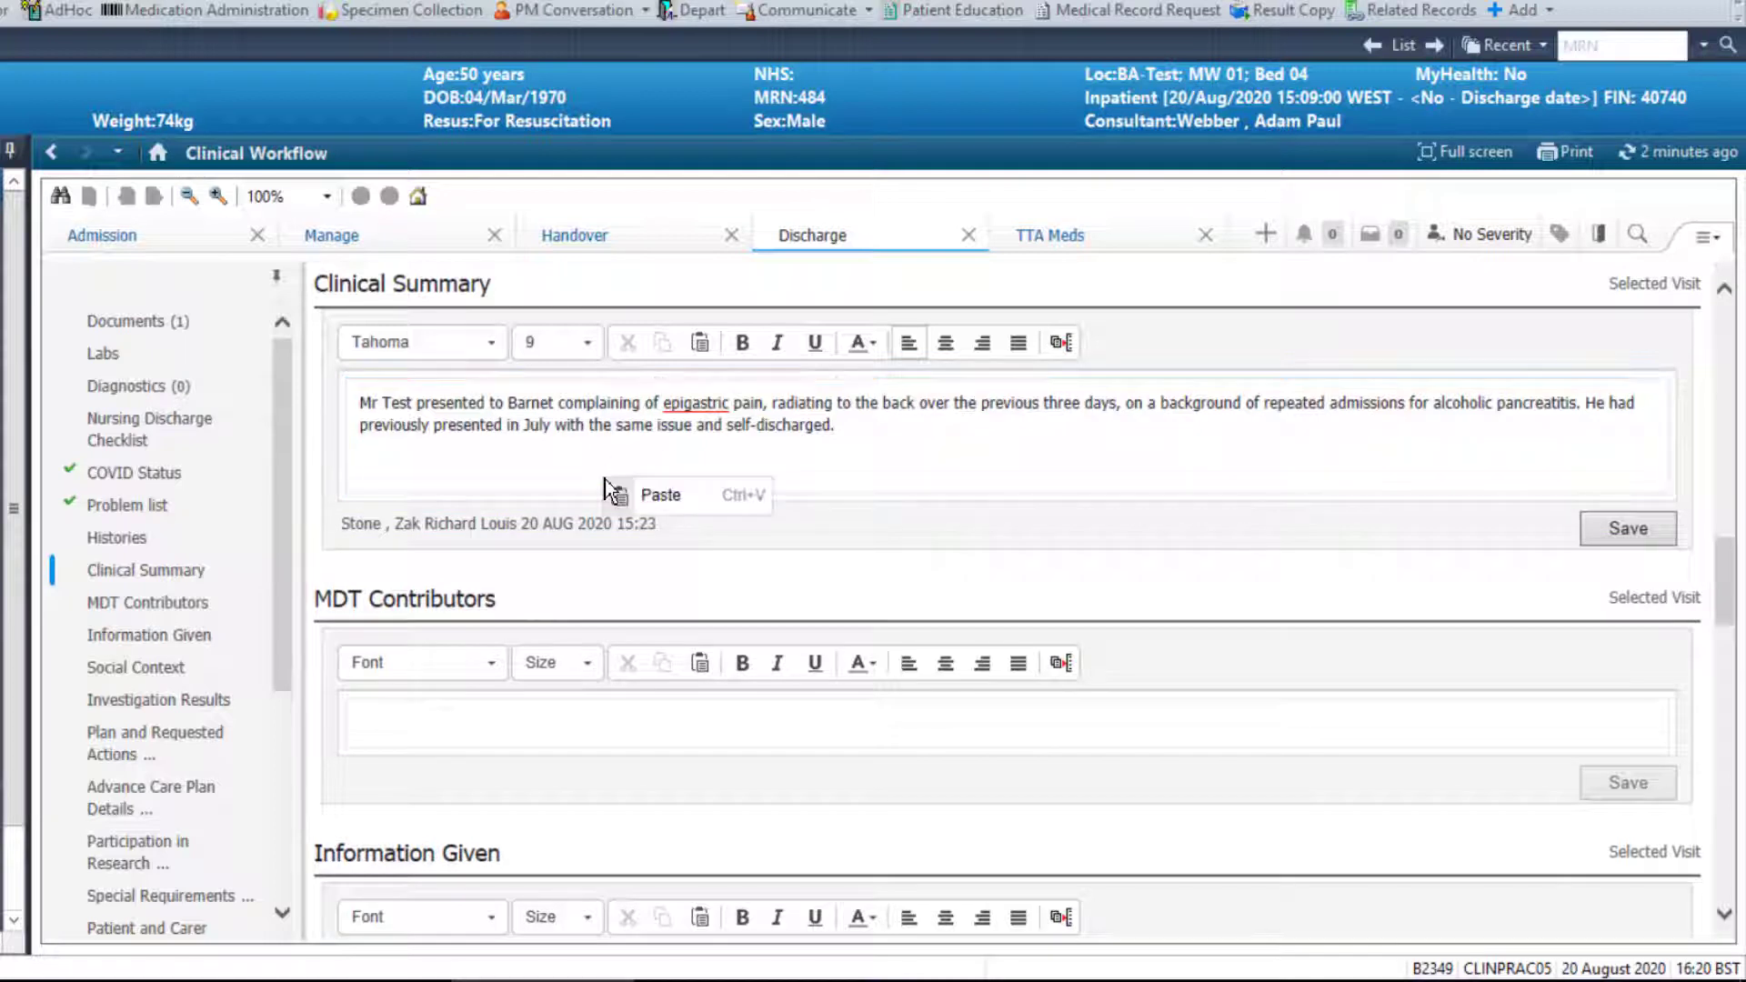
{"action": "left_click", "coordinate": [665, 498]}
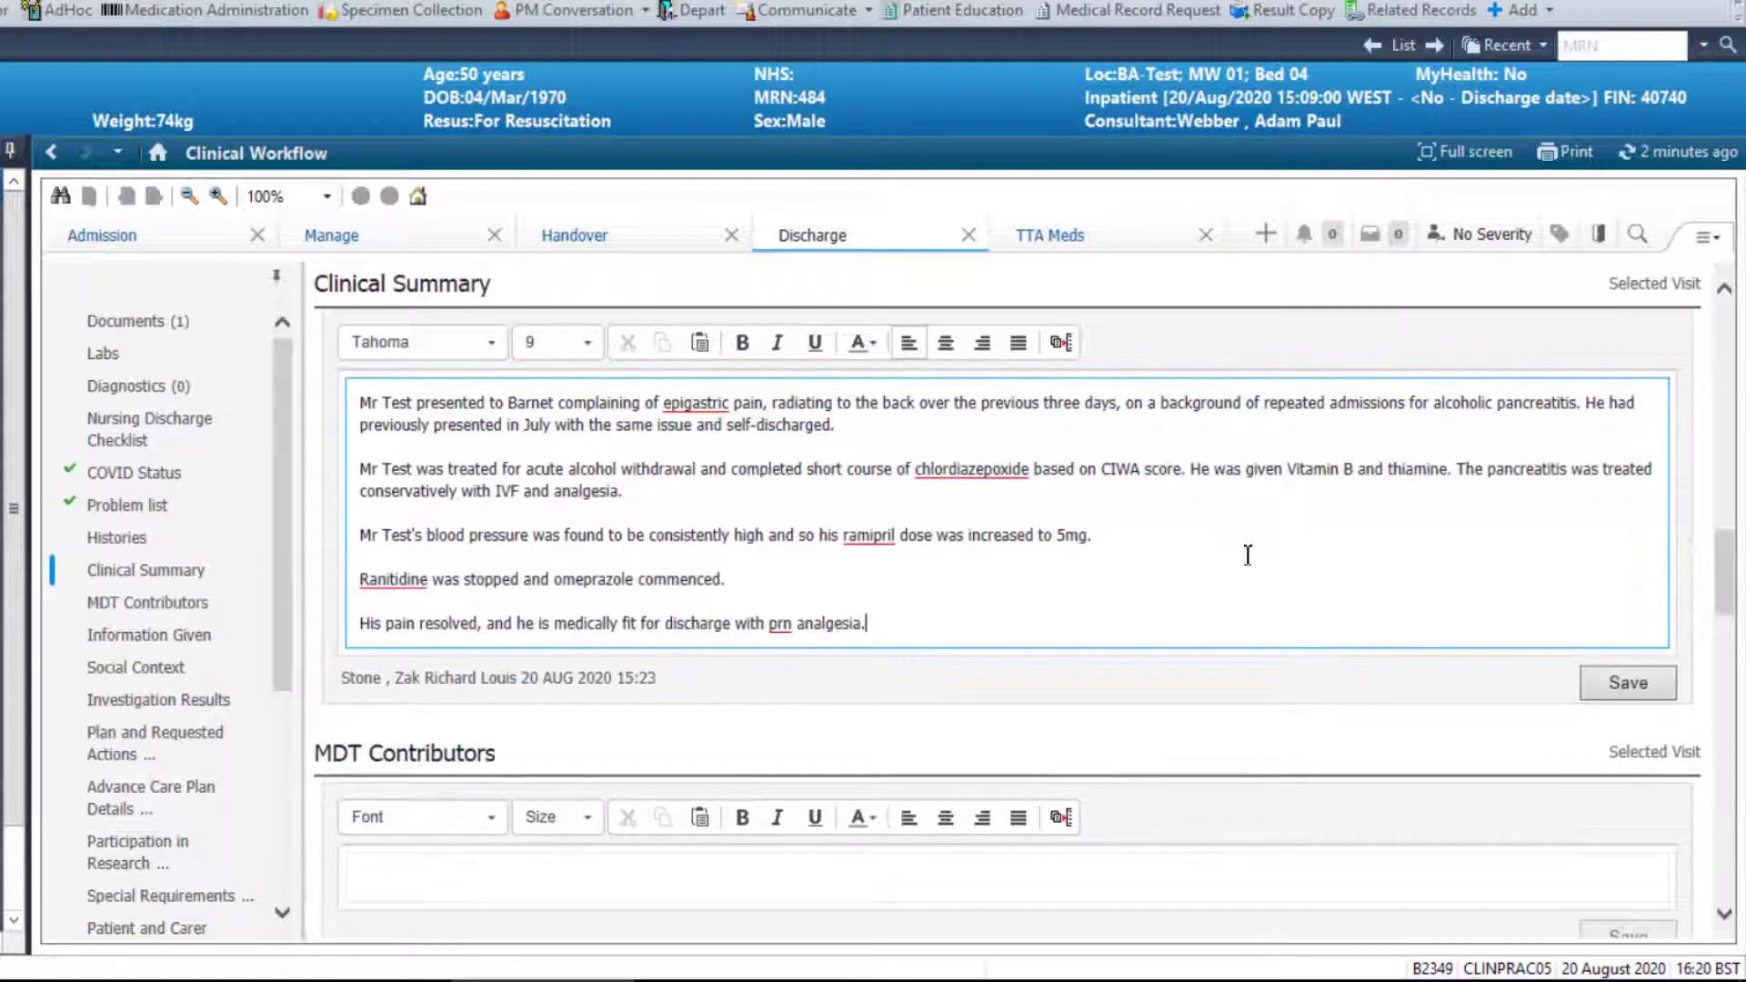
{"action": "left_click", "coordinate": [1626, 684]}
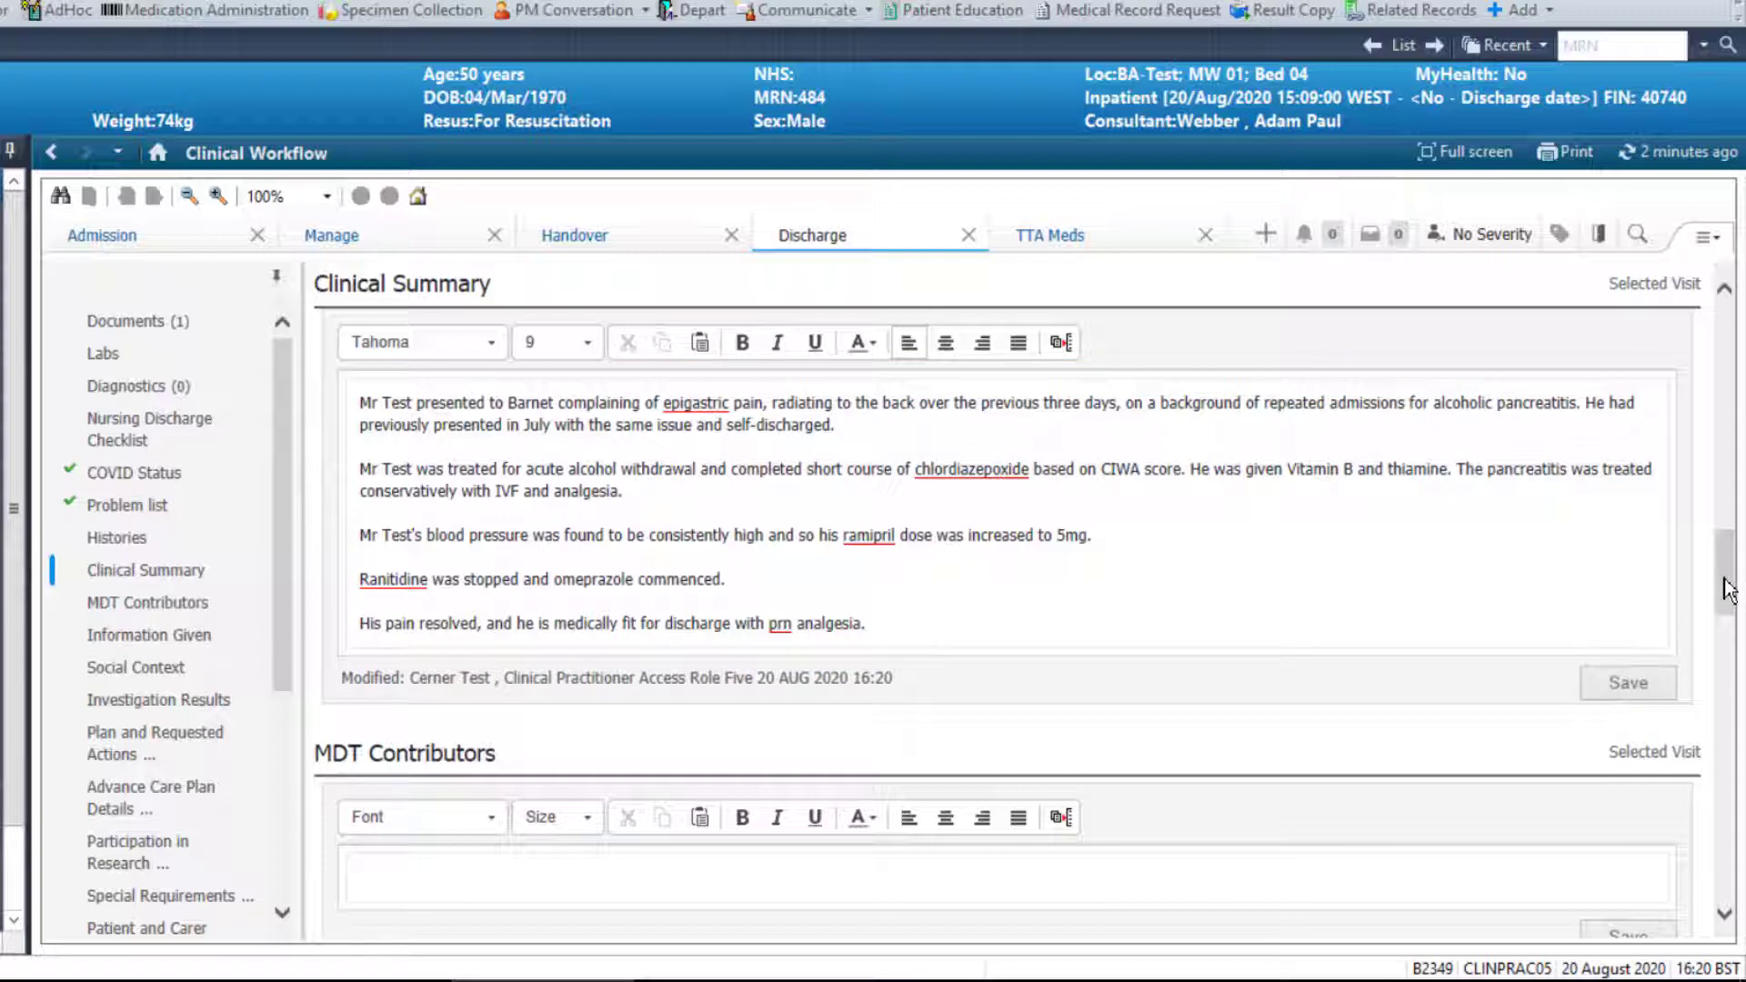
Paste the note about the drug and alcohol service leaflet and stopping drinking into Information Given, and save it
{"action": "left_click_drag", "start_coordinate": [1728, 589], "coordinate": [1730, 639]}
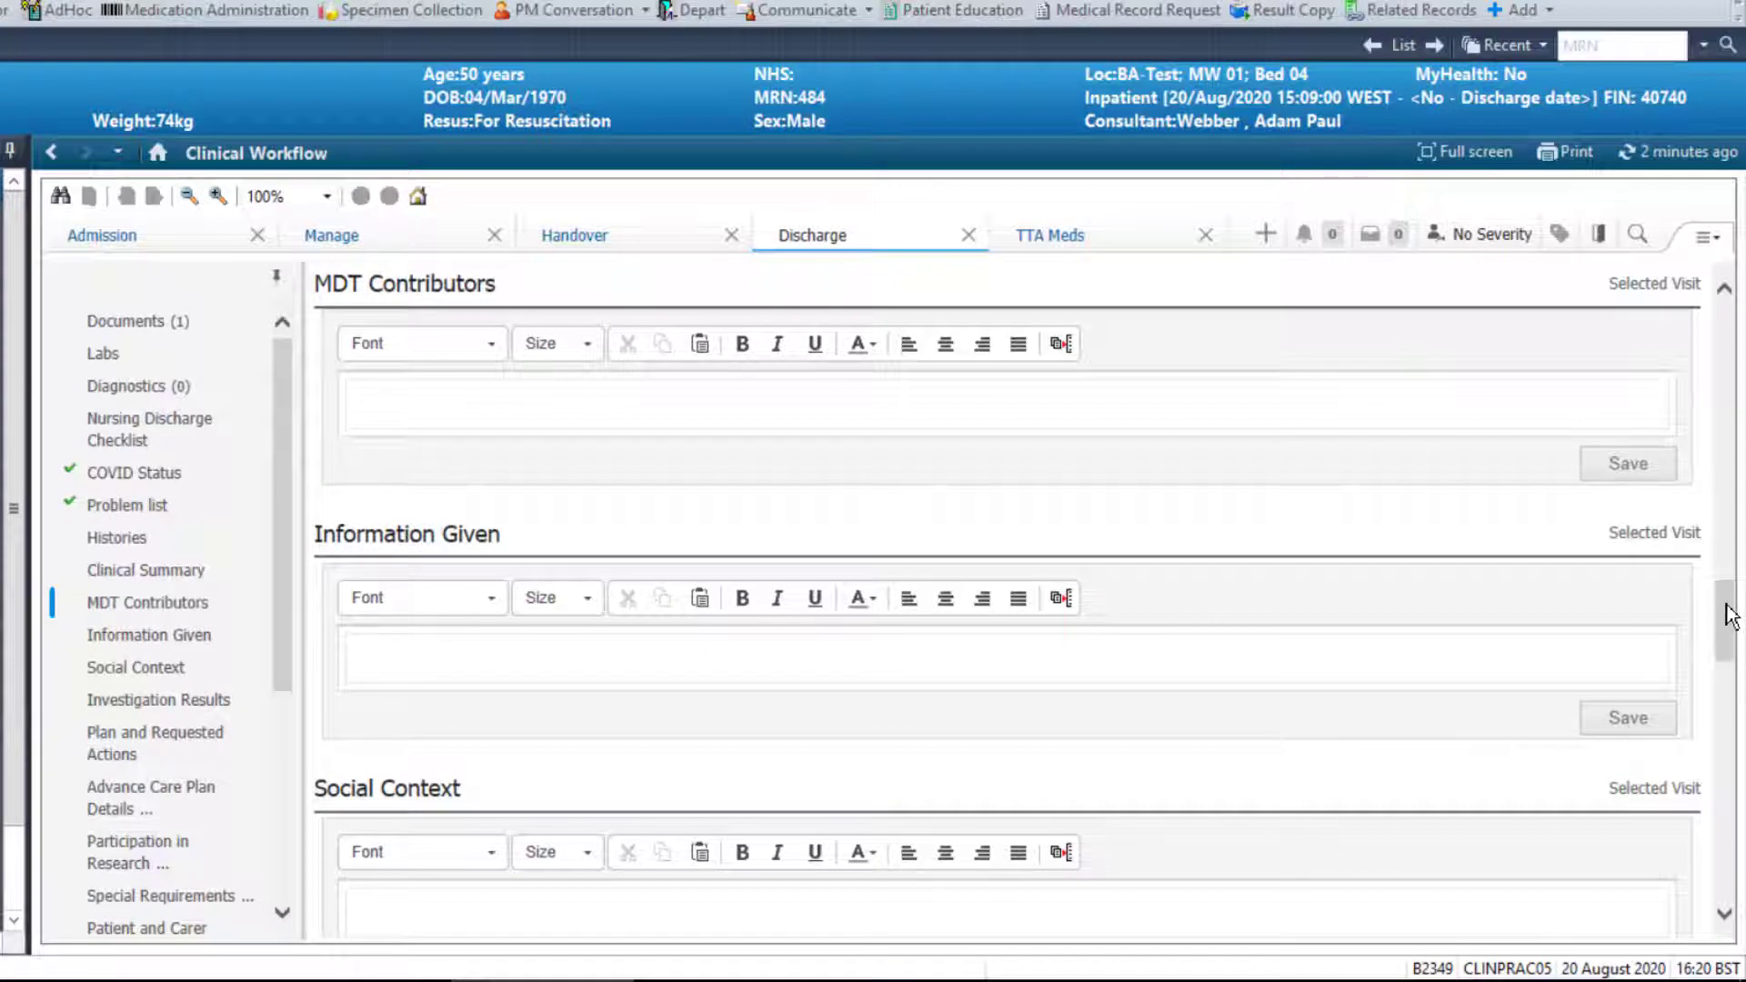
{"action": "scroll", "coordinate": [1728, 641], "scroll_direction": "down", "scroll_amount": 3}
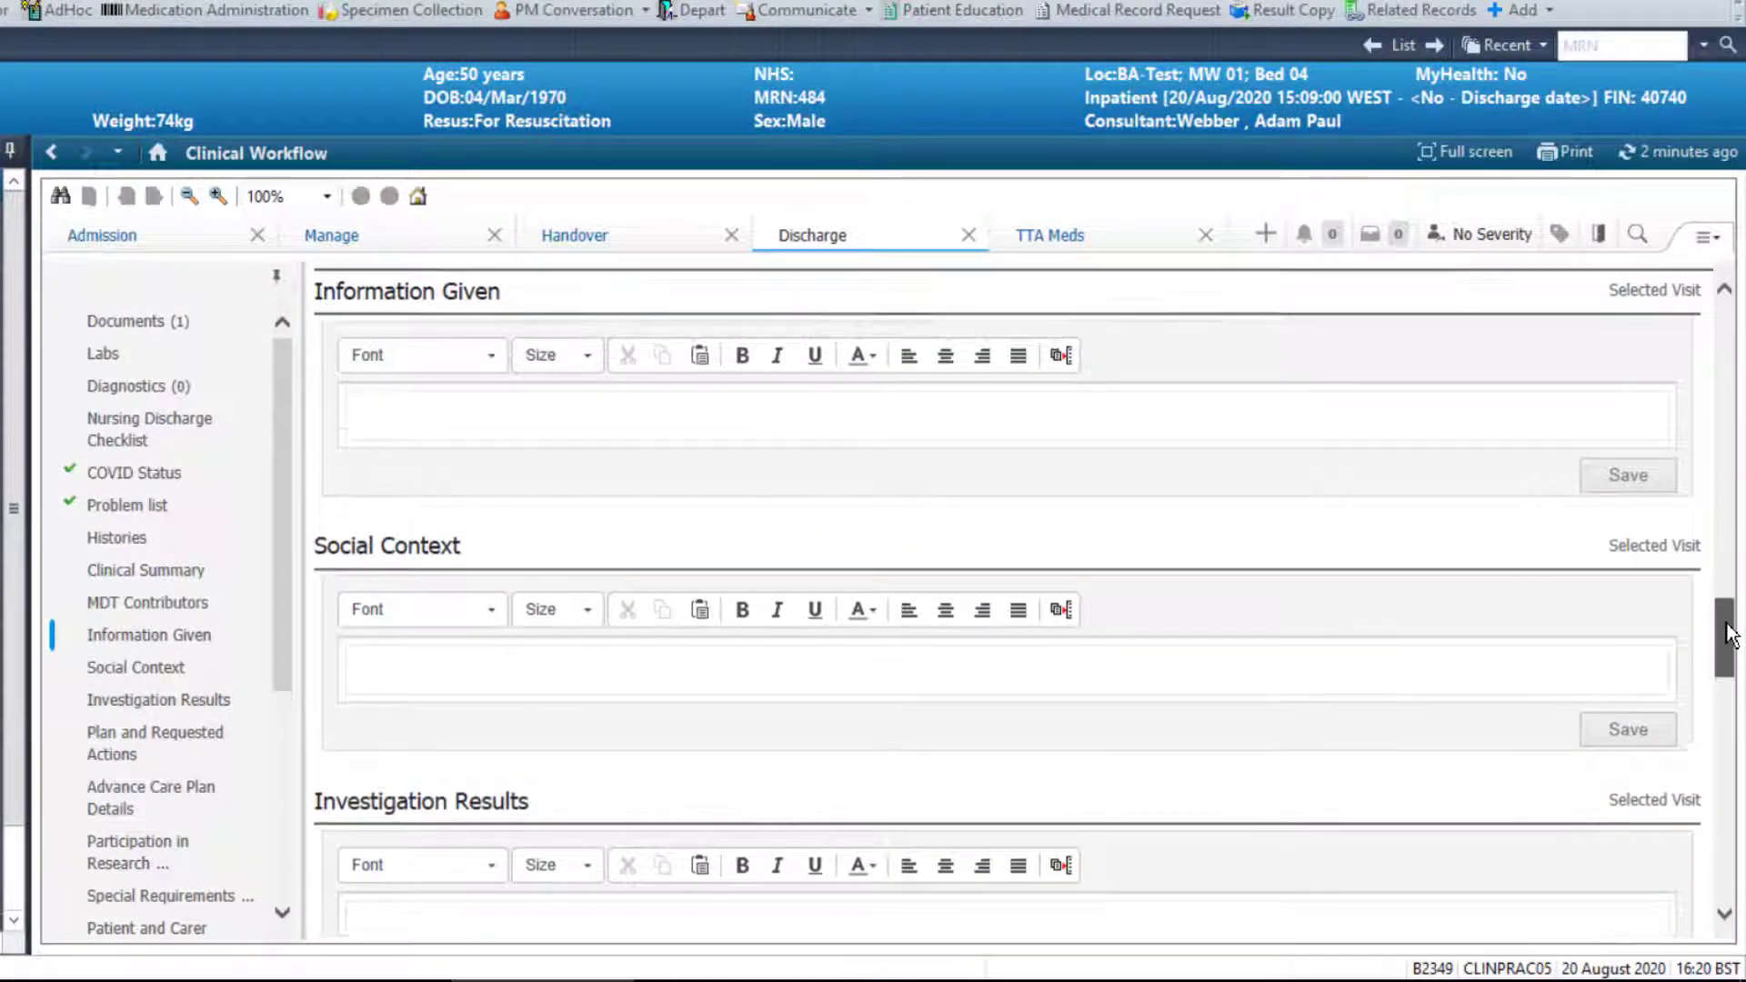
{"action": "left_click", "coordinate": [503, 425]}
{"action": "right_click", "coordinate": [504, 424]}
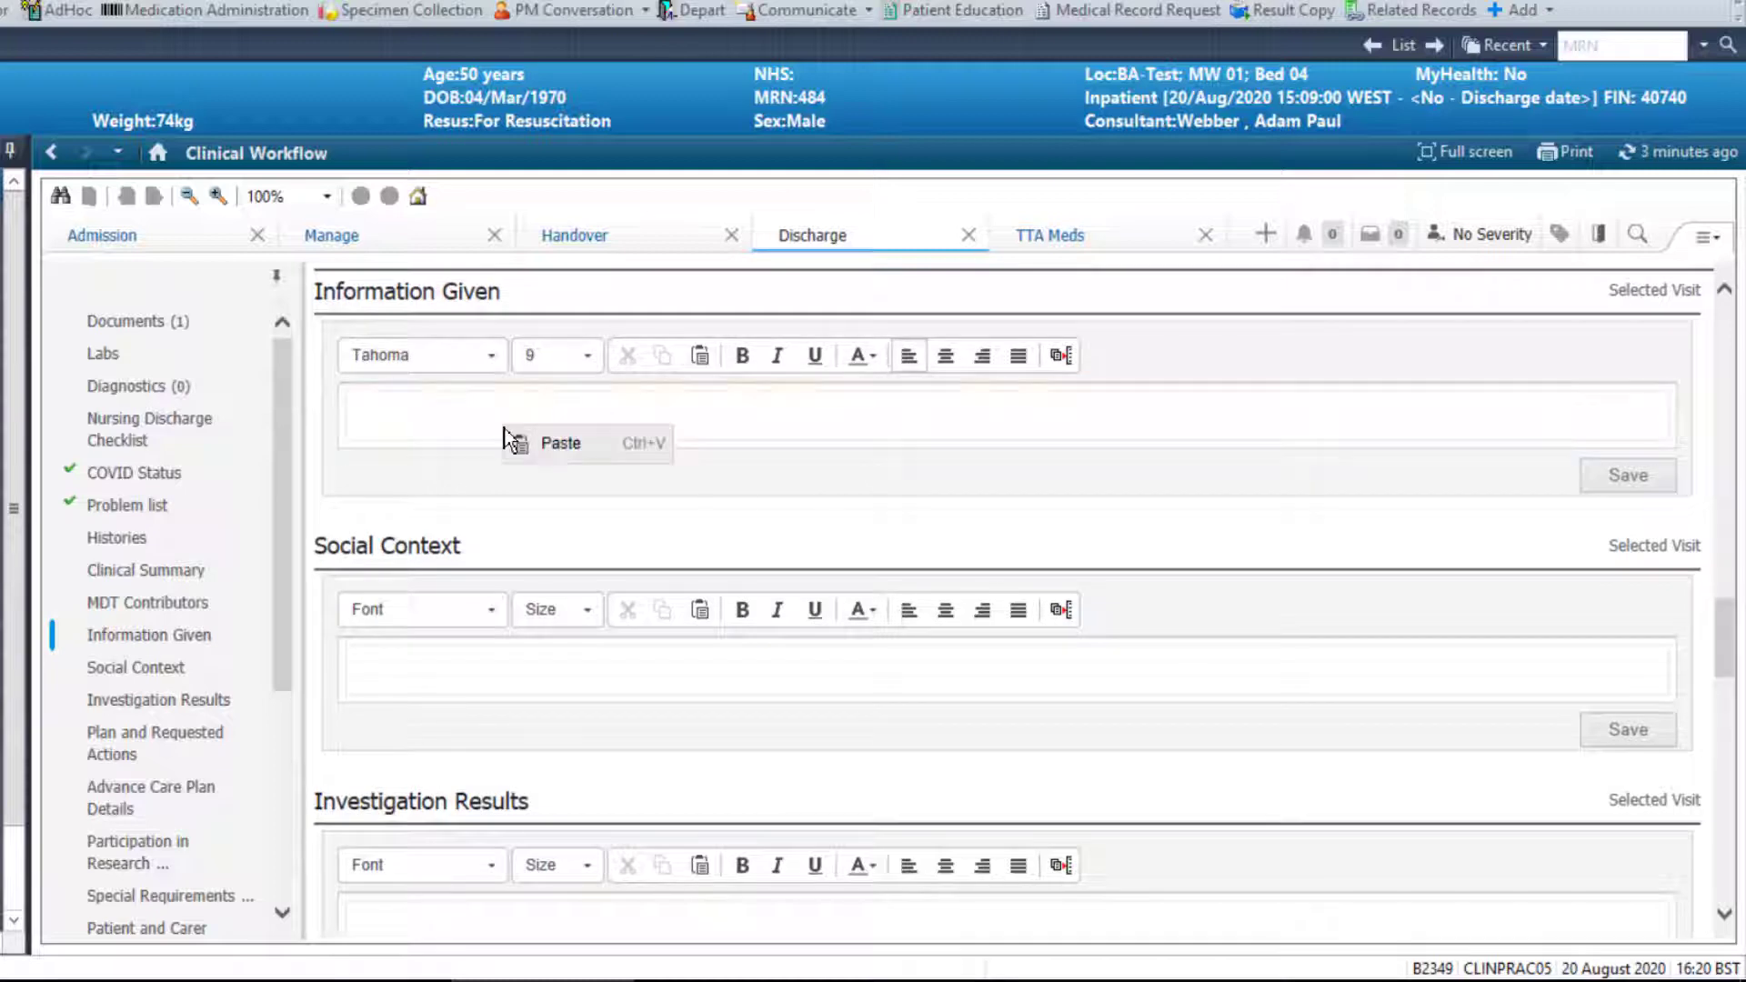
{"action": "left_click", "coordinate": [553, 457]}
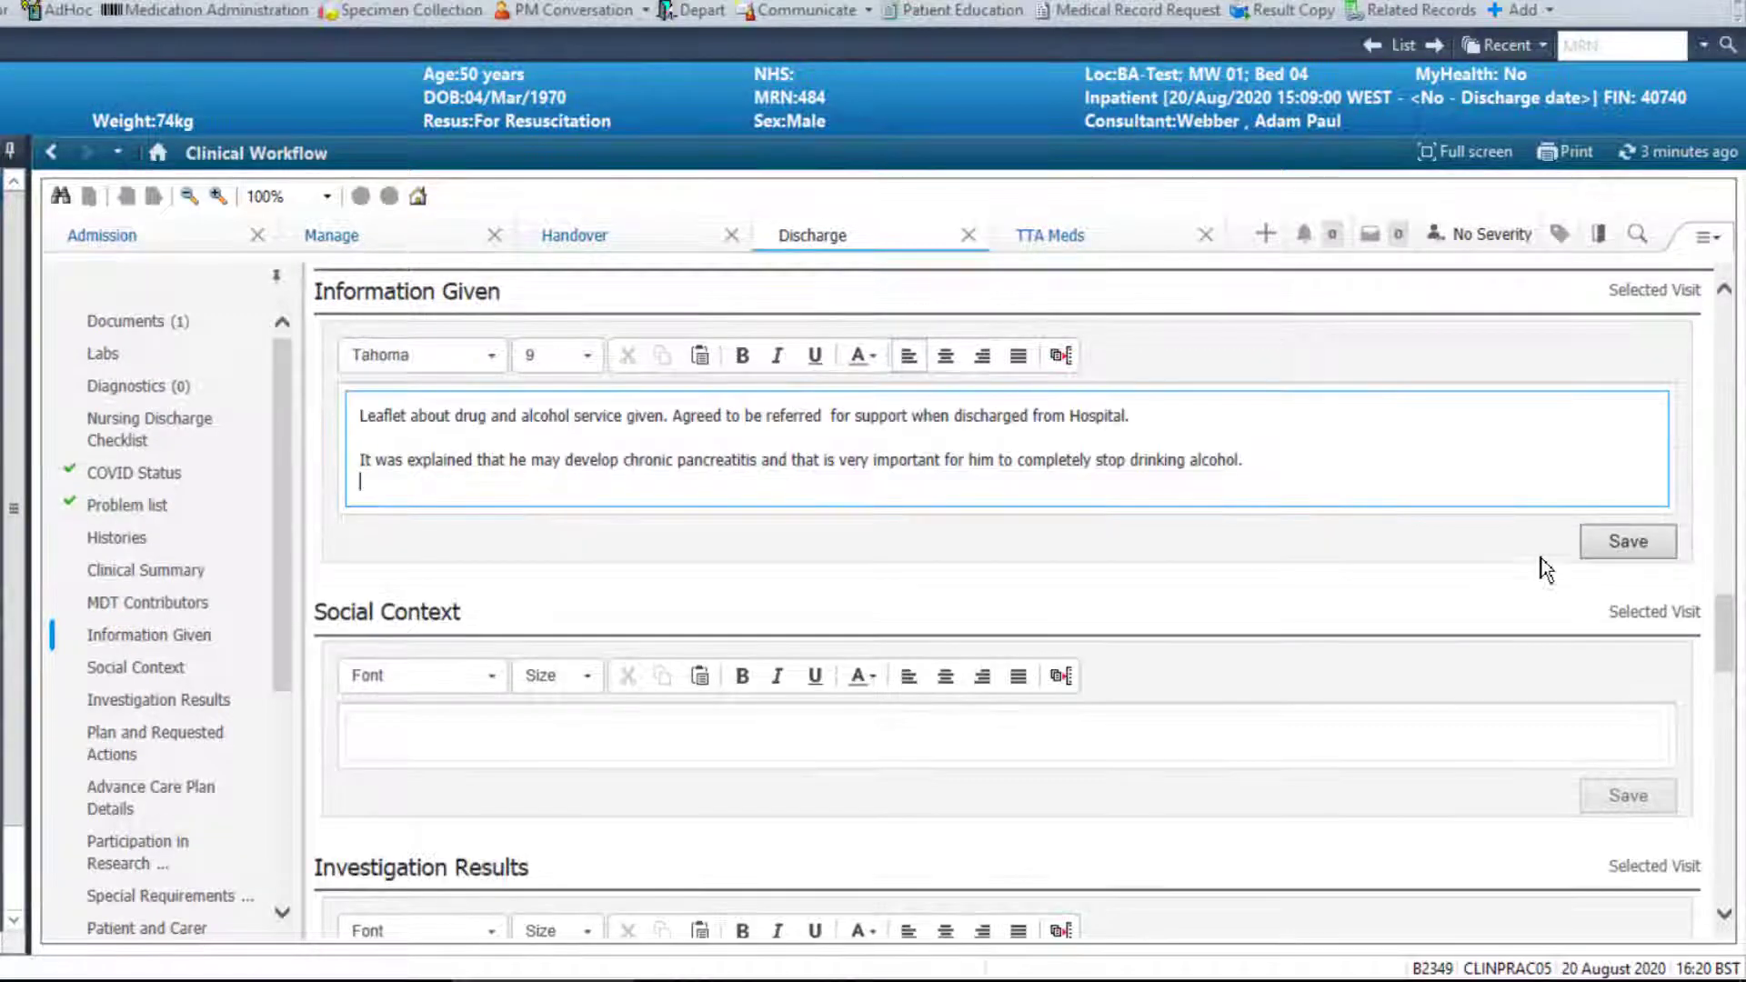
{"action": "left_click", "coordinate": [1653, 545]}
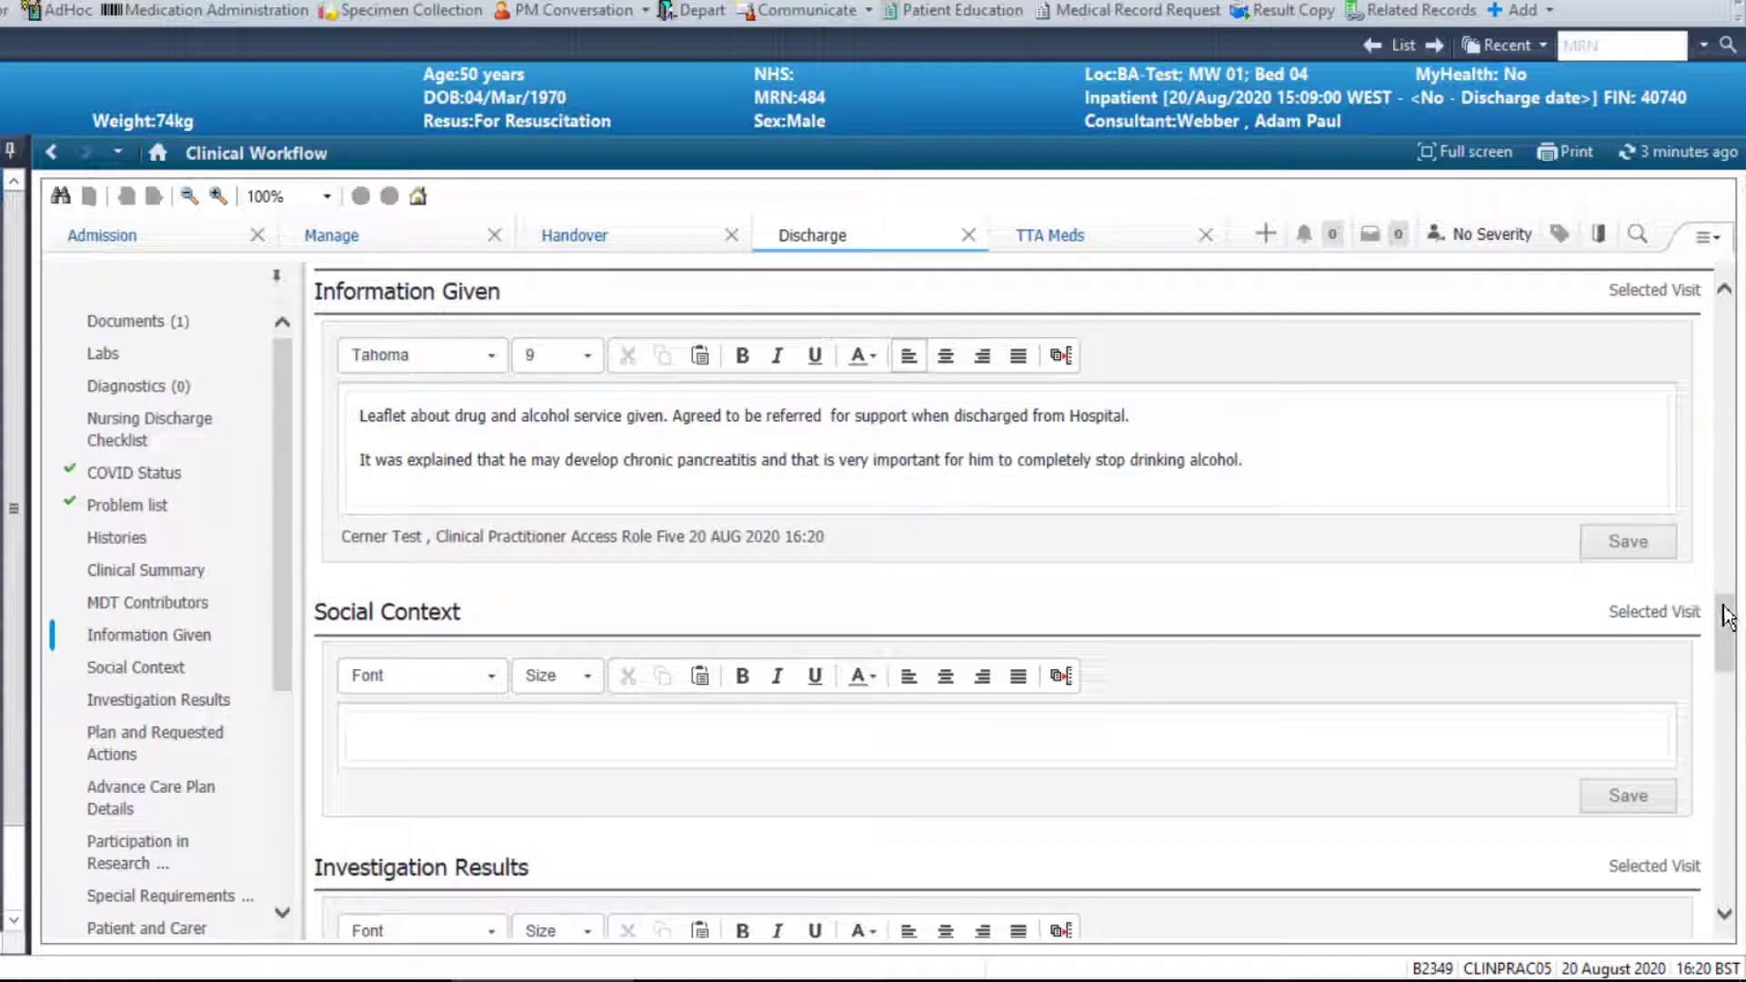
Insert the haematology results into Investigation Results with the _labs-haem auto text
{"action": "left_click_drag", "start_coordinate": [1732, 632], "coordinate": [1735, 671]}
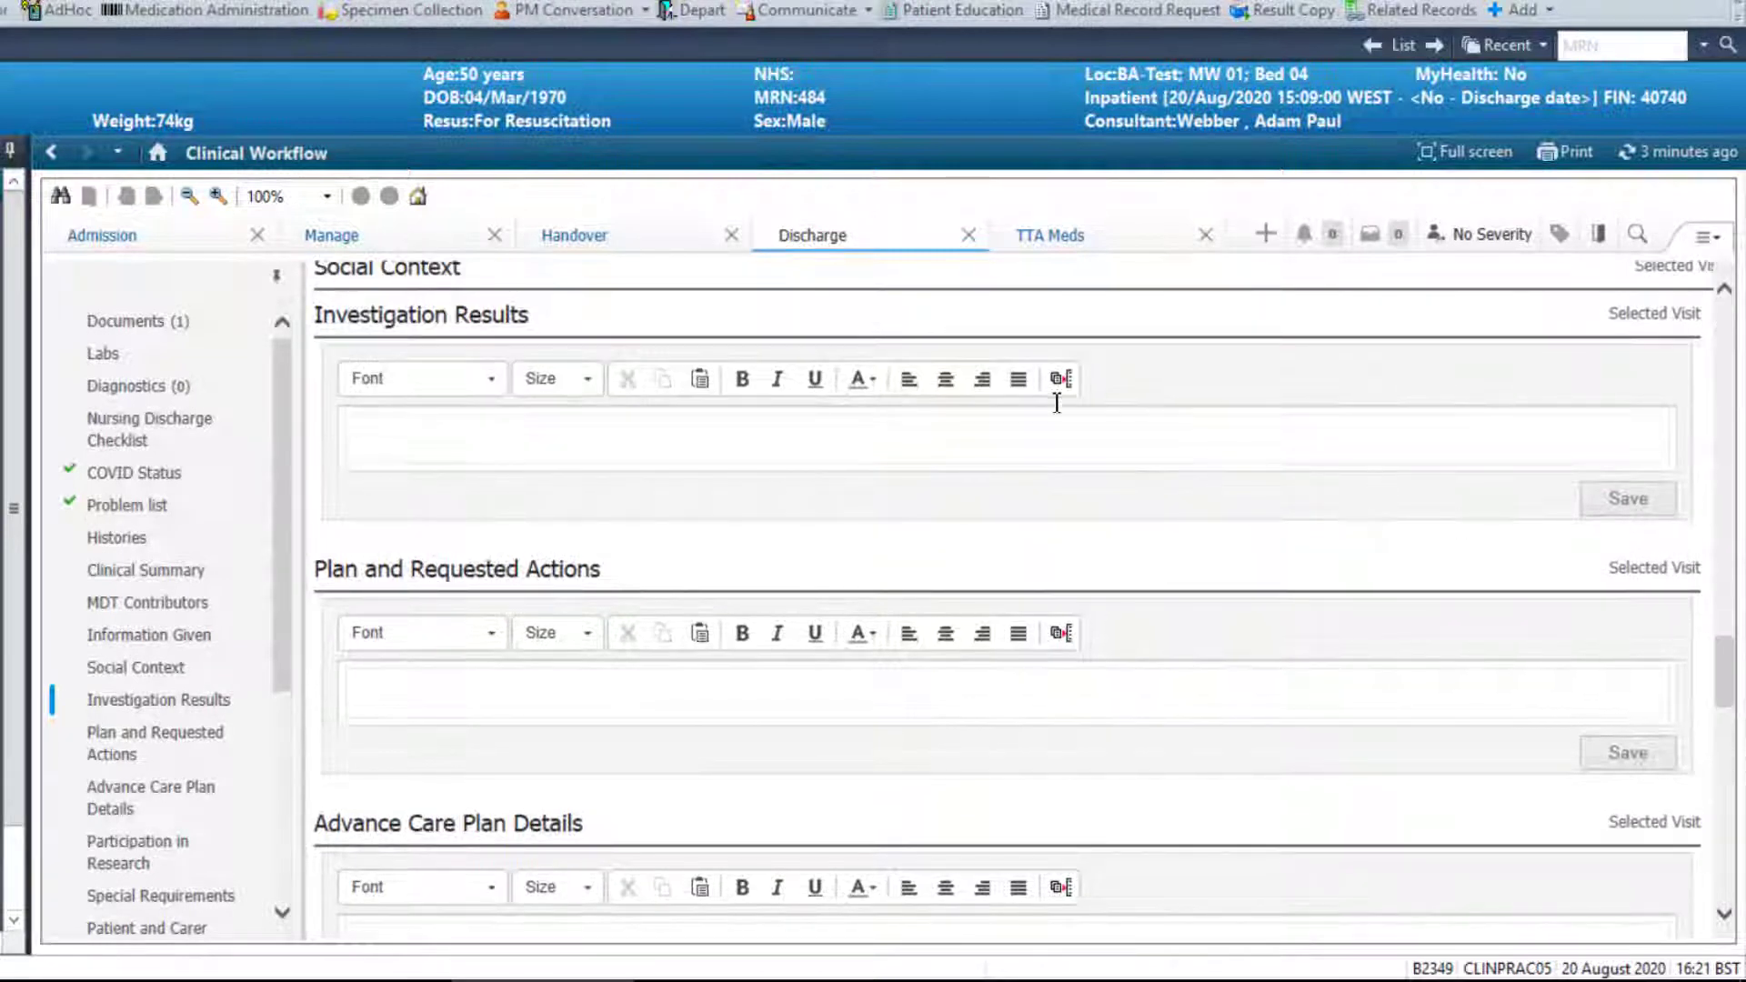
{"action": "left_click", "coordinate": [868, 433]}
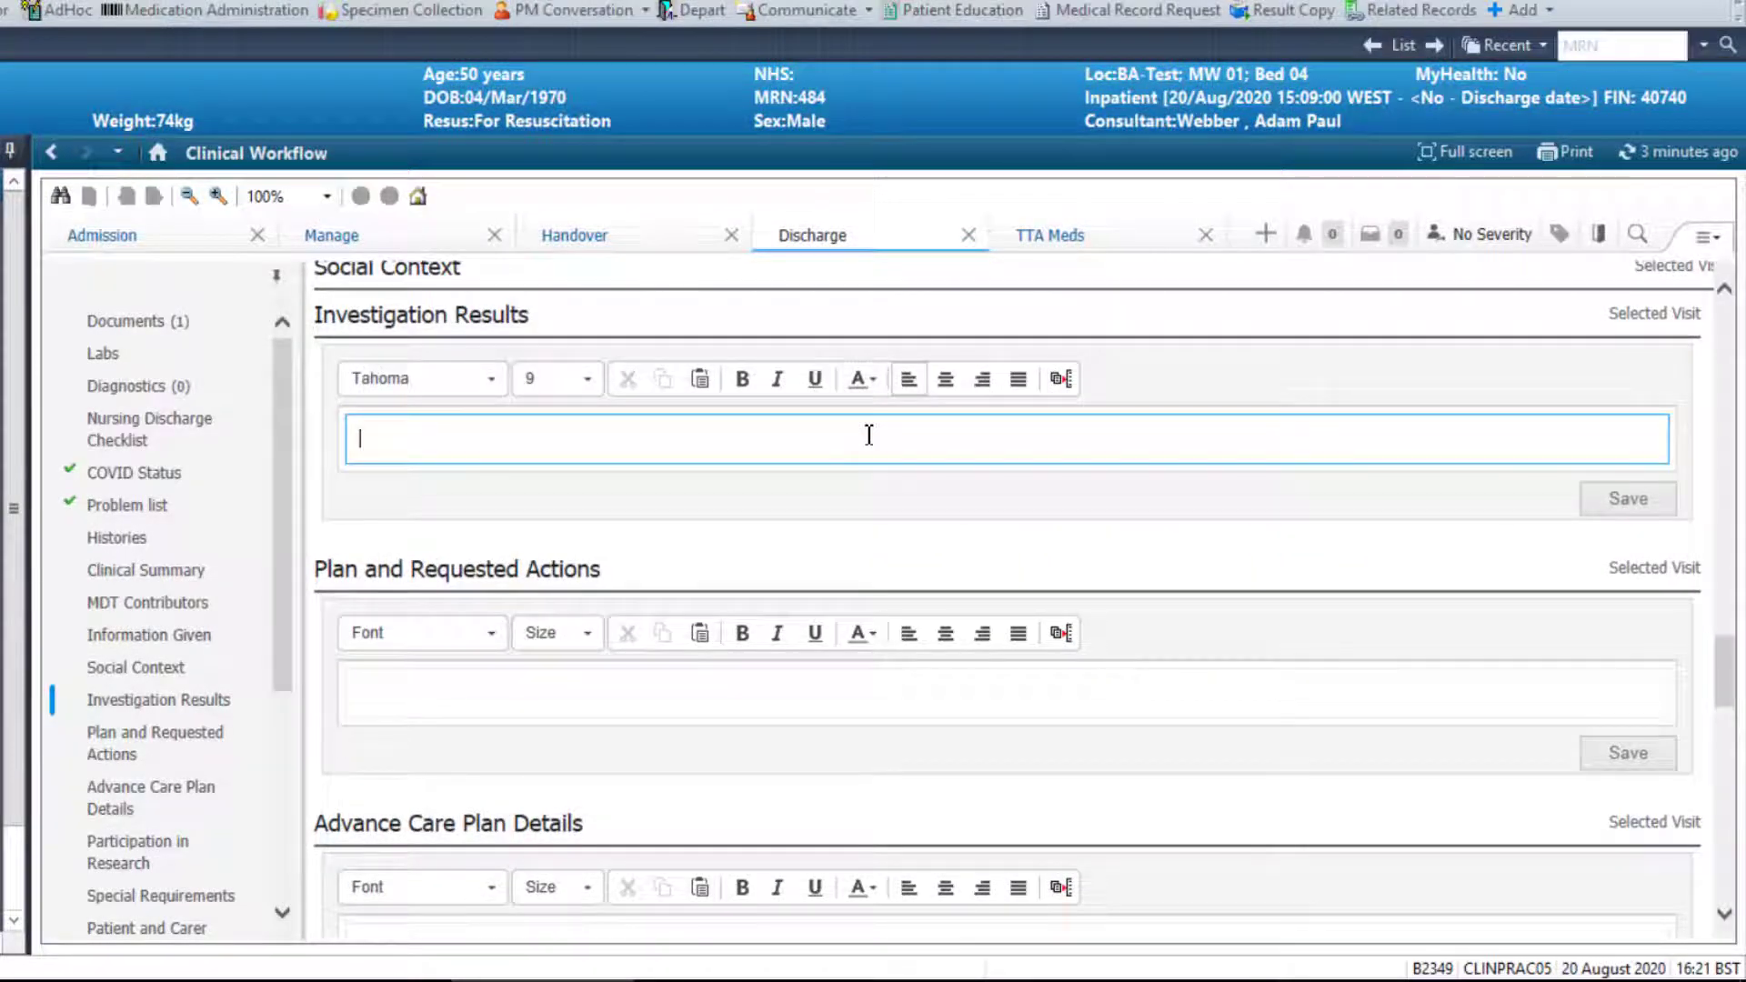
{"action": "type", "text": "_labs"}
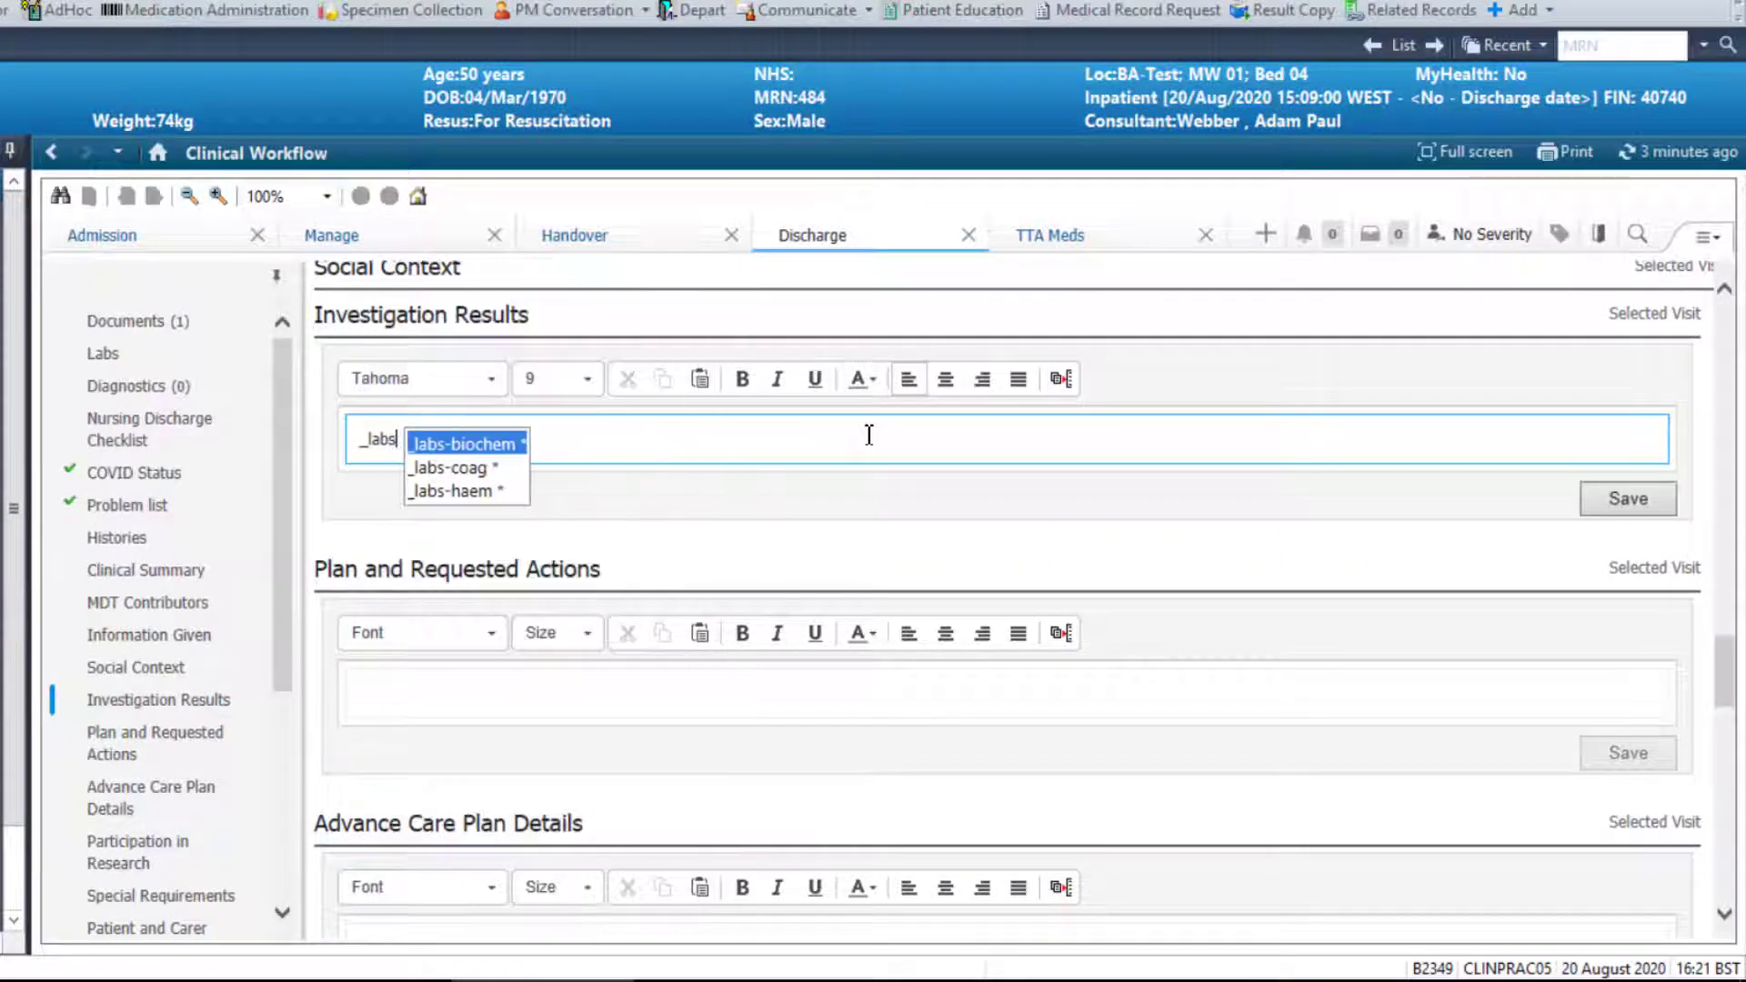
{"action": "left_click", "coordinate": [480, 492]}
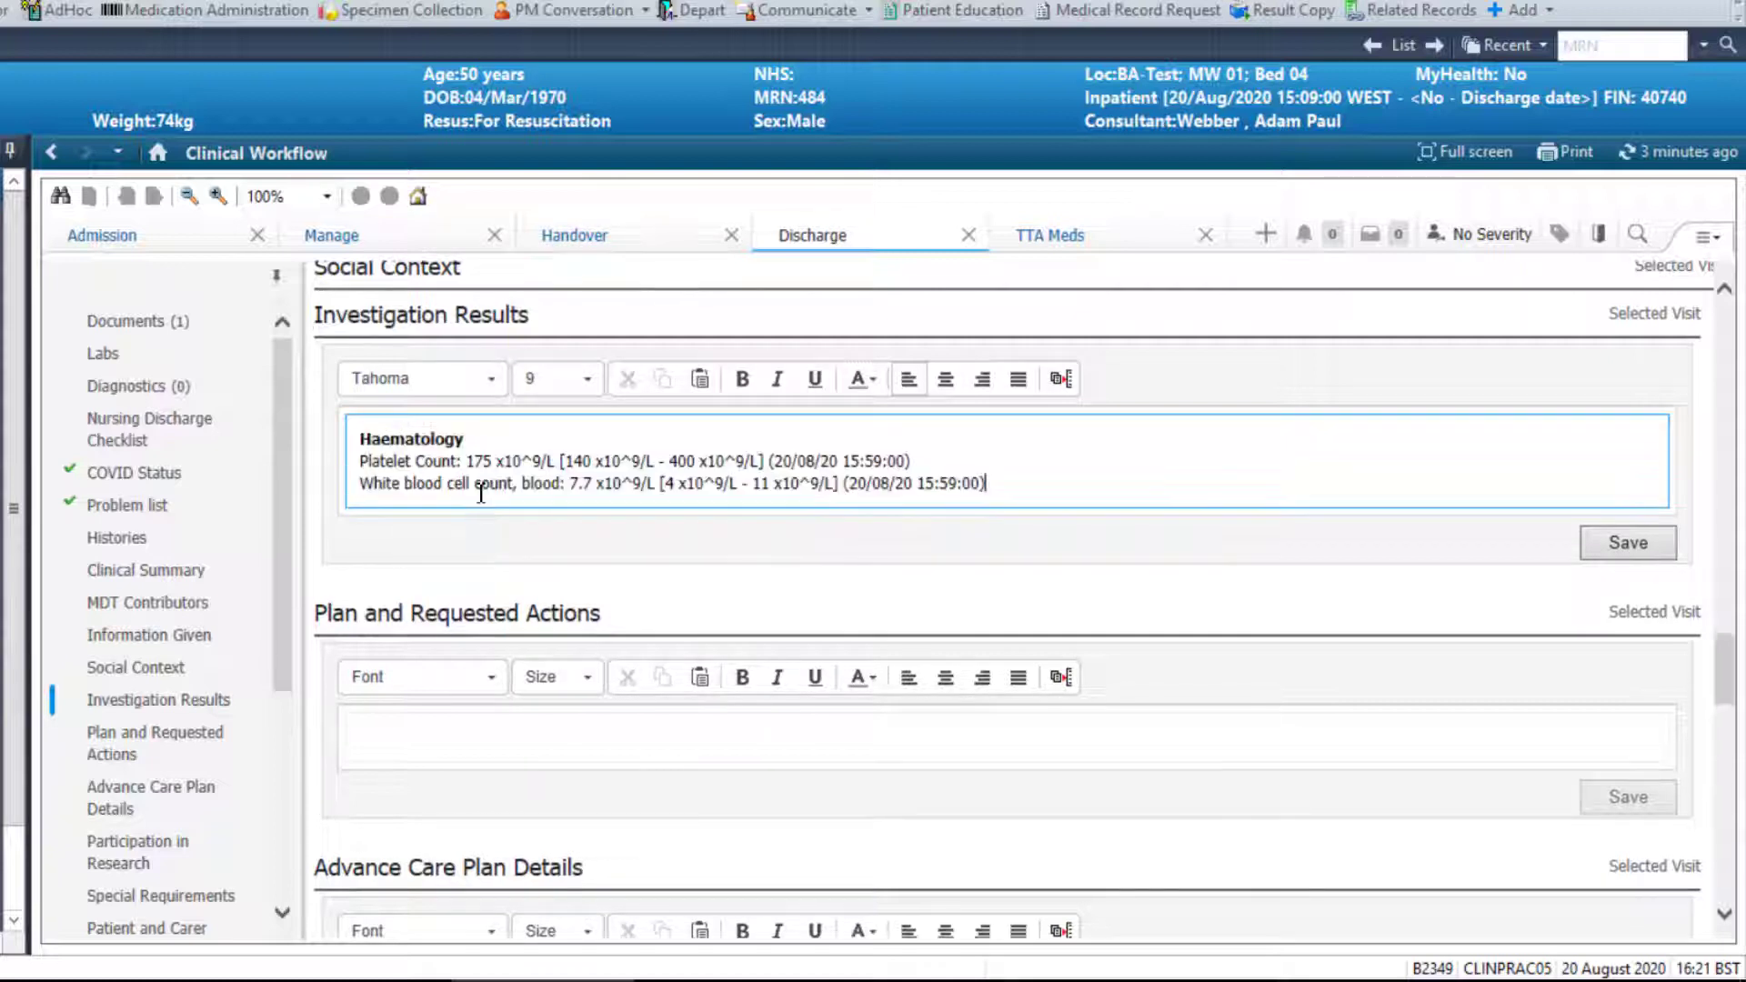
{"action": "left_click_drag", "start_coordinate": [957, 462], "coordinate": [339, 461]}
{"action": "key", "text": "BackSpace"}
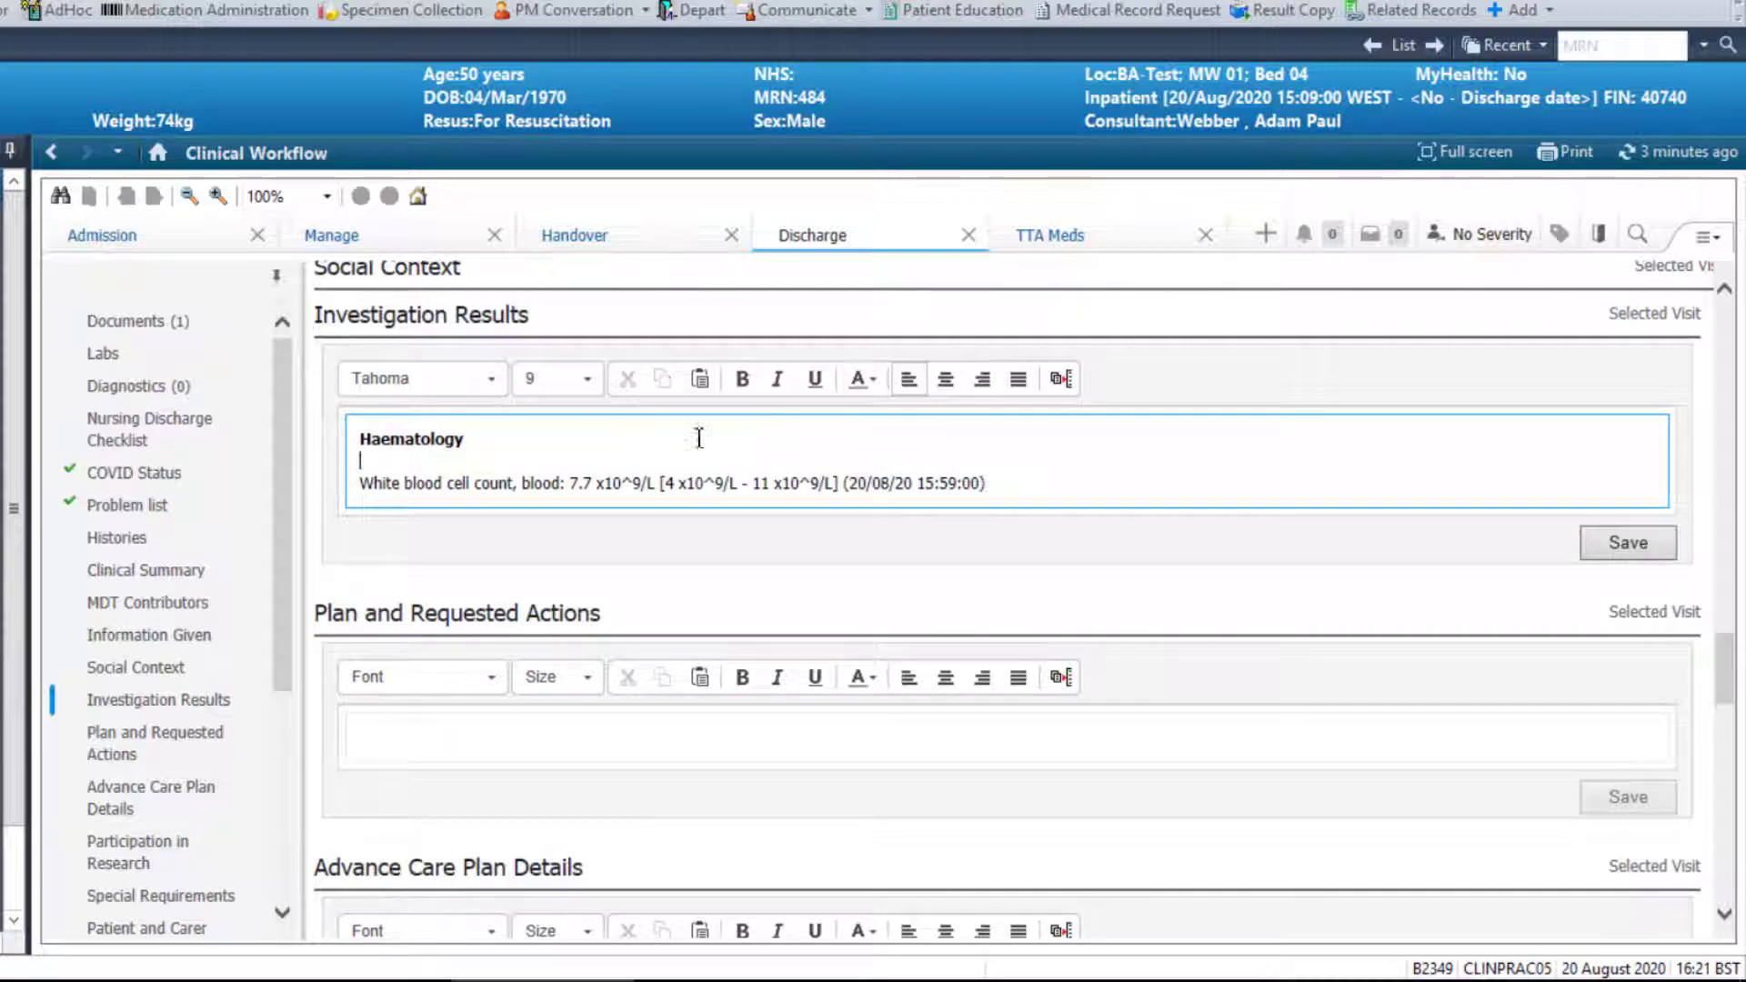
{"action": "key", "text": "ctrl+z"}
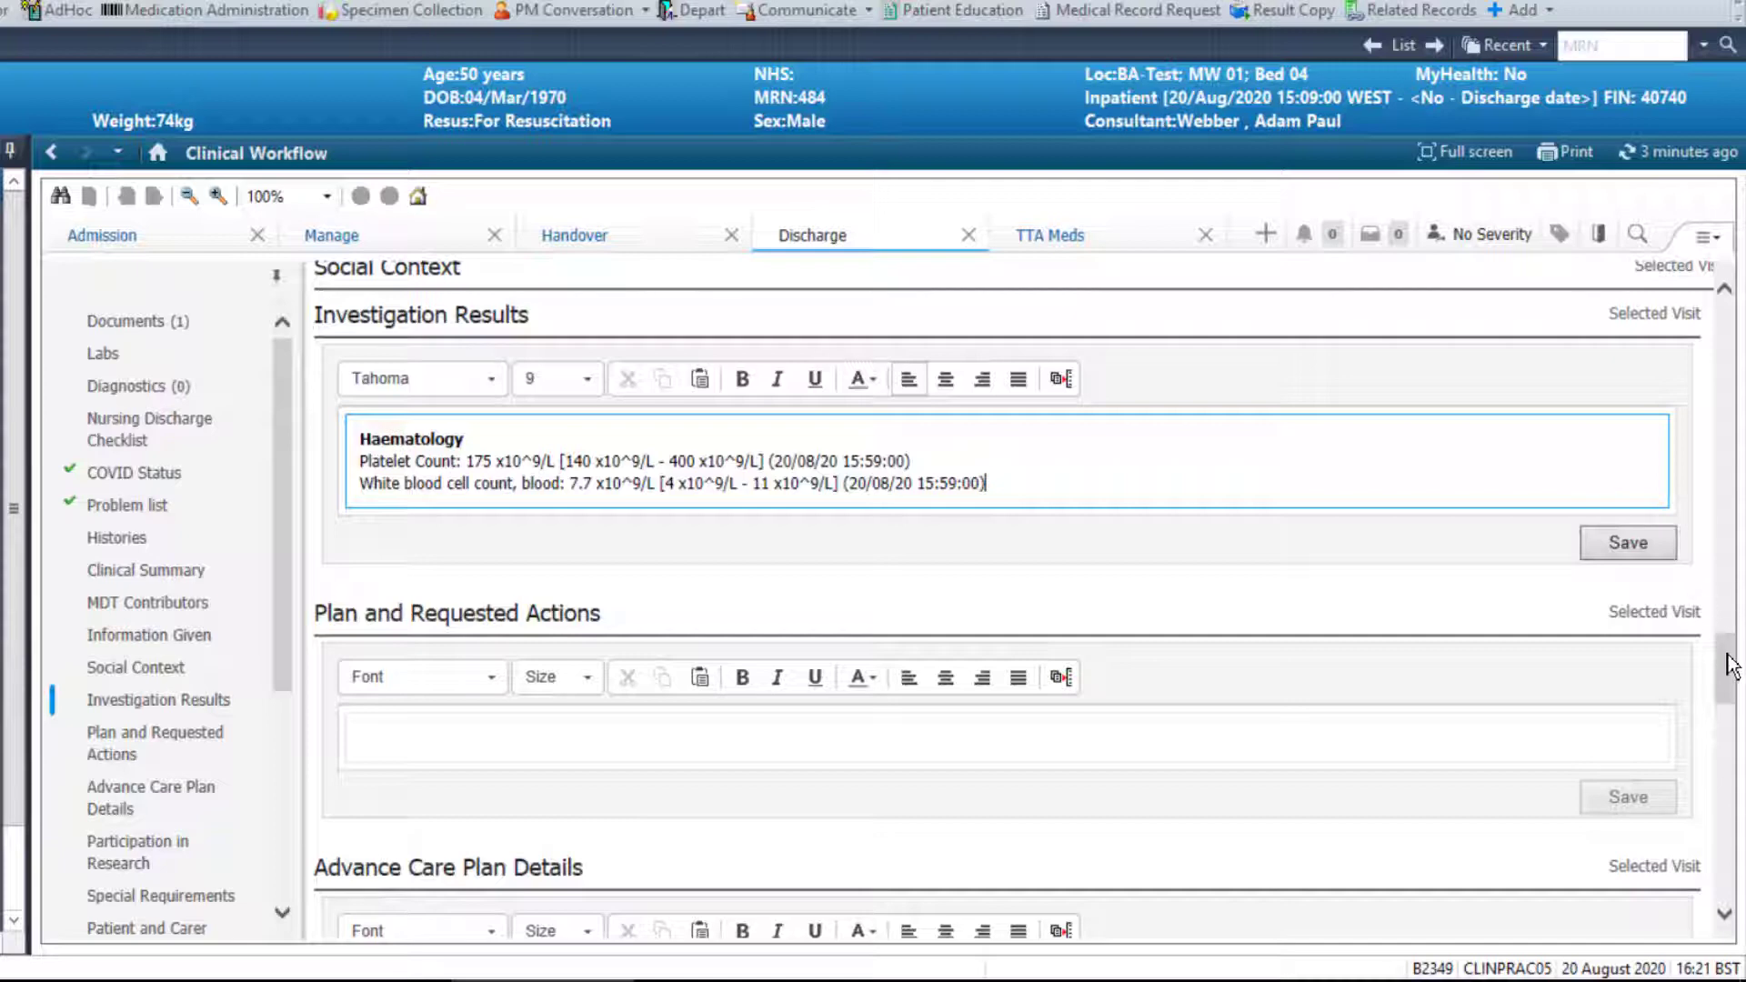
Check the latest results in the Labs section and return to the Investigation Results text
{"action": "left_click_drag", "start_coordinate": [1730, 651], "coordinate": [1737, 364]}
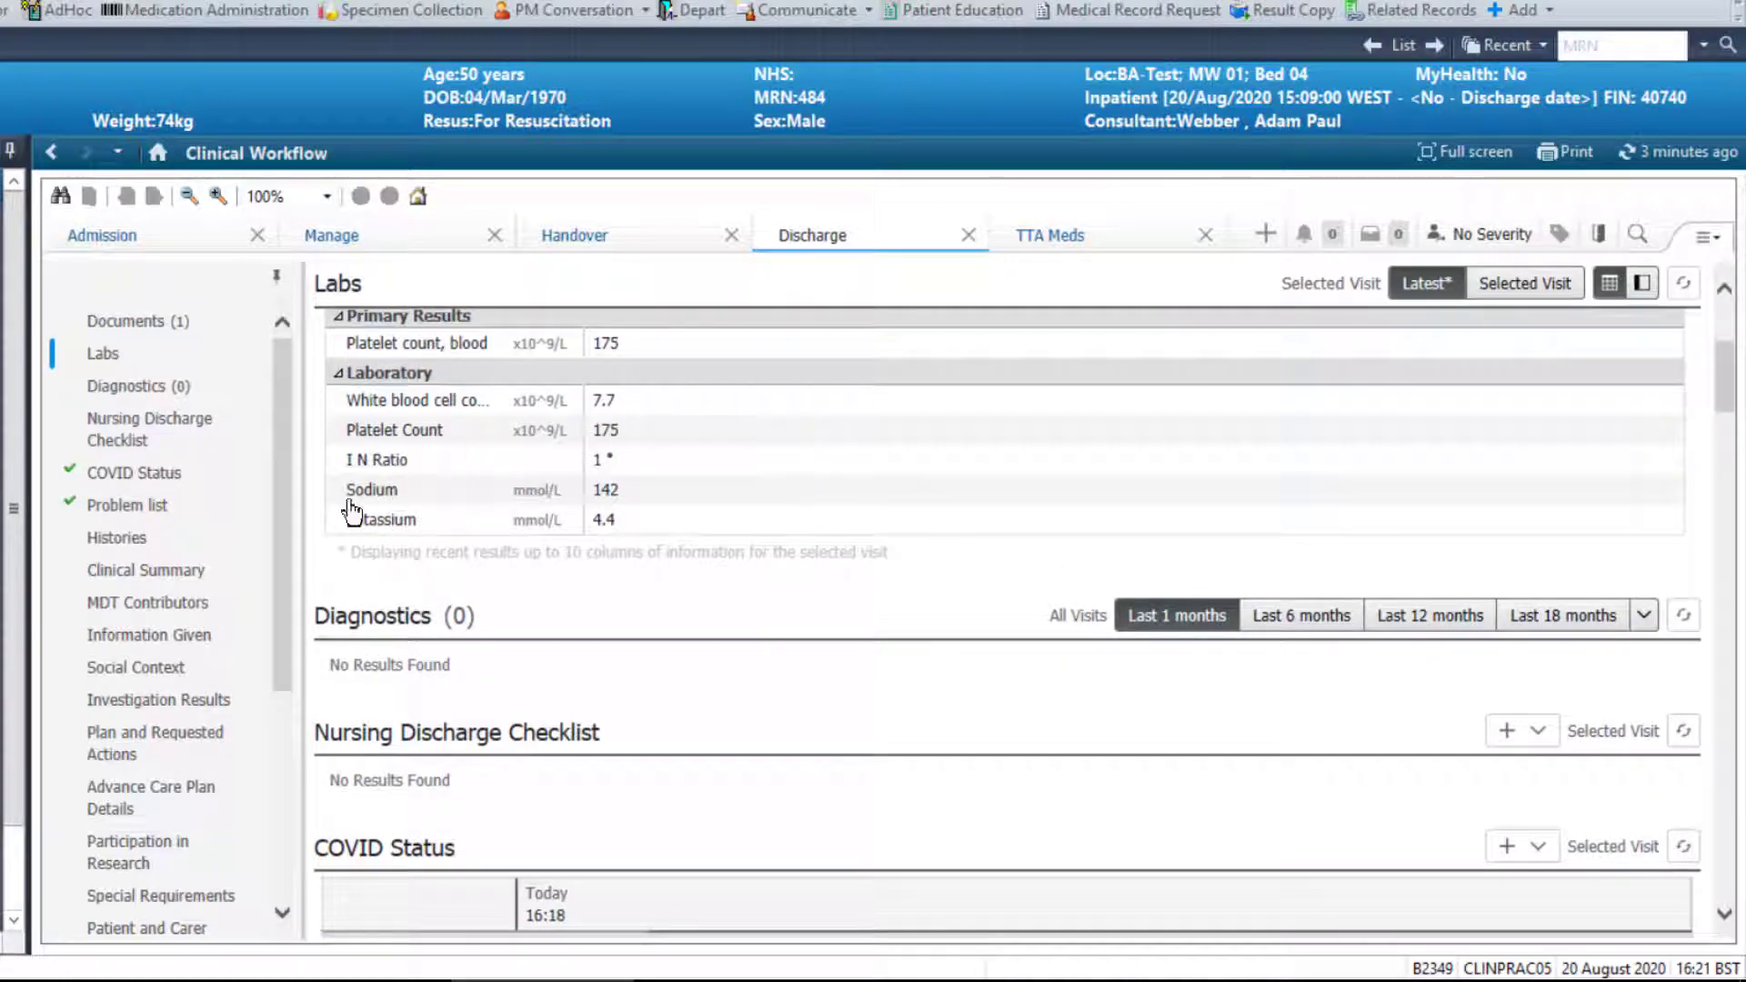
{"action": "scroll", "coordinate": [303, 624], "scroll_direction": "down", "scroll_amount": 3}
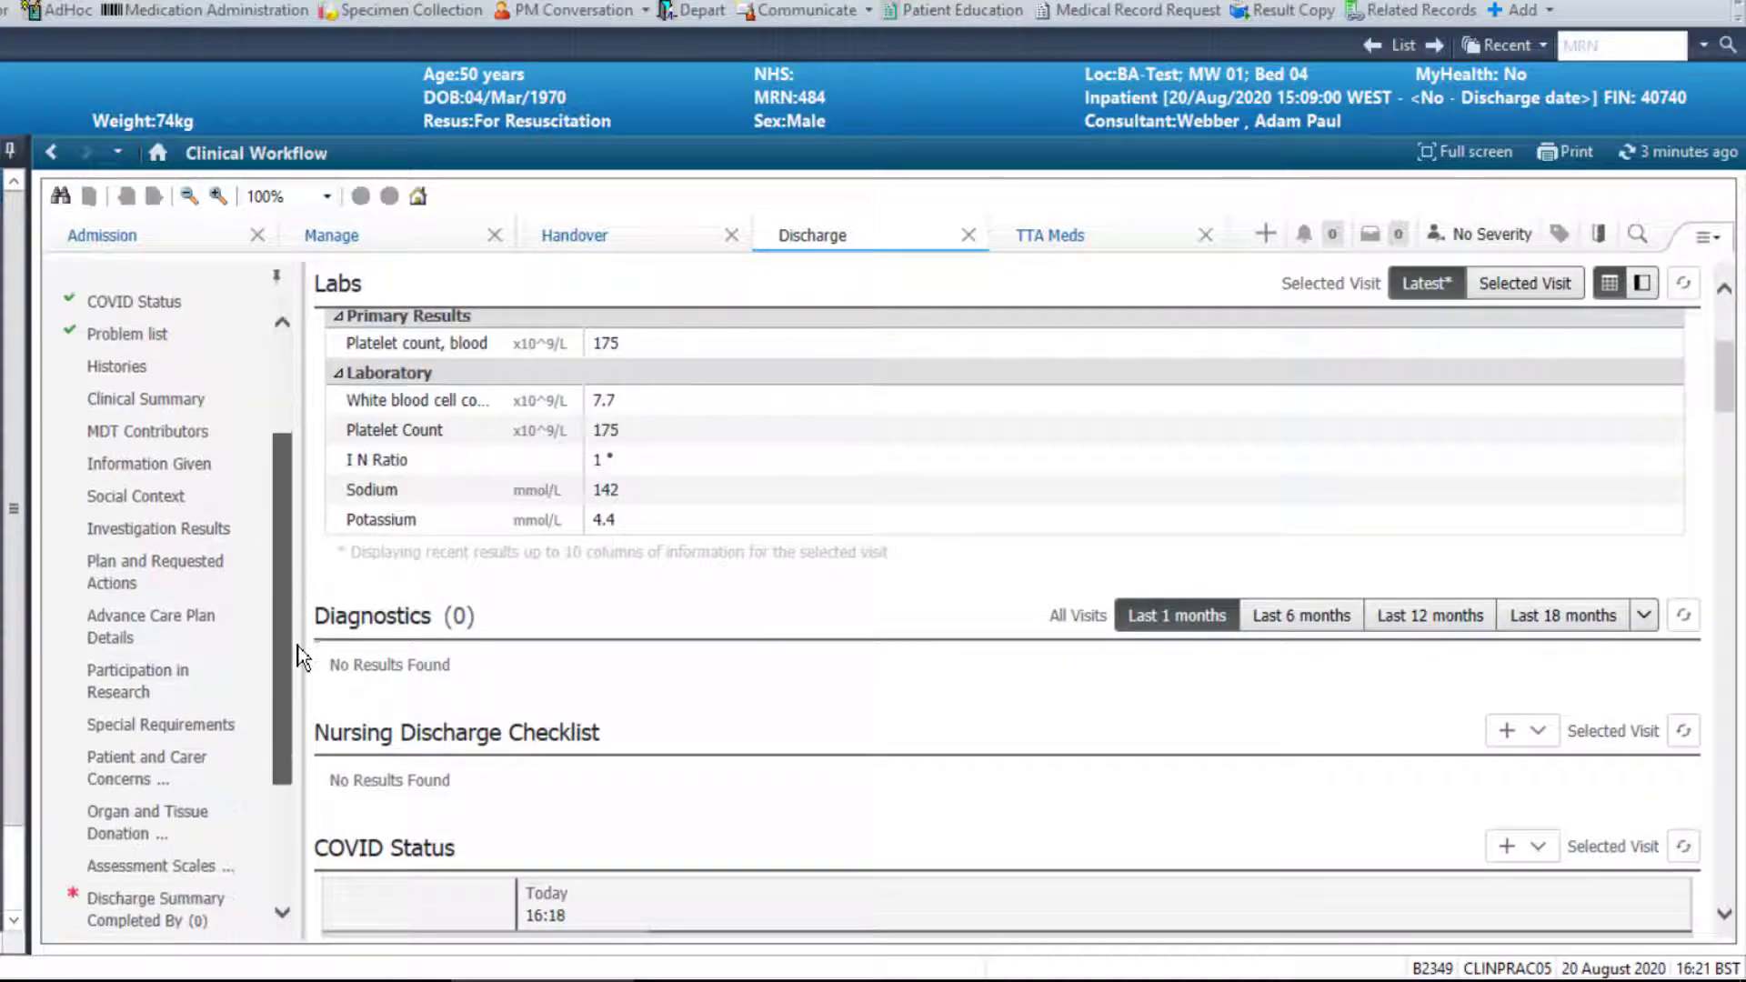
{"action": "left_click", "coordinate": [194, 499]}
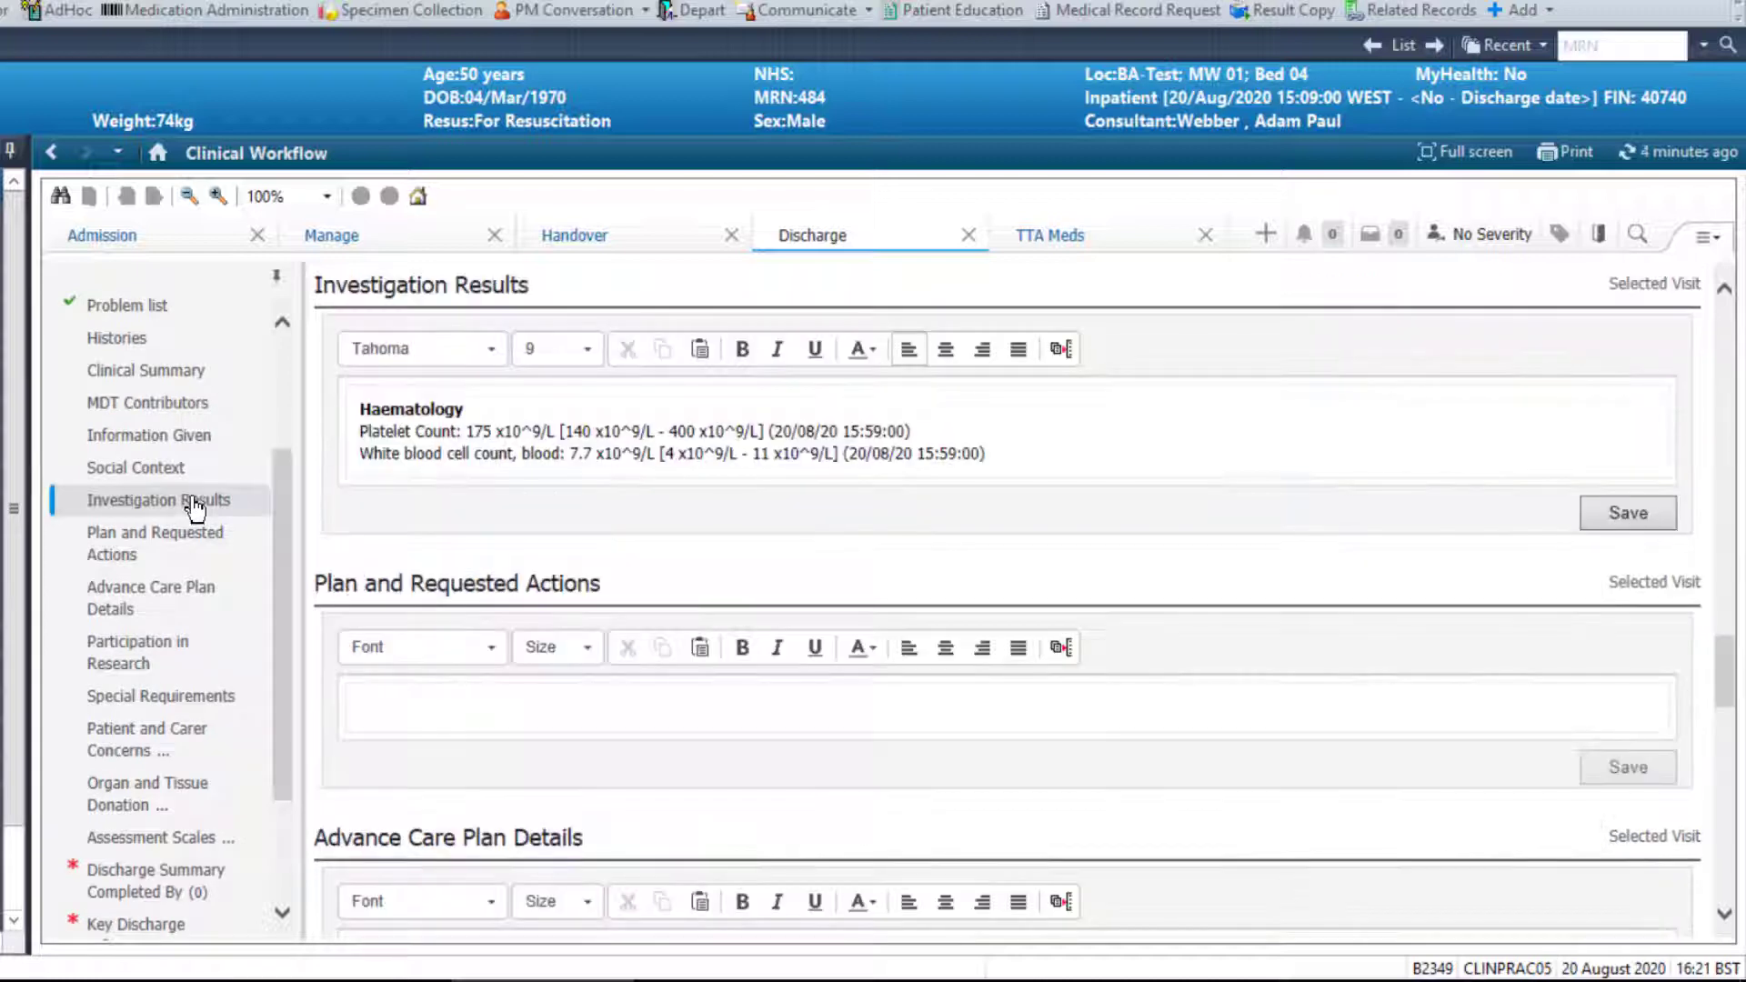
{"action": "left_click", "coordinate": [691, 452]}
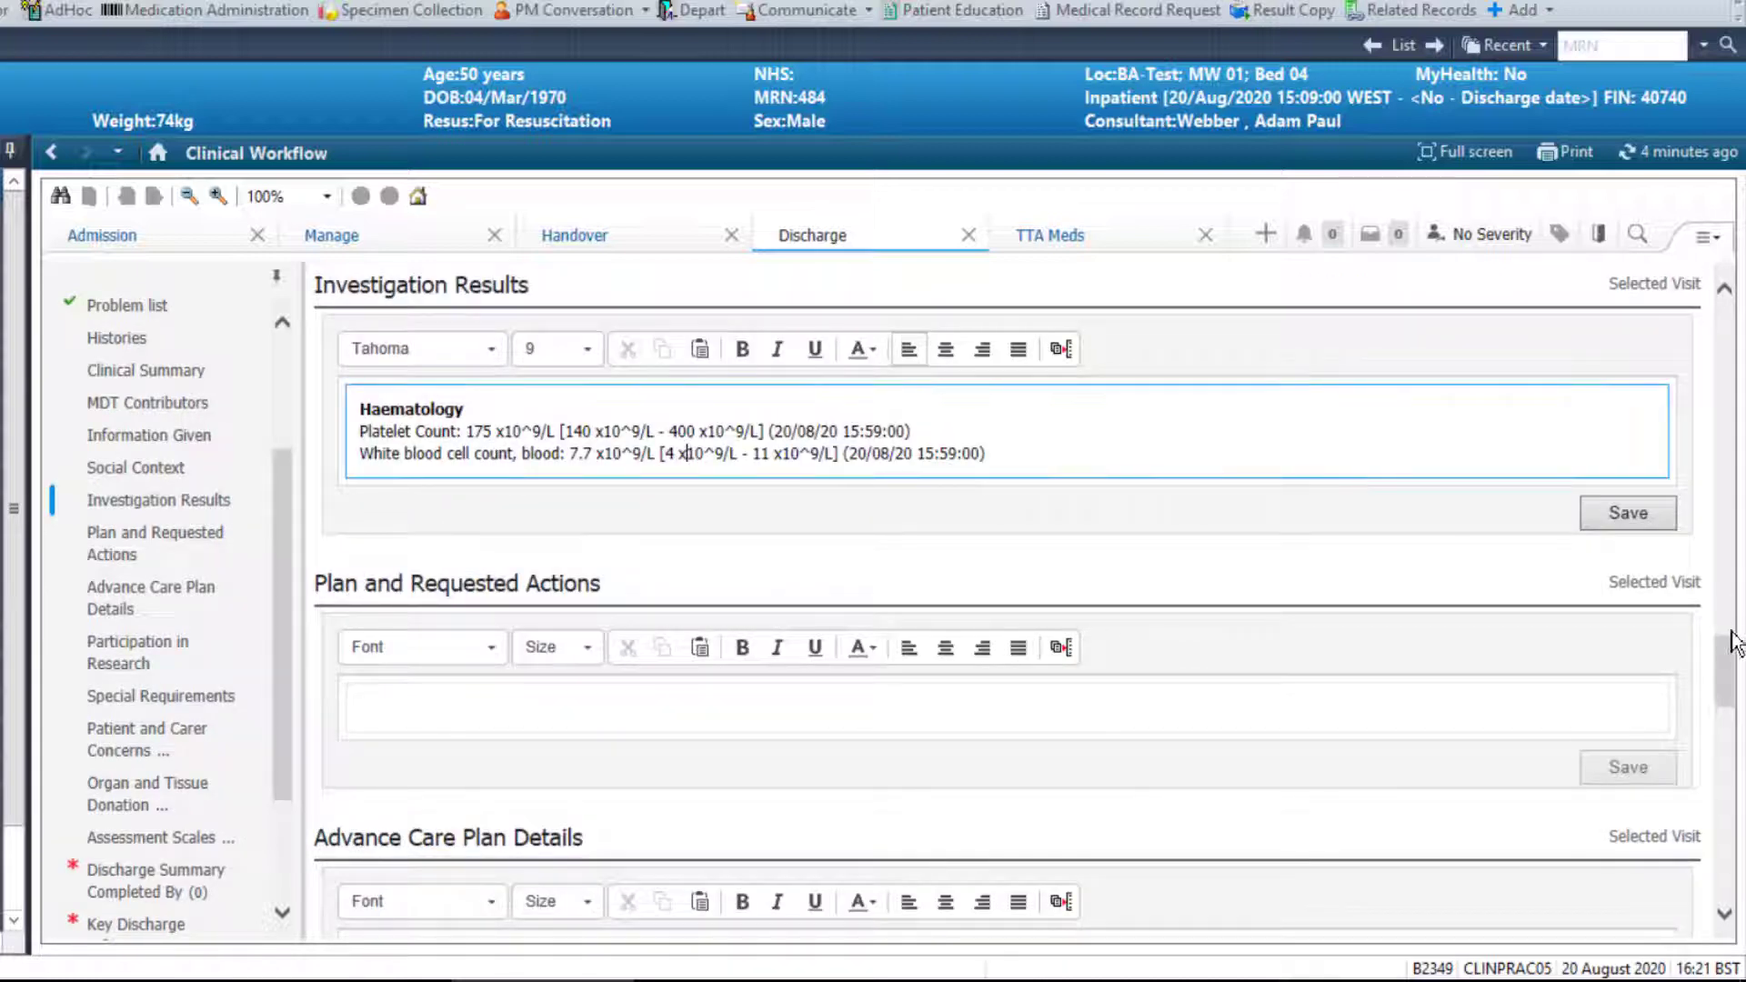
Enter "Referral to community alcohol service" and "GP to monitor blood pressure and optimise antihypertensive therapy" in Plan and Requested Actions, and save it
{"action": "scroll", "coordinate": [1732, 663], "scroll_direction": "down", "scroll_amount": 3}
{"action": "left_click", "coordinate": [600, 509]}
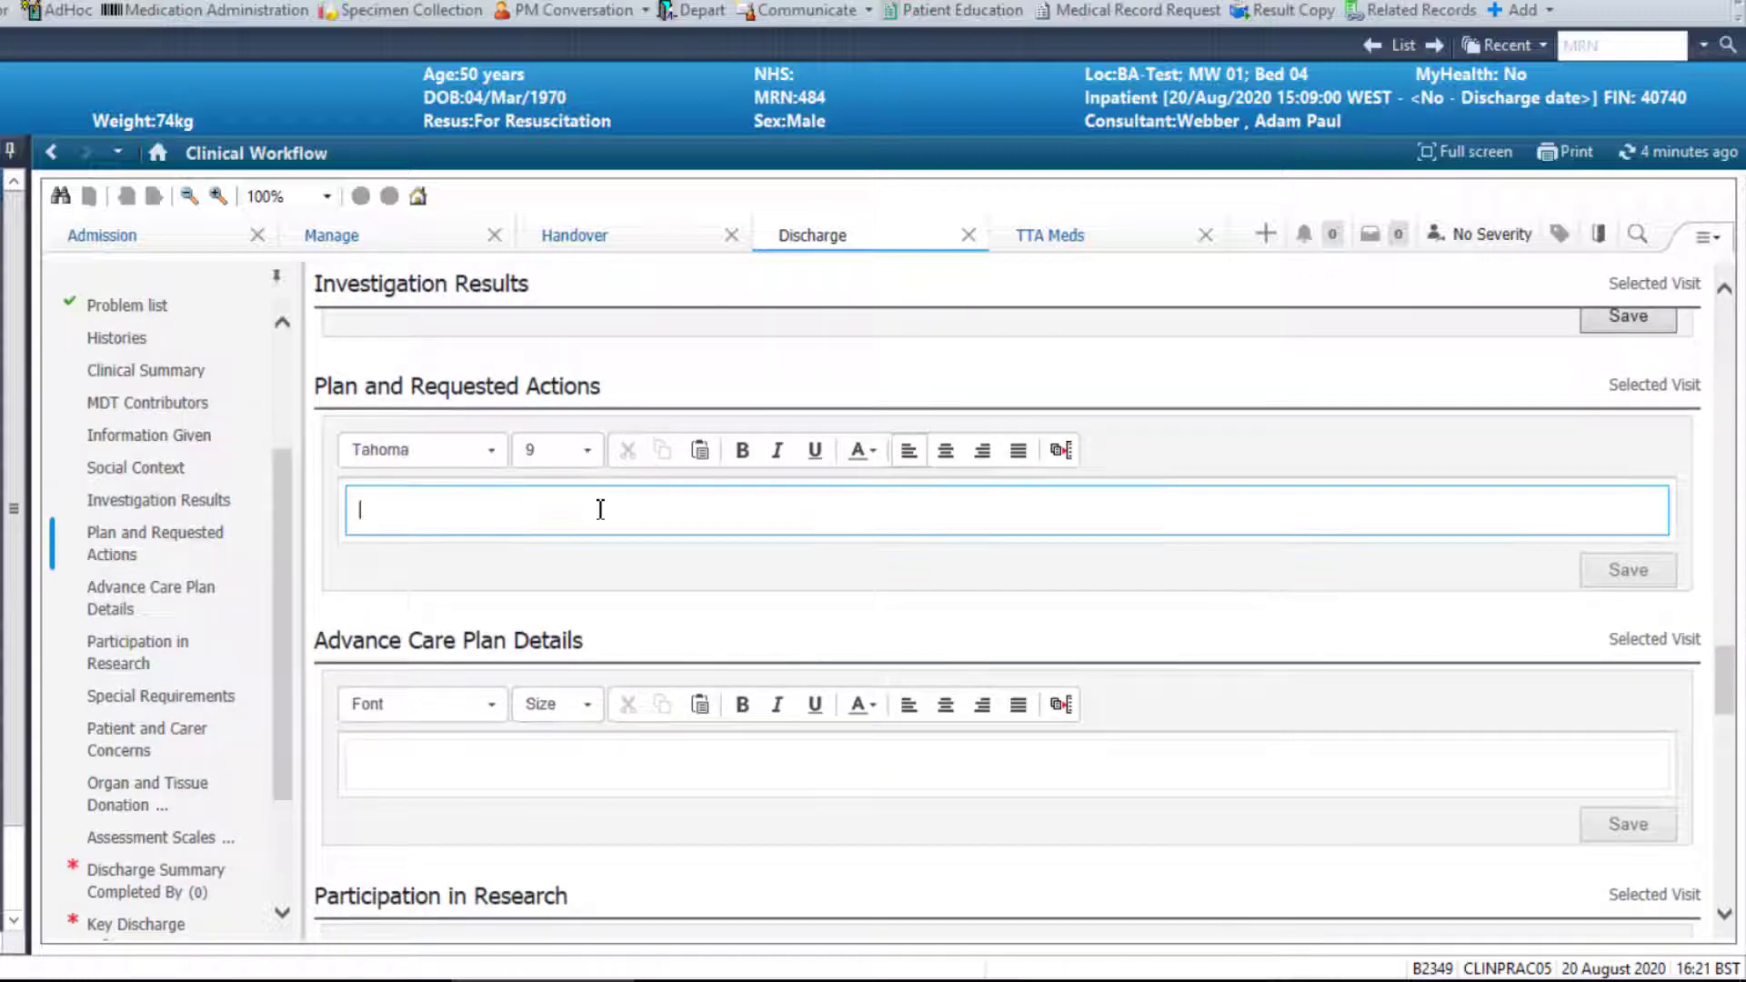
{"action": "type", "text": "Referral to community alcohol service GP to monitor blood pressure and optimise antihypertensive therapy"}
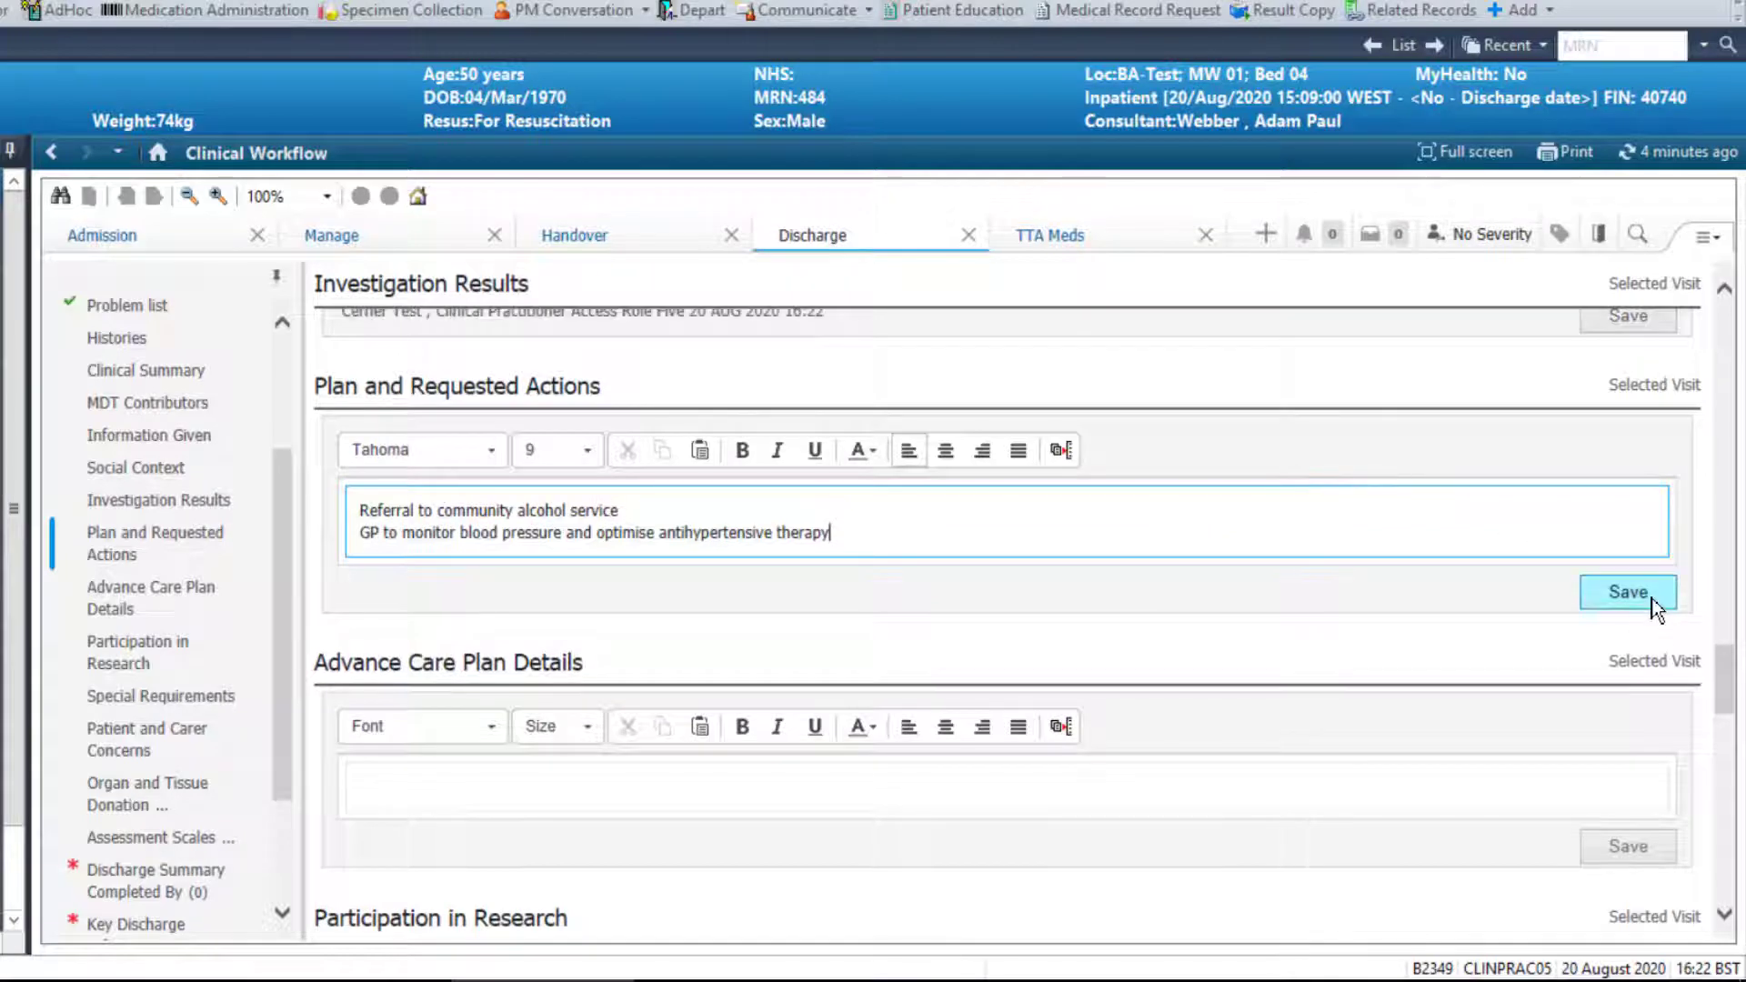
{"action": "left_click", "coordinate": [1628, 592]}
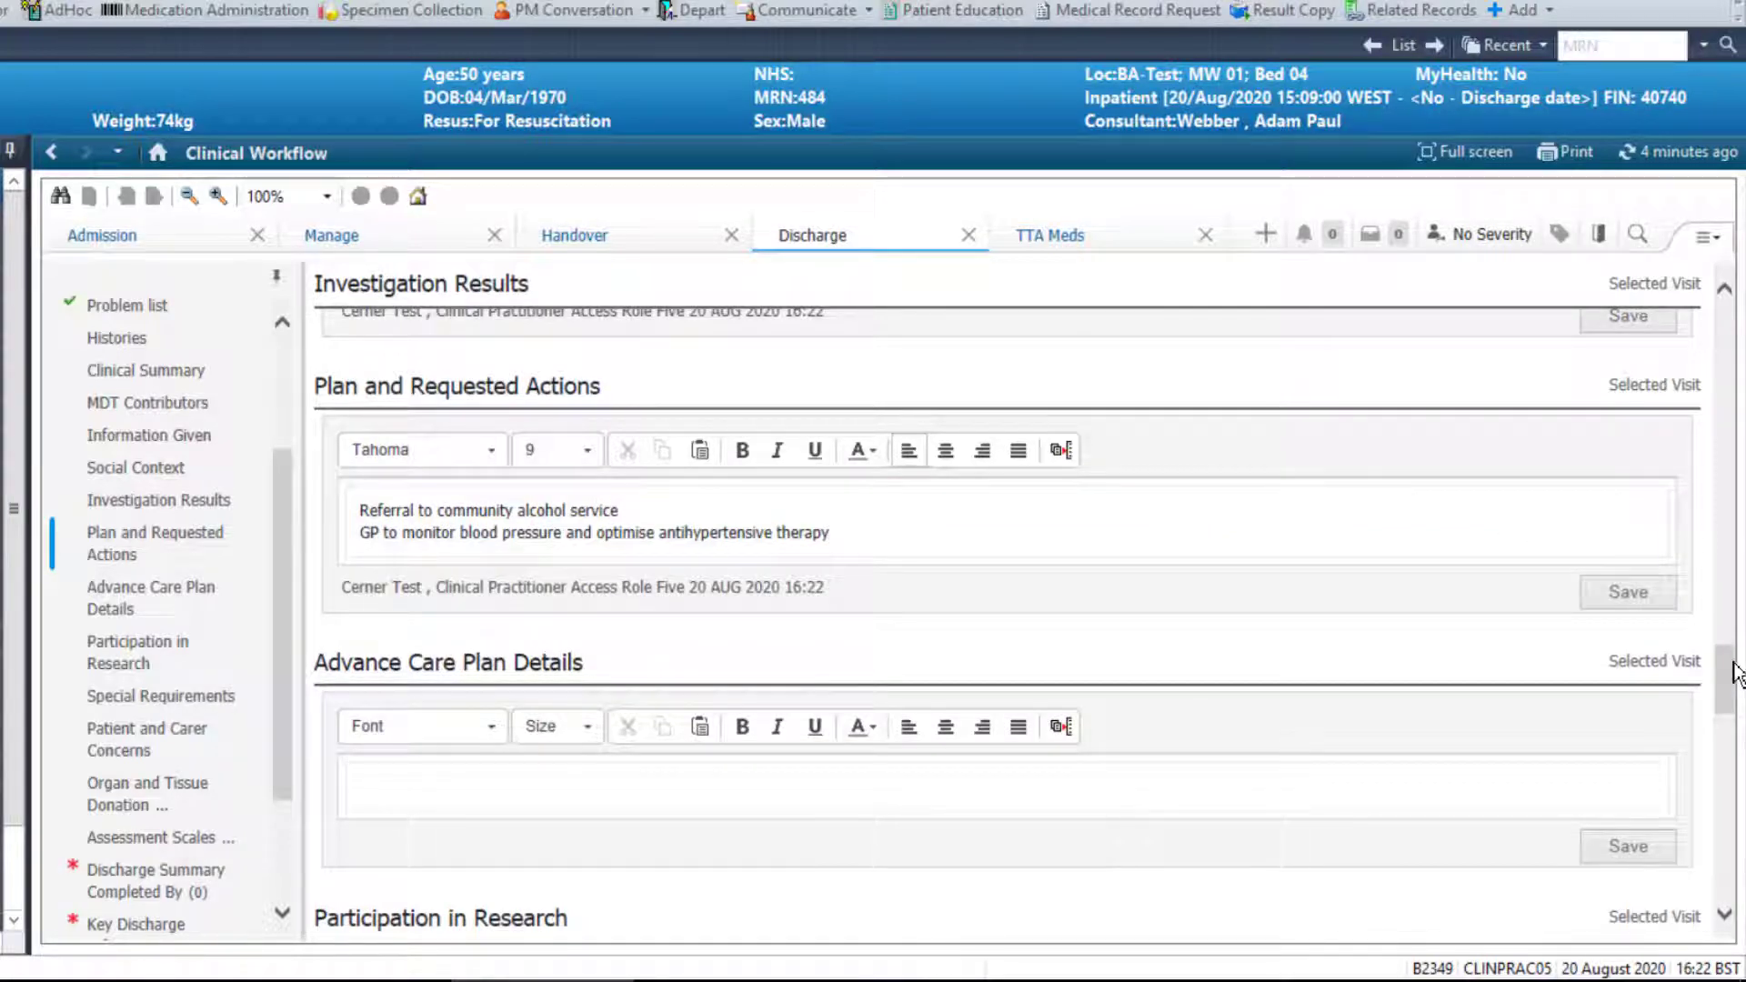
Look over the remaining free-text sections, open the Frailty Screening Tool from Assessment Scales, and close it without charting
{"action": "scroll", "coordinate": [1735, 673], "scroll_direction": "down", "scroll_amount": 5}
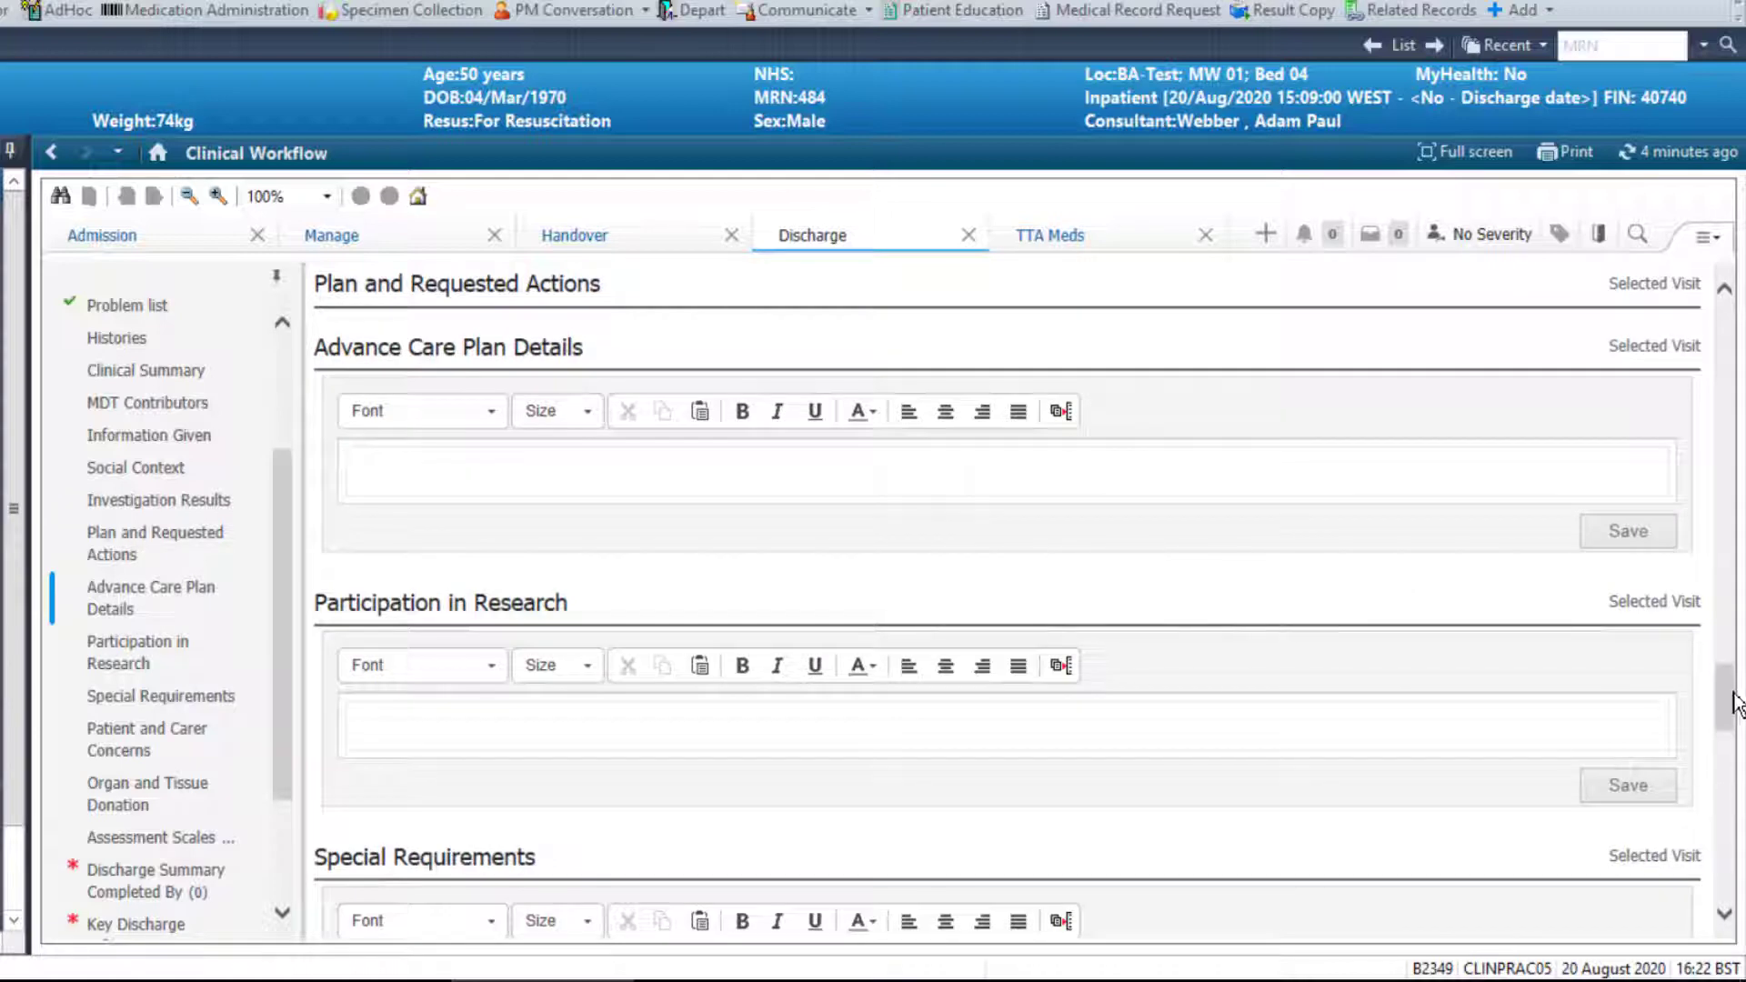
{"action": "left_click_drag", "start_coordinate": [1731, 688], "coordinate": [1737, 791]}
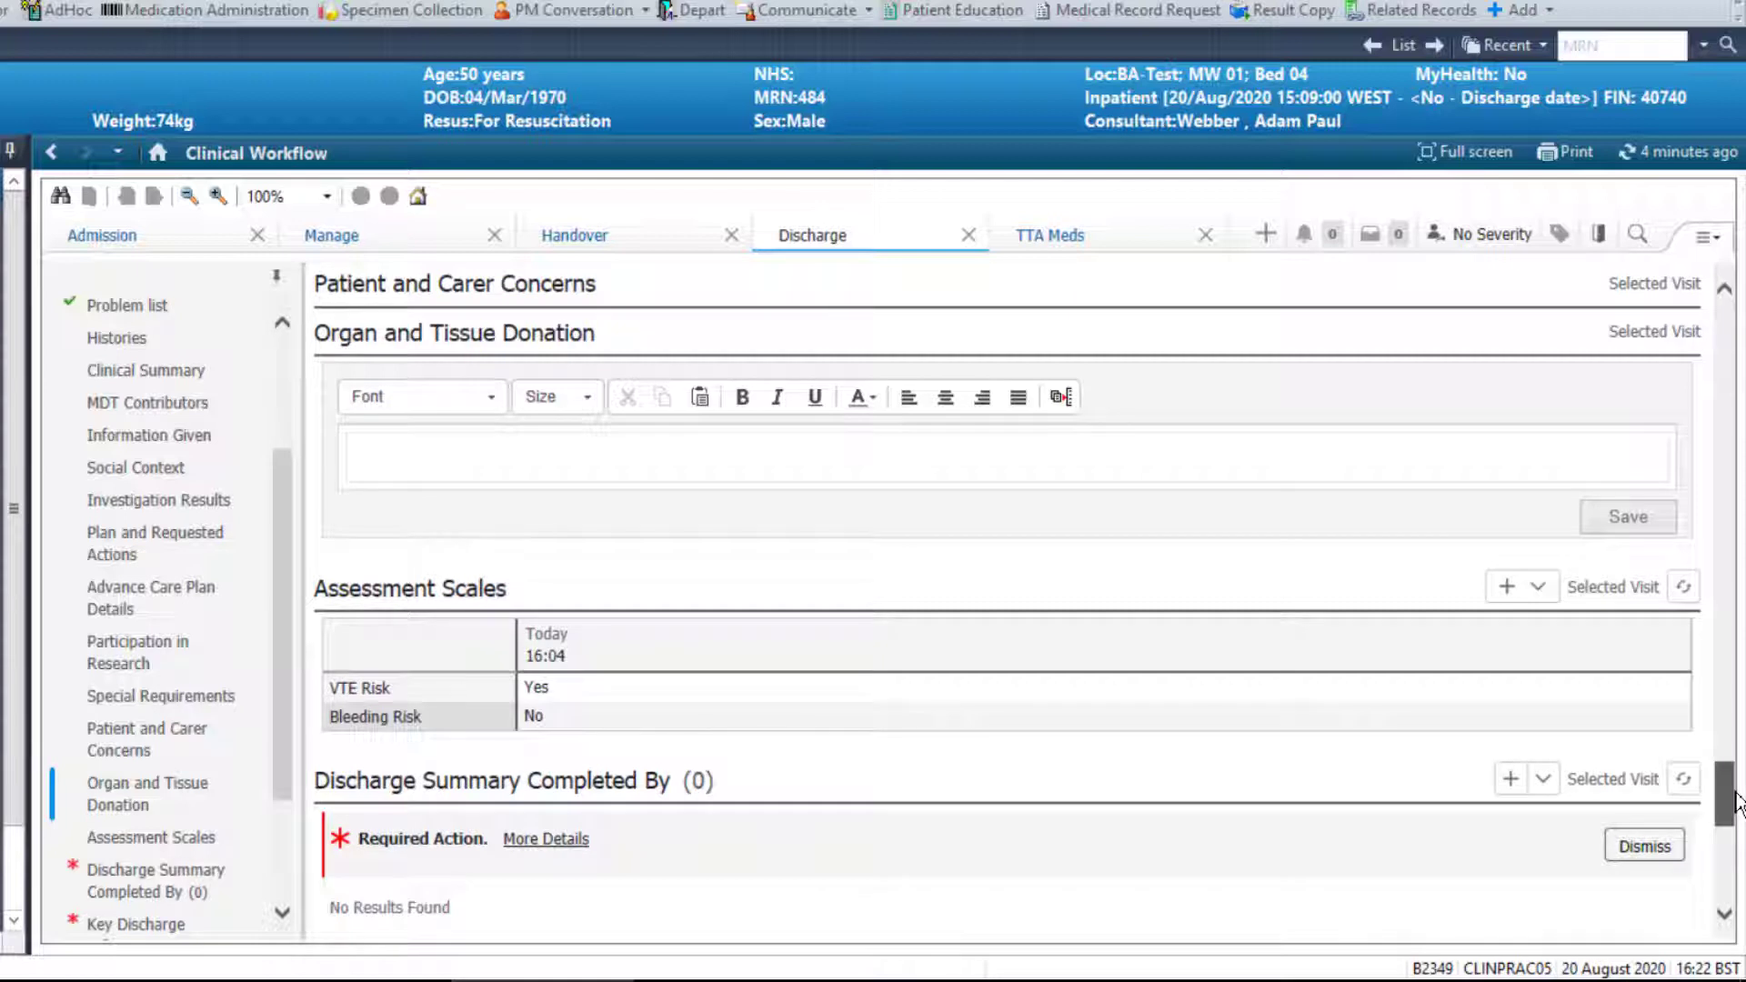
{"action": "left_click_drag", "start_coordinate": [1736, 800], "coordinate": [1736, 827]}
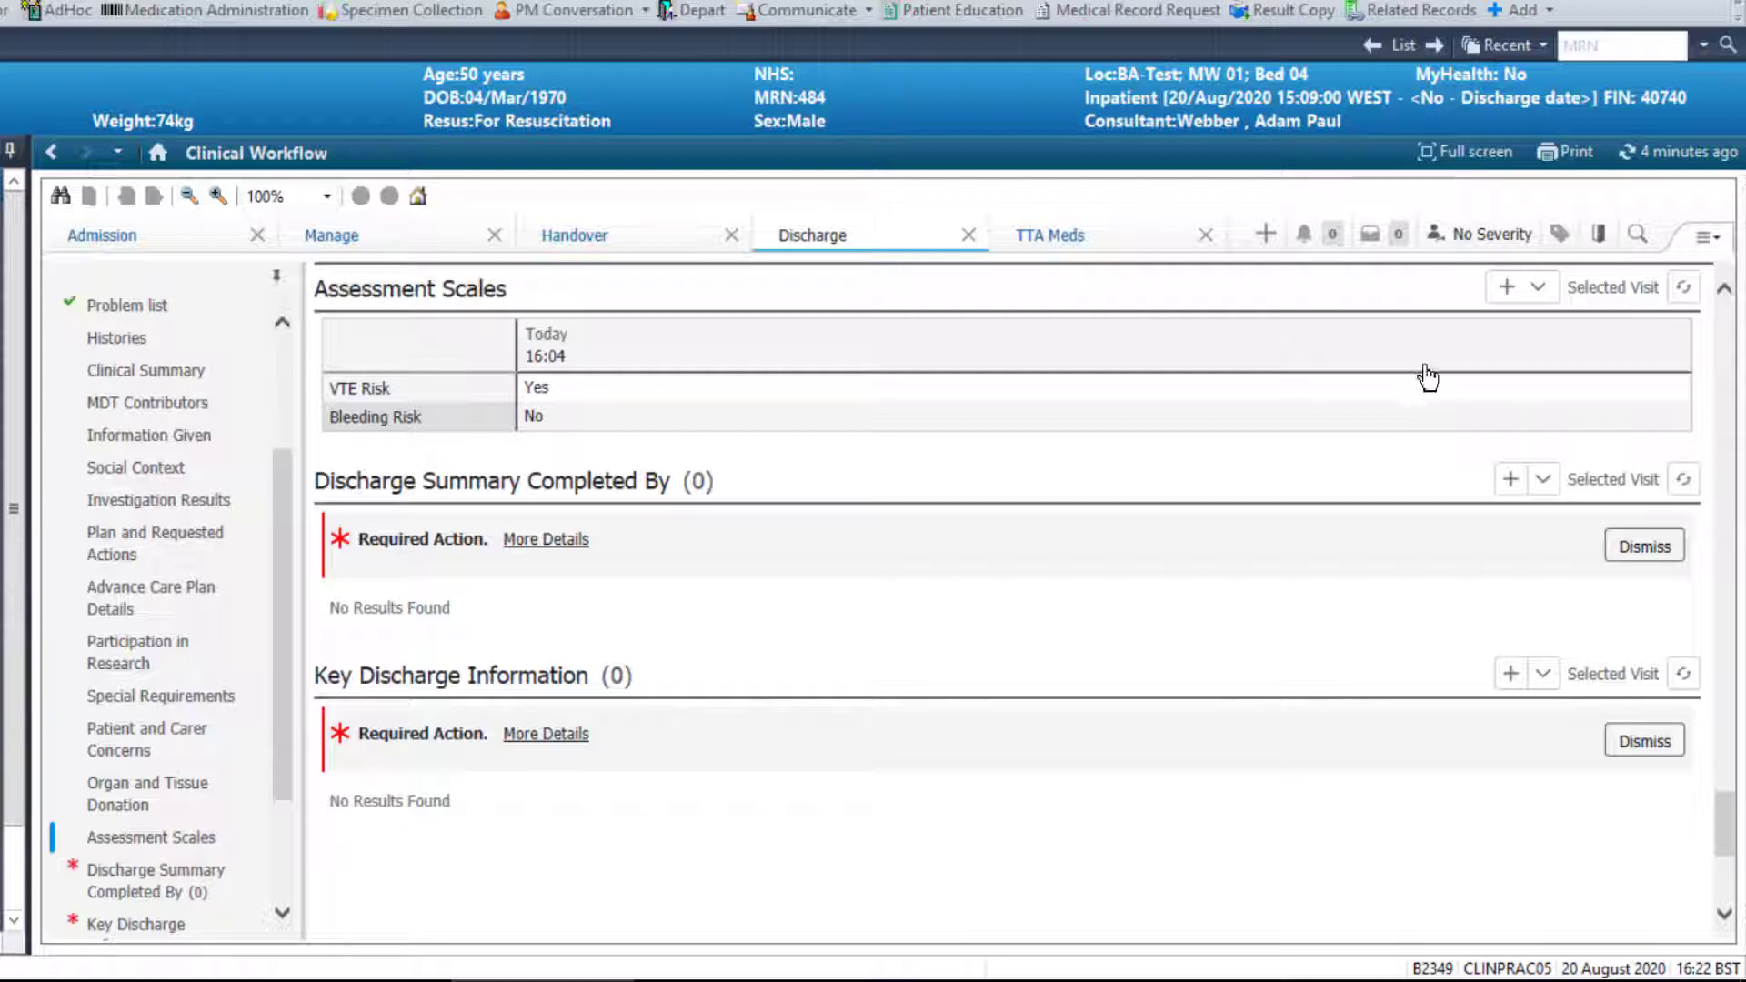
{"action": "left_click", "coordinate": [1537, 287]}
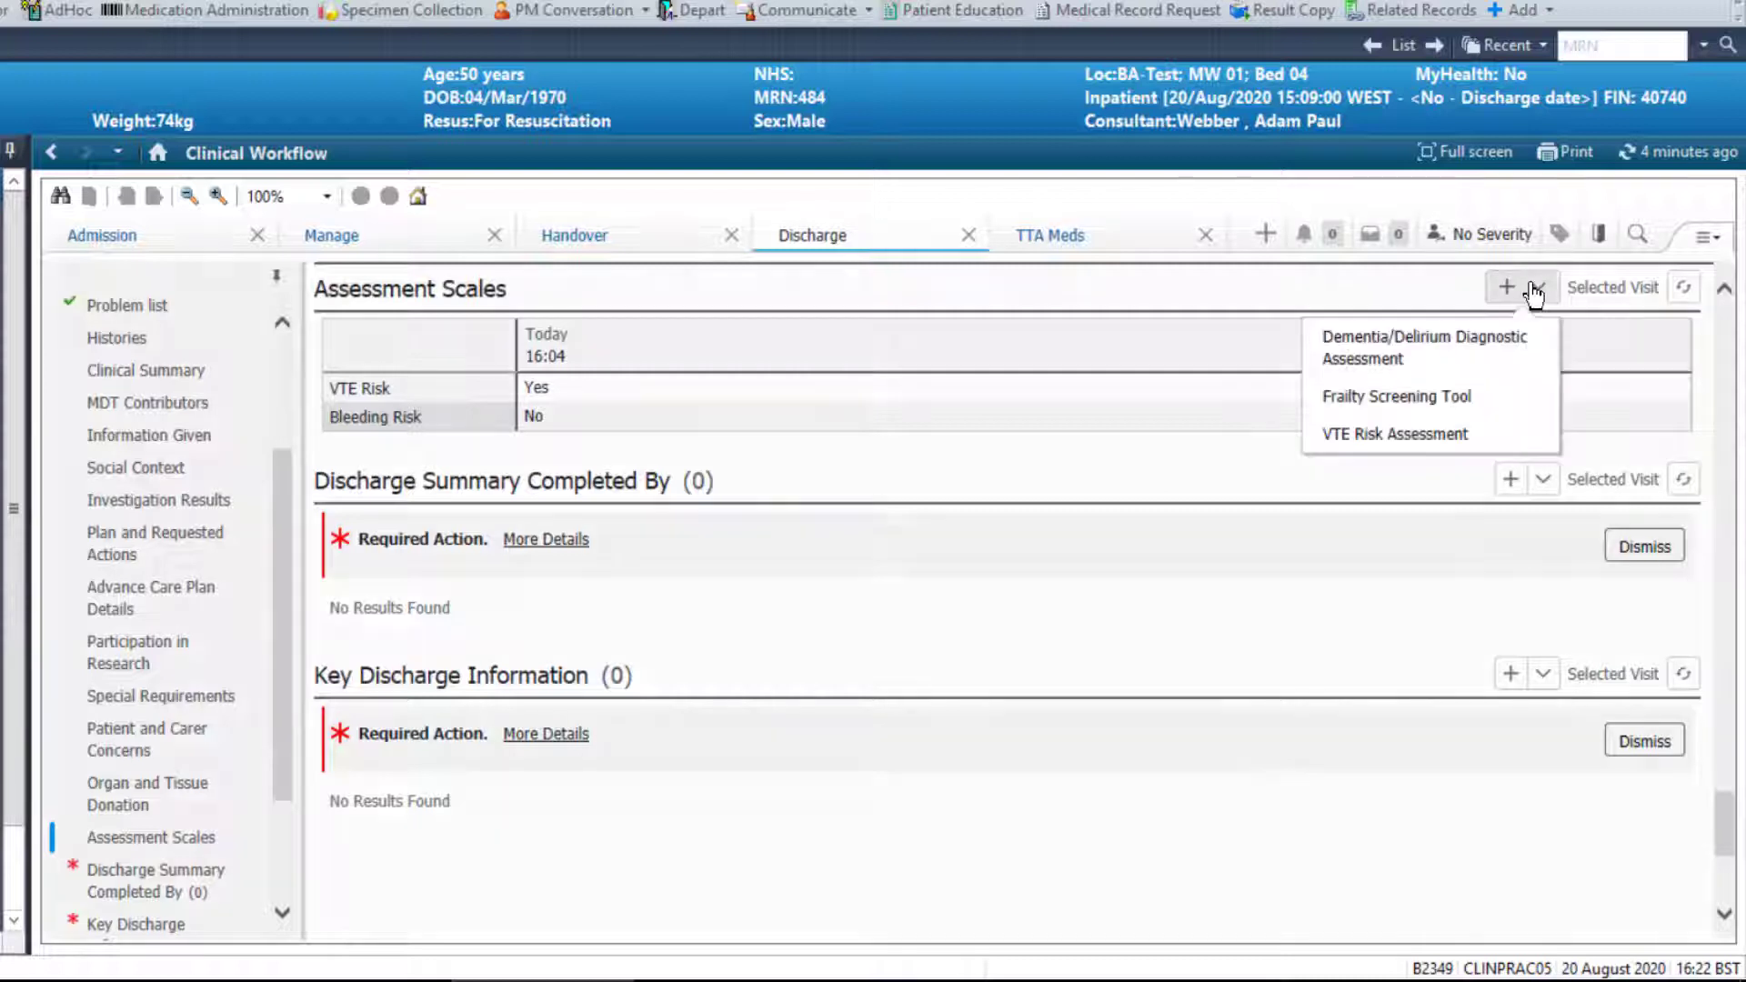
{"action": "left_click", "coordinate": [1522, 411]}
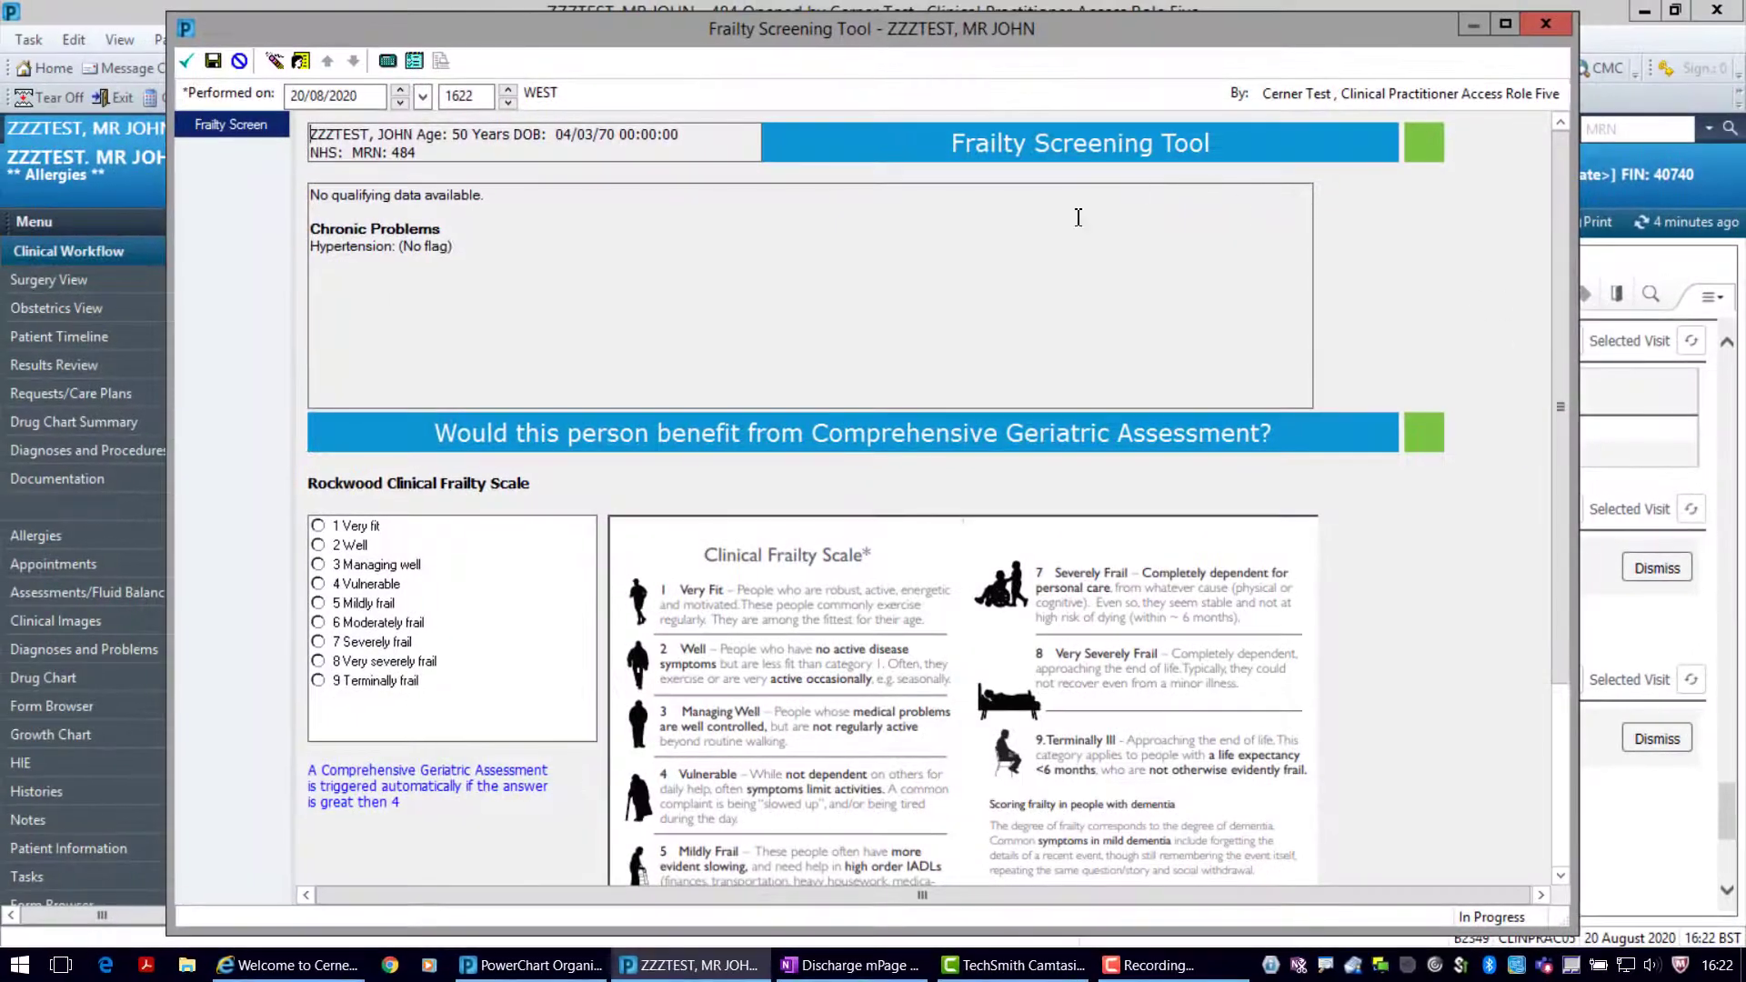
{"action": "left_click", "coordinate": [1547, 26]}
{"action": "left_click", "coordinate": [889, 577]}
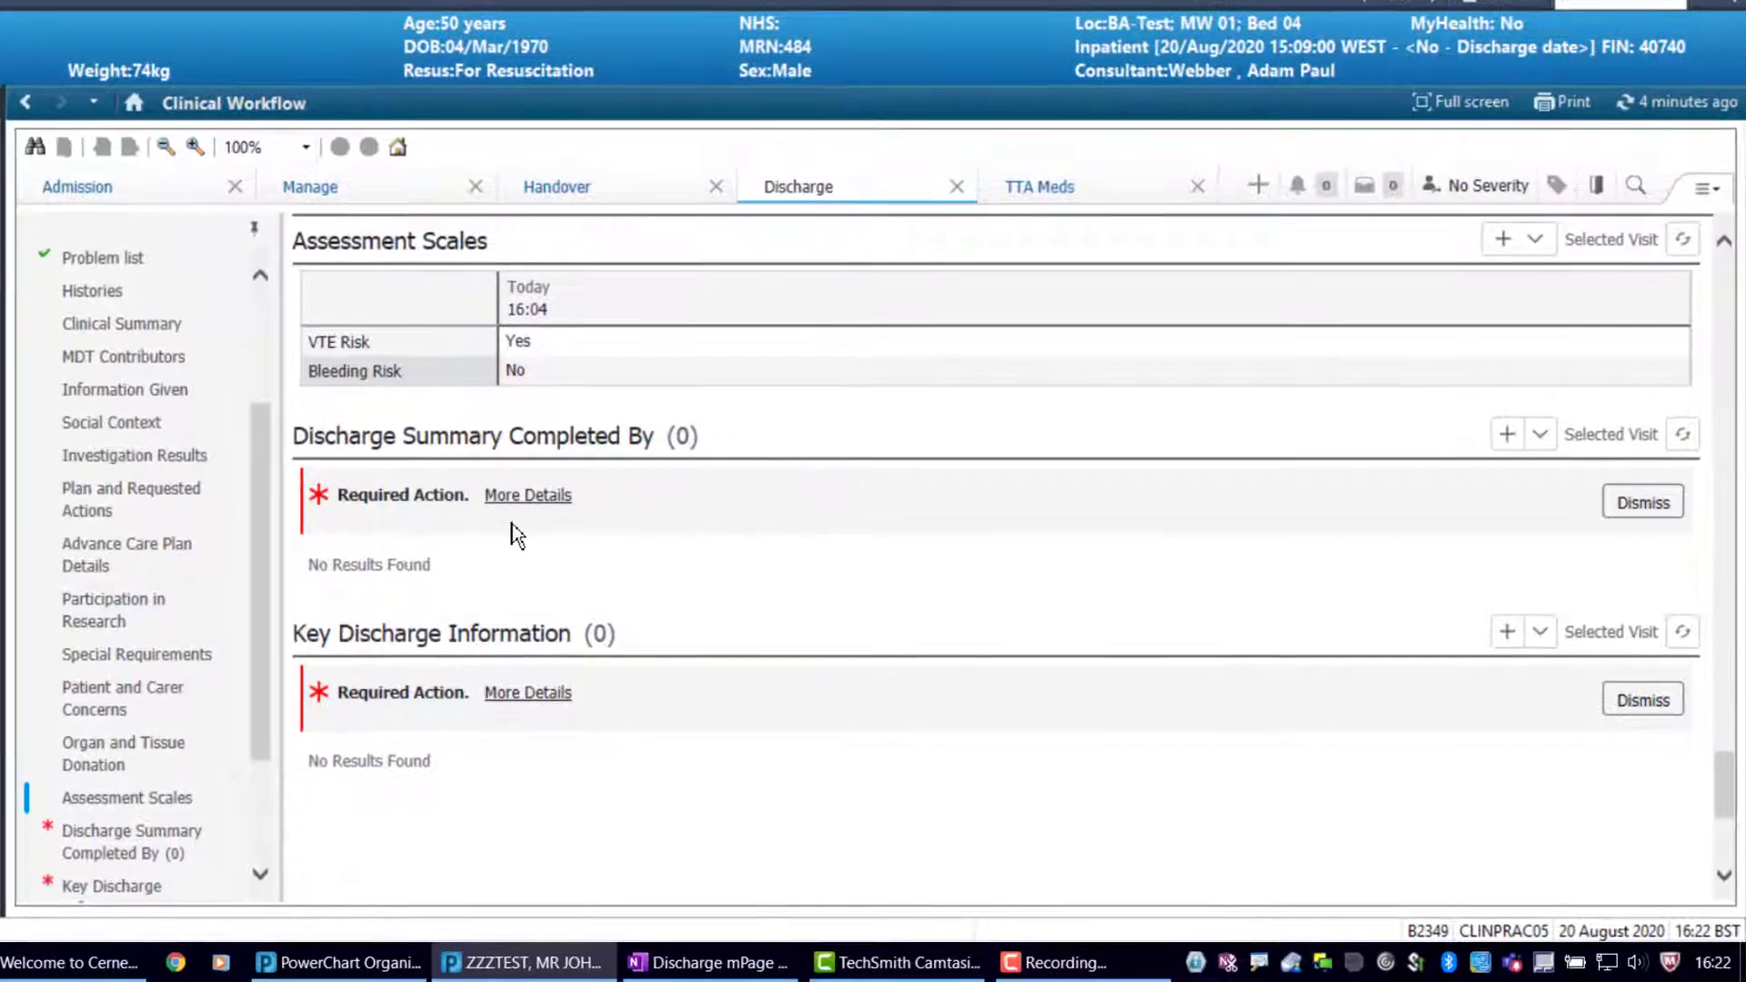
Chart the Discharge - Person Completing Record form with role FY2, the professional identifier and the contact number, and sign it
{"action": "left_click", "coordinate": [528, 496]}
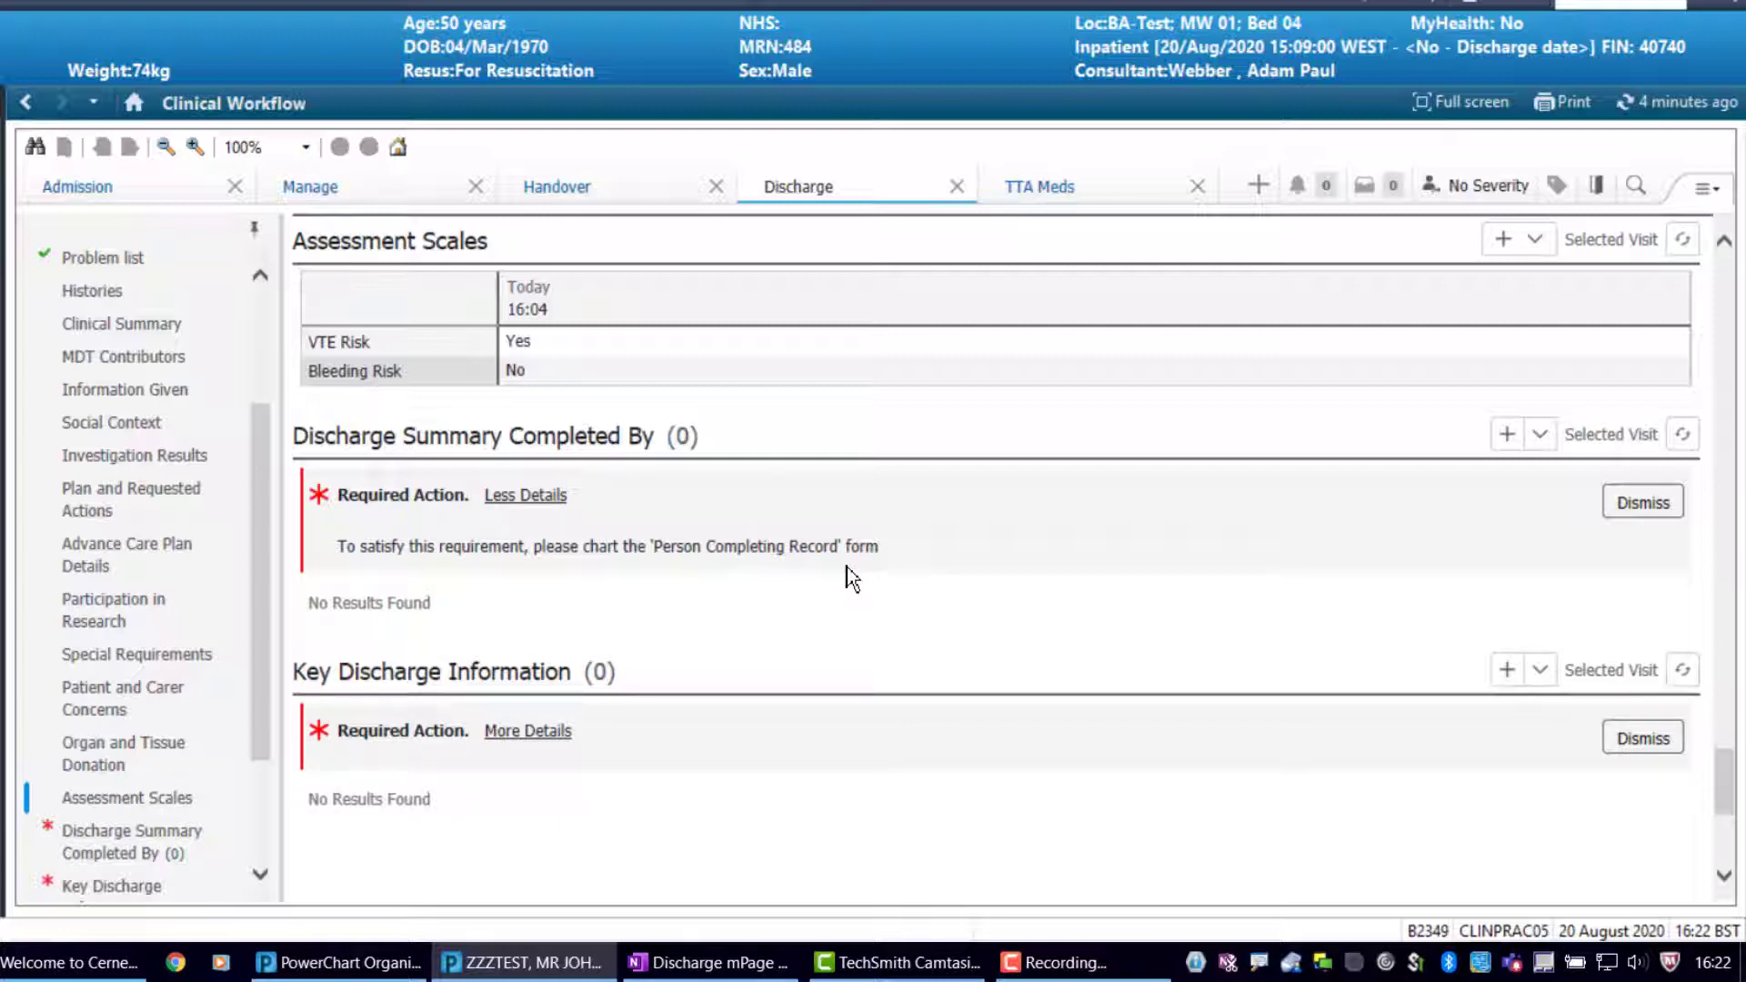
{"action": "left_click", "coordinate": [1540, 435]}
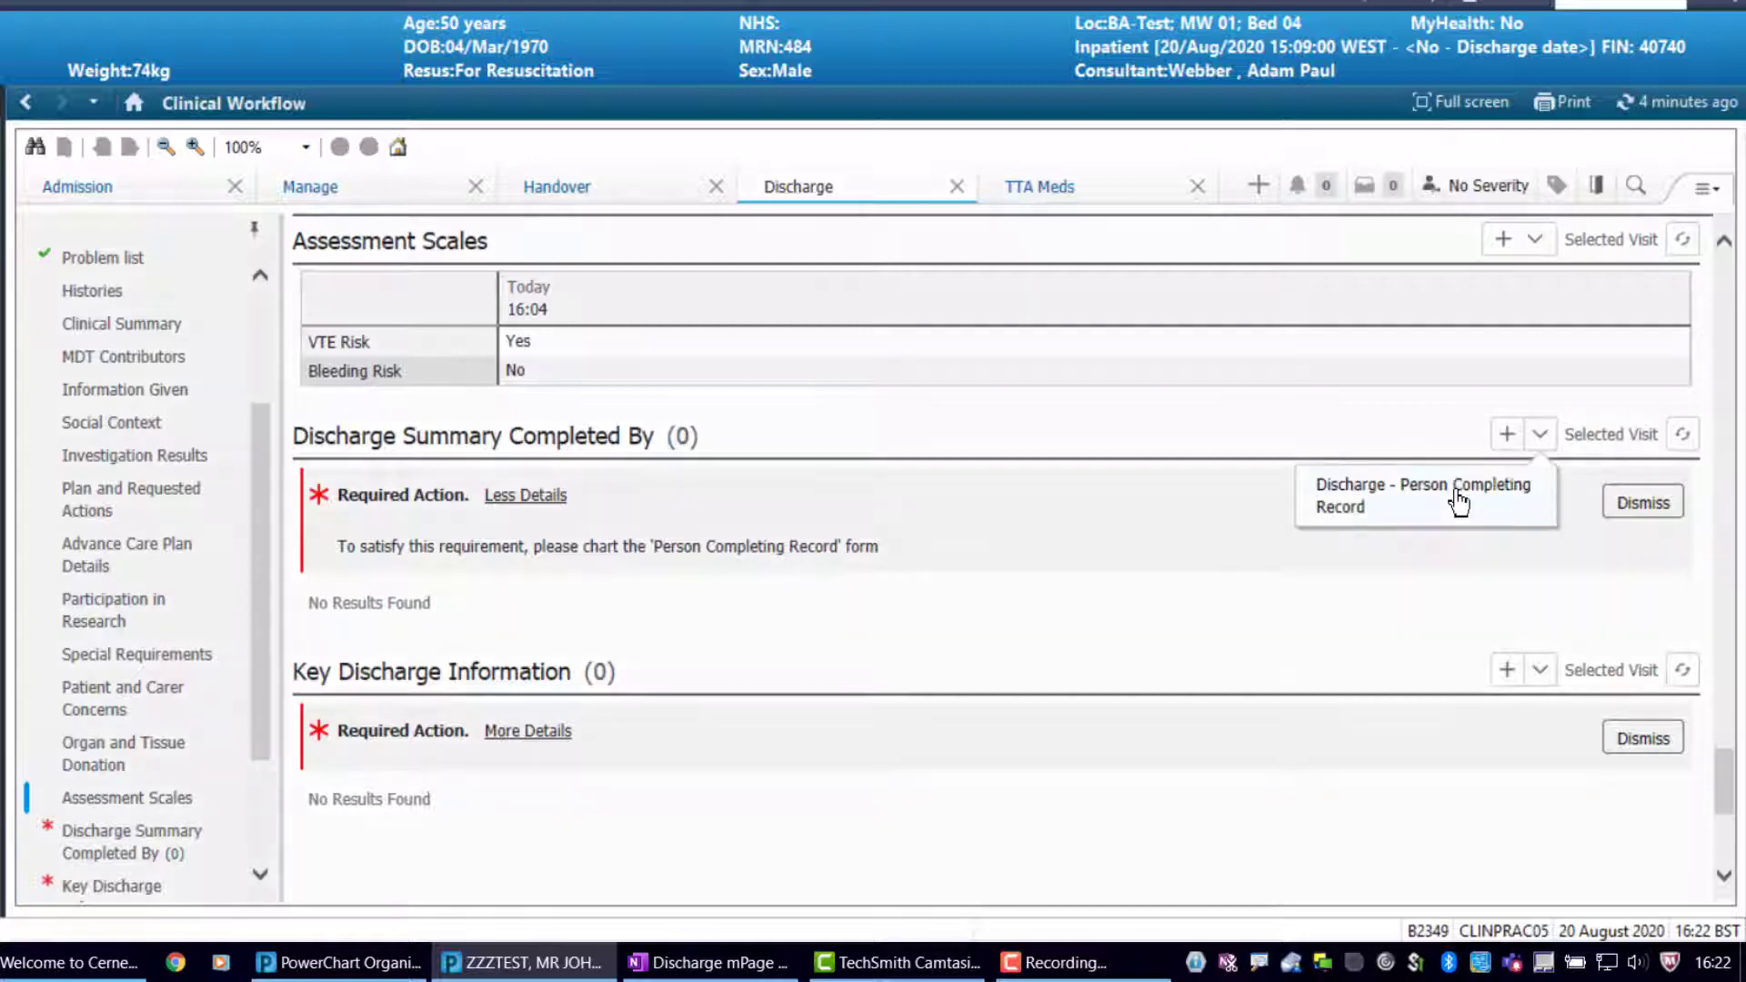
{"action": "left_click", "coordinate": [1458, 502]}
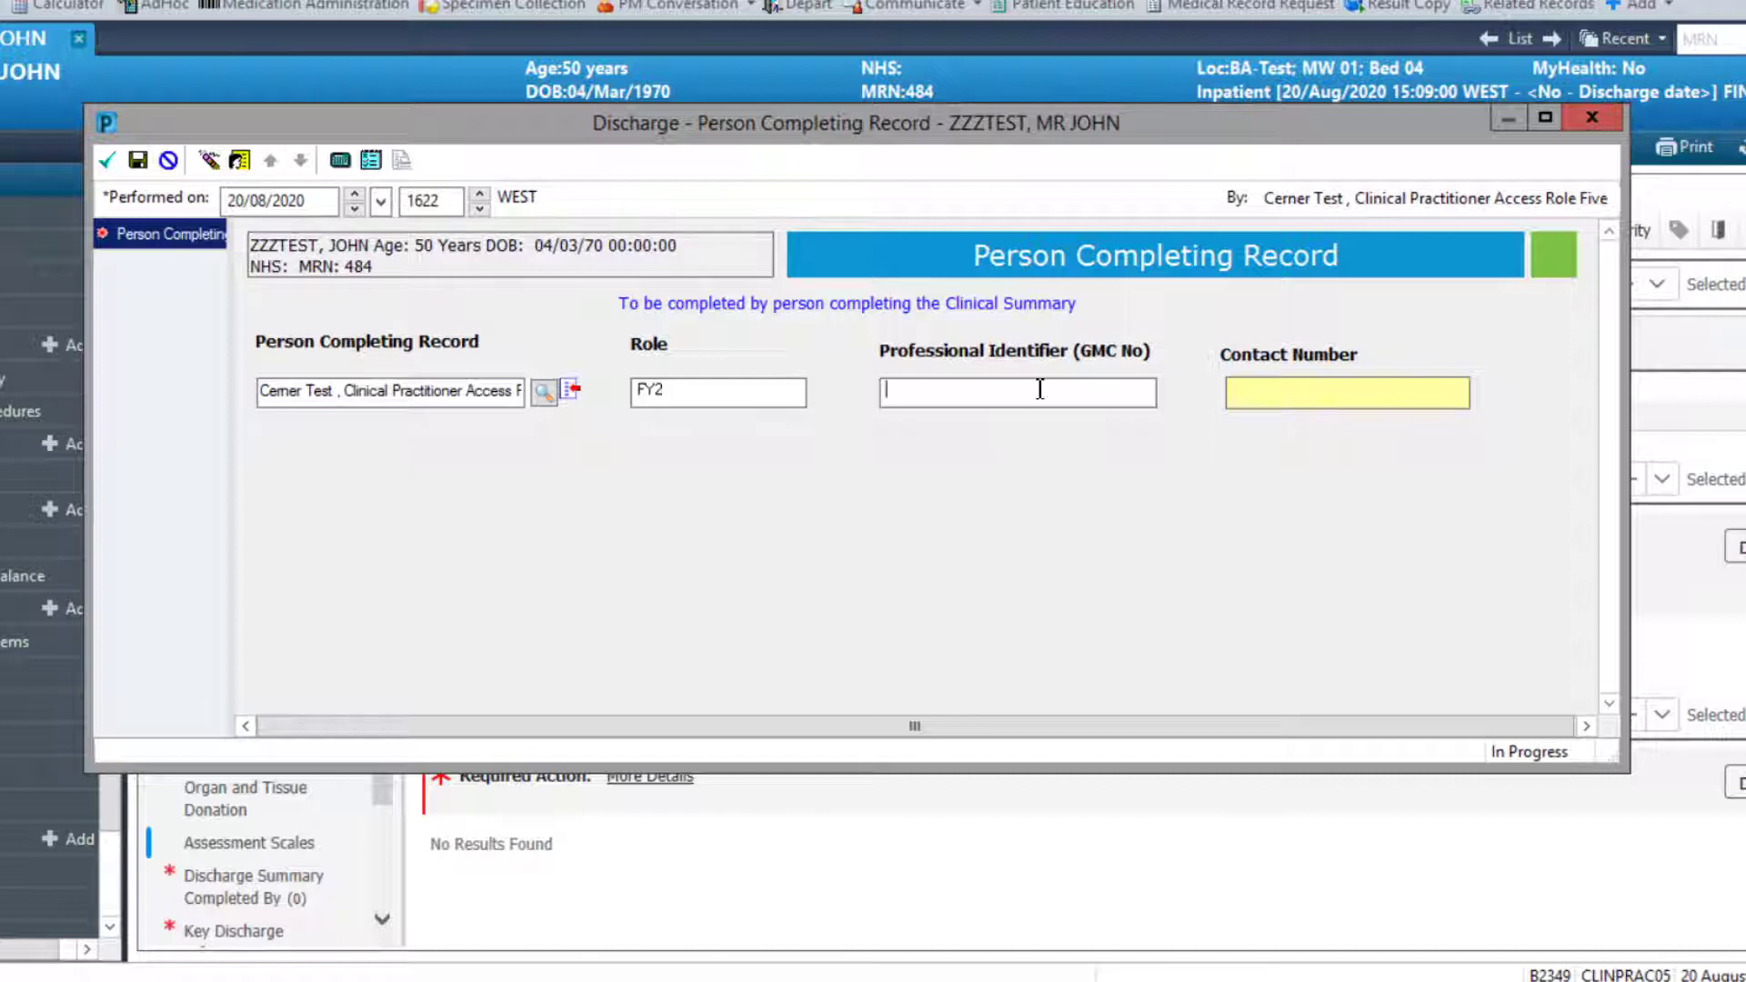
{"action": "type", "text": "123451234"}
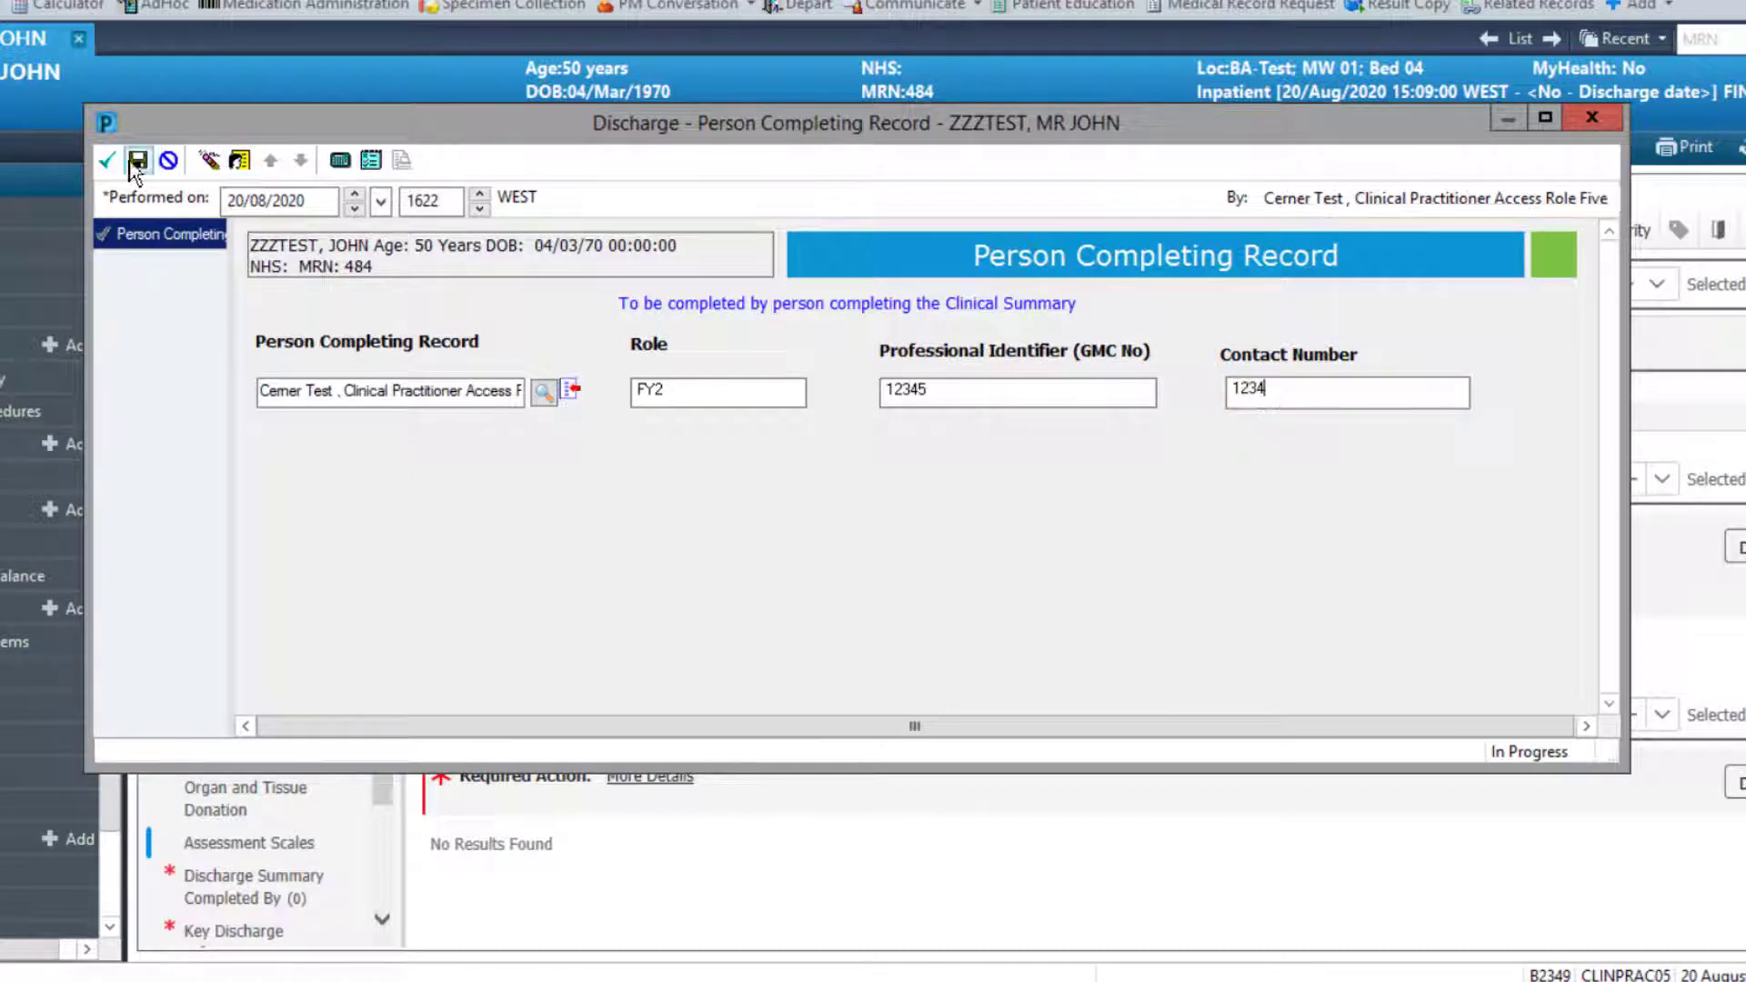
{"action": "left_click", "coordinate": [95, 156]}
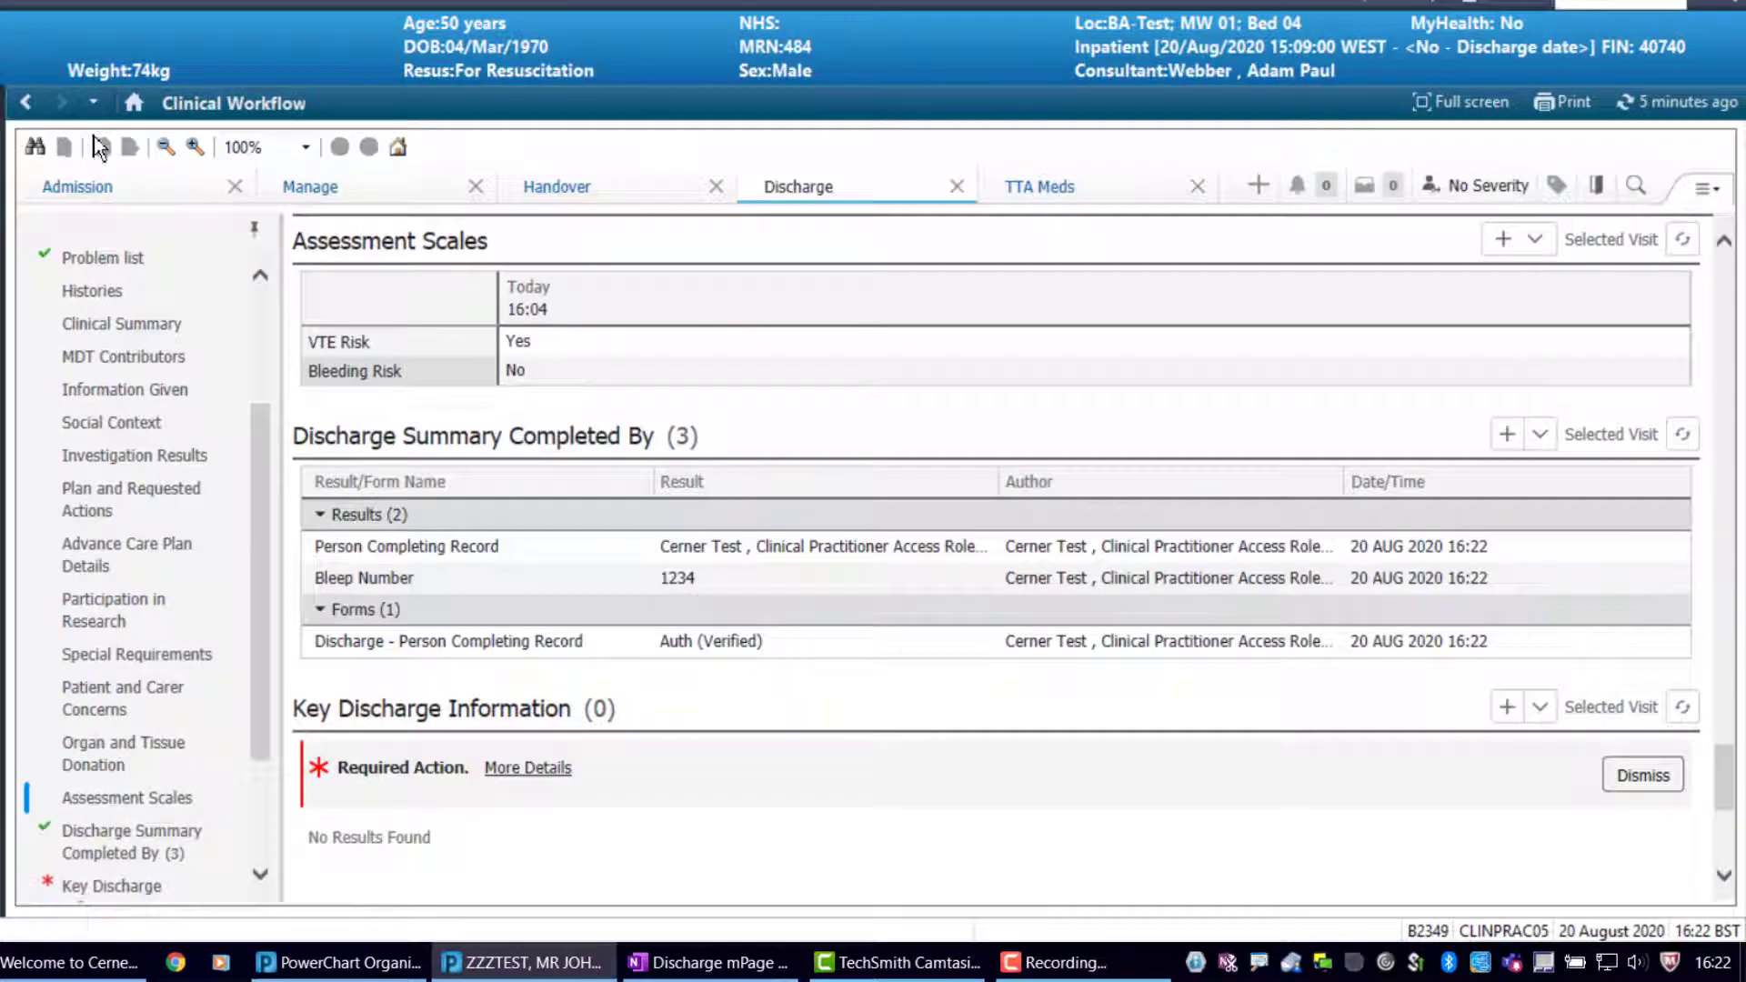
Create the Inpatient Discharge Summary note, review it through to Person Completing Record, and sign and submit it
{"action": "left_click_drag", "start_coordinate": [1725, 775], "coordinate": [1725, 826]}
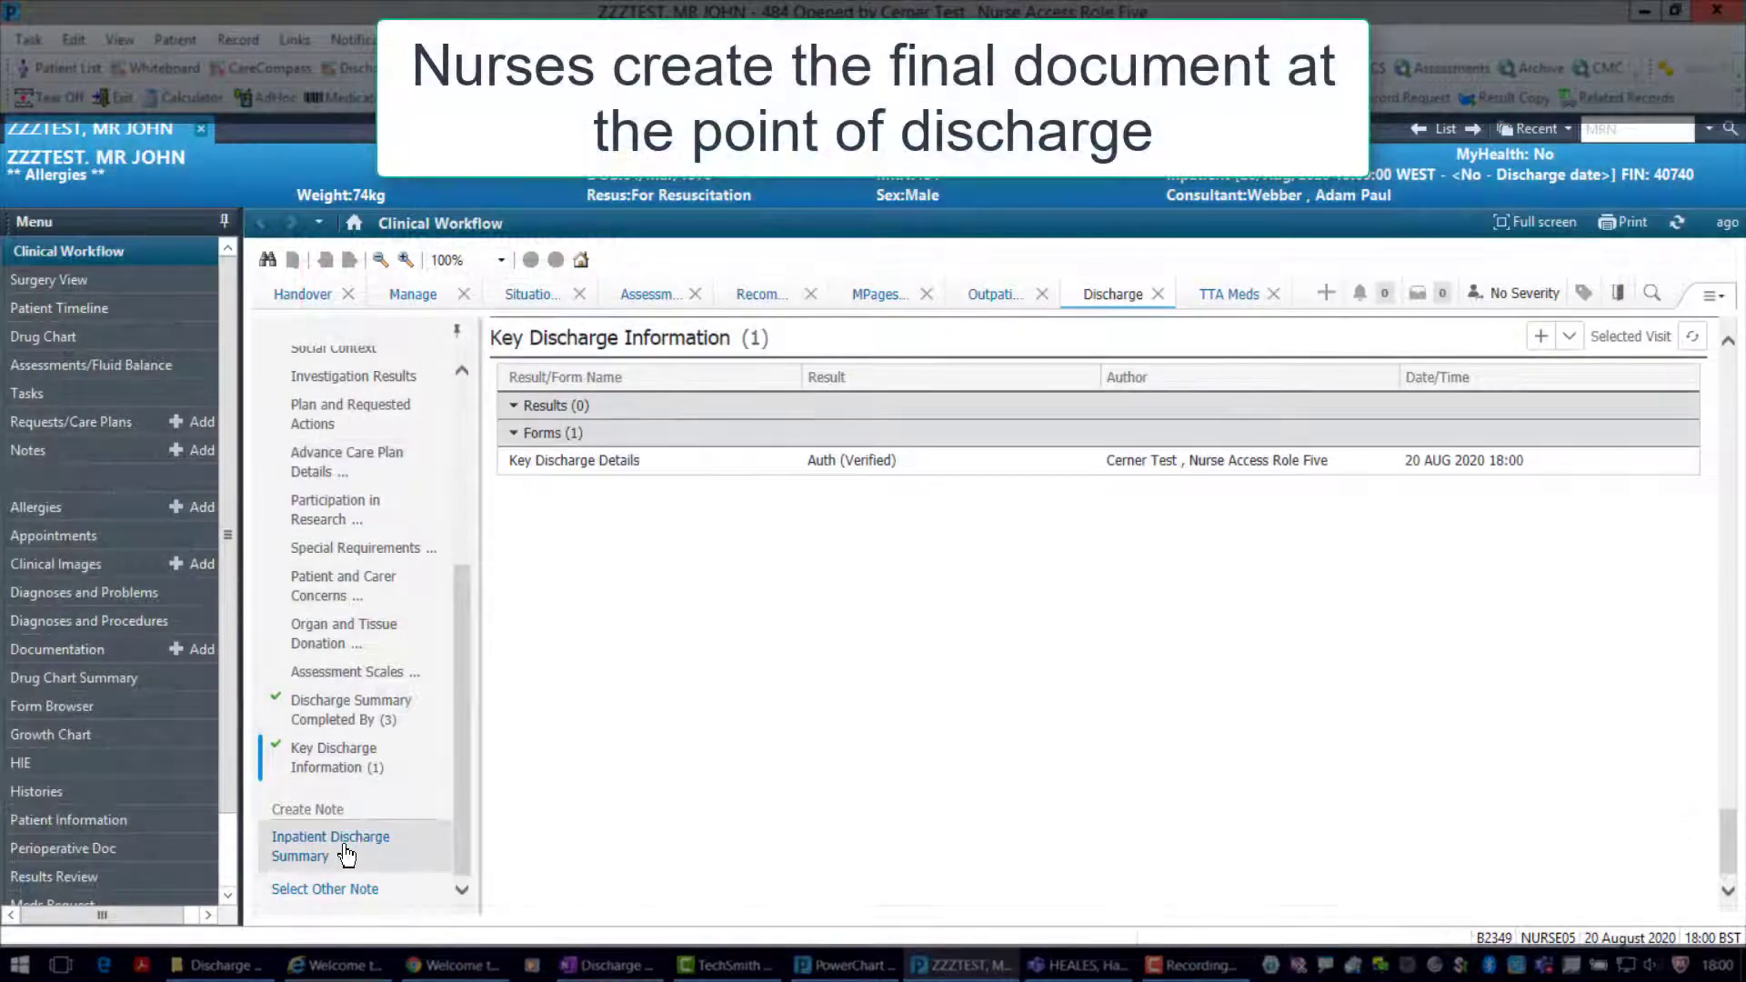
{"action": "left_click", "coordinate": [347, 854]}
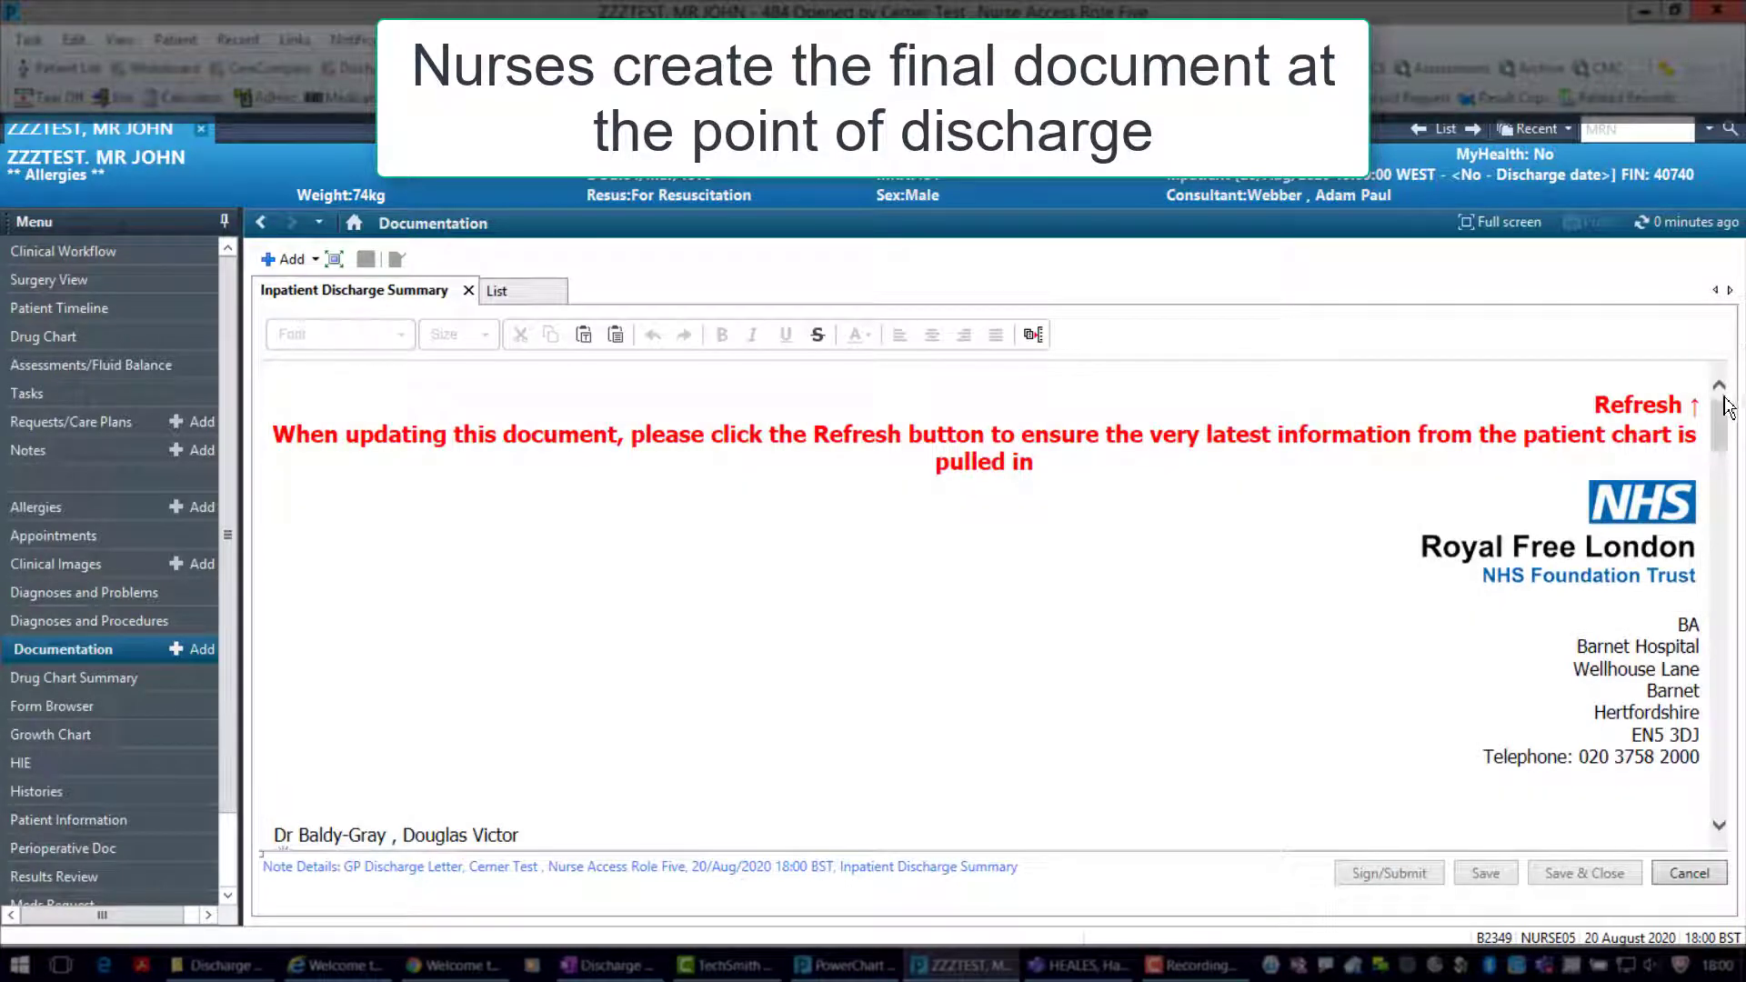
{"action": "left_click_drag", "start_coordinate": [1720, 432], "coordinate": [1699, 814]}
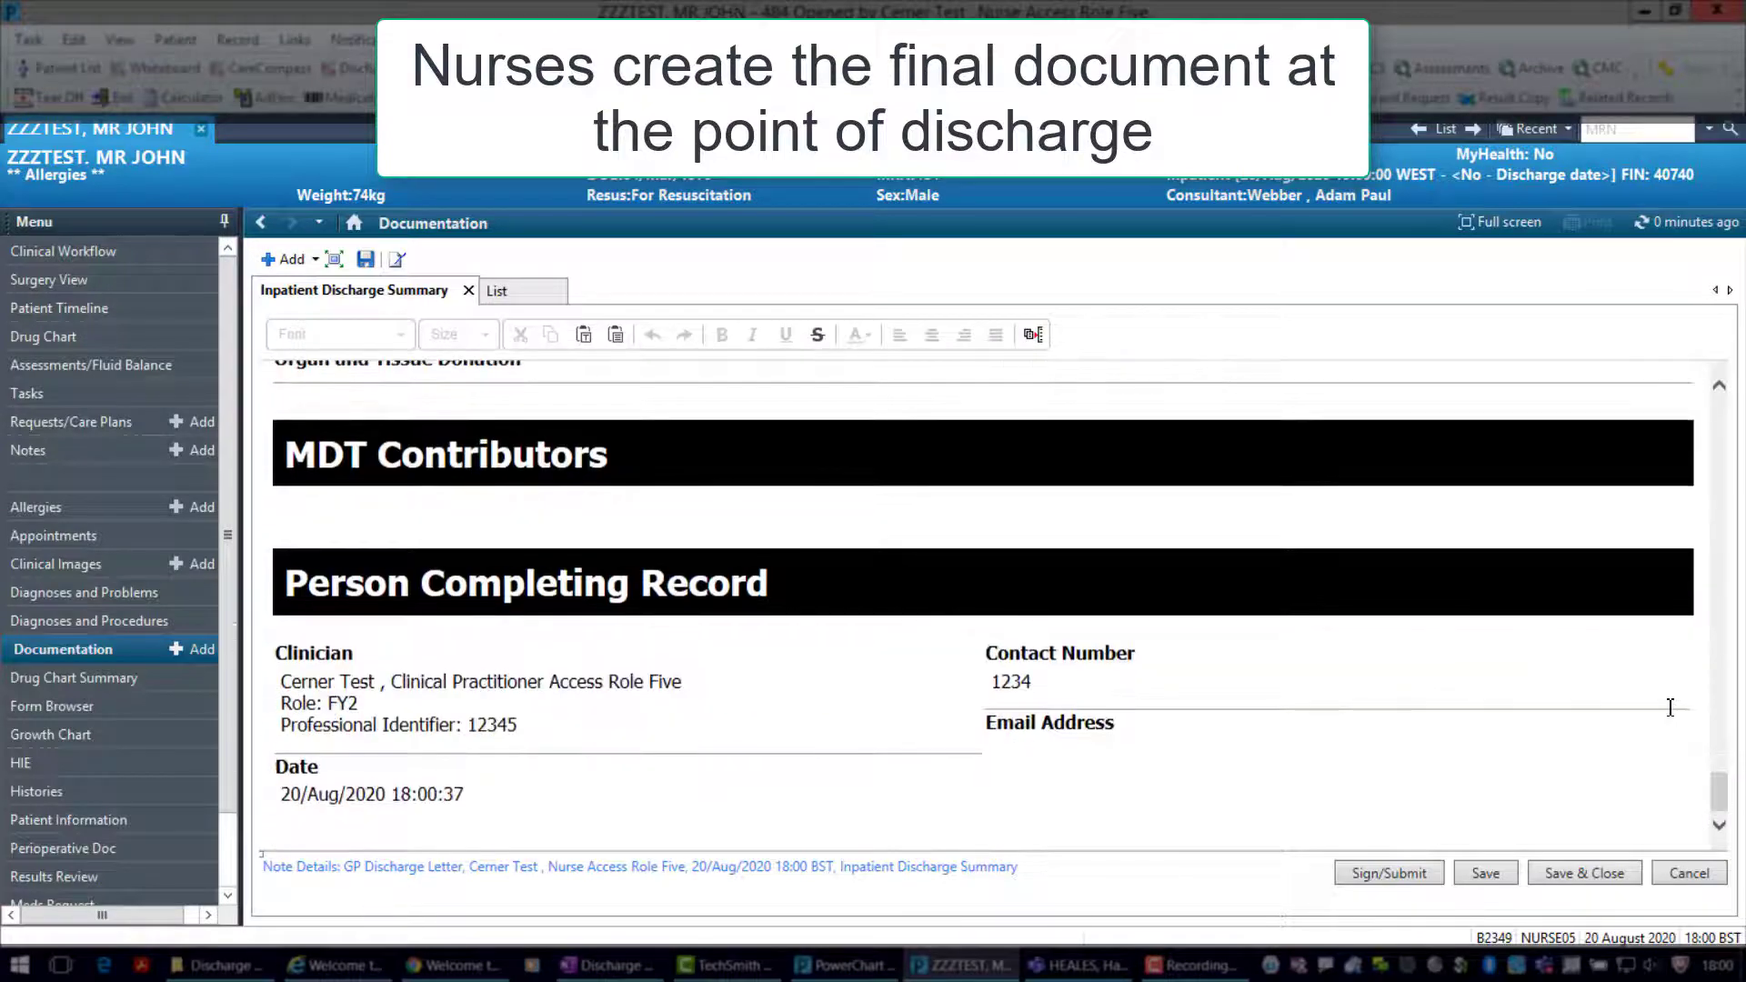
{"action": "left_click", "coordinate": [1381, 875]}
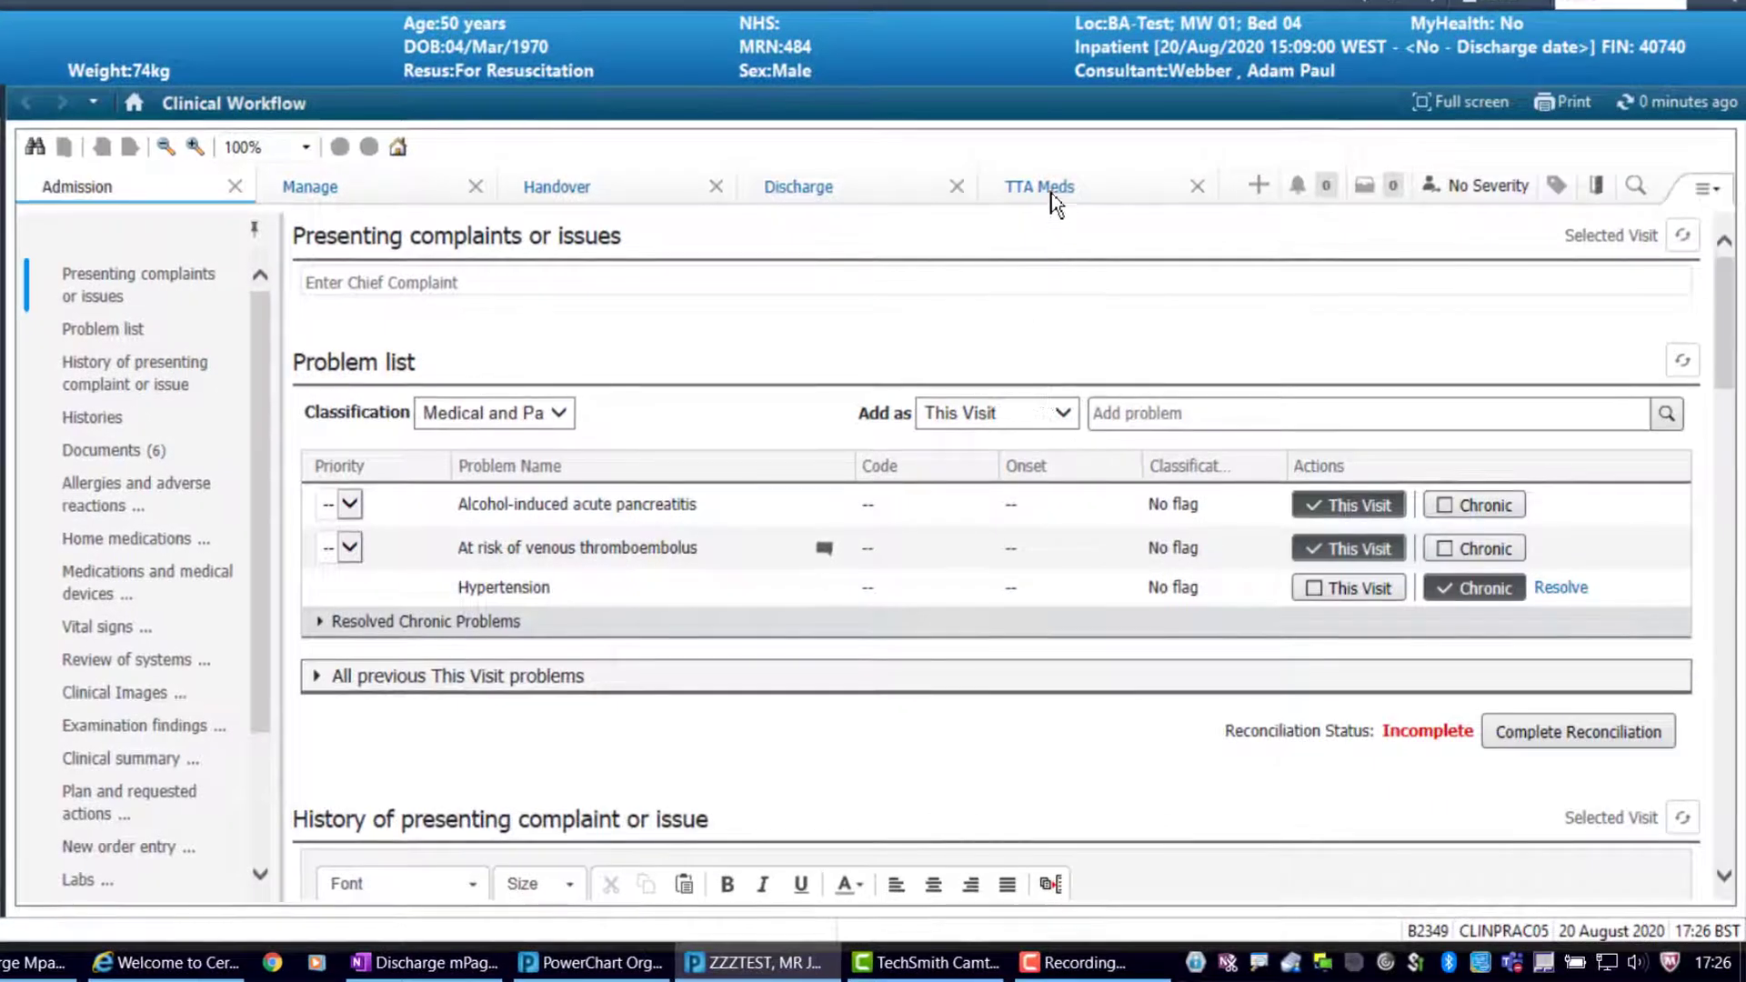
Add Movicol oral solution (liquid, oral) as a discharge medication in the discharge order reconciliation from the TTA Meds view
{"action": "left_click", "coordinate": [1053, 187]}
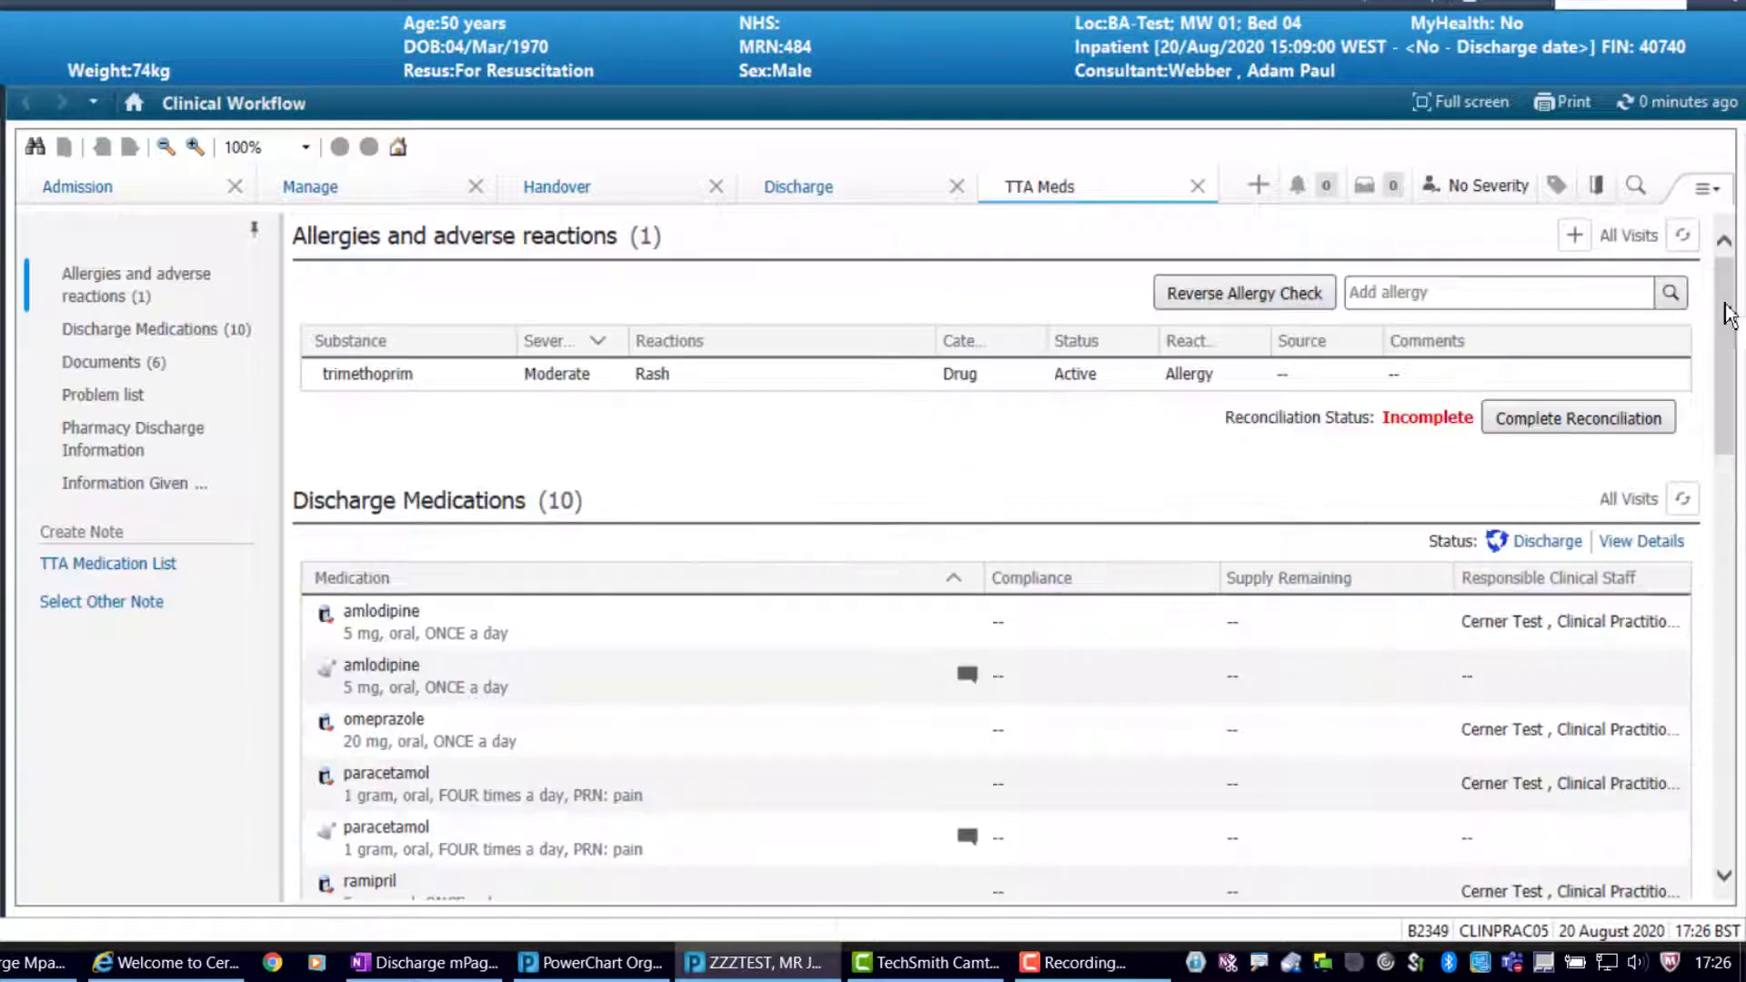
{"action": "scroll", "coordinate": [1732, 309], "scroll_direction": "down", "scroll_amount": 3}
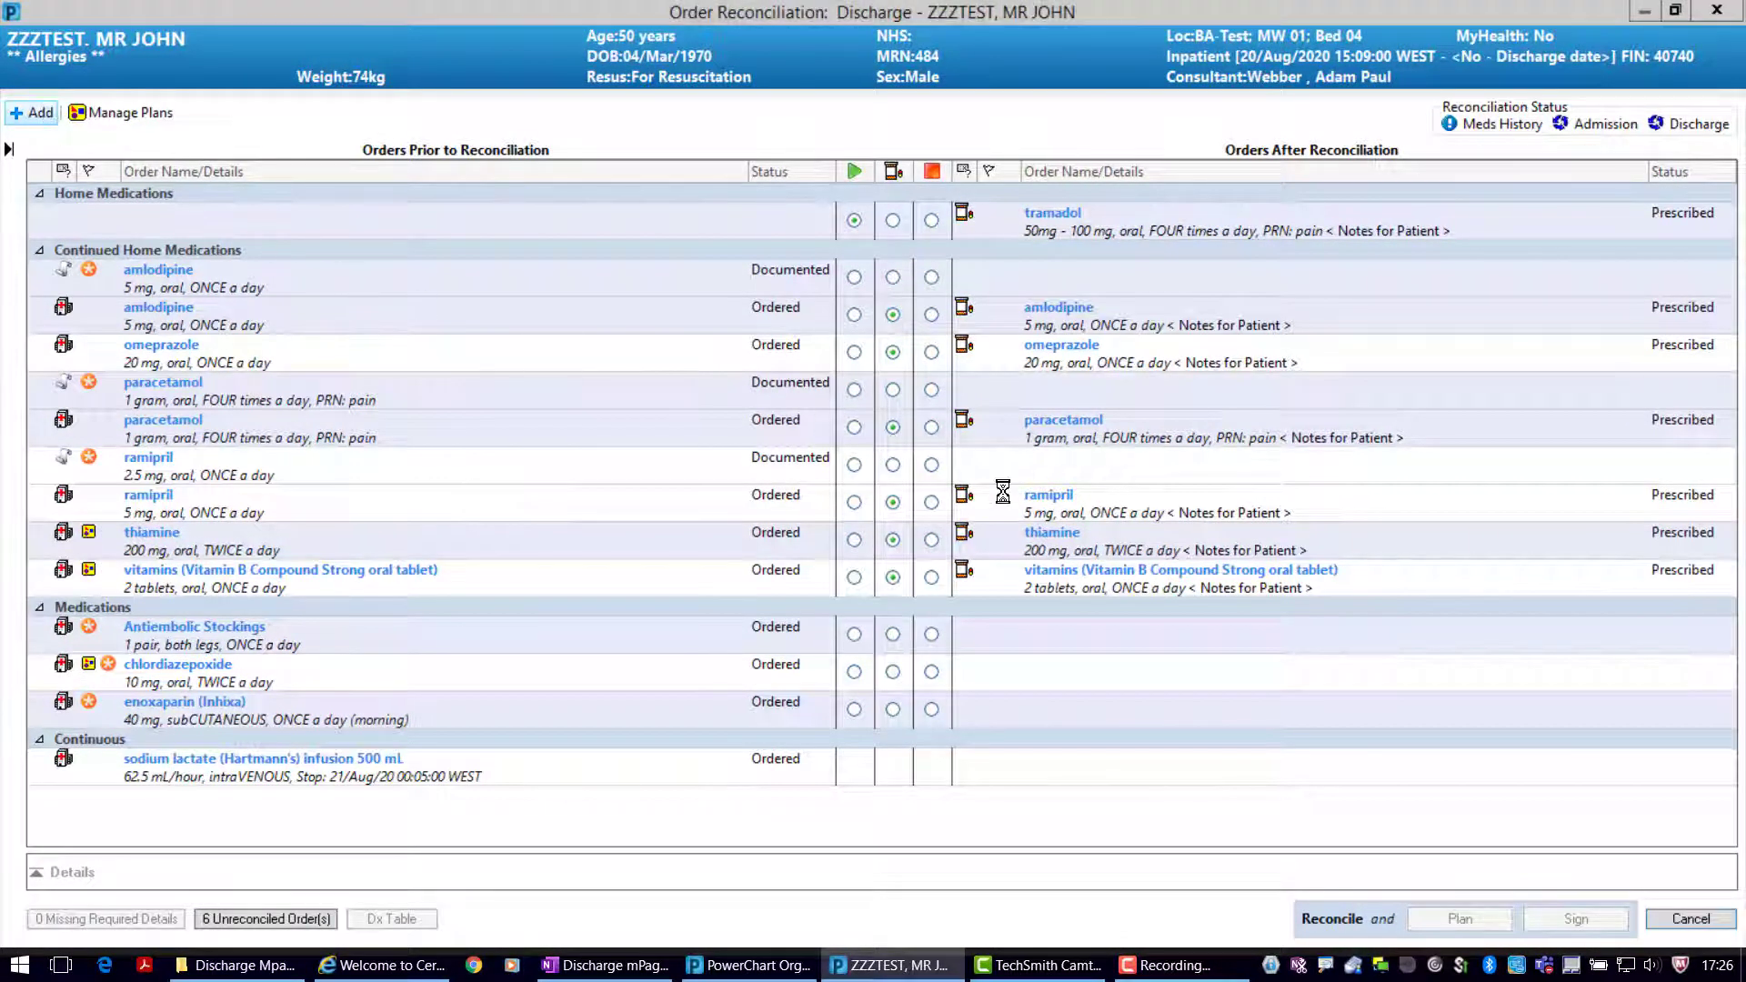
{"action": "type", "text": "movic"}
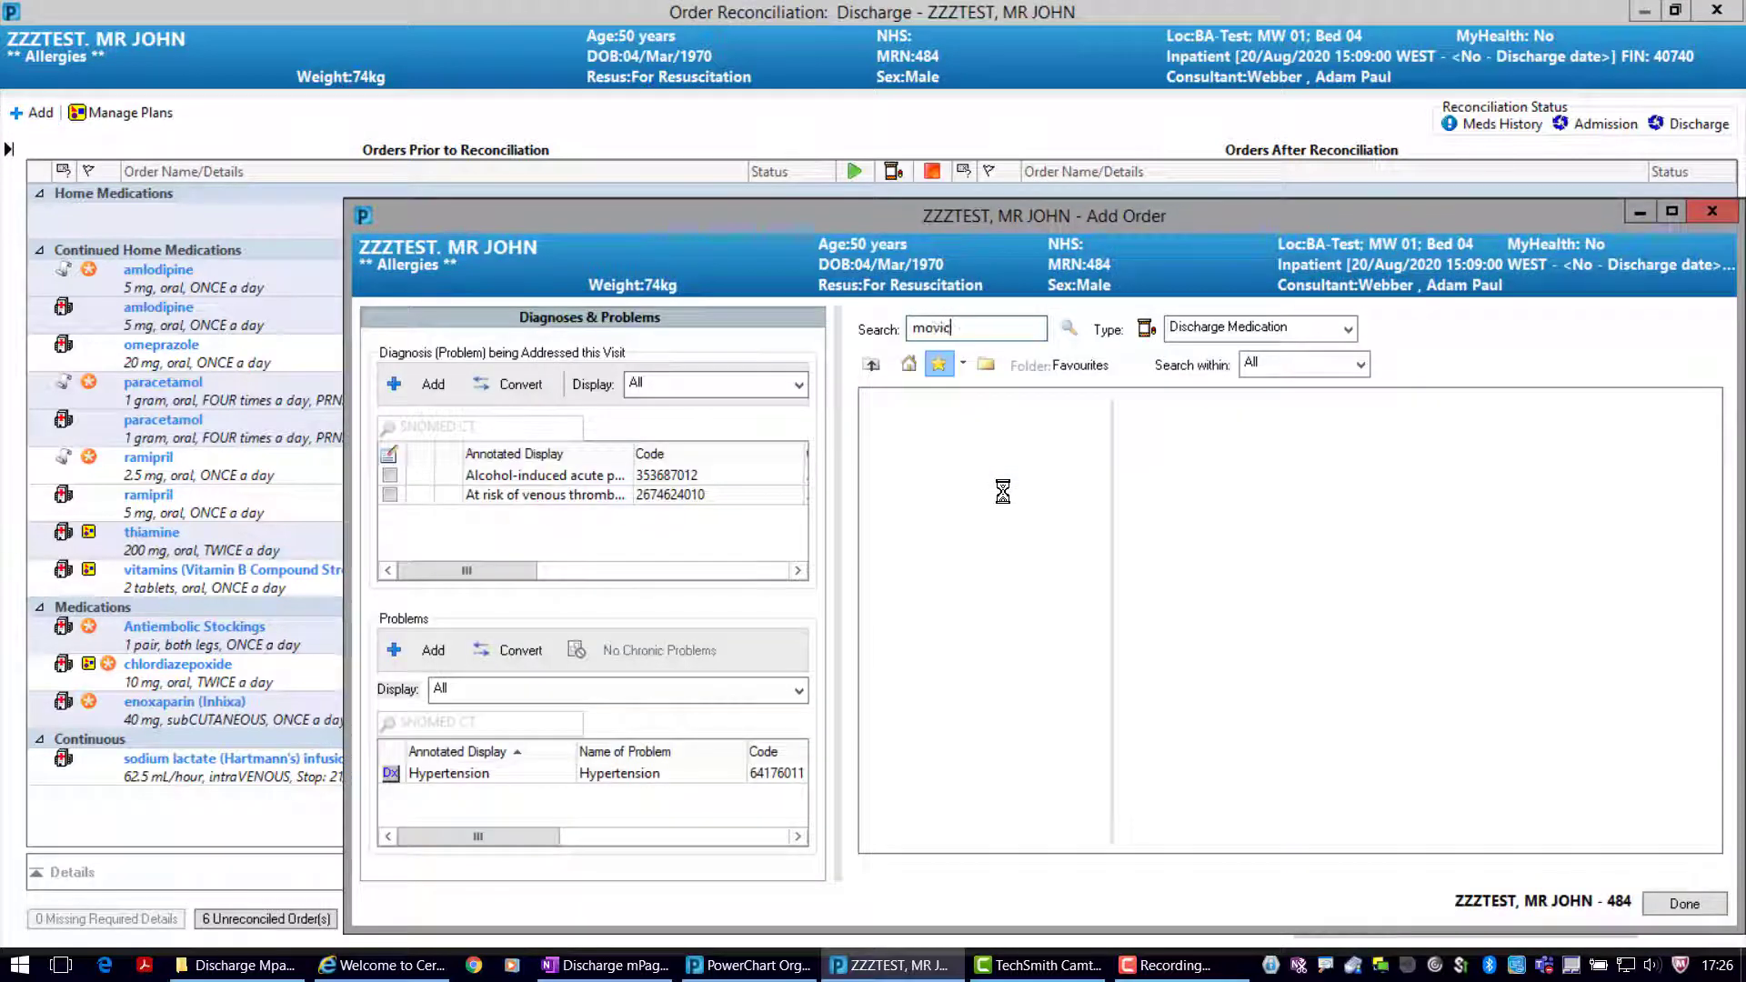
{"action": "type", "text": "ol"}
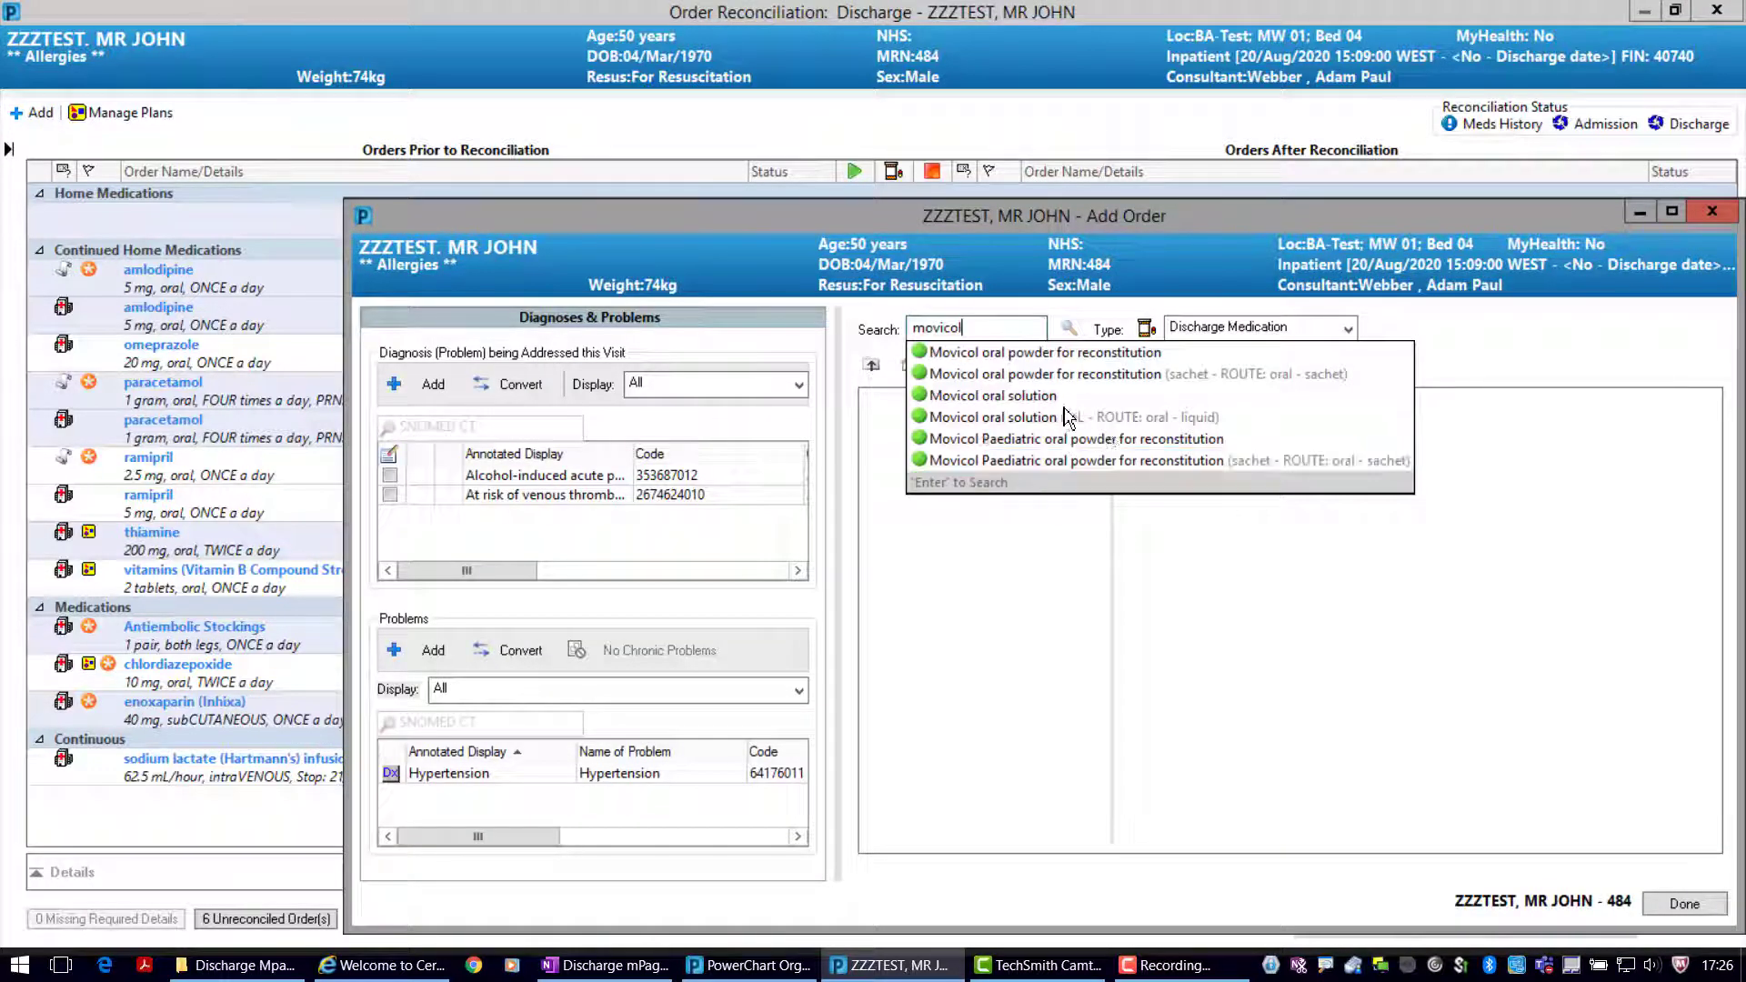
{"action": "left_click", "coordinate": [1000, 416]}
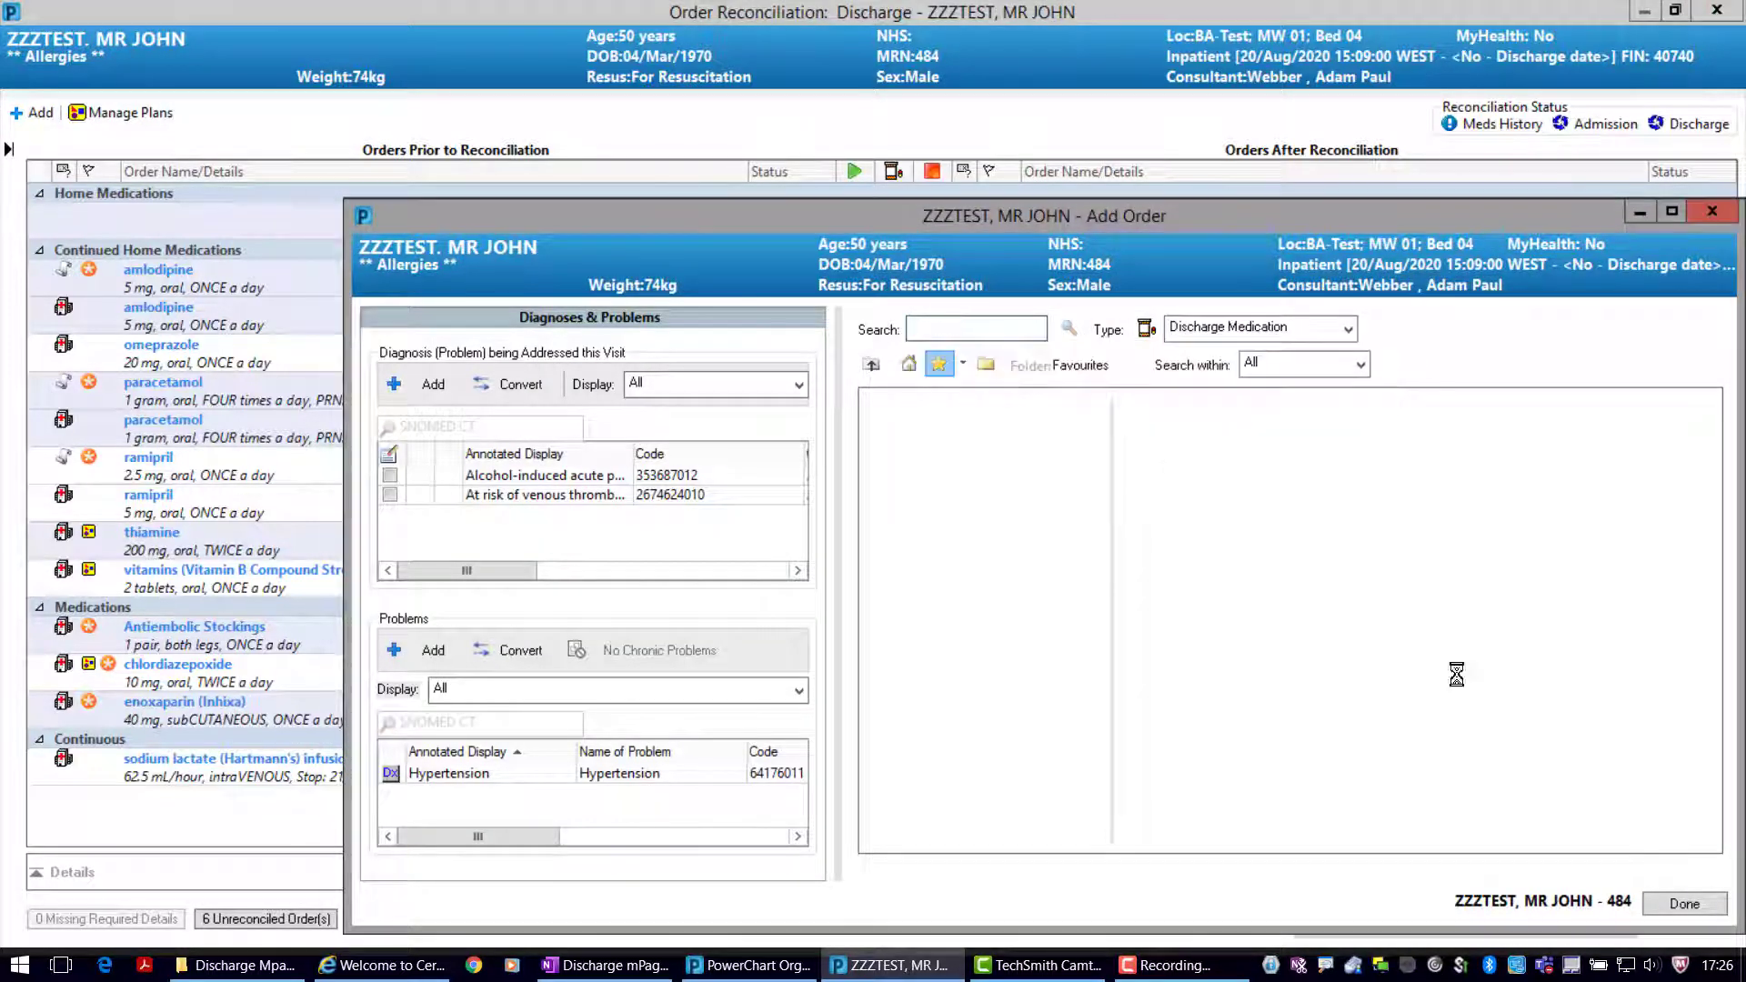
{"action": "left_click", "coordinate": [1693, 905]}
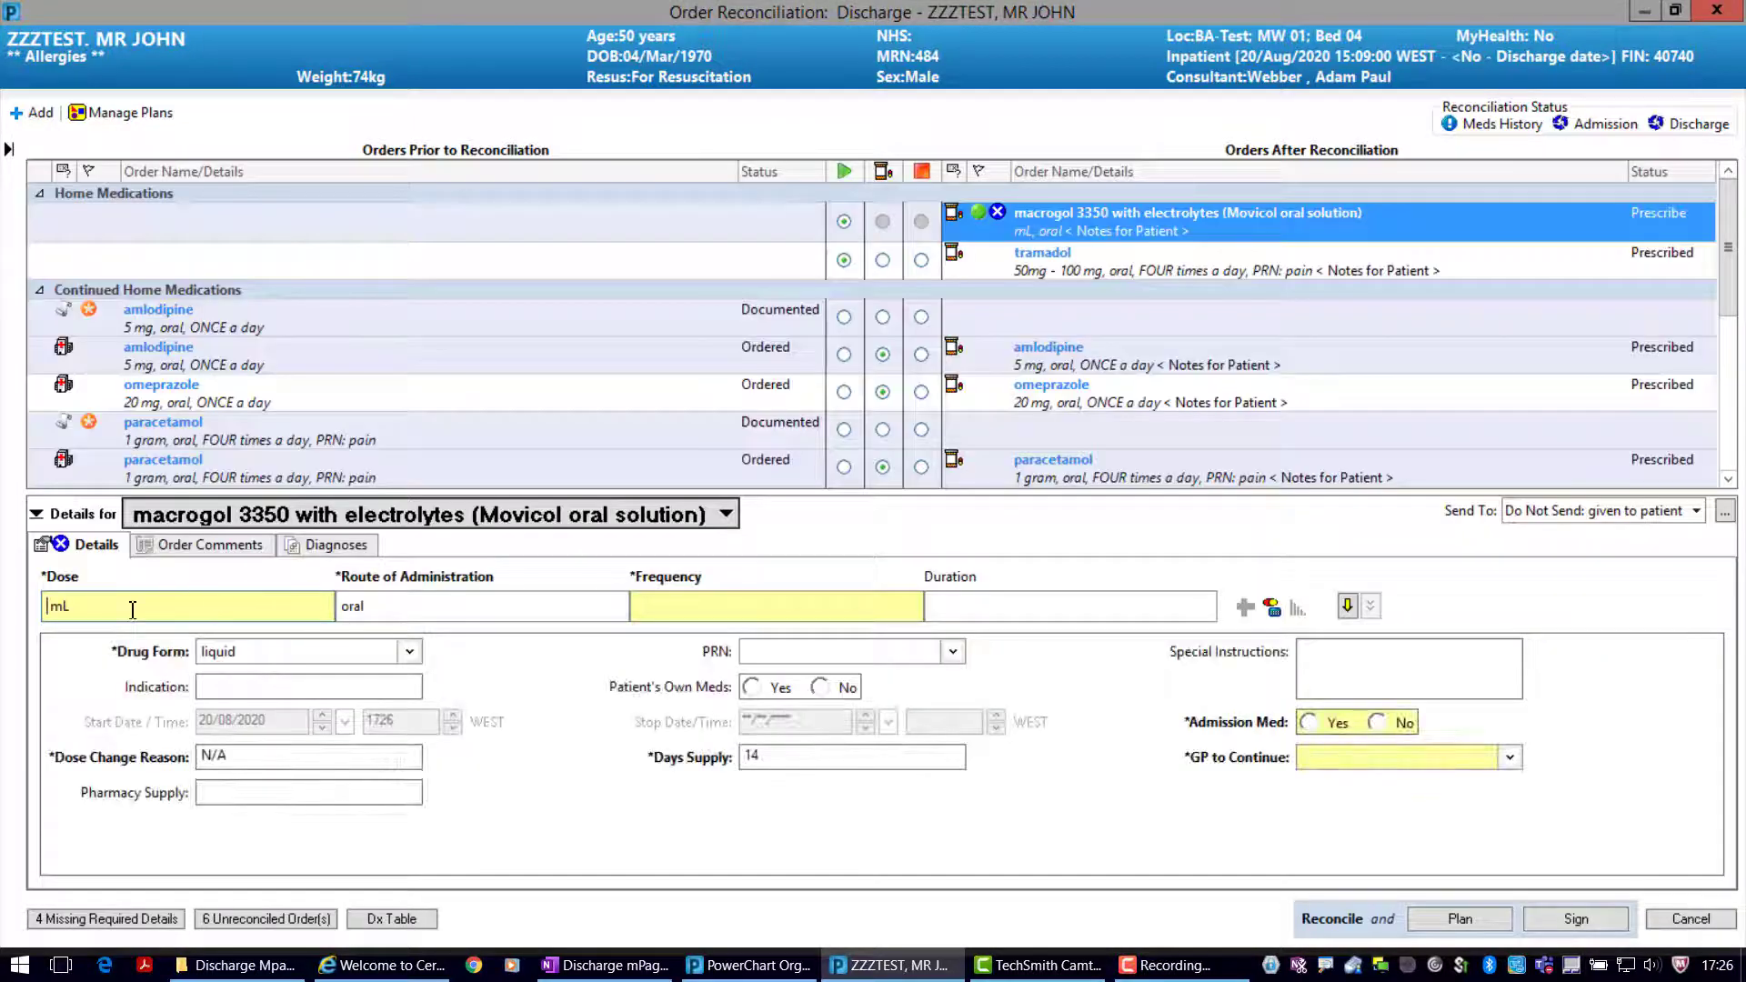
Prescribe Movicol as 25 mL TWICE a day, Admission Med No, GP to Review, indication constipation; sign and acknowledge the pharmacy caution
{"action": "type", "text": "25"}
{"action": "left_click", "coordinate": [721, 606]}
{"action": "type", "text": "tw"}
{"action": "key", "text": "Return"}
{"action": "left_click", "coordinate": [1376, 722]}
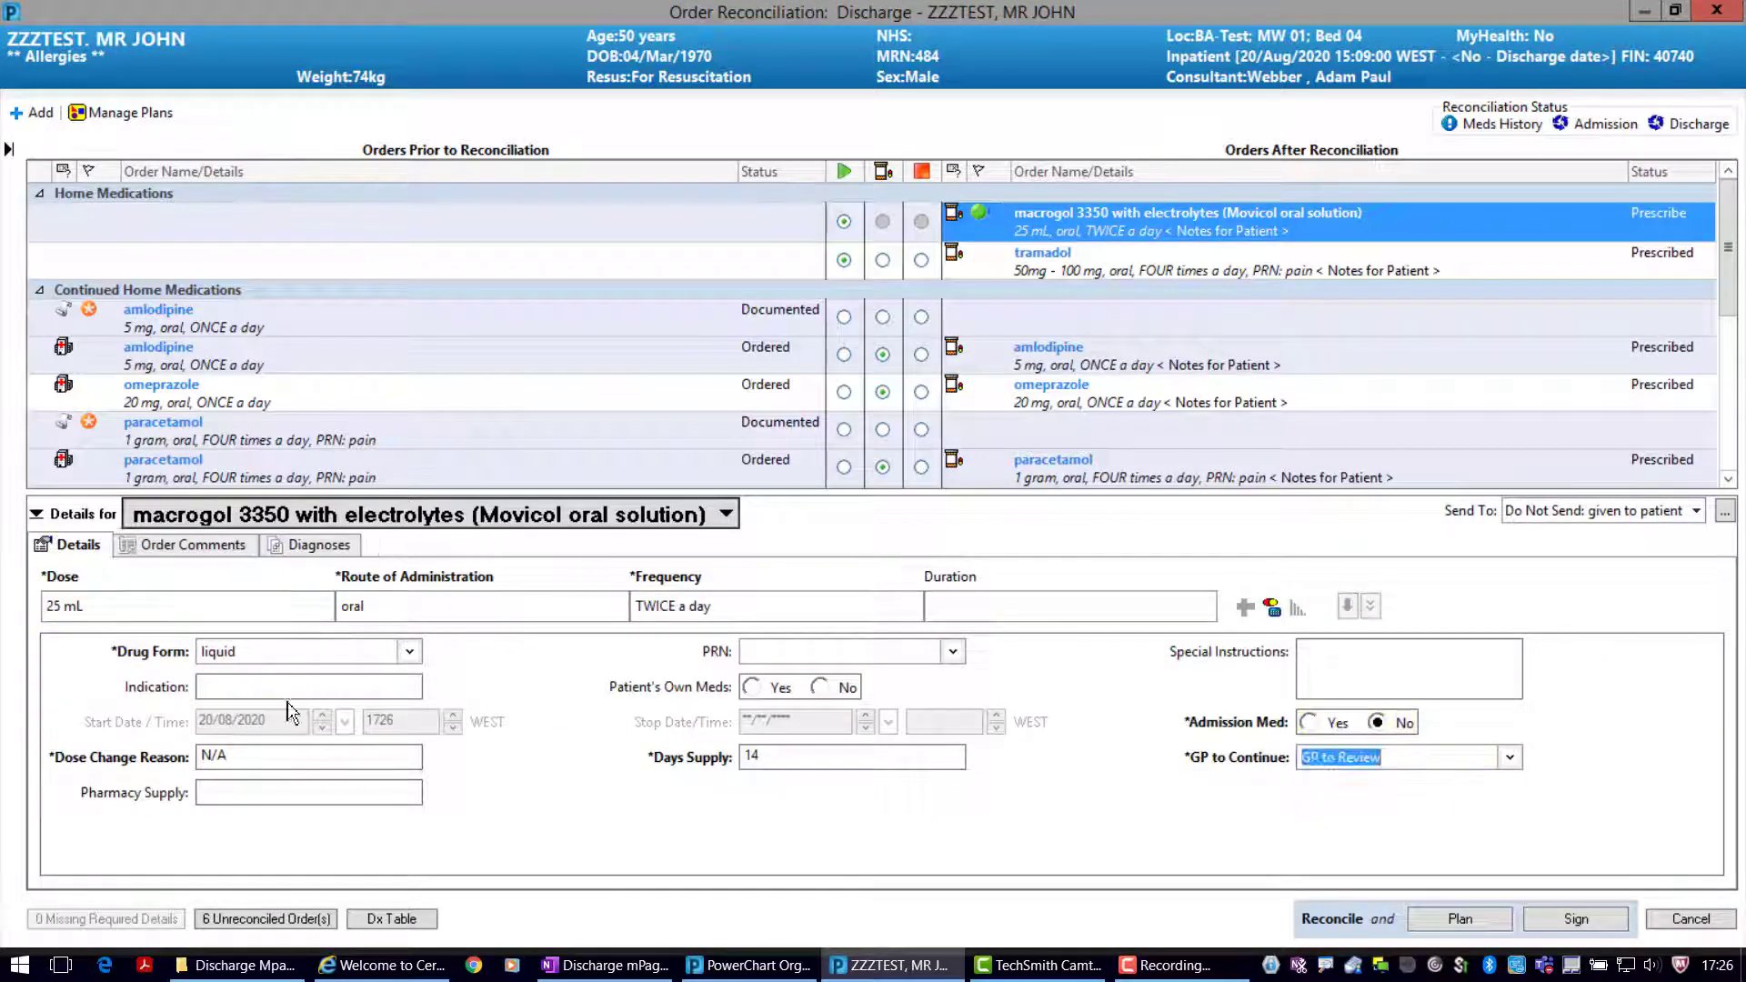
{"action": "left_click", "coordinate": [277, 686]}
{"action": "type", "text": "c"}
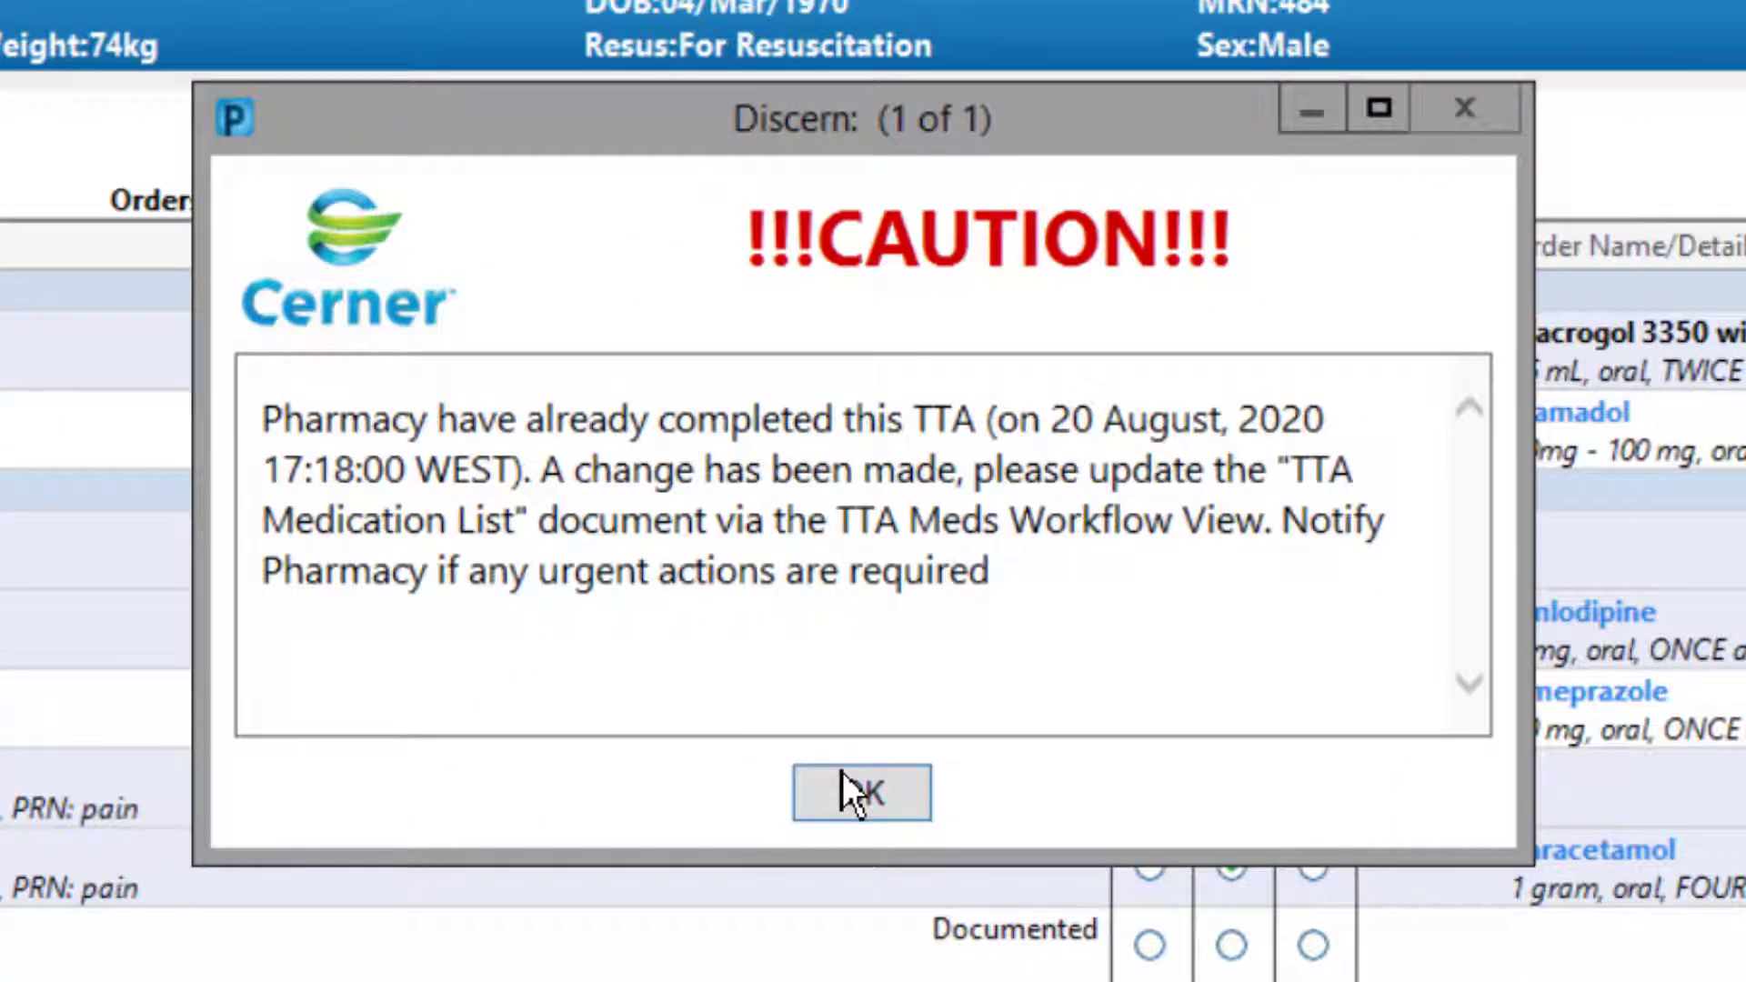
{"action": "left_click", "coordinate": [842, 771]}
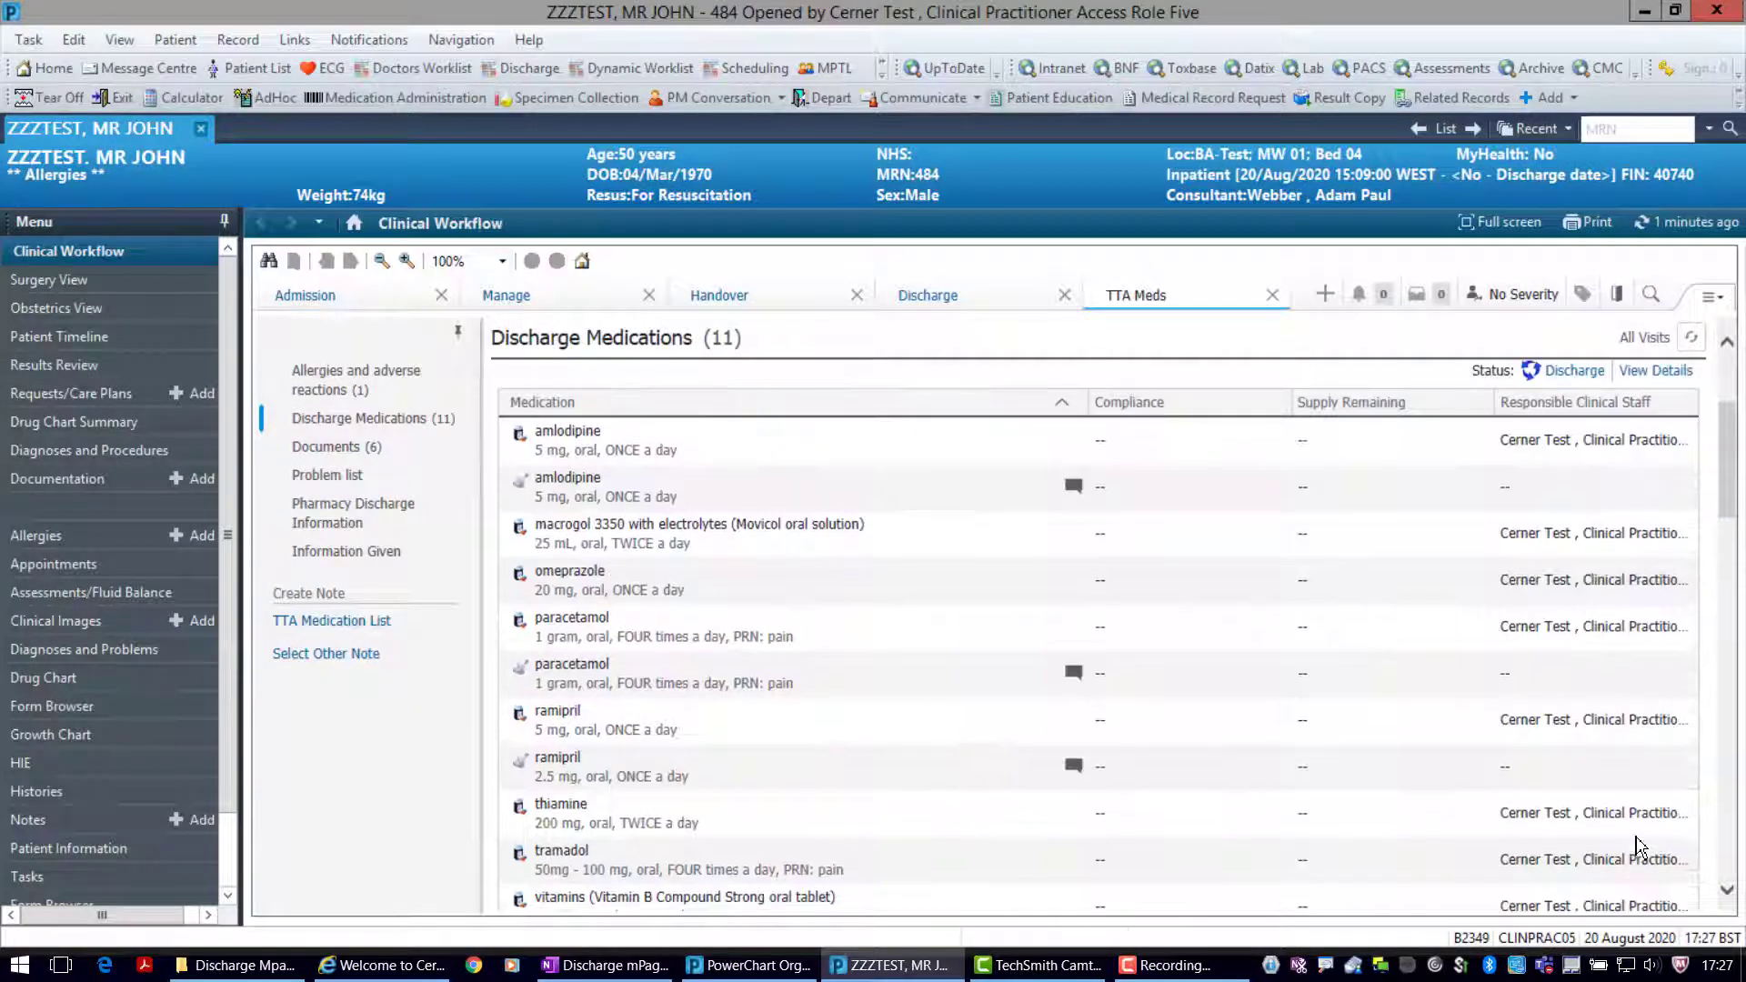
Open the existing TTA Medication List note for revision and look through its contents
{"action": "left_click", "coordinate": [380, 621]}
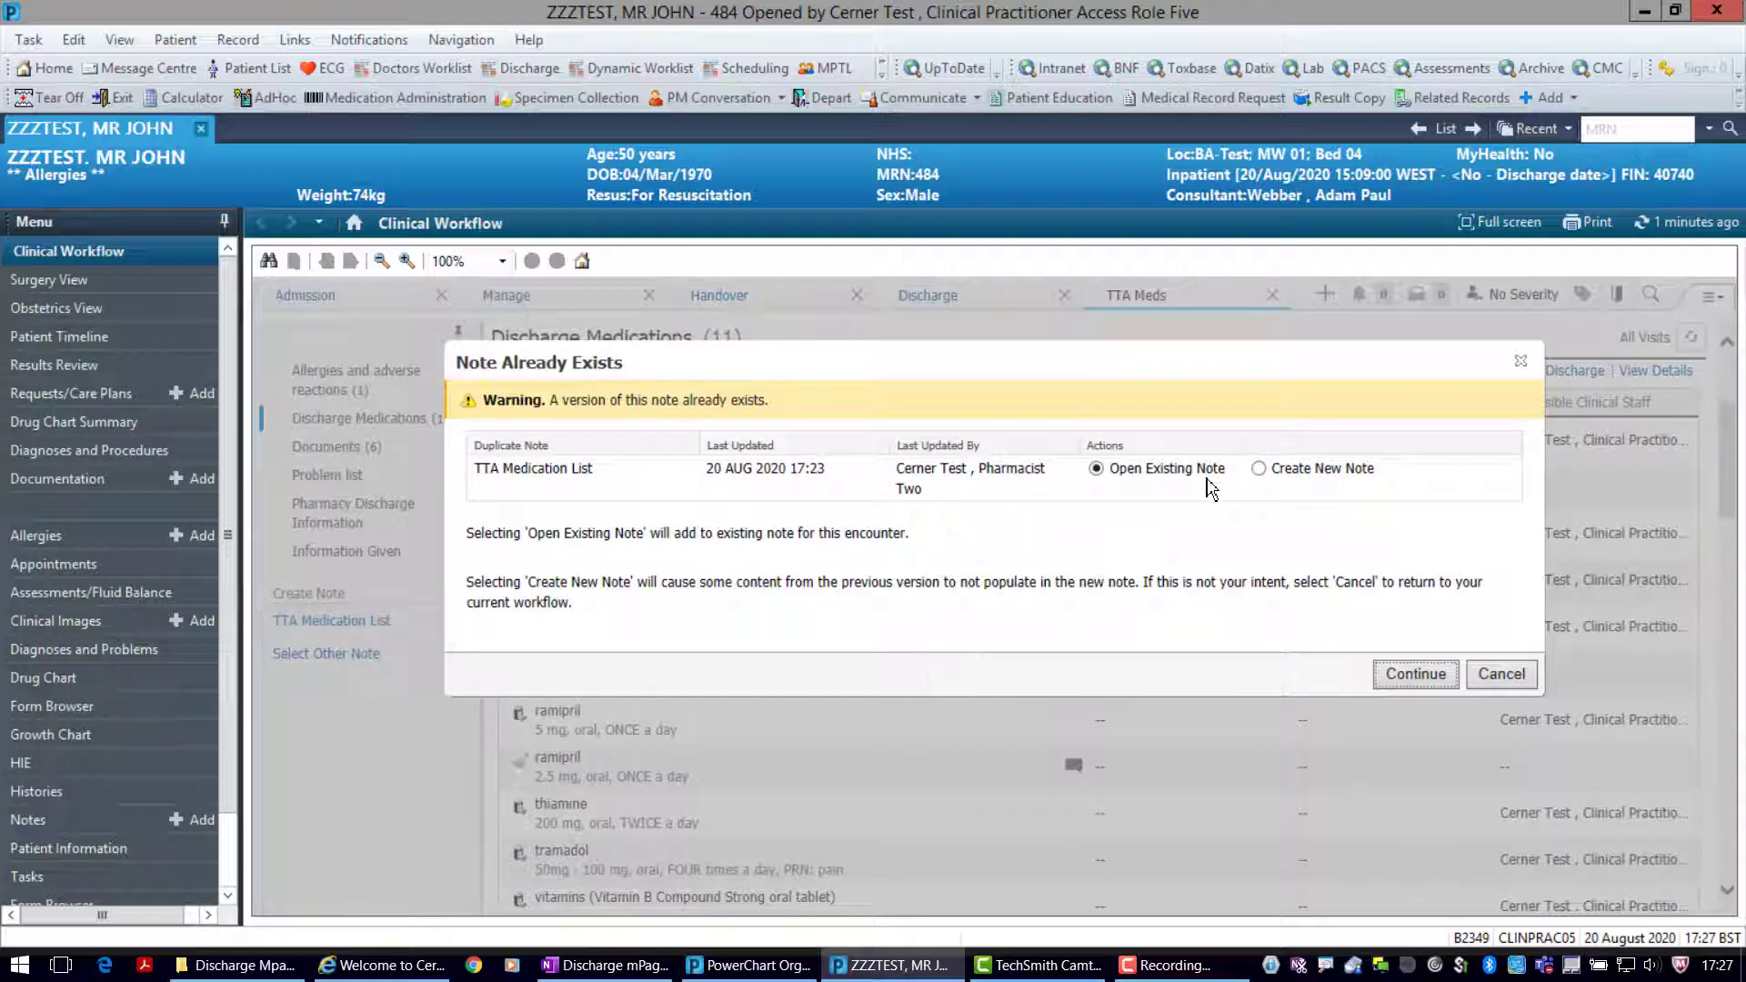
{"action": "left_click", "coordinate": [1439, 683]}
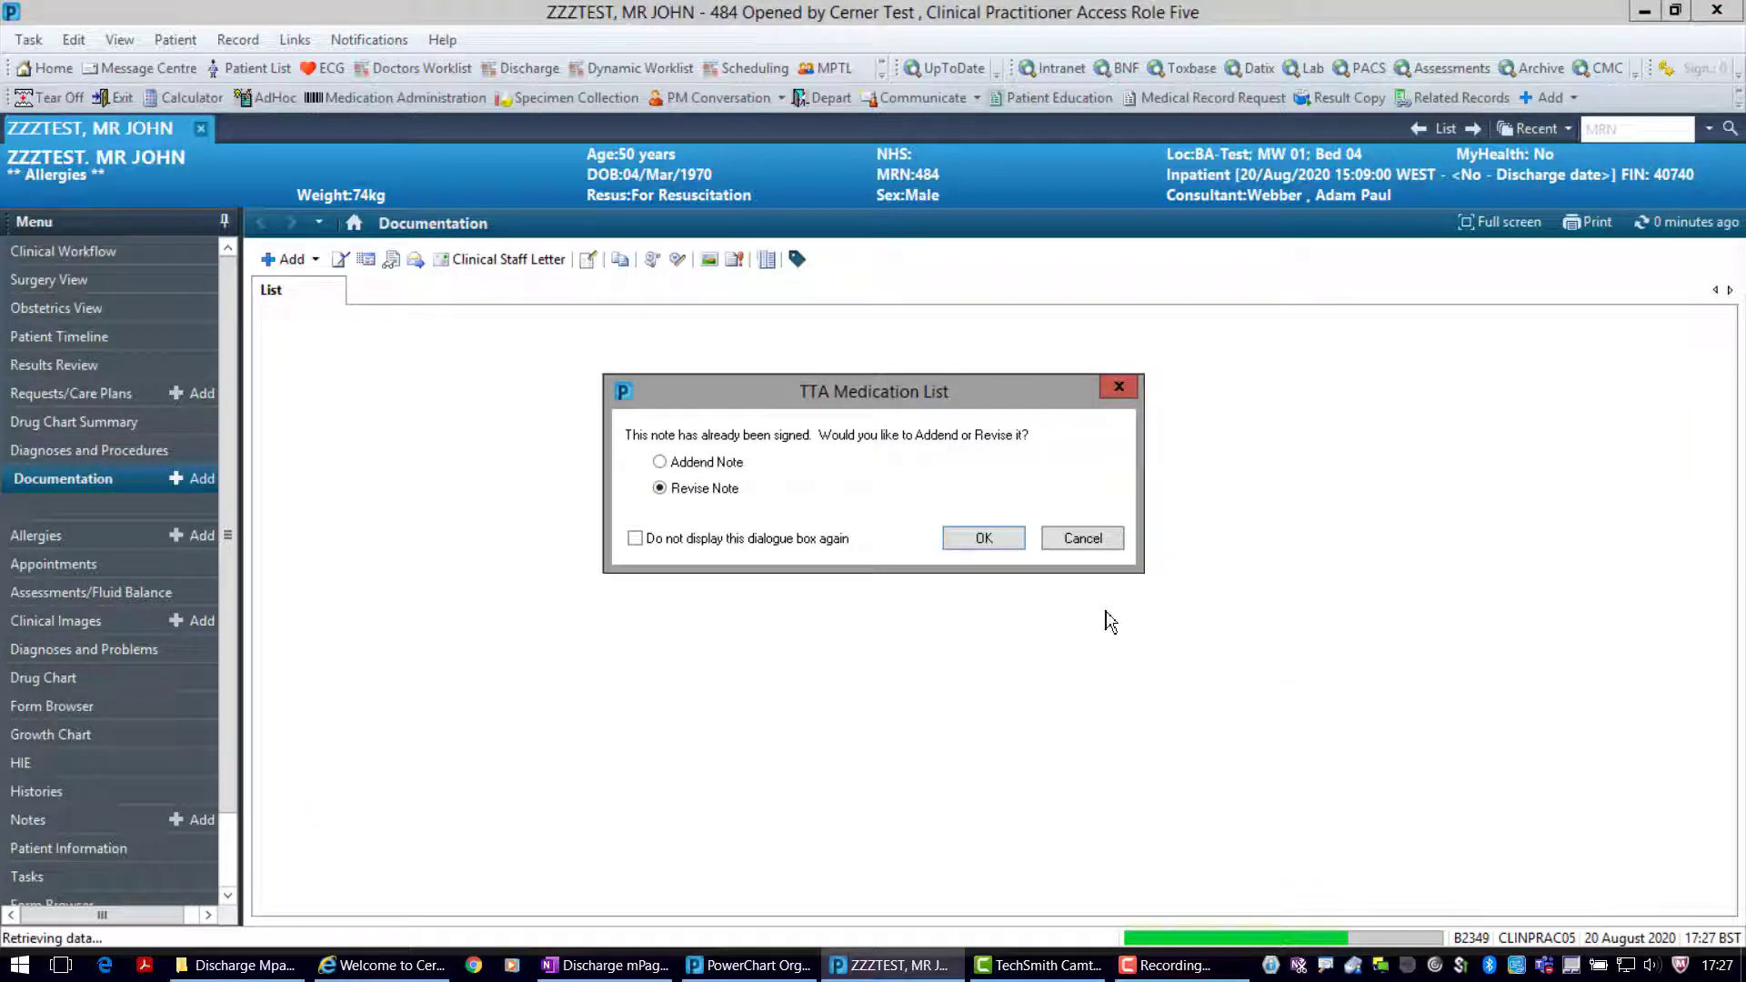
{"action": "left_click", "coordinate": [982, 538]}
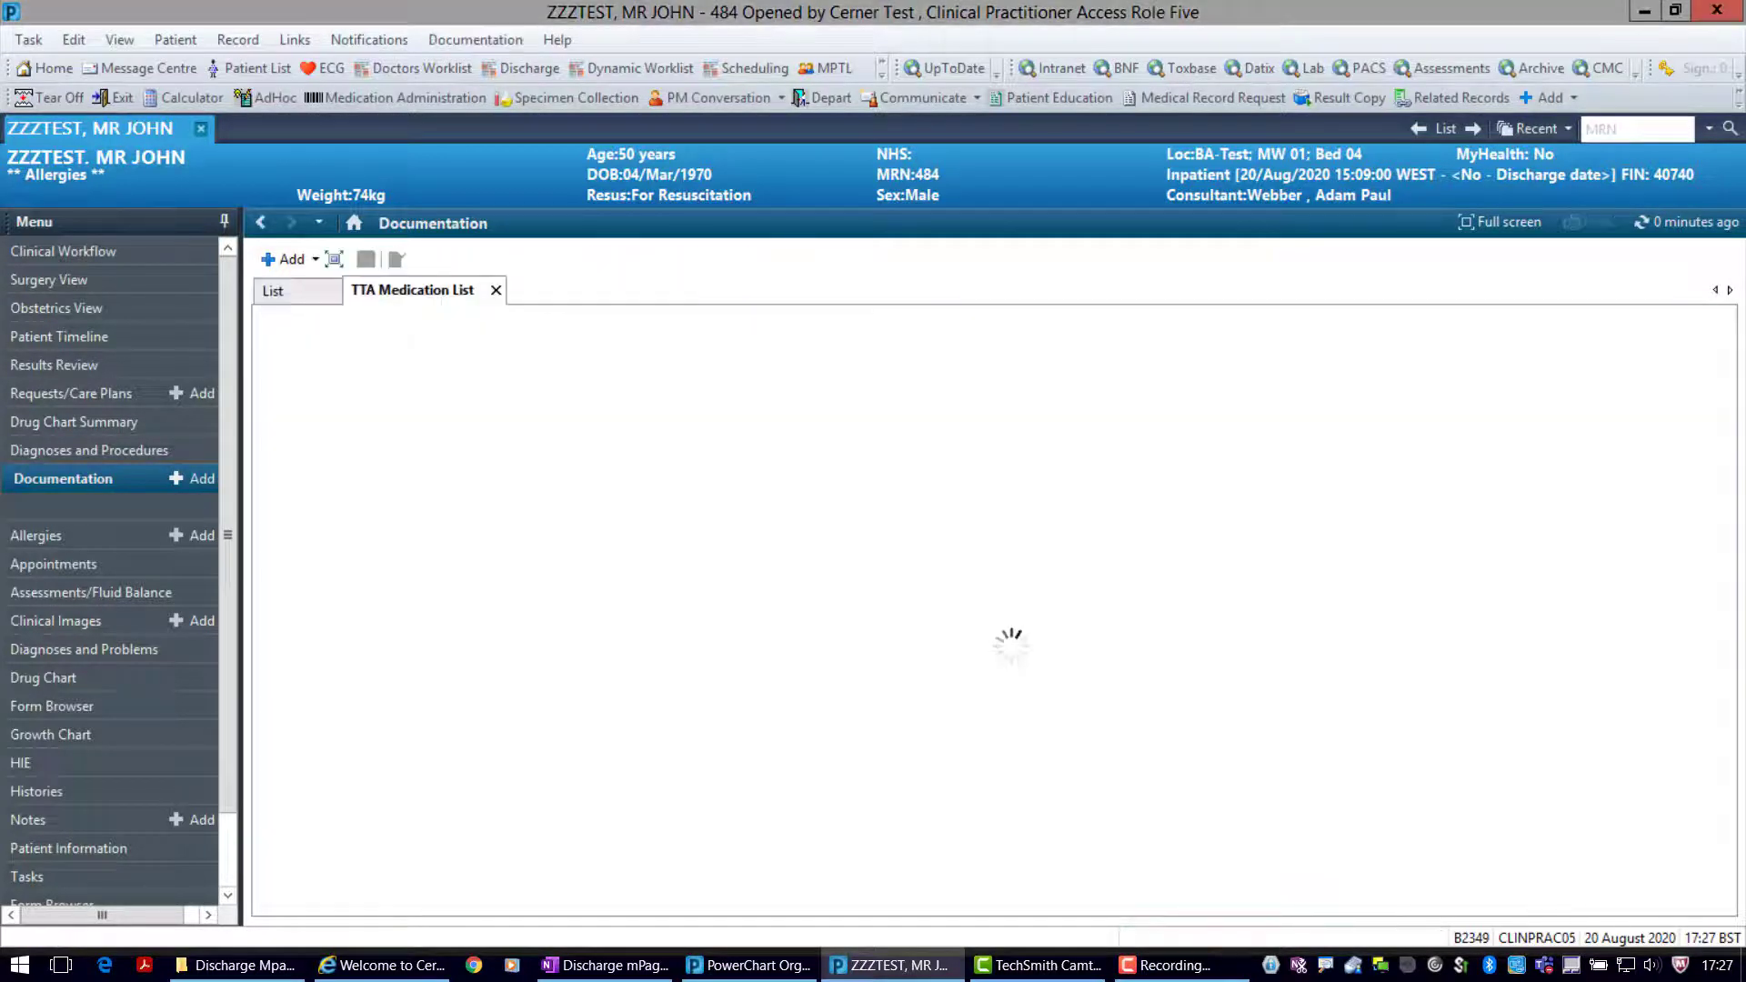
{"action": "left_click_drag", "start_coordinate": [1723, 457], "coordinate": [1735, 748]}
{"action": "left_click_drag", "start_coordinate": [1735, 669], "coordinate": [1734, 358]}
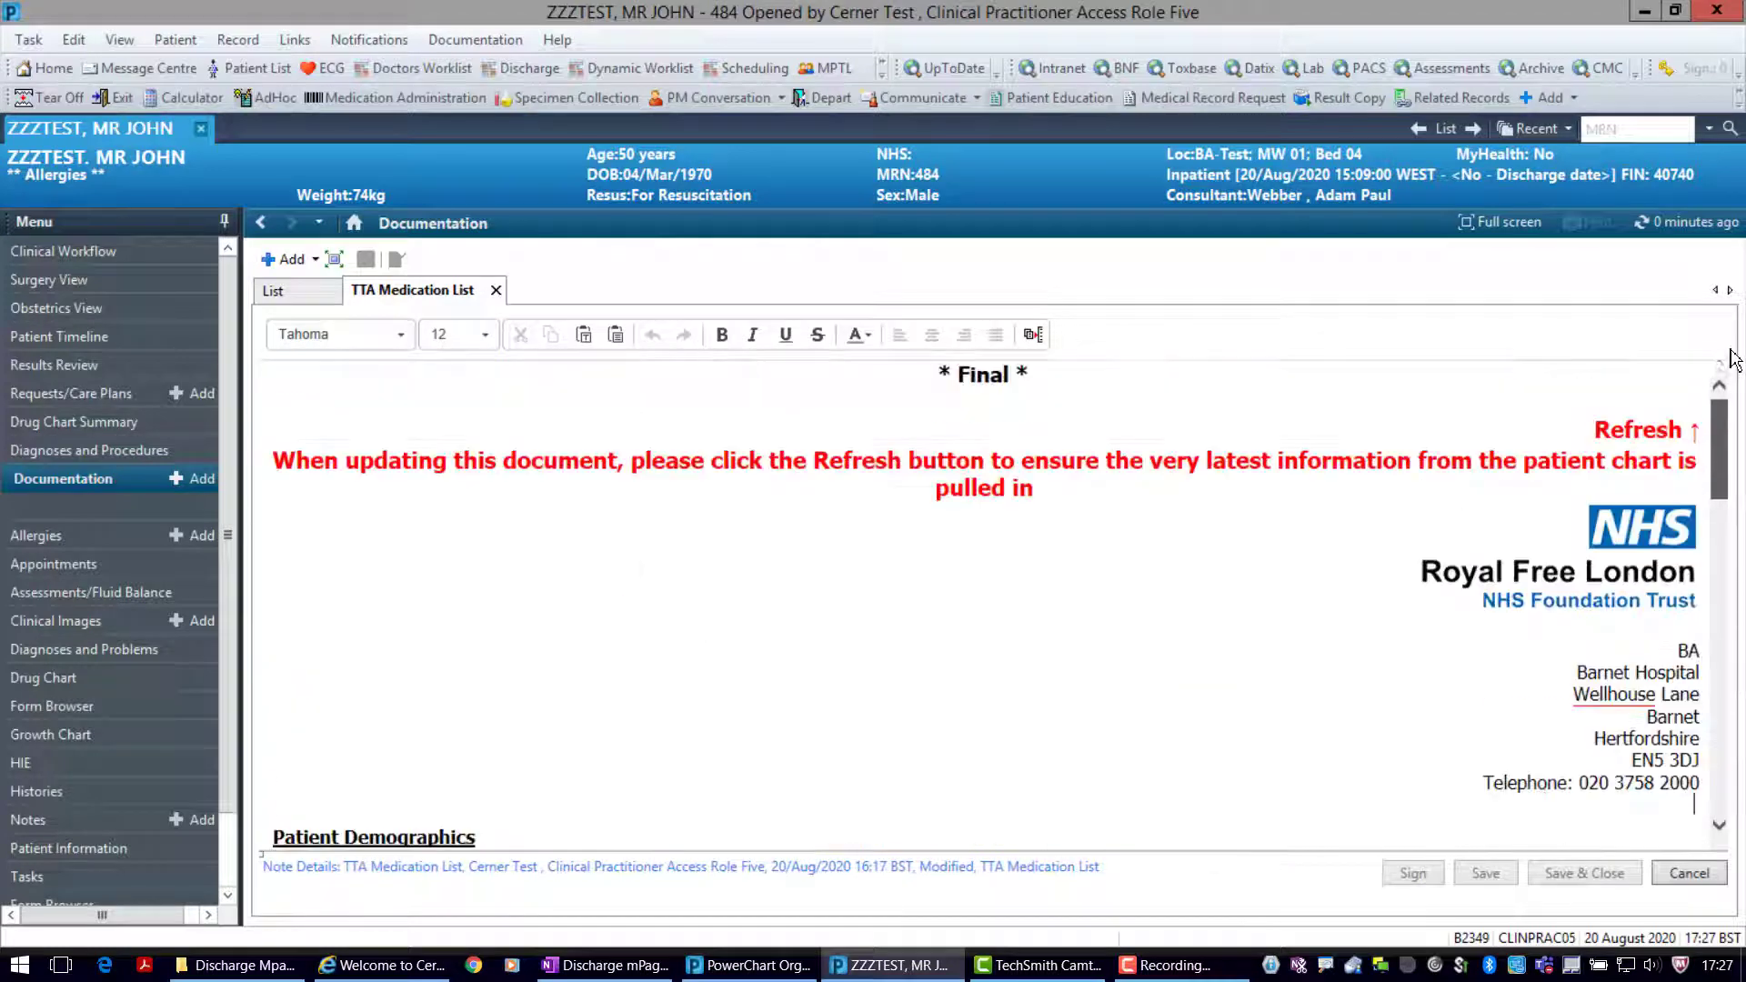
Refresh the TTA Medication List to pull in the new Movicol prescription, sign the revised note and reload the Clinical Workflow
{"action": "left_click", "coordinate": [1661, 405]}
{"action": "left_click", "coordinate": [1662, 395]}
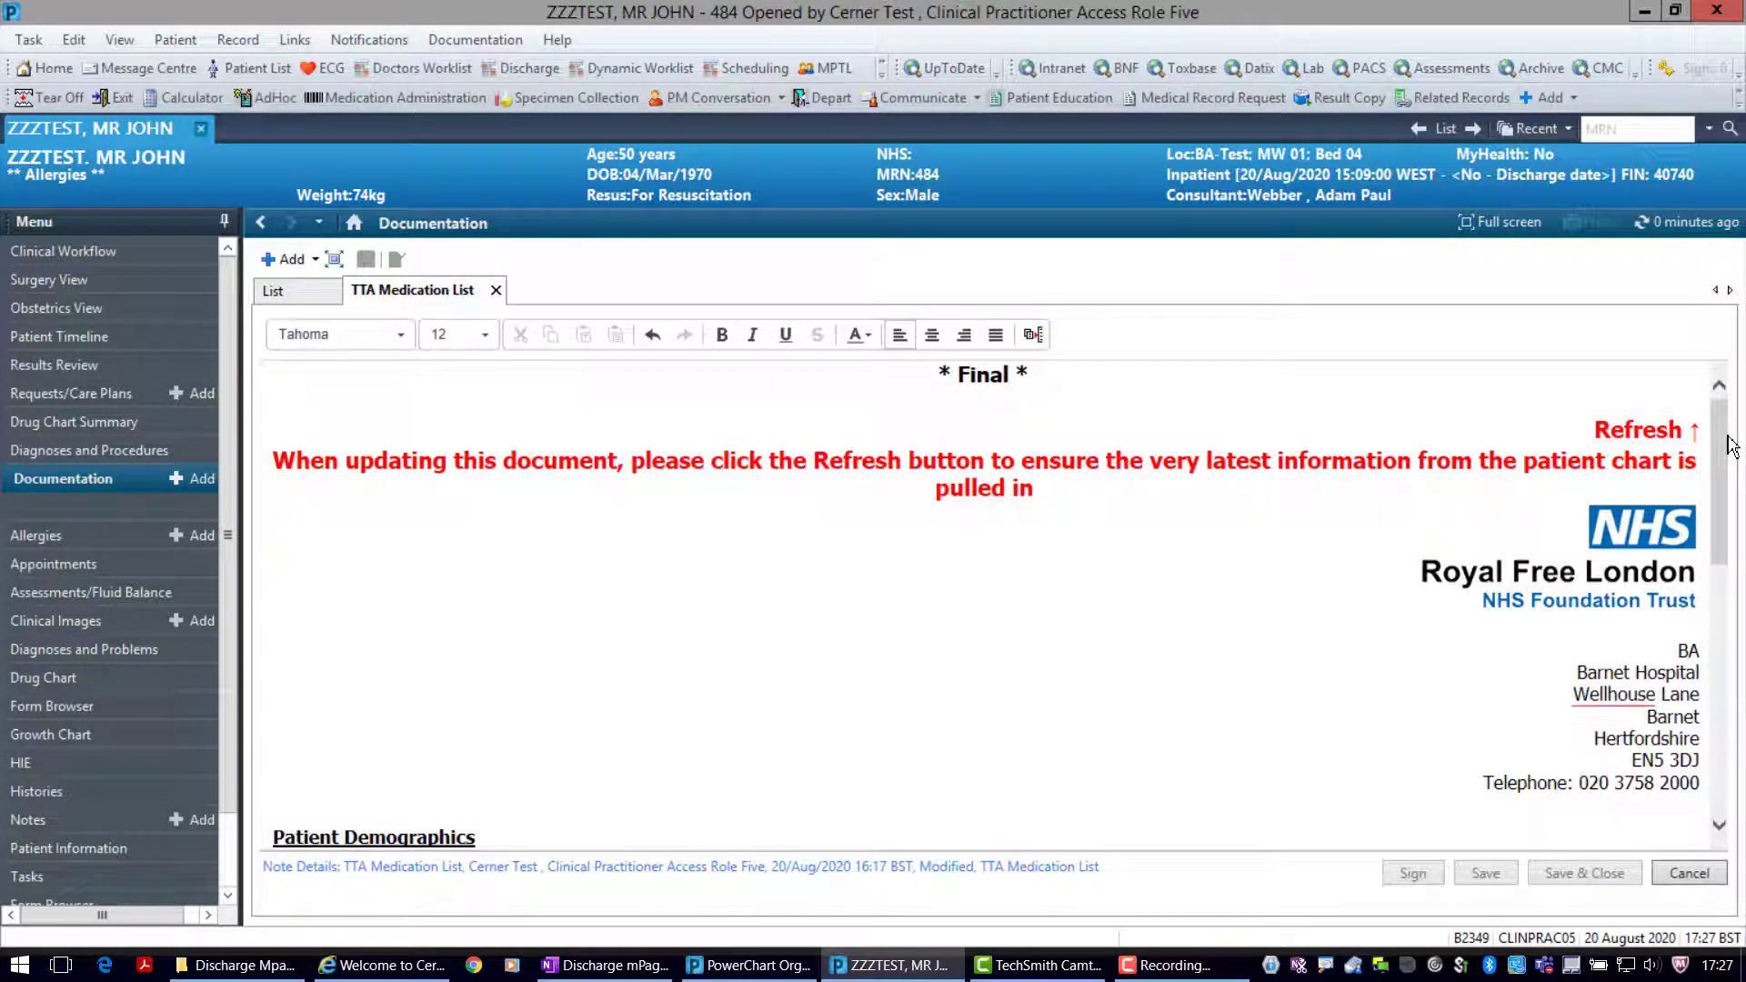
{"action": "mouse_move", "coordinate": [1728, 450]}
{"action": "left_mouse_down"}
{"action": "mouse_move", "coordinate": [1727, 783]}
{"action": "mouse_move", "coordinate": [1730, 702]}
{"action": "left_mouse_up"}
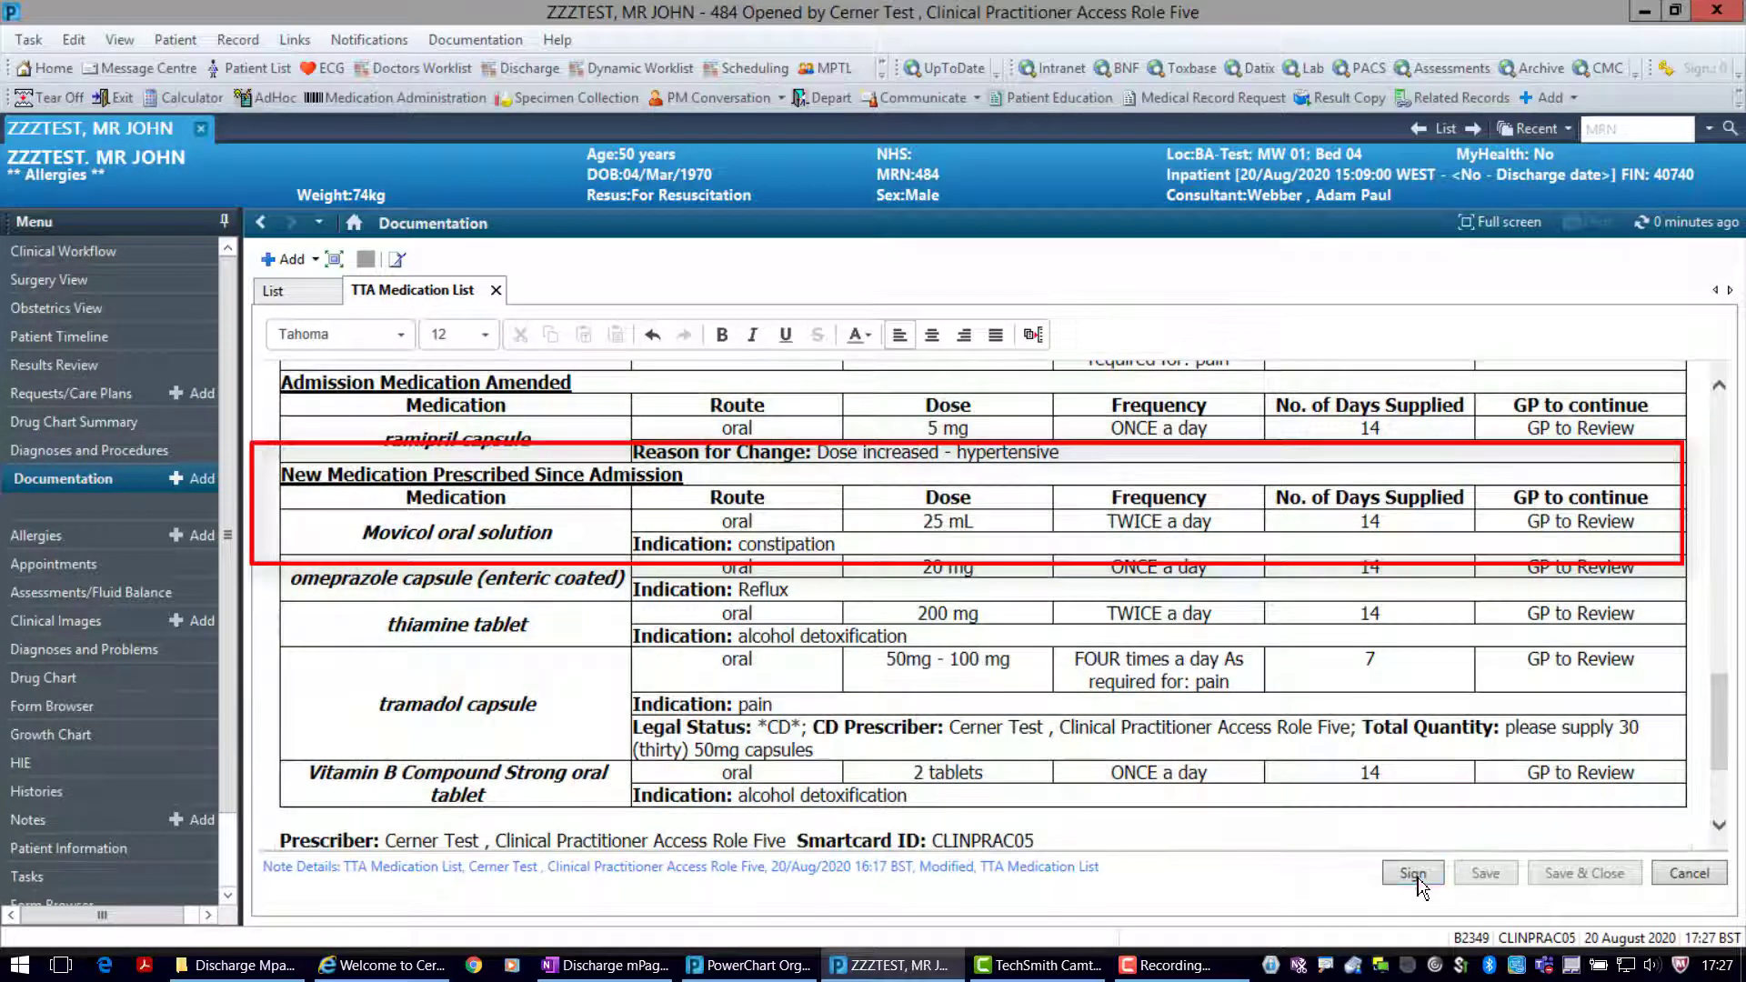
{"action": "left_click", "coordinate": [1412, 872]}
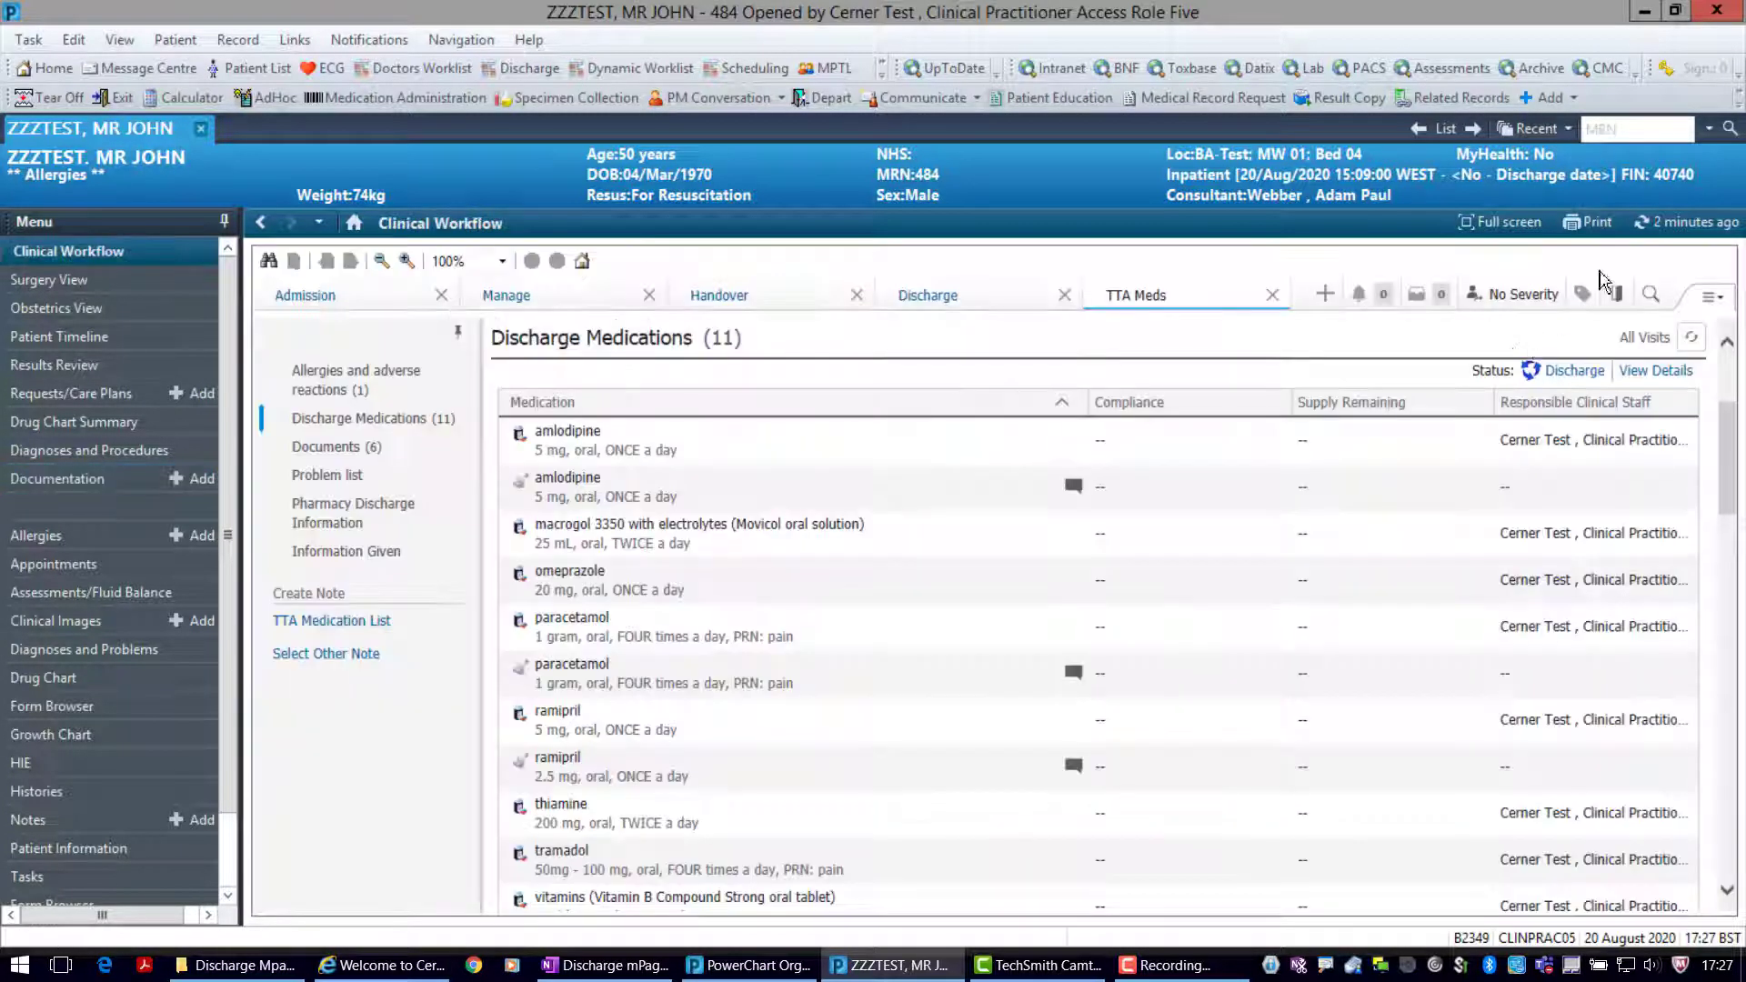
{"action": "left_click", "coordinate": [1646, 228]}
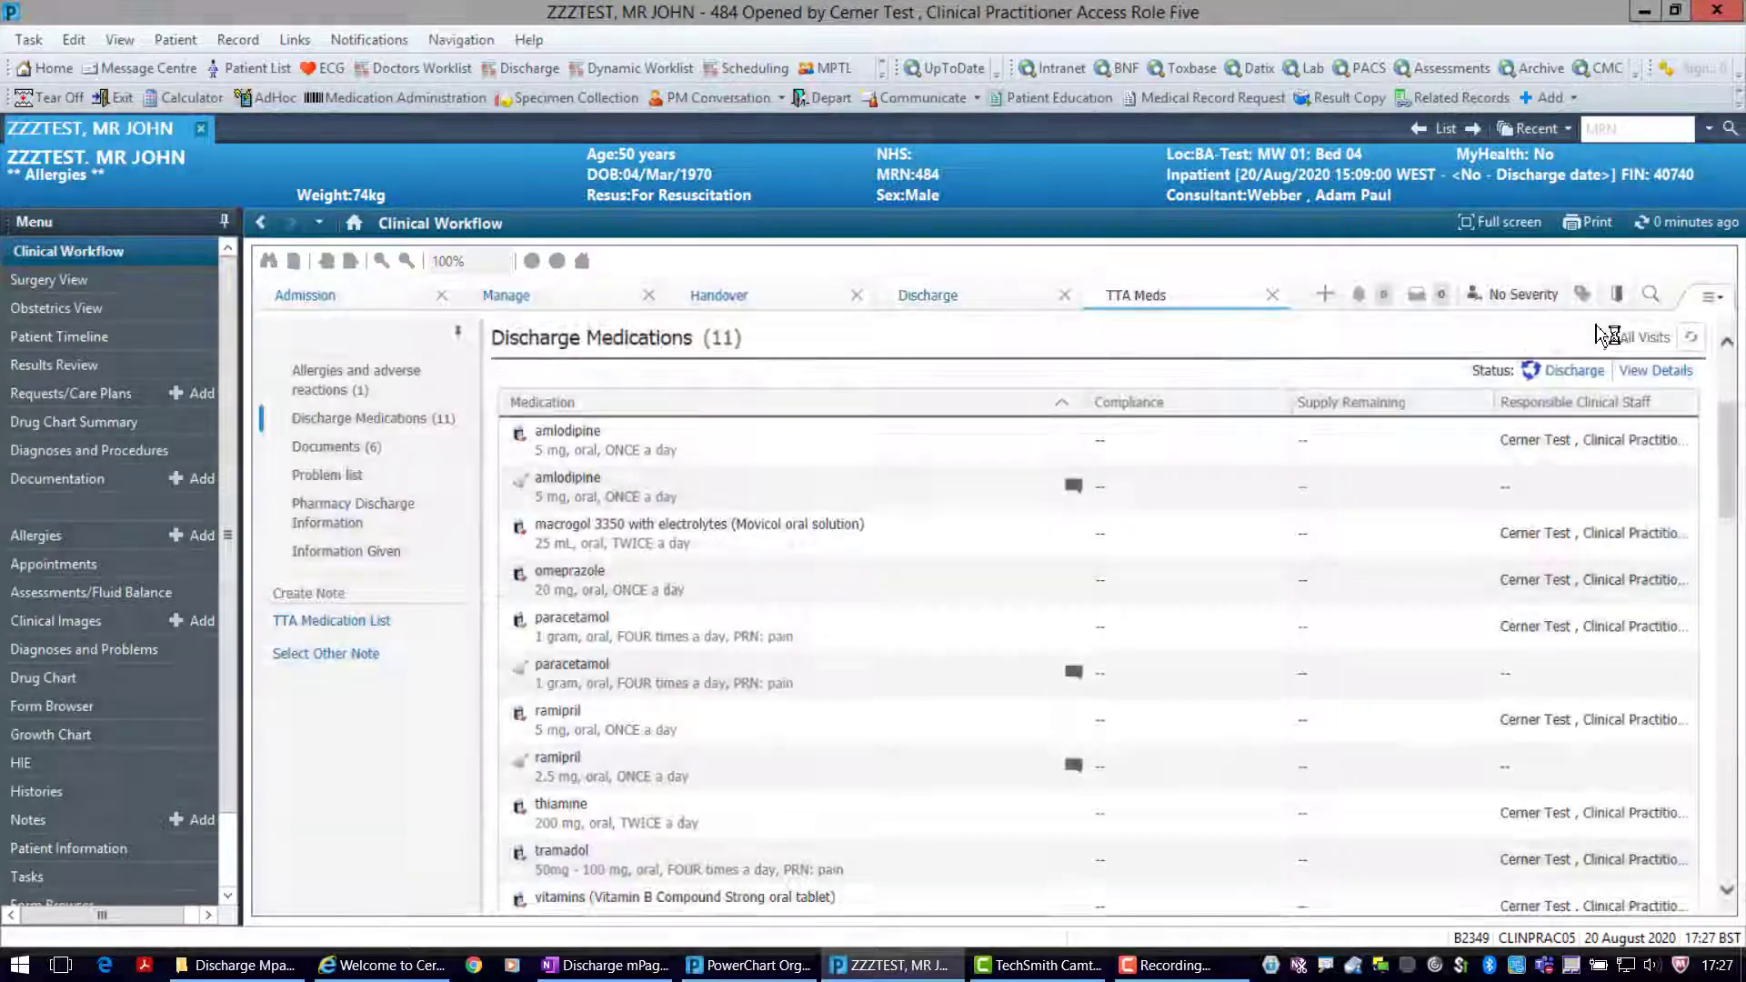